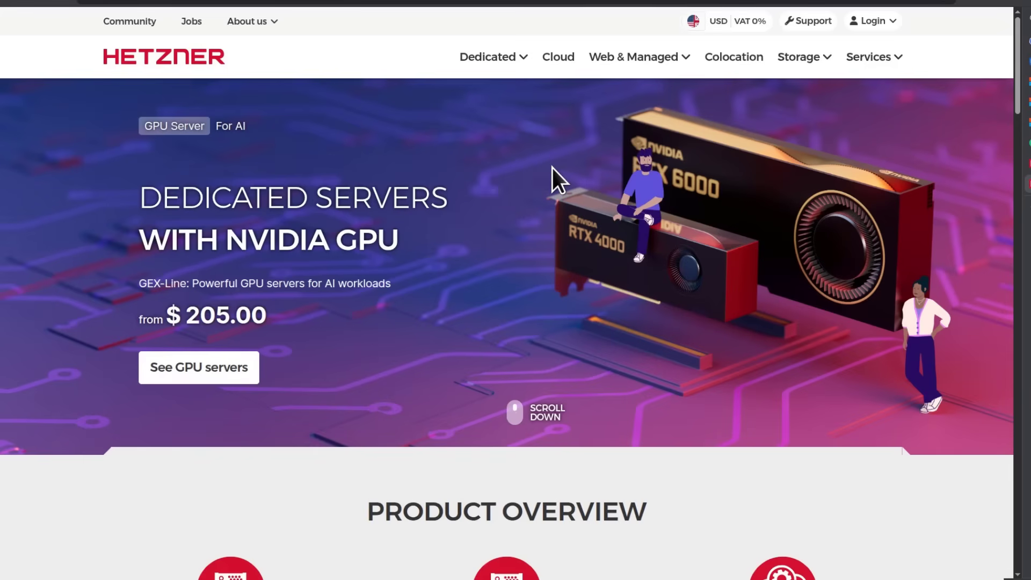
# - Open the Hetzner Console from the website's login options
pyautogui.click(892, 23)
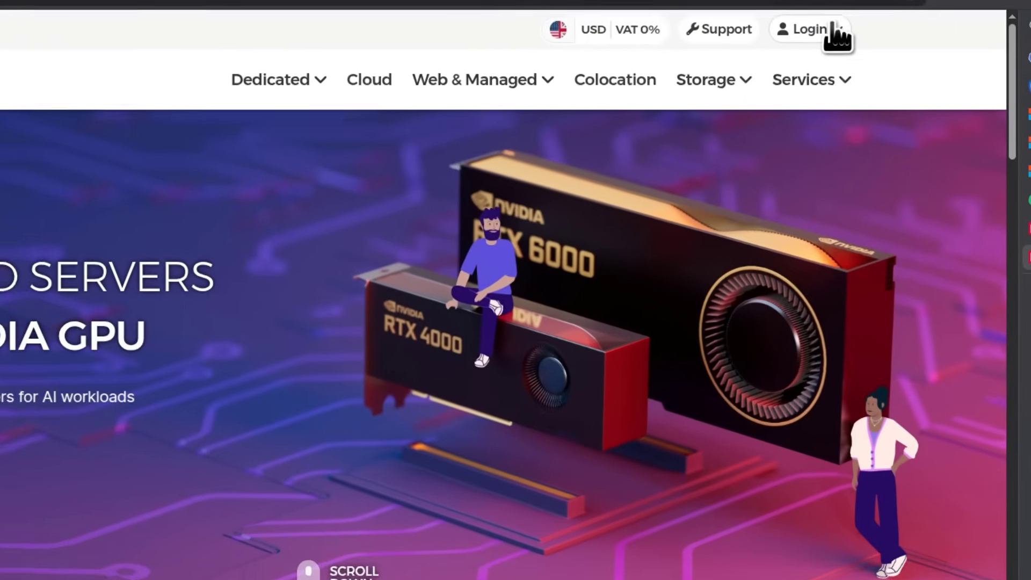
pyautogui.click(847, 24)
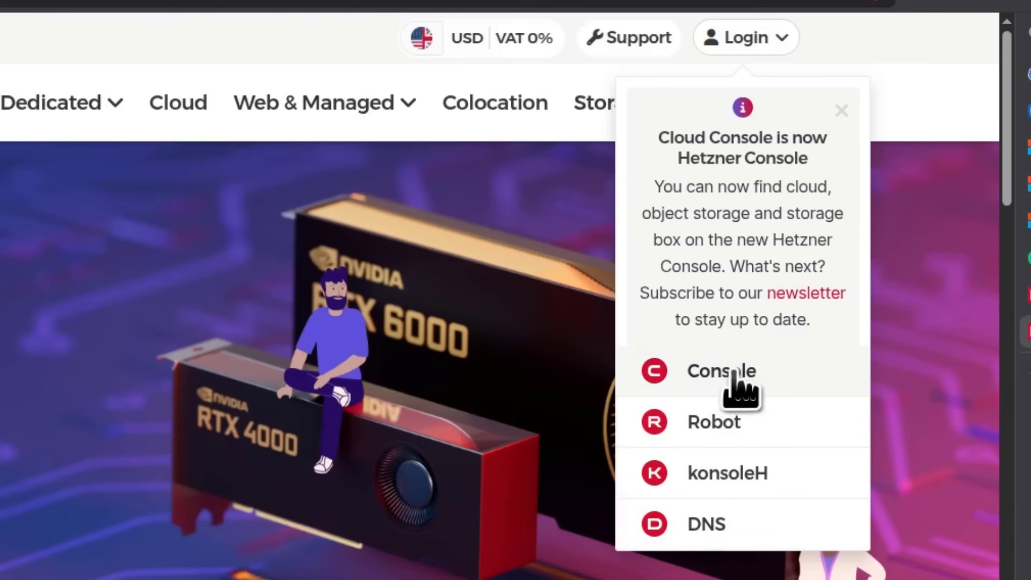
pyautogui.click(711, 369)
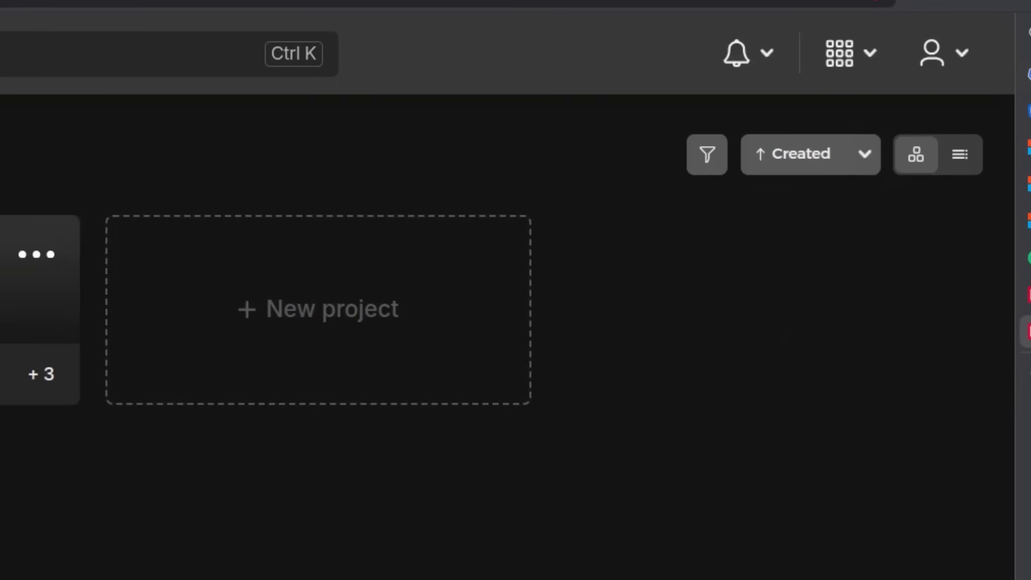
# - Return to the Hetzner website, open the Console login in a private window, and view the registration form's email and password fields
pyautogui.click(1027, 295)
pyautogui.moveTo(763, 38)
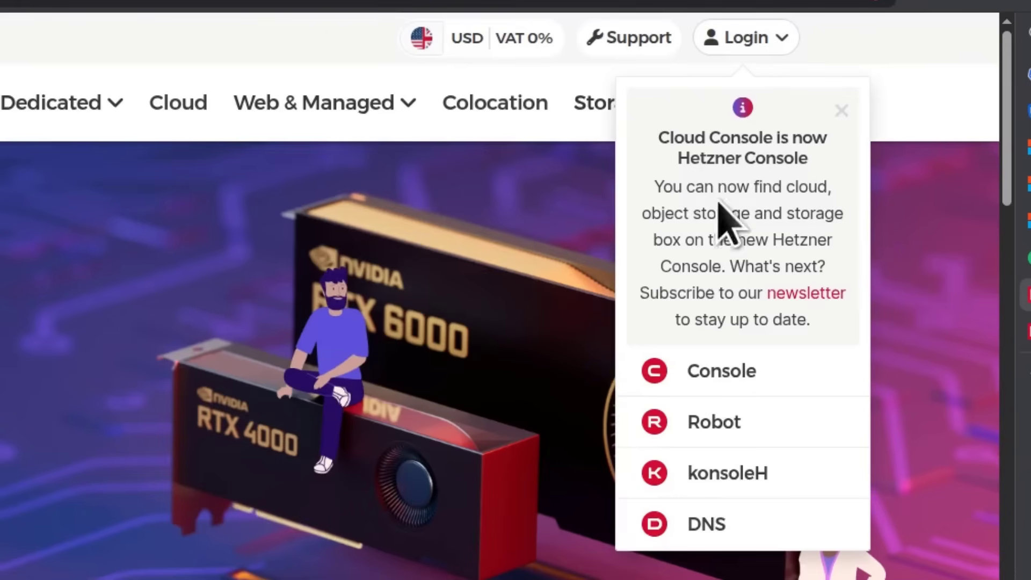
pyautogui.rightClick(713, 373)
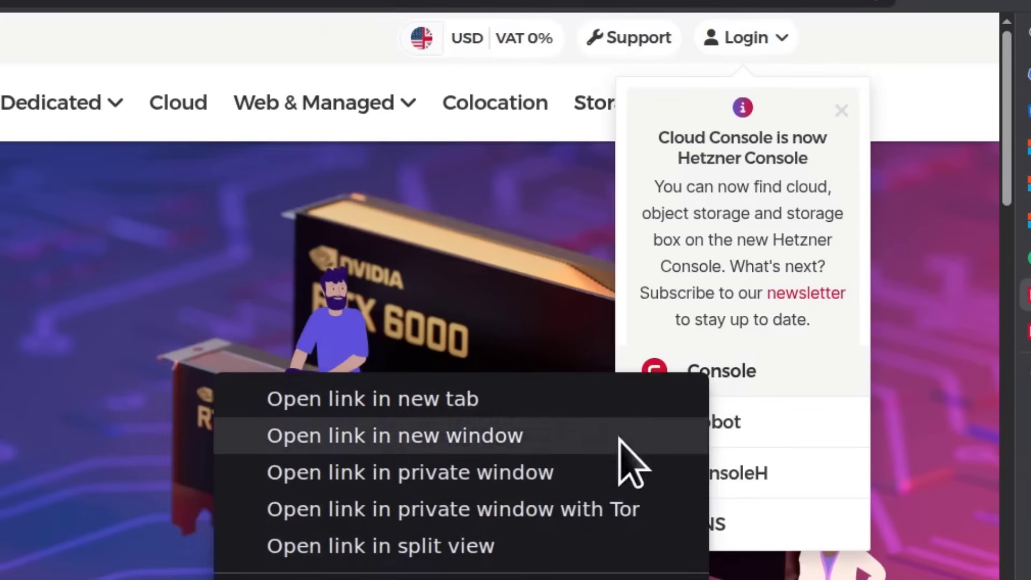
pyautogui.click(432, 478)
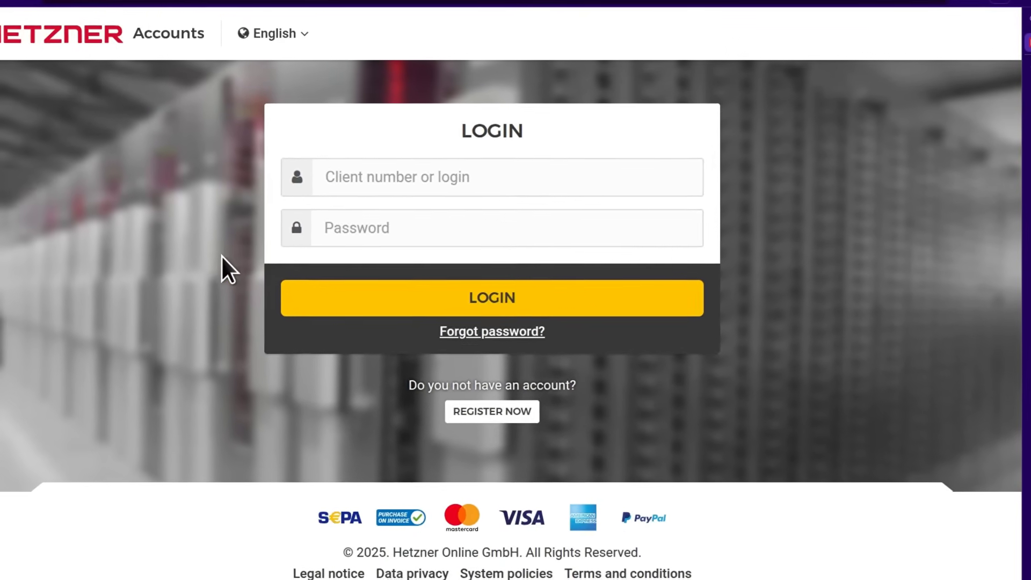
pyautogui.click(507, 408)
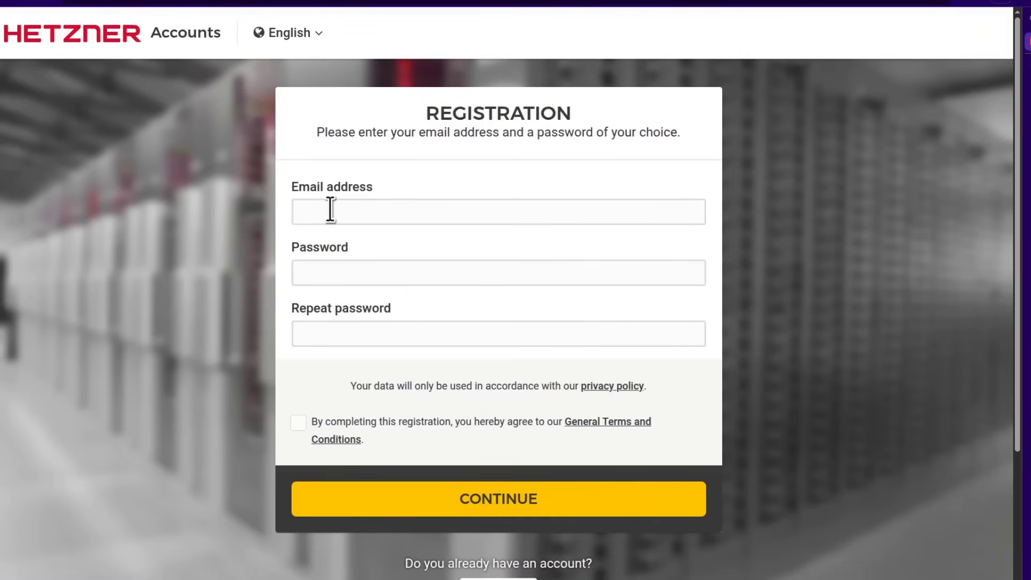
pyautogui.click(330, 211)
pyautogui.click(319, 268)
pyautogui.click(318, 350)
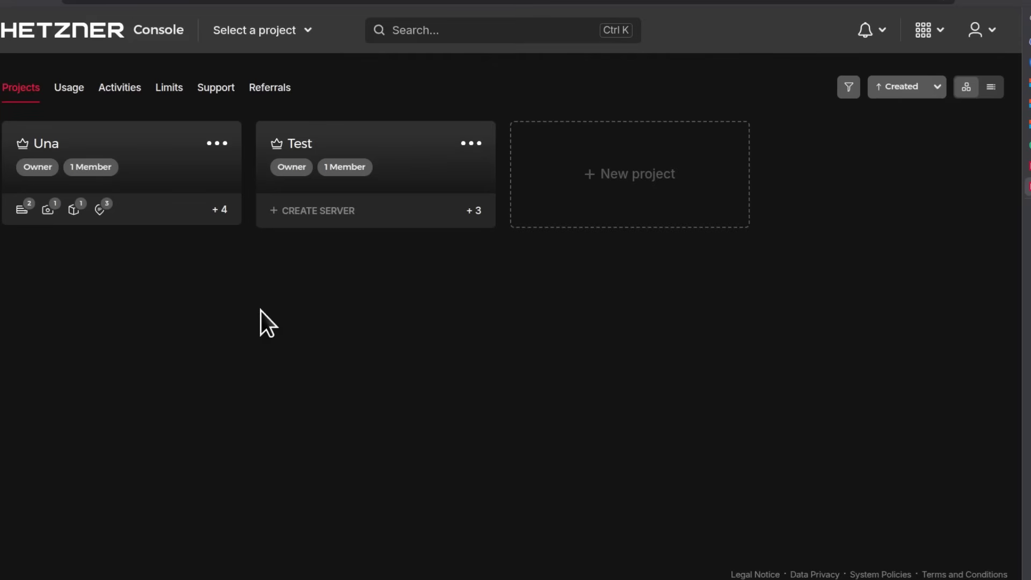
# - Go from the Console to the Robot interface and look through its top dedicated server offers
pyautogui.click(940, 37)
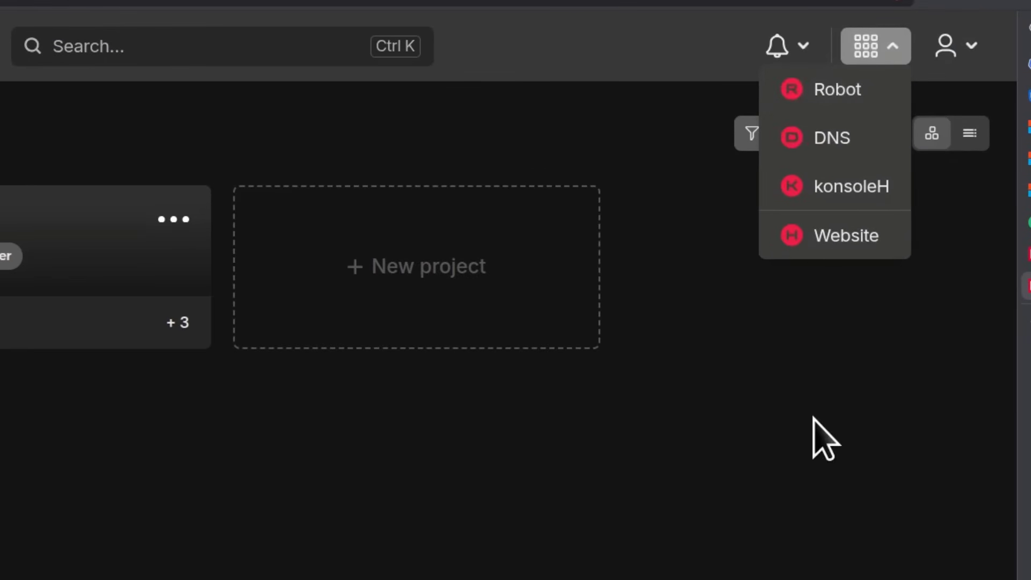
pyautogui.click(813, 419)
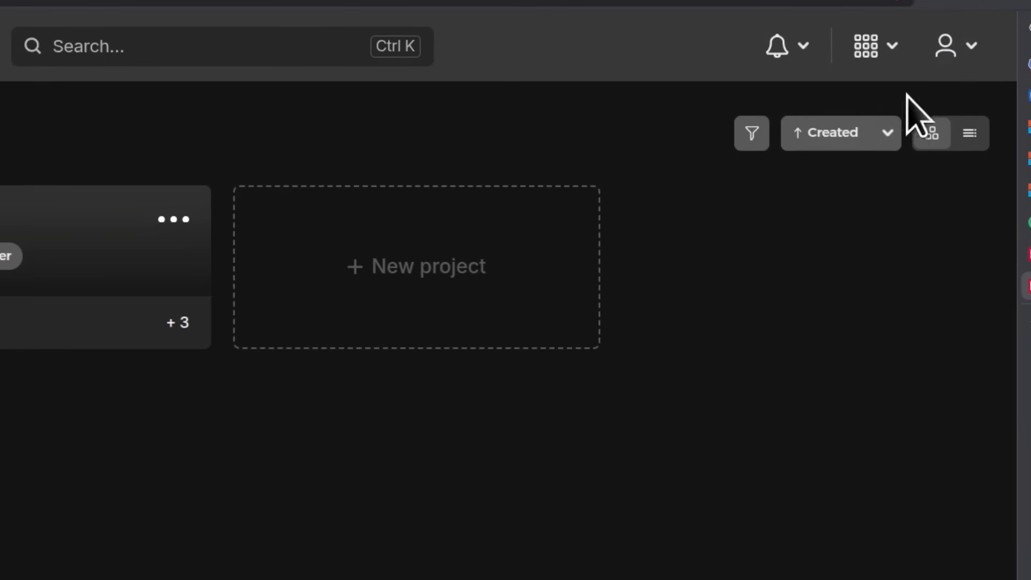
pyautogui.click(892, 53)
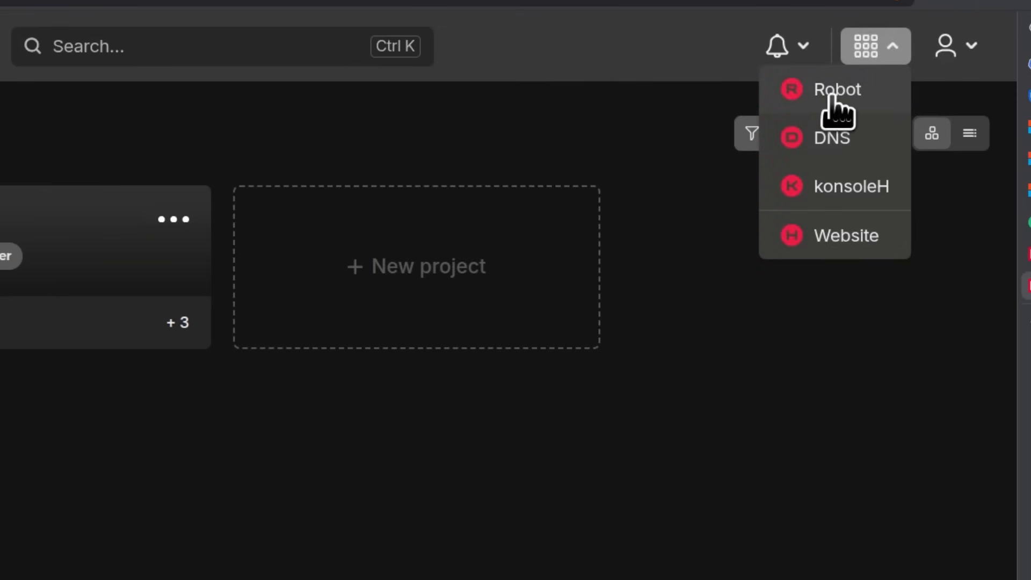
pyautogui.click(832, 99)
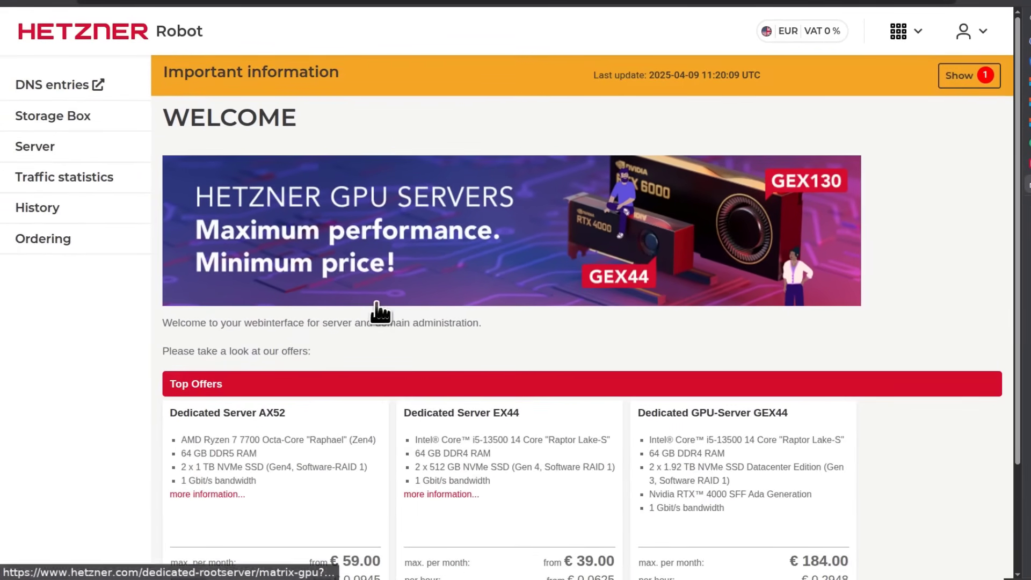
pyautogui.scroll(-3, 445, 188)
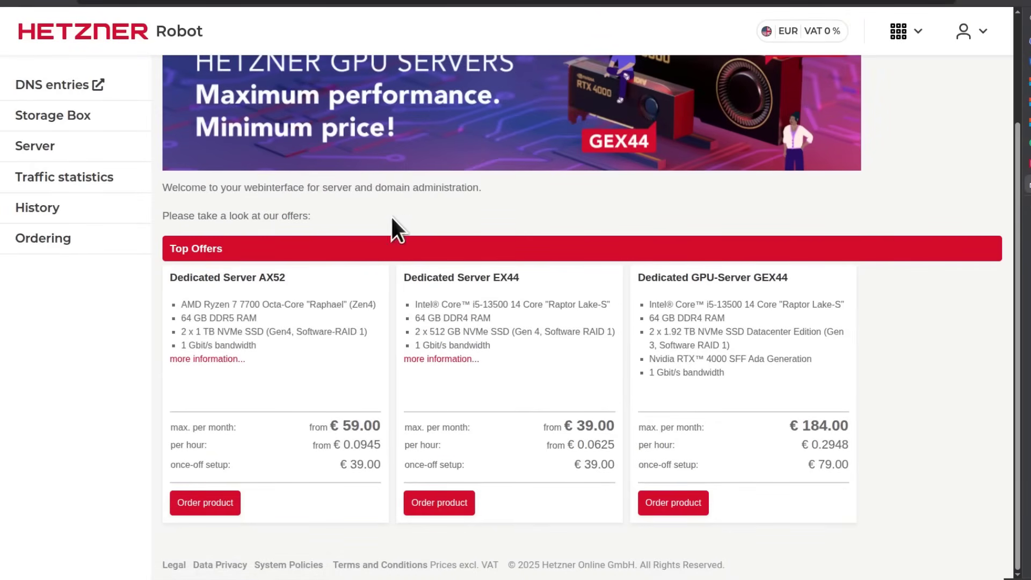
pyautogui.scroll(3, 391, 217)
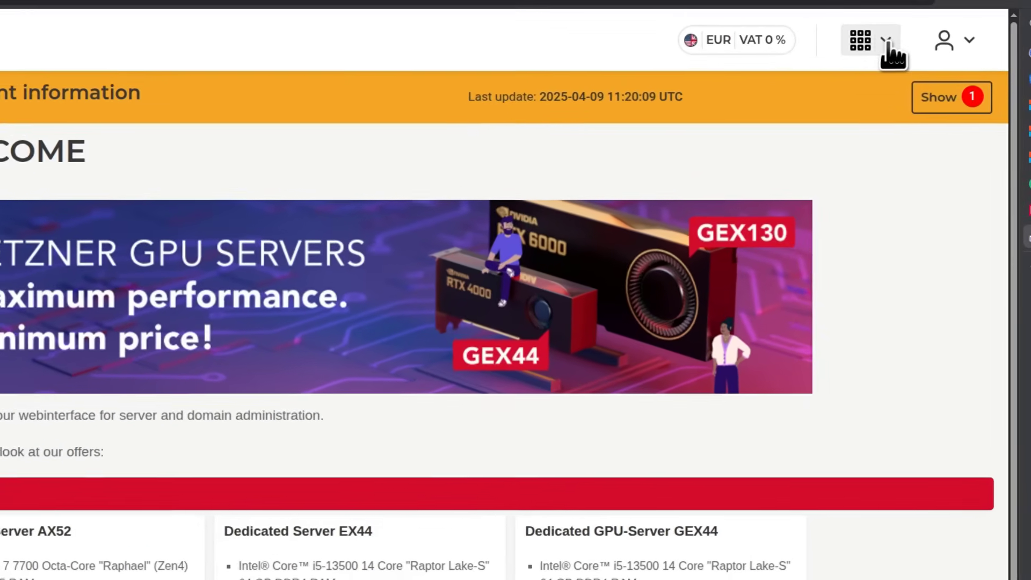
# - Return to the Console and add a new project named "sample"
pyautogui.click(887, 43)
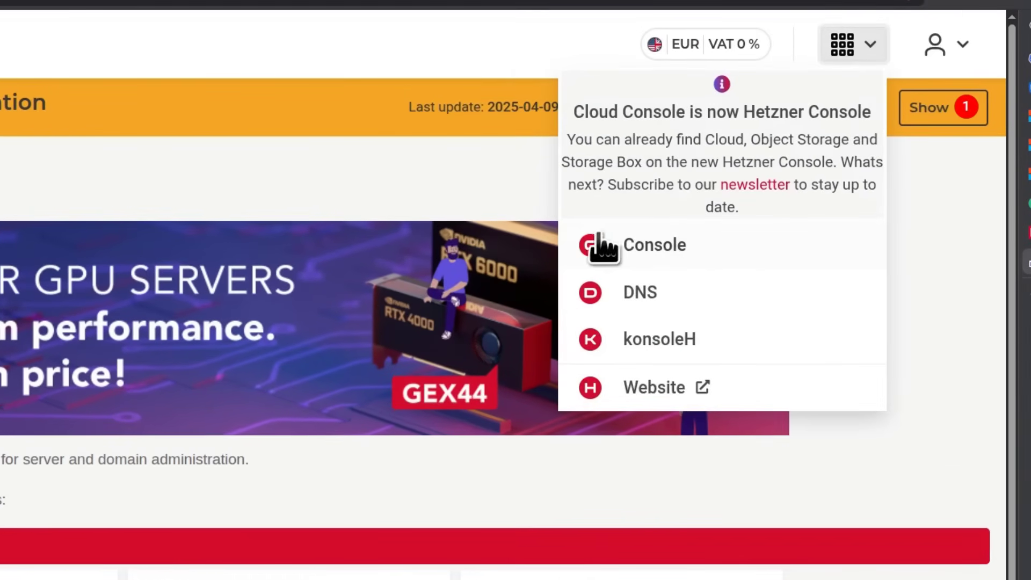
pyautogui.click(649, 258)
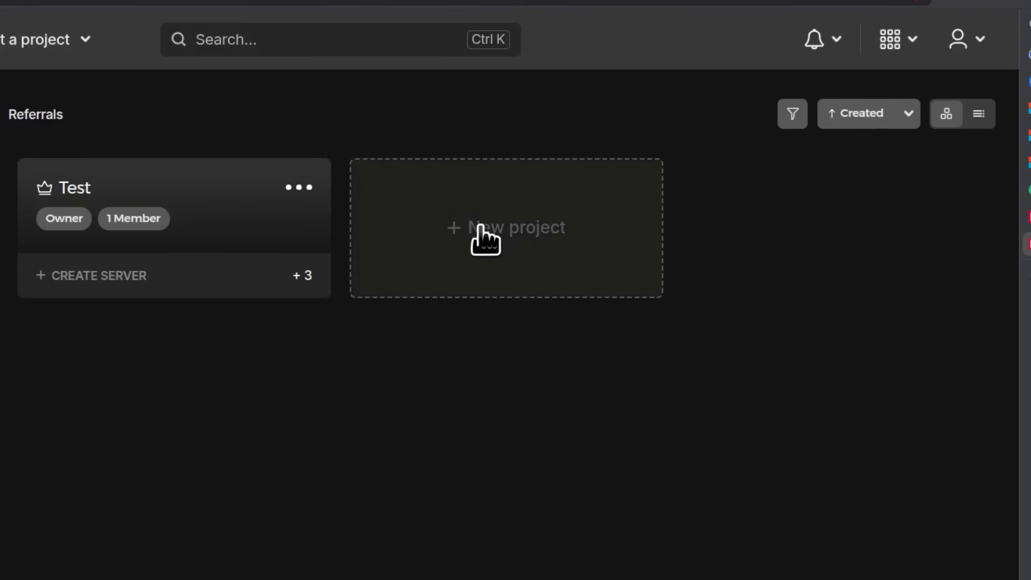
pyautogui.click(499, 238)
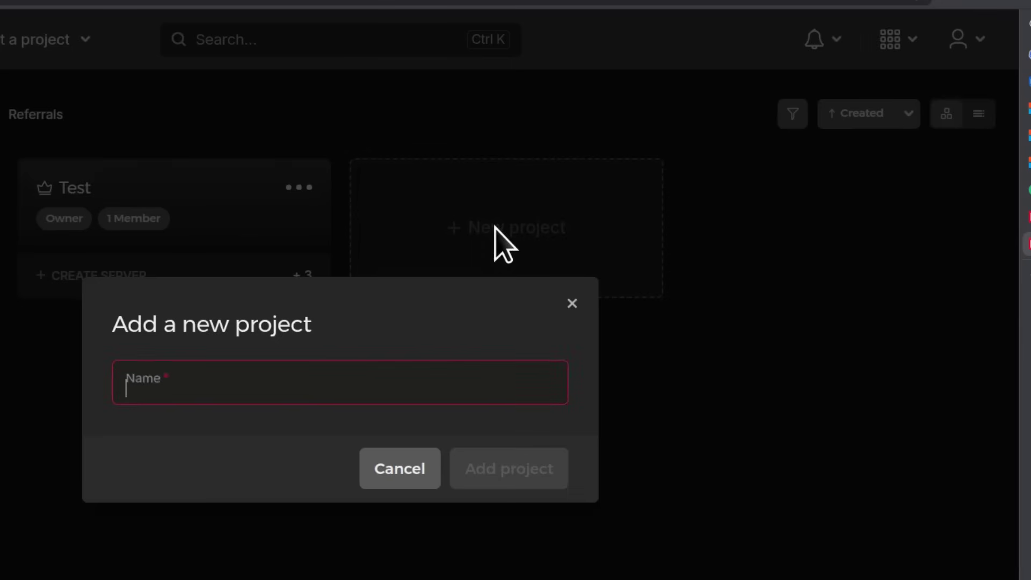
pyautogui.click(195, 386)
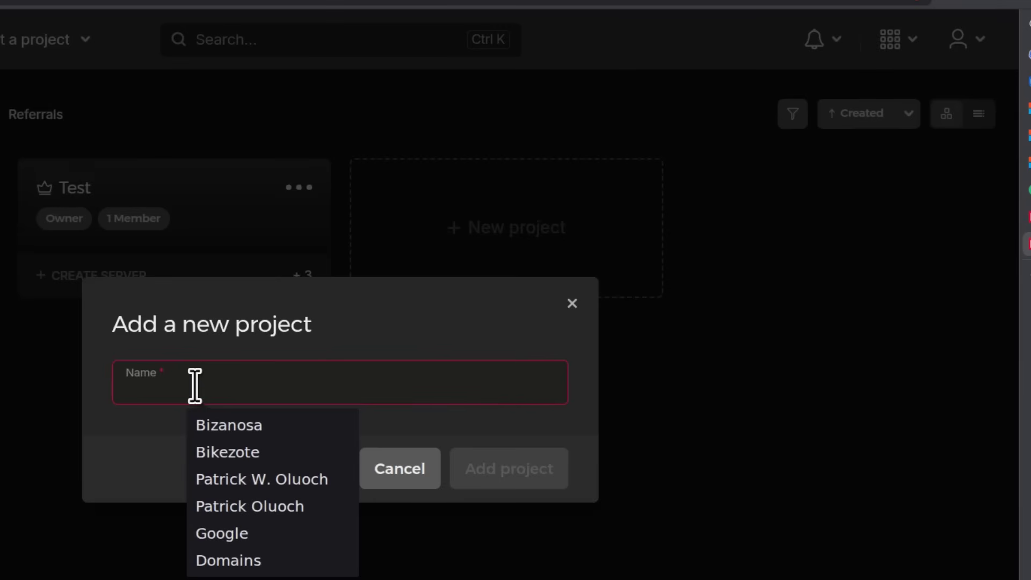
pyautogui.write('sample')
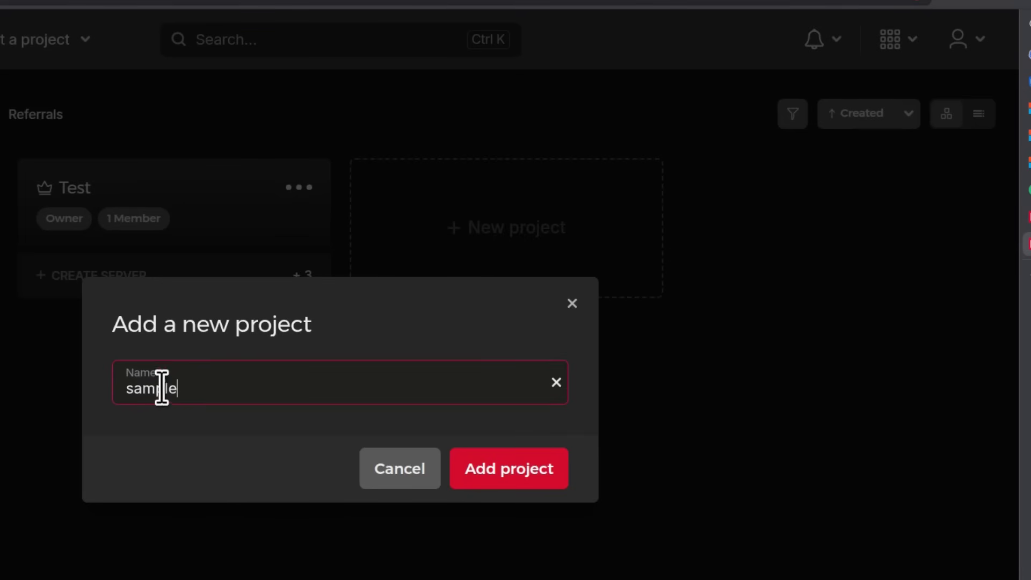
pyautogui.click(519, 473)
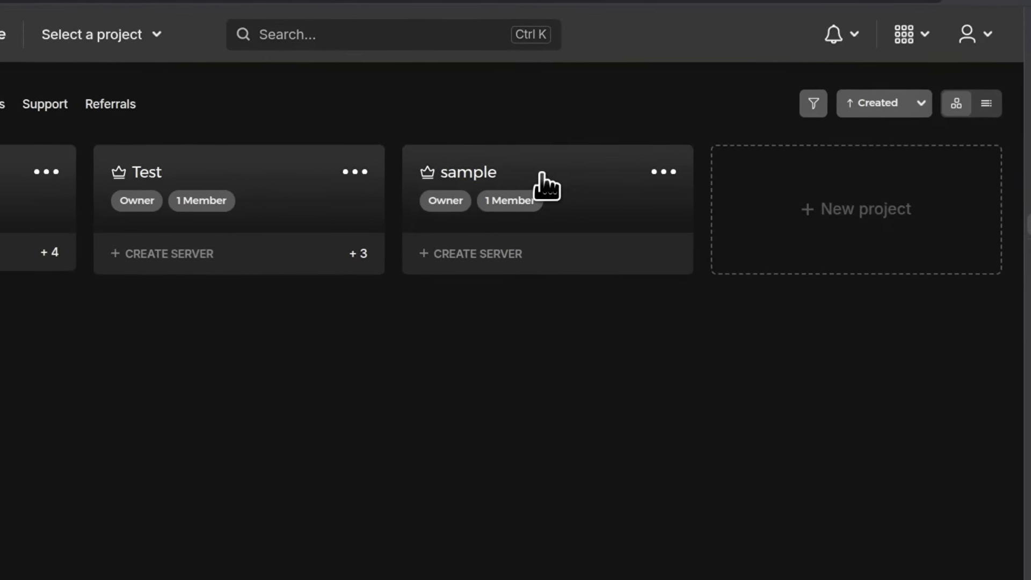
# - Open the sample project and start creating a server resource in it
pyautogui.click(544, 184)
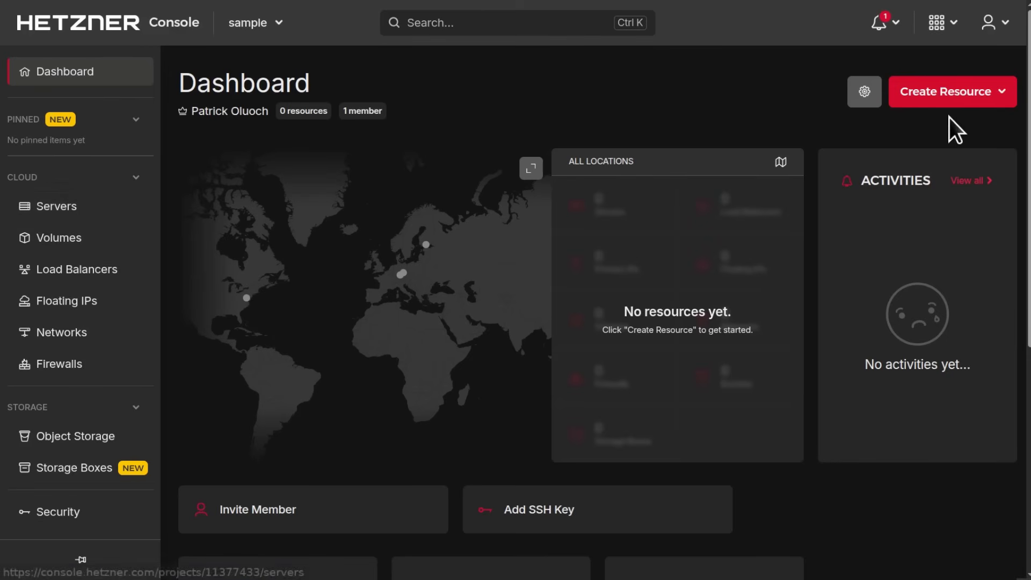
pyautogui.click(1005, 97)
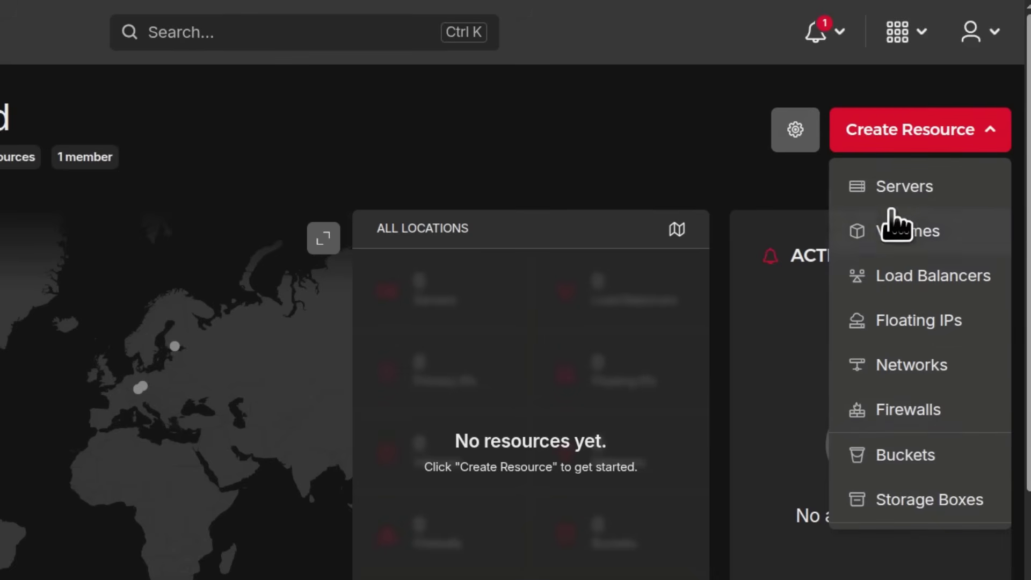
pyautogui.click(897, 188)
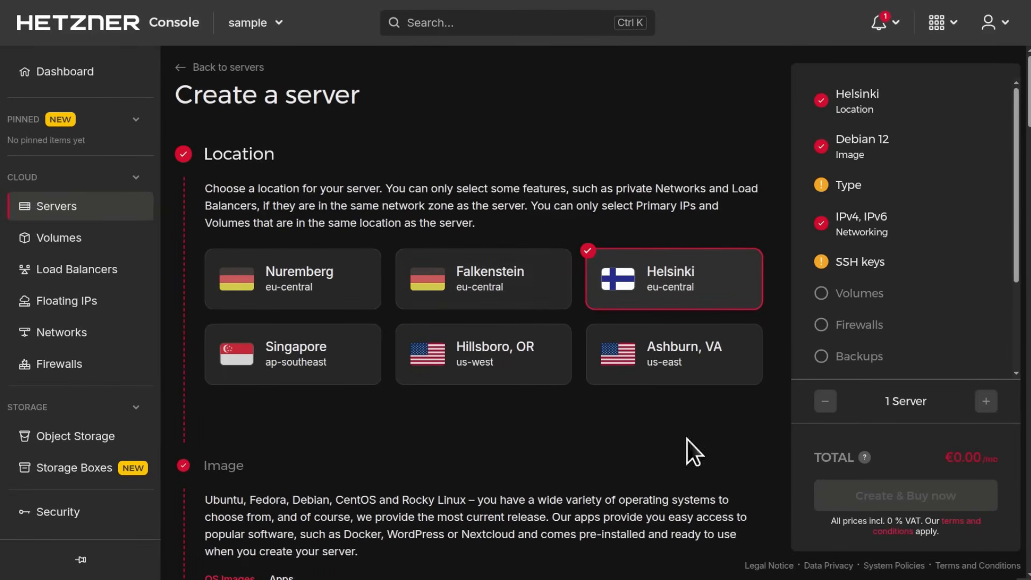
# - Choose Falkenstein as the new server's location
pyautogui.click(507, 283)
pyautogui.scroll(-3, 502, 293)
pyautogui.scroll(3, 477, 330)
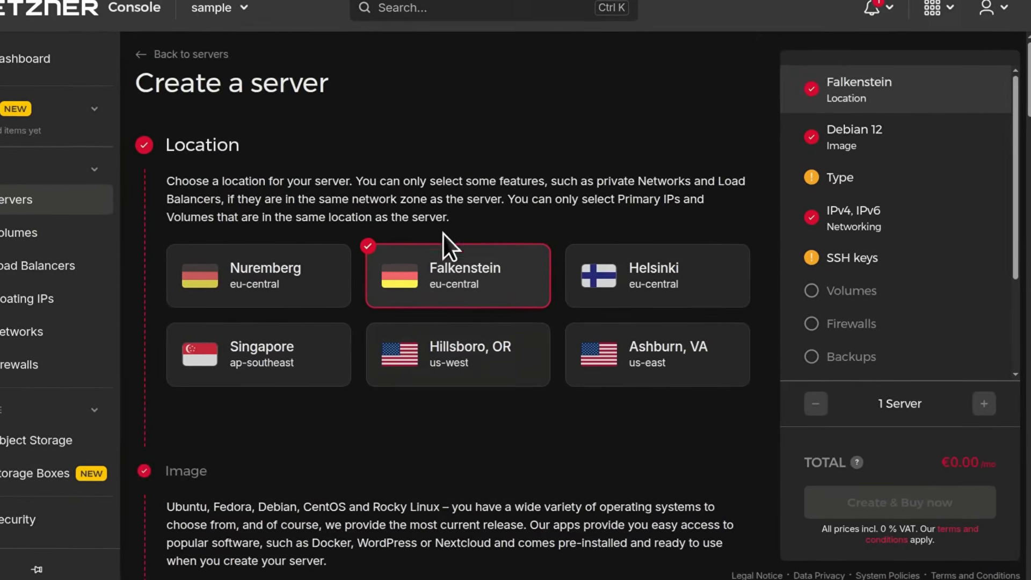
# - Examine the operating system images offered for the server, including the selectable Ubuntu and Fedora versions
pyautogui.scroll(-5, 491, 320)
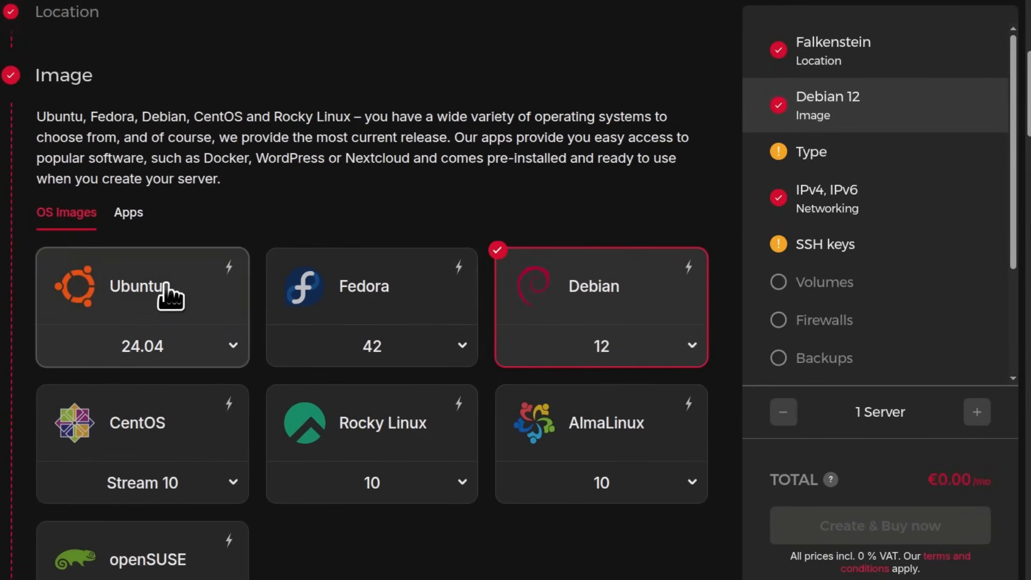
pyautogui.click(185, 351)
pyautogui.click(183, 352)
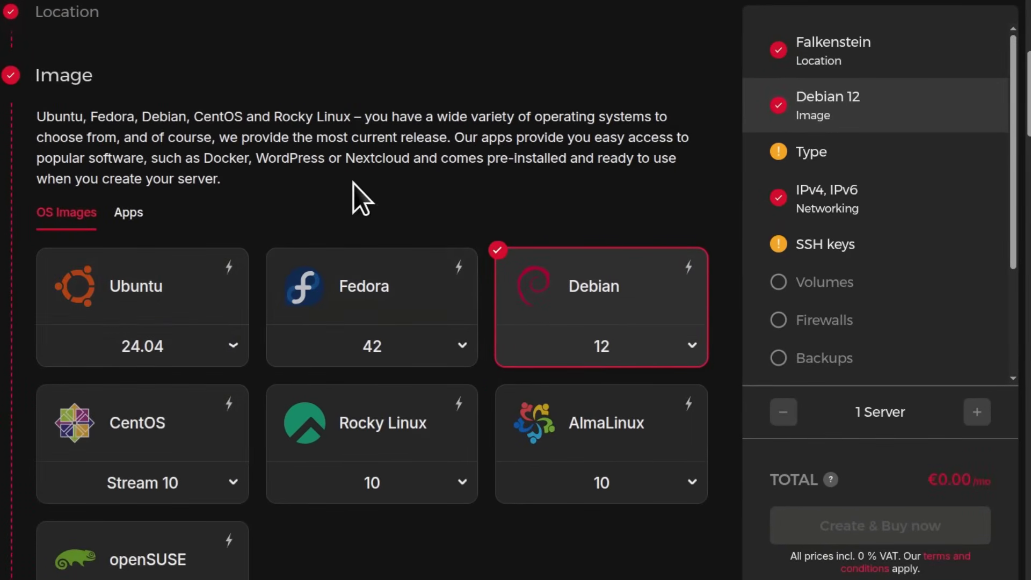
pyautogui.scroll(-5, 392, 345)
pyautogui.scroll(2, 459, 339)
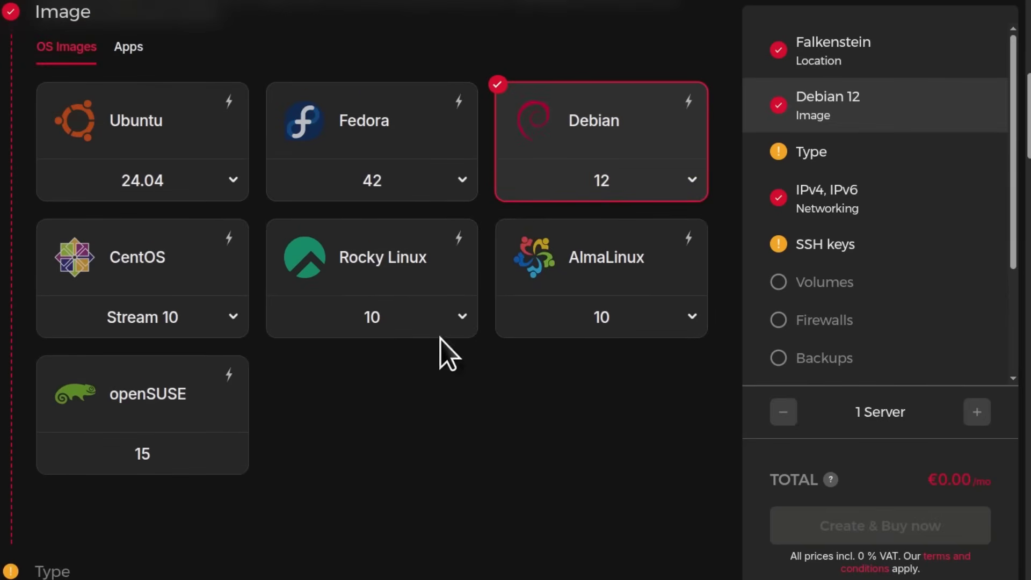
pyautogui.click(424, 182)
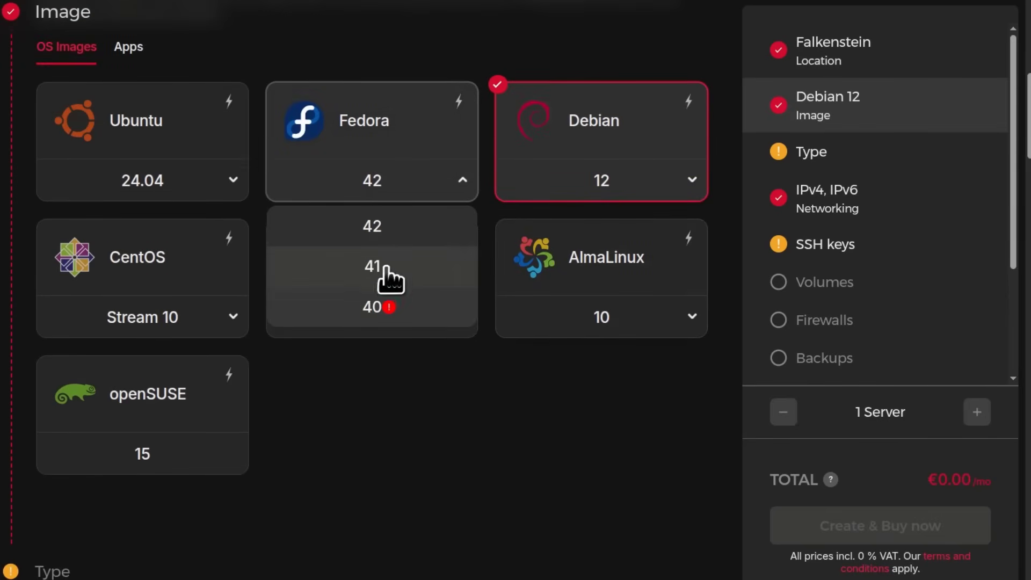
pyautogui.click(471, 389)
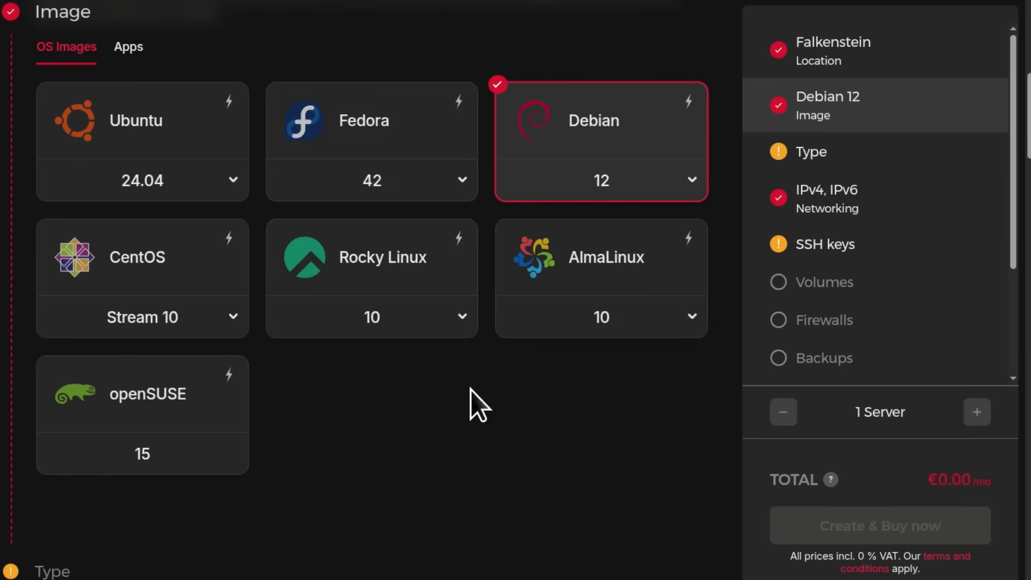
pyautogui.scroll(1, 511, 368)
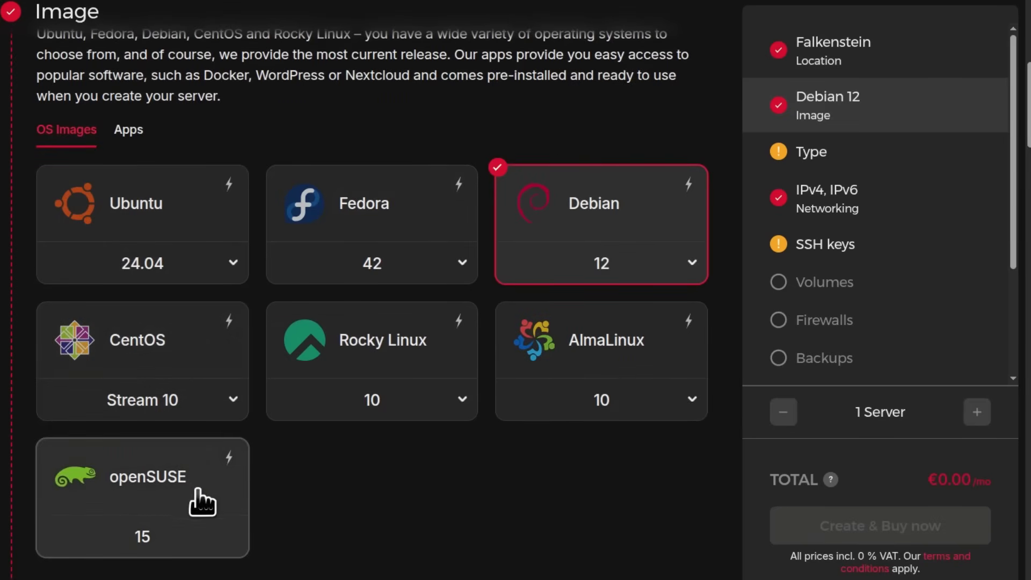
pyautogui.scroll(1, 127, 134)
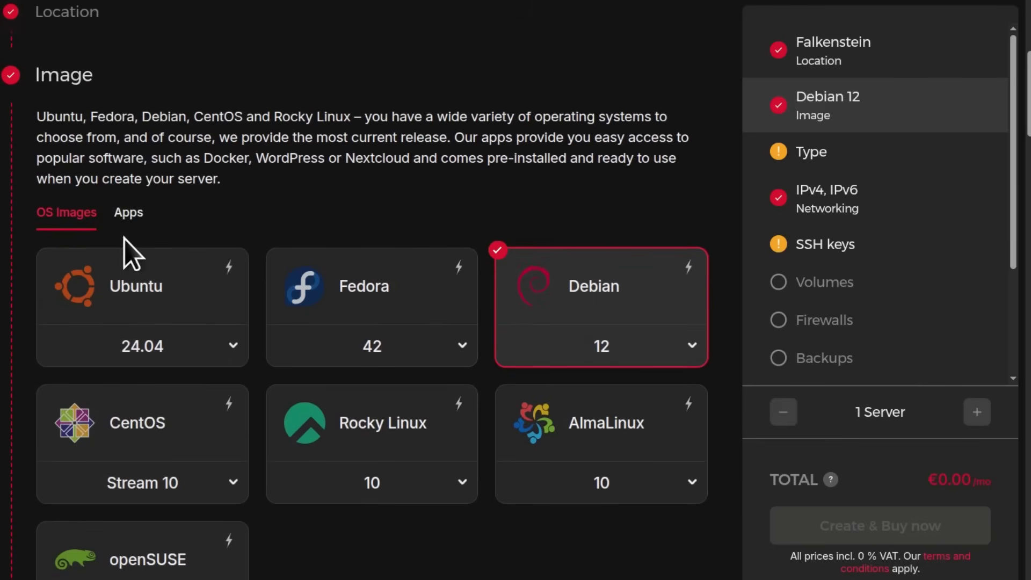
# - Browse the preinstalled app images for the server and open the details of Docker CE
pyautogui.click(128, 215)
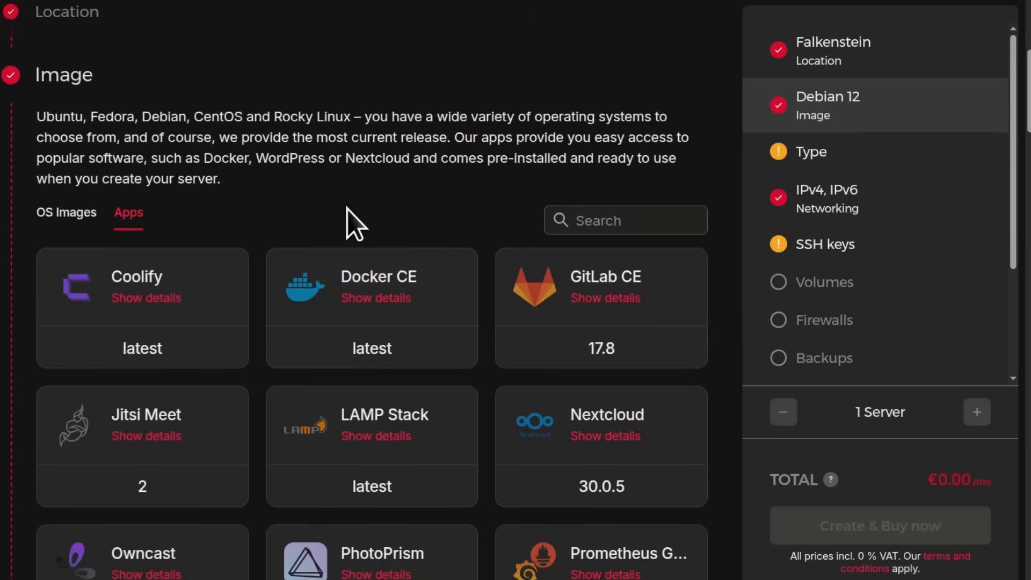
pyautogui.scroll(-3, 348, 208)
pyautogui.scroll(1, 349, 210)
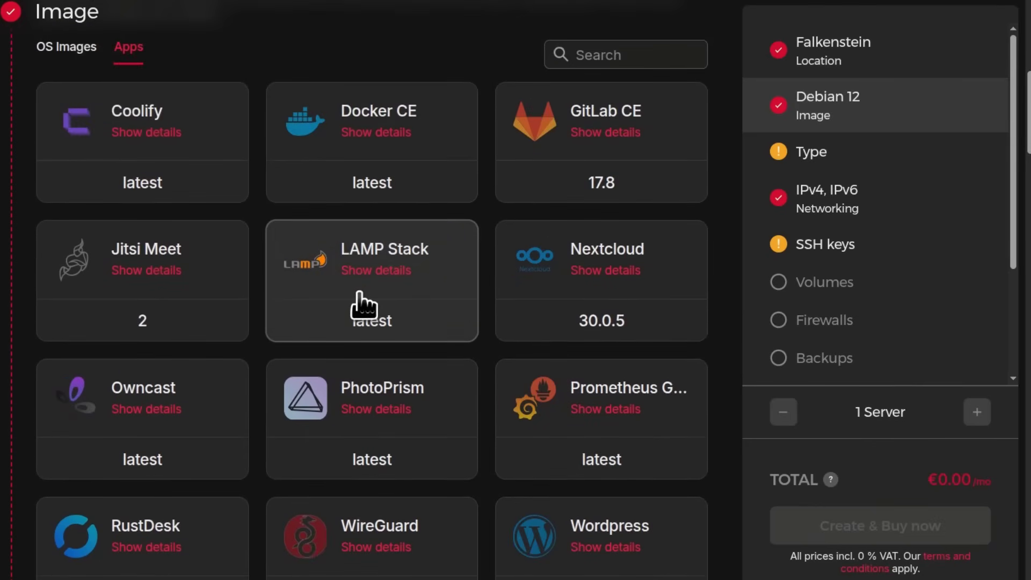
pyautogui.scroll(1, 338, 316)
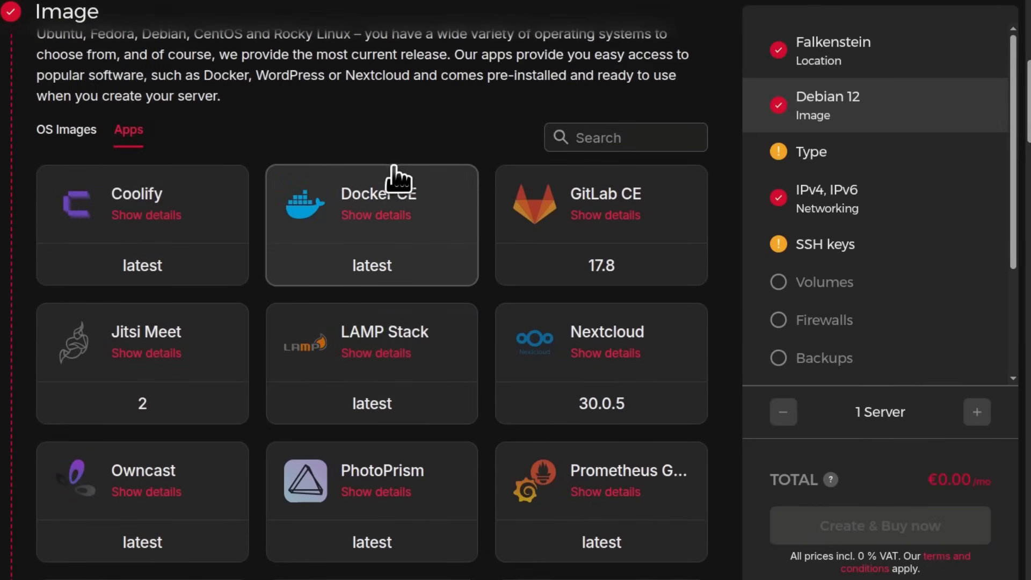
pyautogui.click(369, 217)
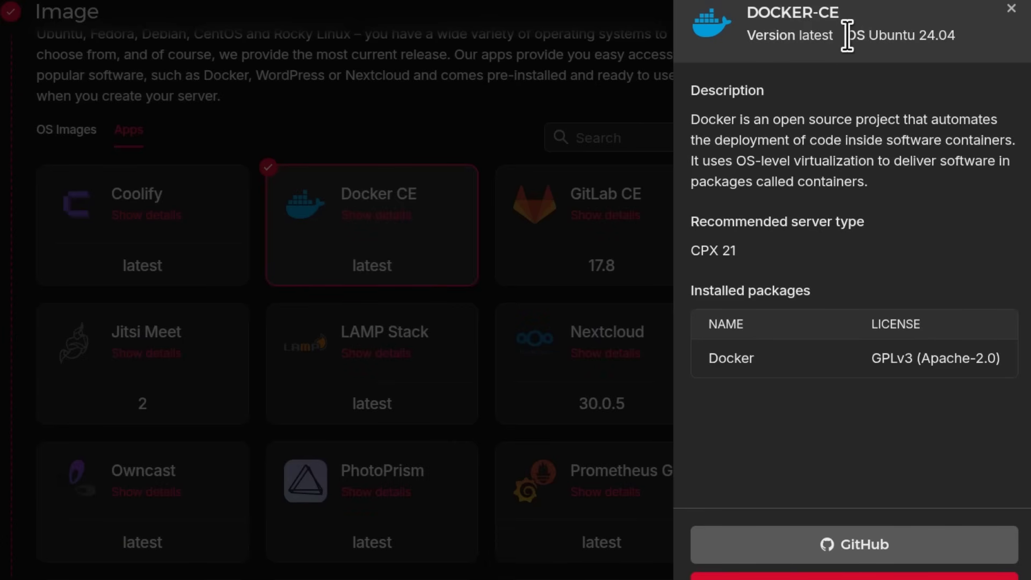
# - Check the operating system in the Docker CE details, close them and look through the remaining app images
pyautogui.moveTo(846, 36); pyautogui.dragTo(935, 38)
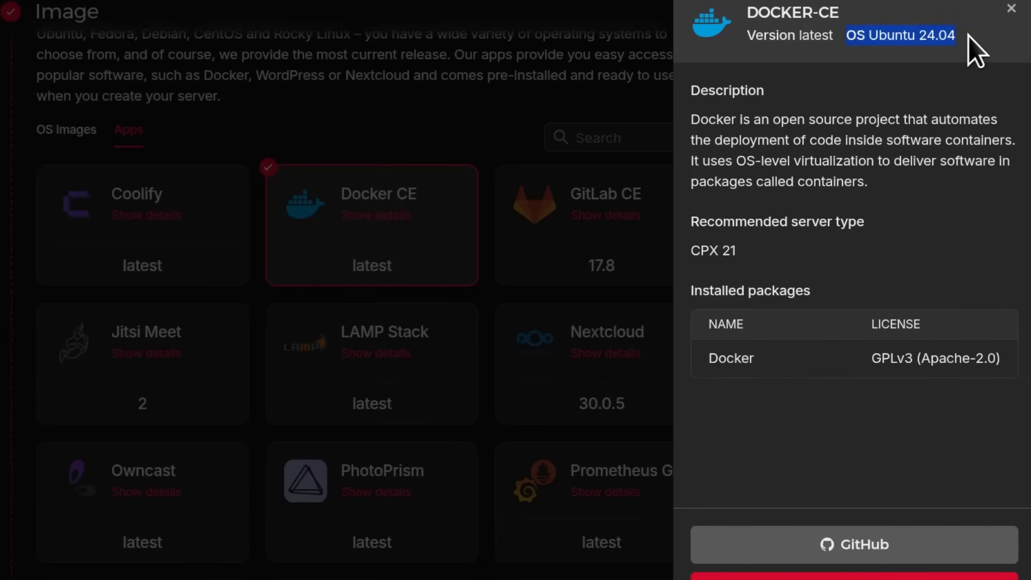
pyautogui.click(449, 141)
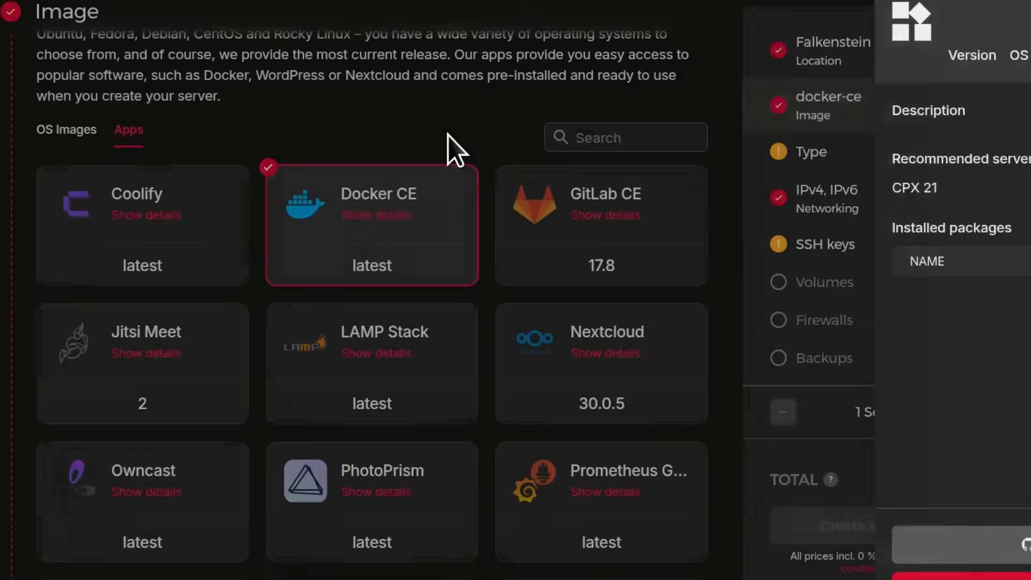
pyautogui.scroll(-5, 373, 276)
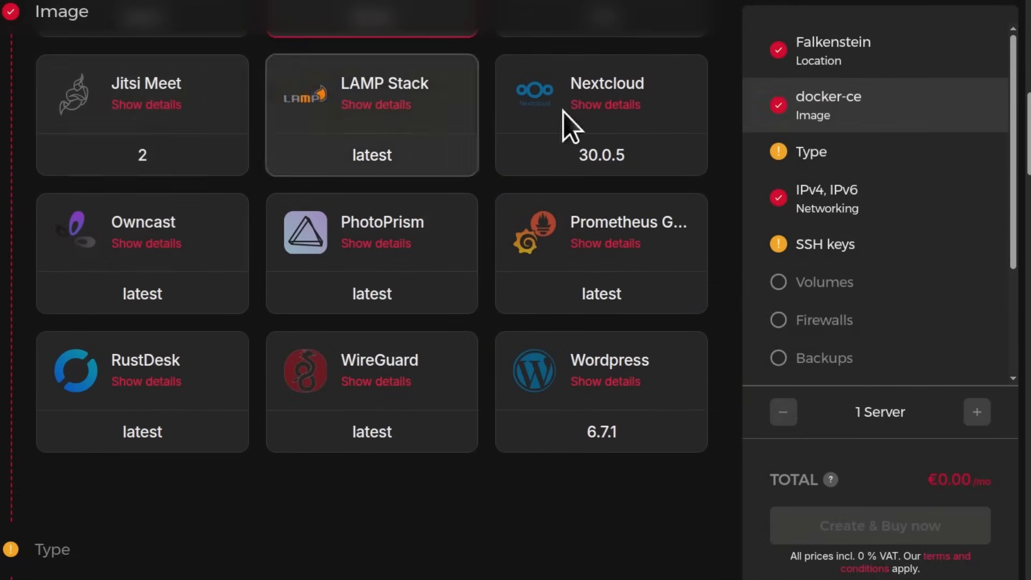
pyautogui.scroll(-5, 594, 283)
pyautogui.scroll(5, 333, 263)
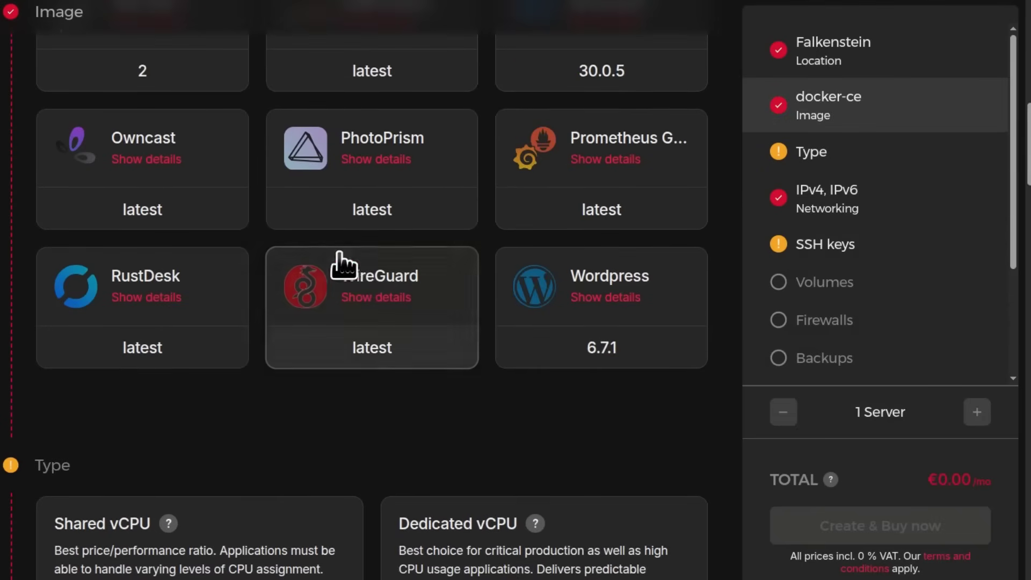
pyautogui.scroll(2, 601, 335)
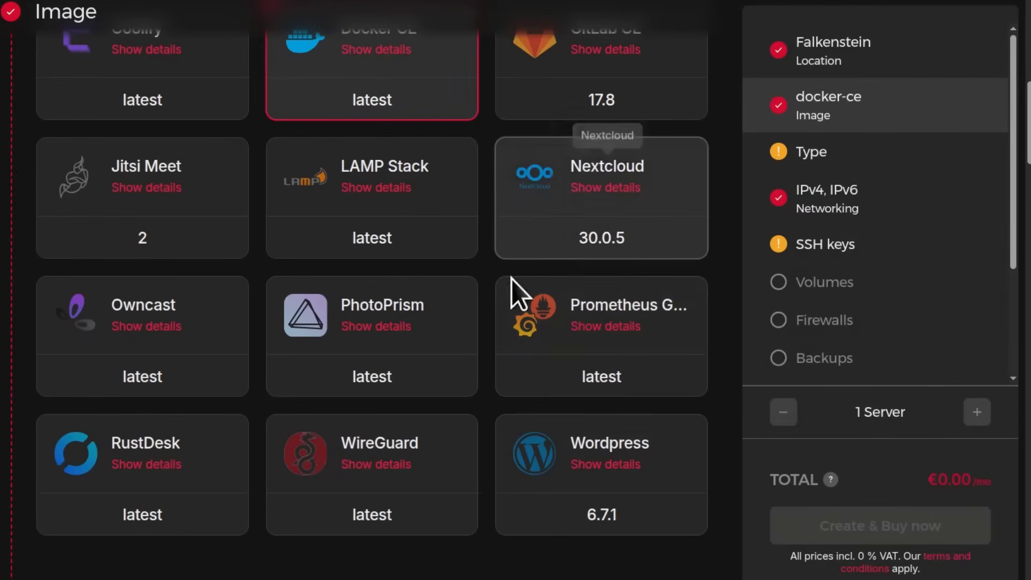
pyautogui.scroll(-3, 523, 349)
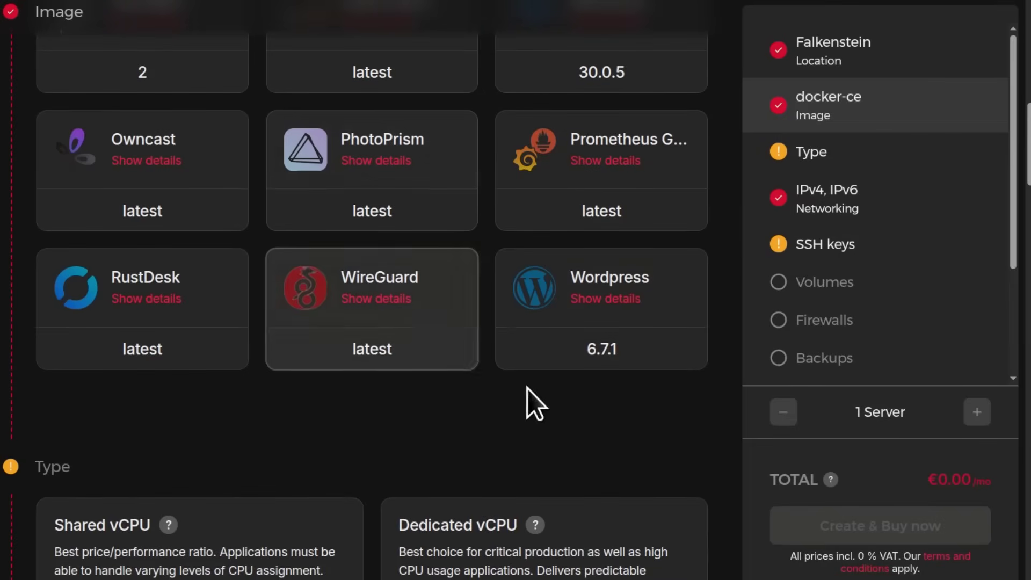
# - Select the WireGuard app as the server image
pyautogui.click(318, 349)
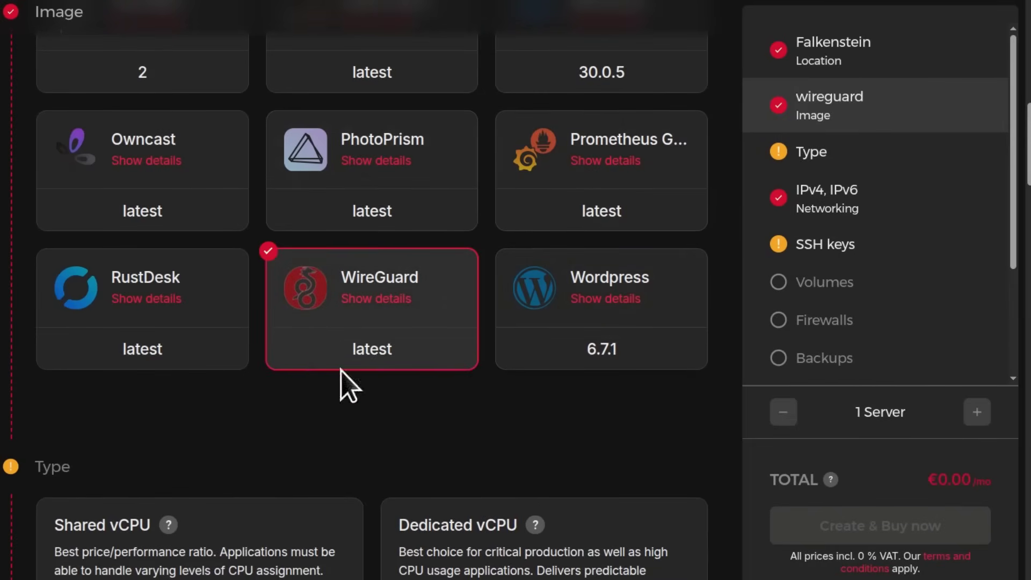
pyautogui.scroll(5, 609, 299)
pyautogui.scroll(-2, 299, 432)
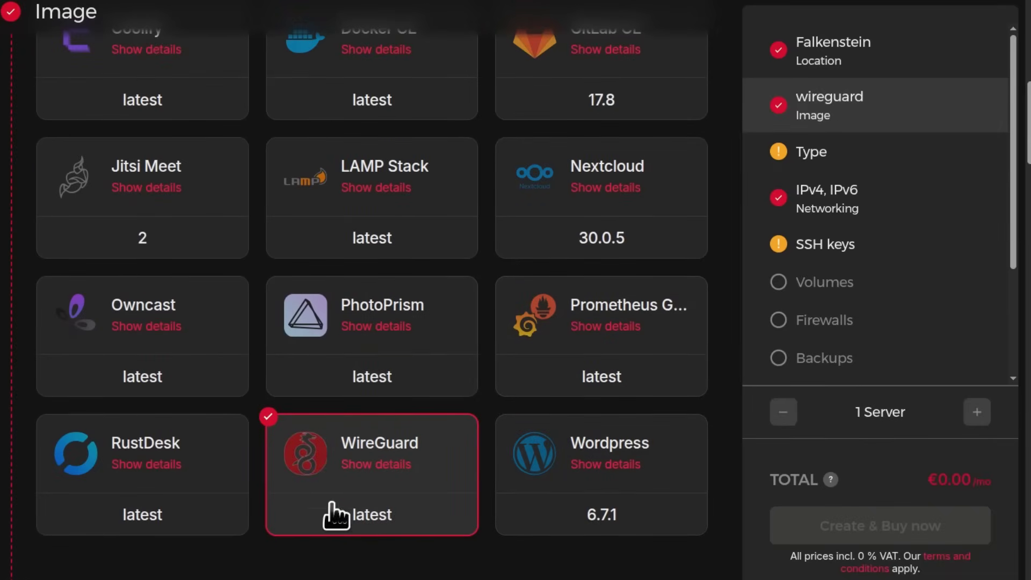
# - Return to the operating system images and choose Debian 12 for the server
pyautogui.scroll(6, 472, 396)
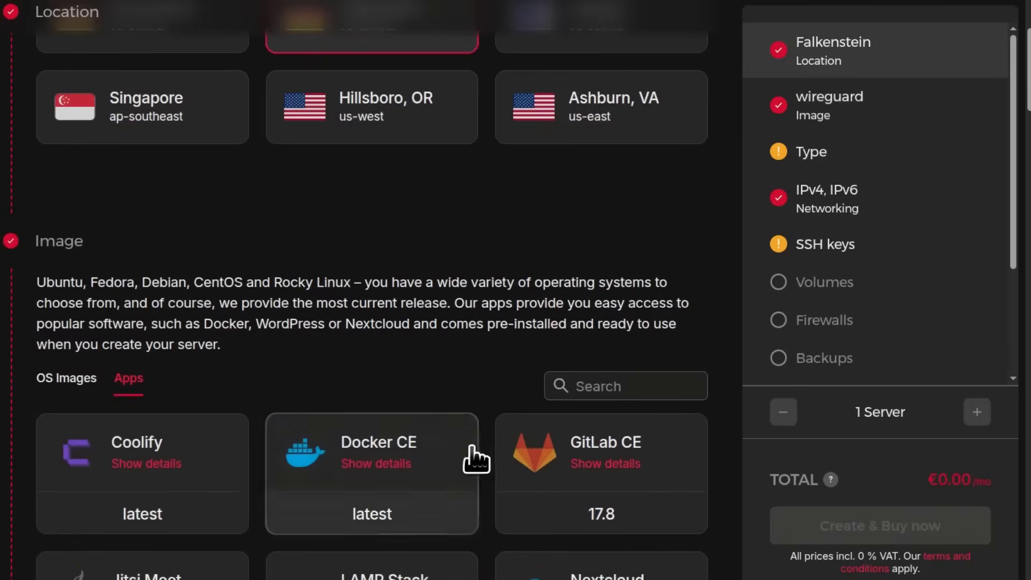
pyautogui.scroll(-2, 246, 156)
pyautogui.click(70, 221)
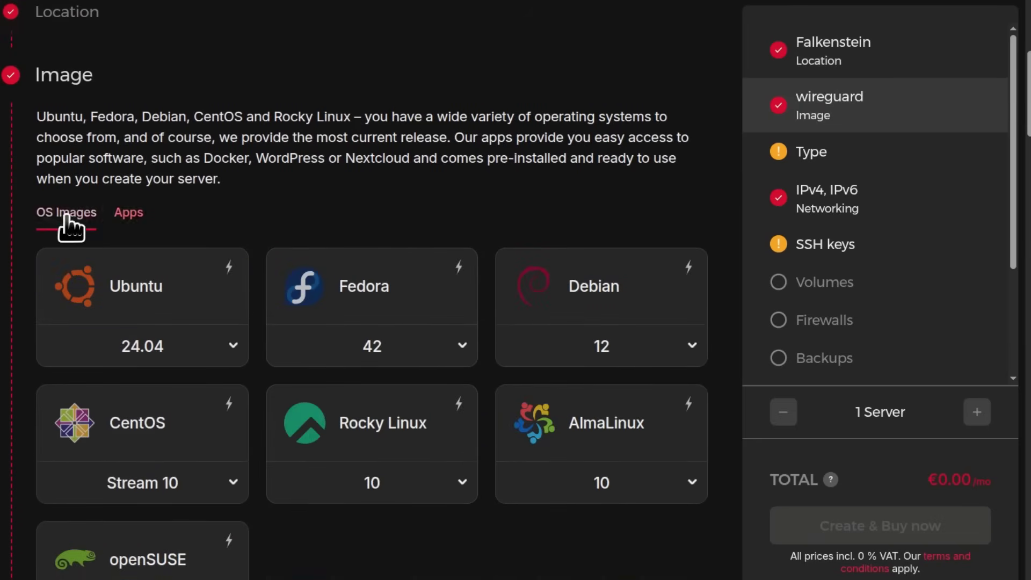
pyautogui.click(600, 278)
pyautogui.scroll(-5, 596, 290)
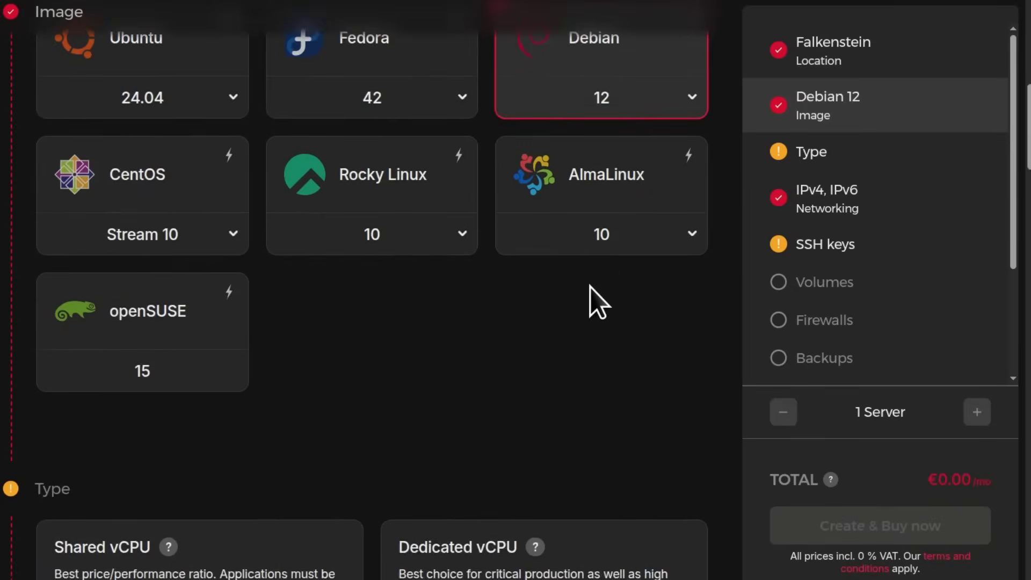
pyautogui.scroll(4, 590, 284)
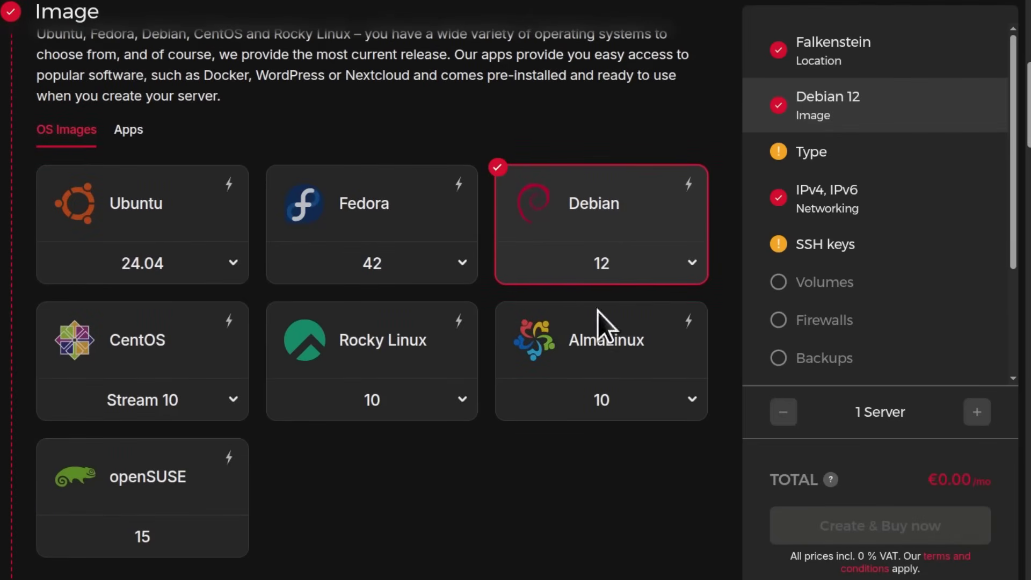
# - Compare the Shared vCPU and Dedicated vCPU server types by selecting each in turn
pyautogui.scroll(-5, 490, 295)
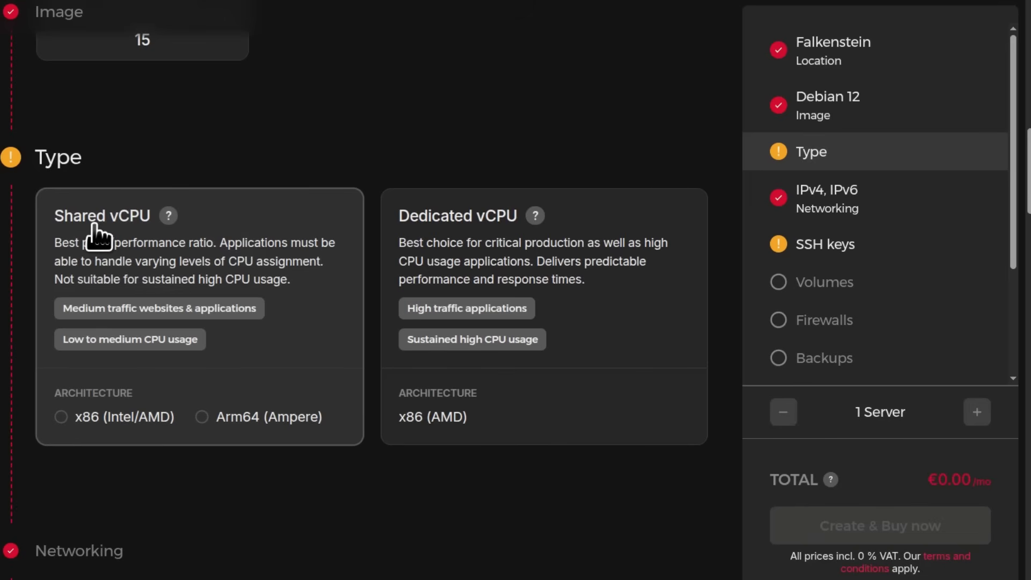
pyautogui.click(283, 224)
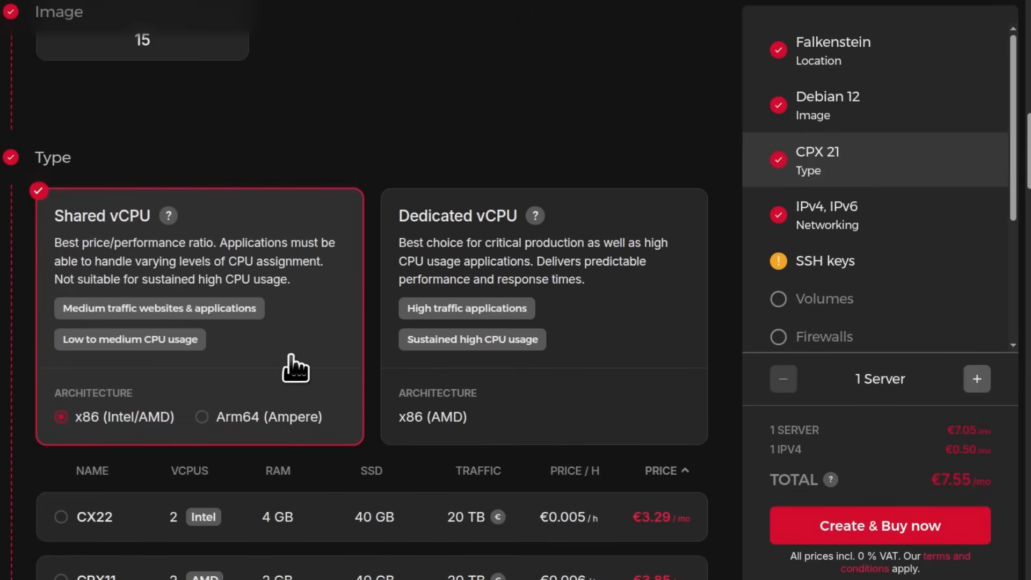
pyautogui.click(595, 280)
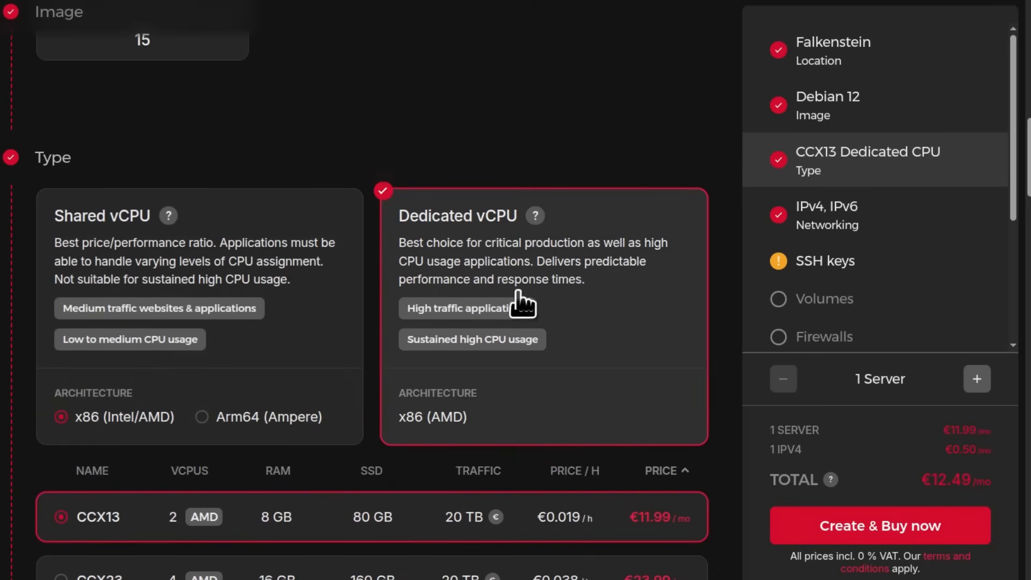
pyautogui.scroll(-2, 571, 259)
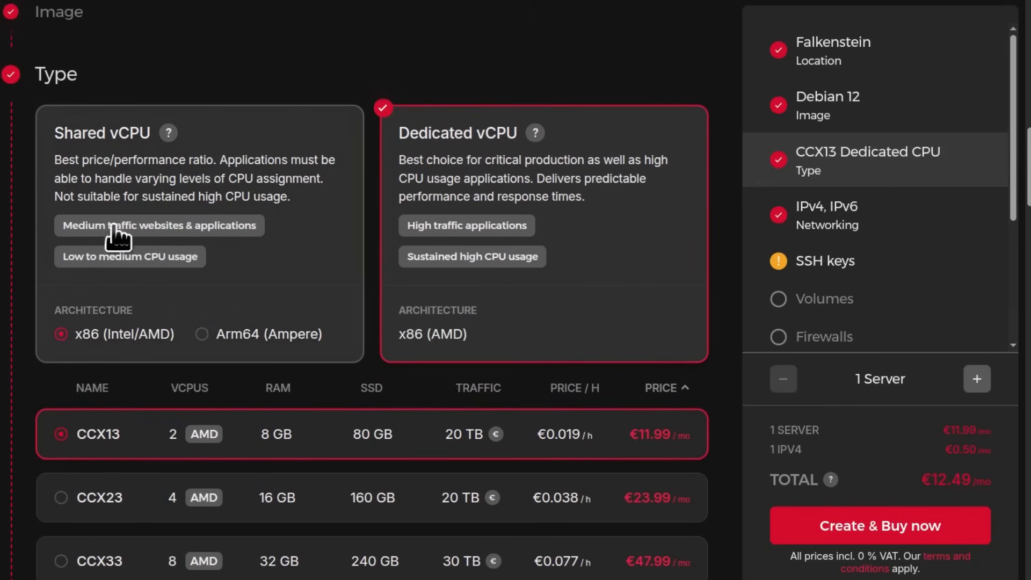
# - Choose the Shared vCPU type with x86 architecture and examine the Intel and AMD plans it offers
pyautogui.click(240, 150)
pyautogui.scroll(-5, 271, 223)
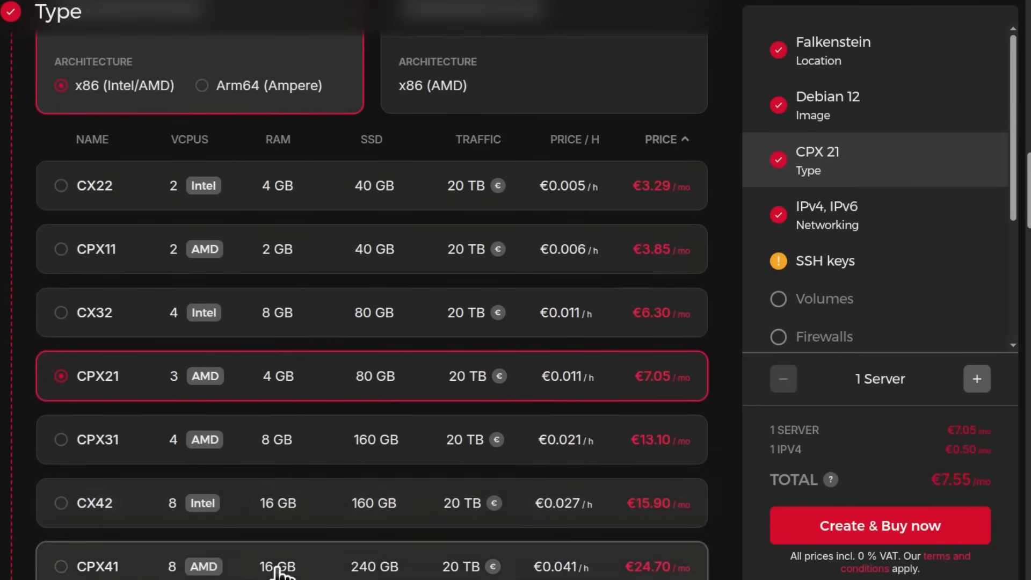
pyautogui.scroll(-5, 272, 561)
pyautogui.scroll(7, 275, 553)
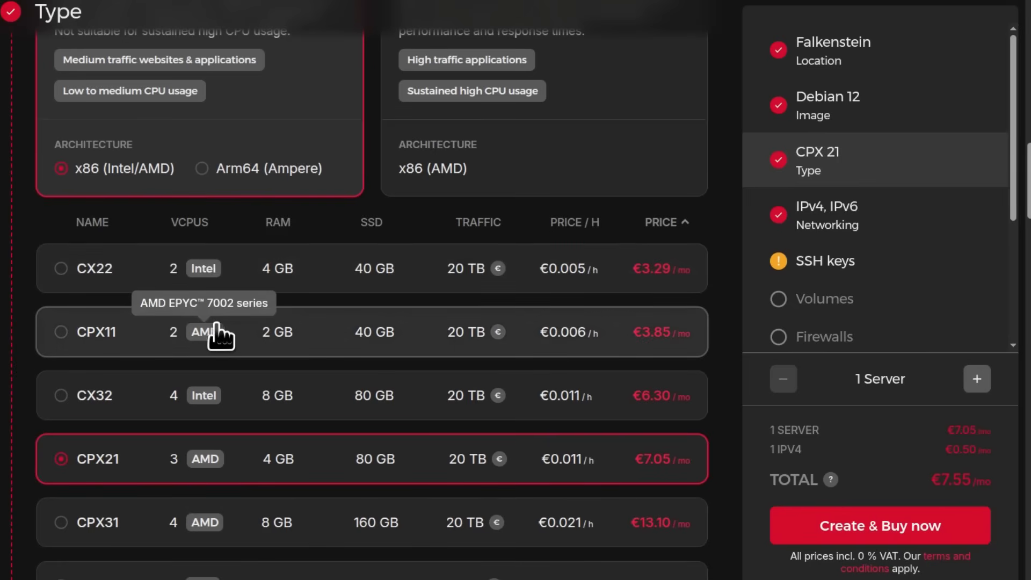
pyautogui.scroll(-4, 215, 462)
pyautogui.scroll(6, 233, 478)
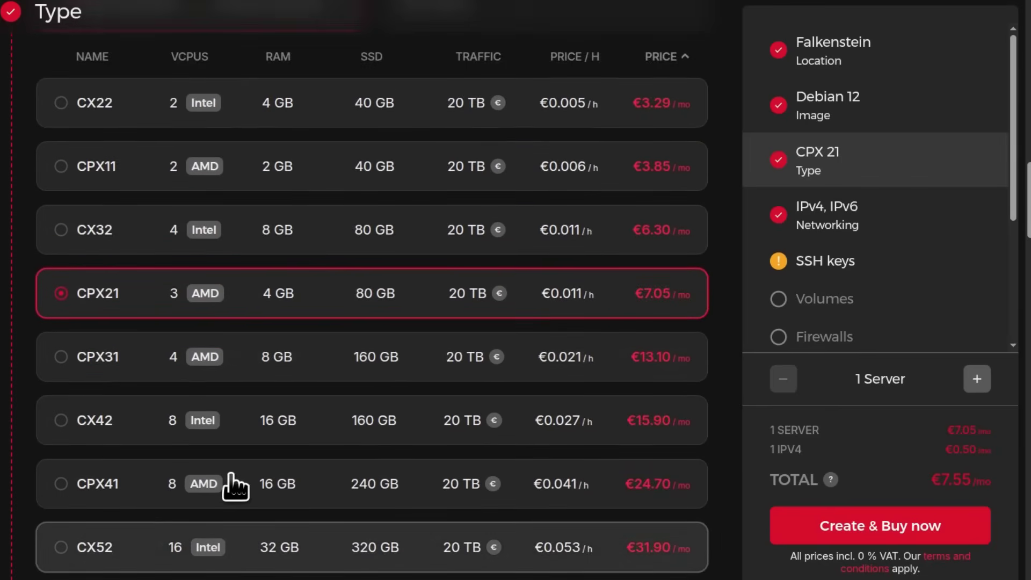
pyautogui.scroll(-3, 233, 478)
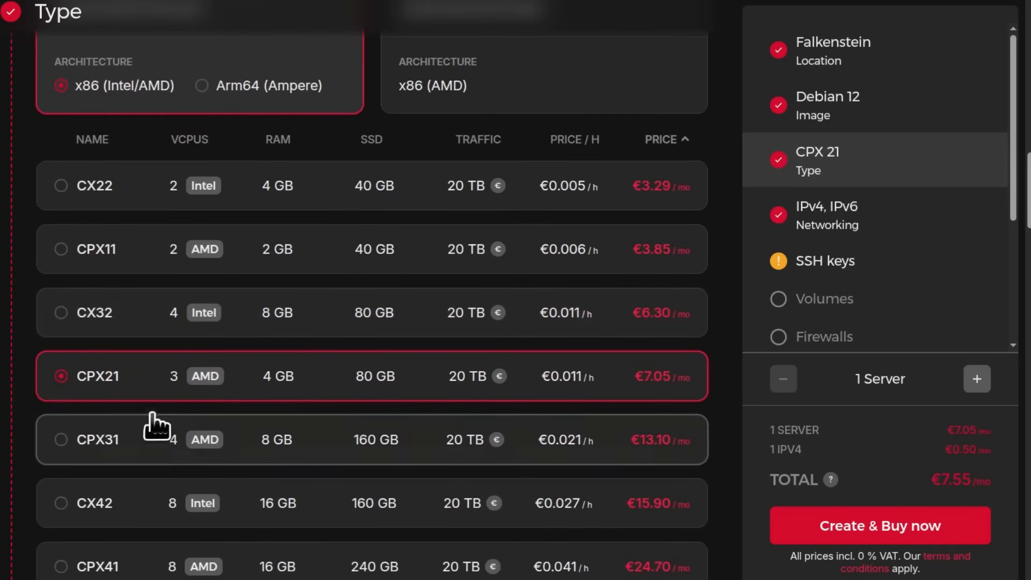
# - Try the CX22 plan and replace it with the CX32 plan for the server
pyautogui.click(124, 187)
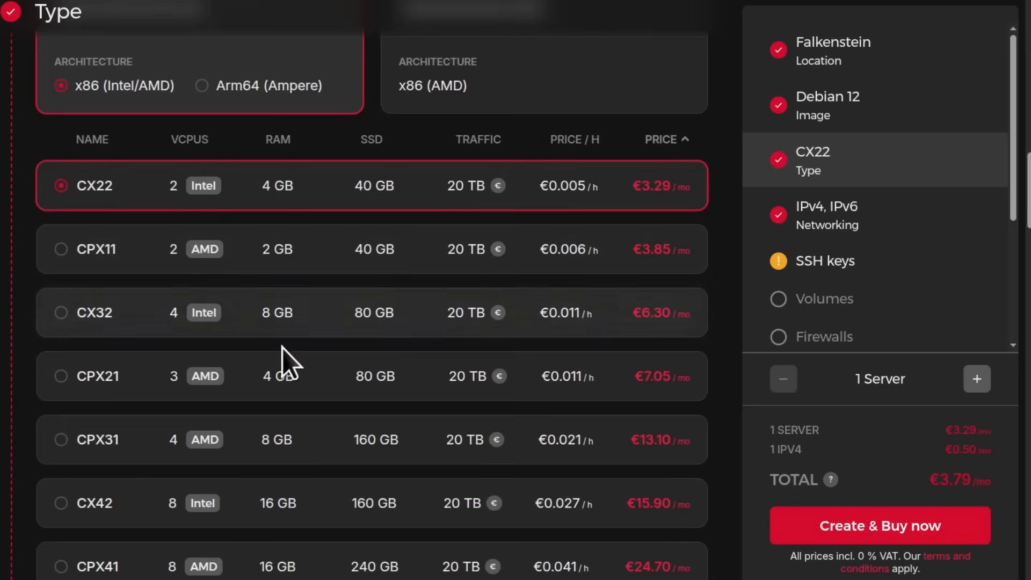
pyautogui.scroll(-2, 287, 361)
pyautogui.click(57, 232)
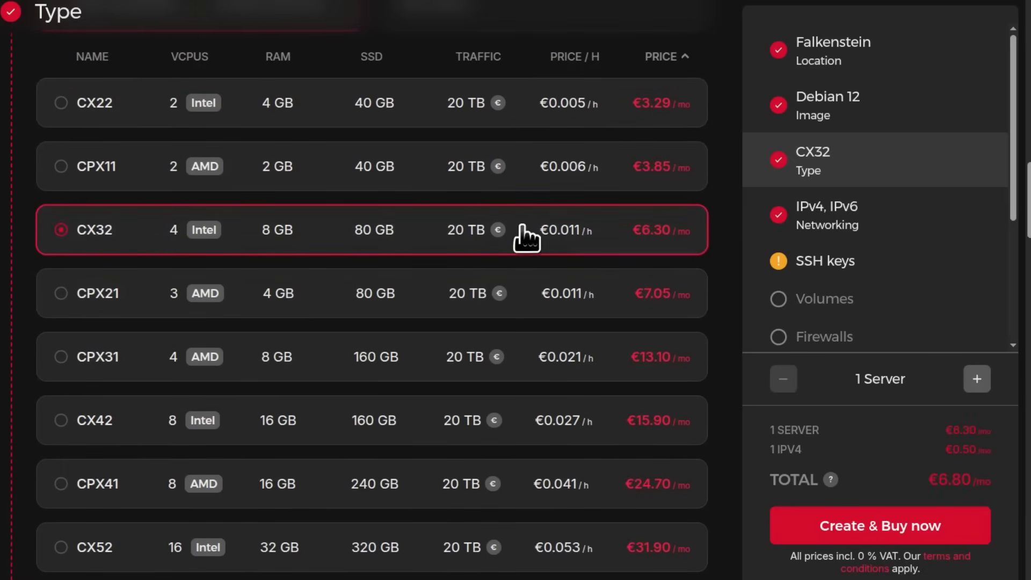
pyautogui.scroll(7, 303, 349)
pyautogui.scroll(-3, 303, 349)
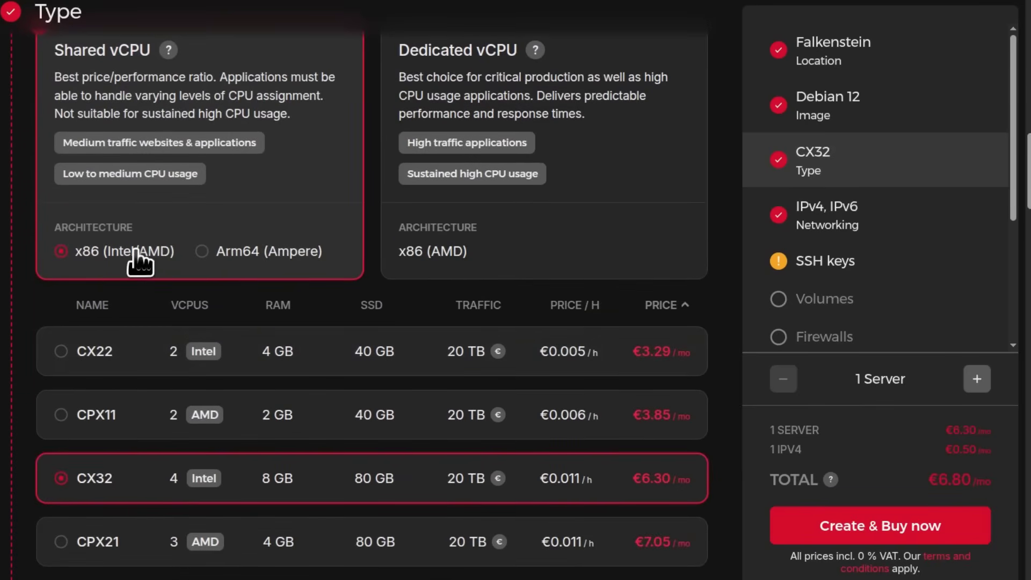
pyautogui.scroll(2, 138, 265)
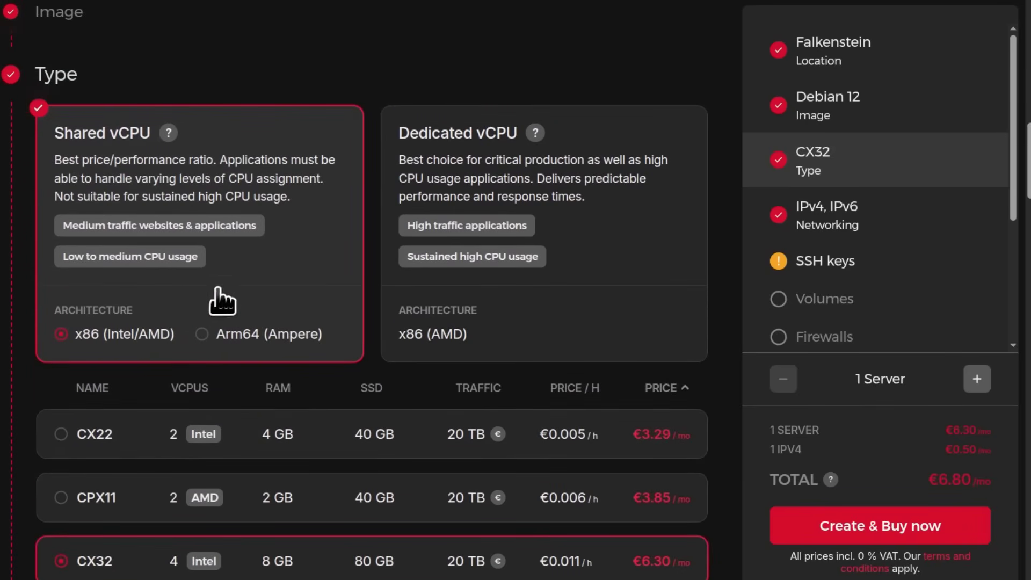
# - Switch the shared server's architecture to Arm64 (Ampere) and choose the CAX21 plan
pyautogui.click(205, 335)
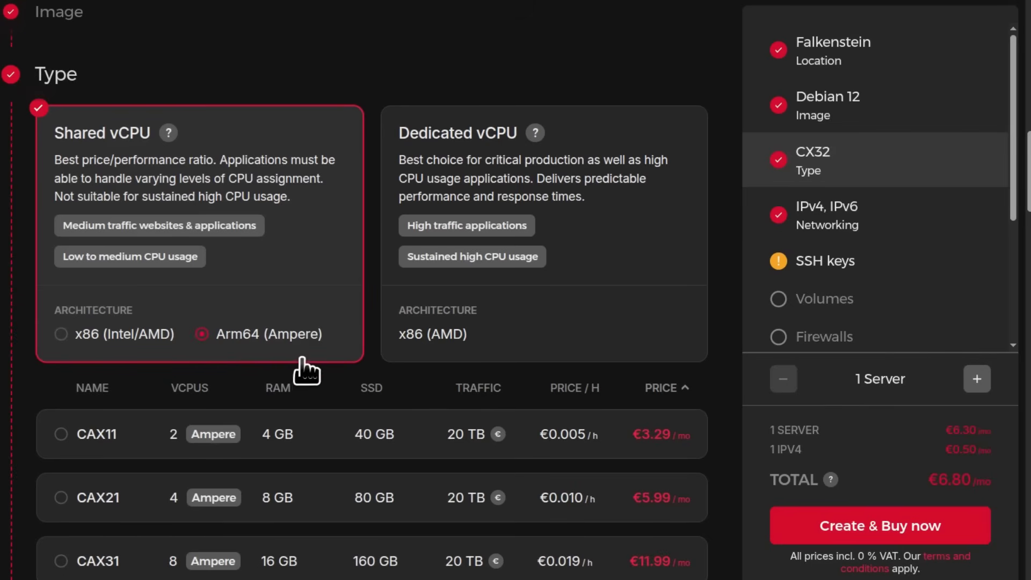
pyautogui.scroll(-1, 306, 368)
pyautogui.scroll(-3, 306, 367)
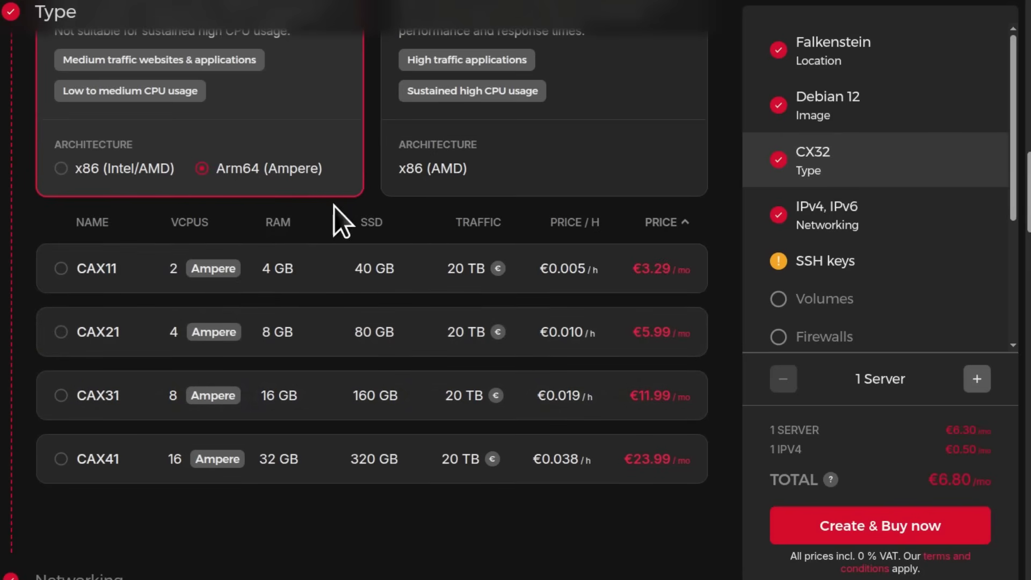
pyautogui.scroll(-2, 354, 247)
pyautogui.scroll(2, 289, 267)
pyautogui.scroll(2, 288, 267)
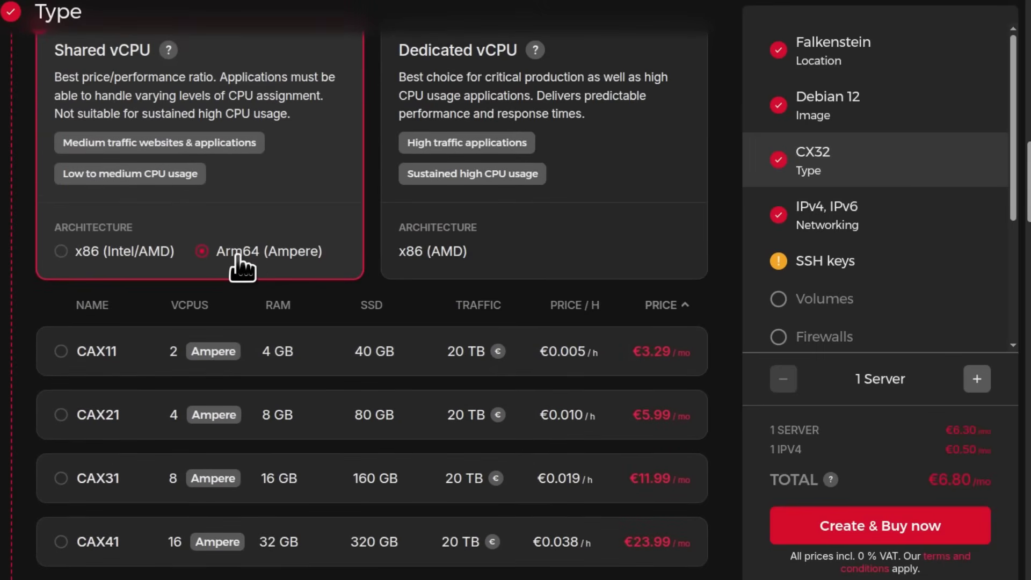
pyautogui.scroll(-2, 318, 259)
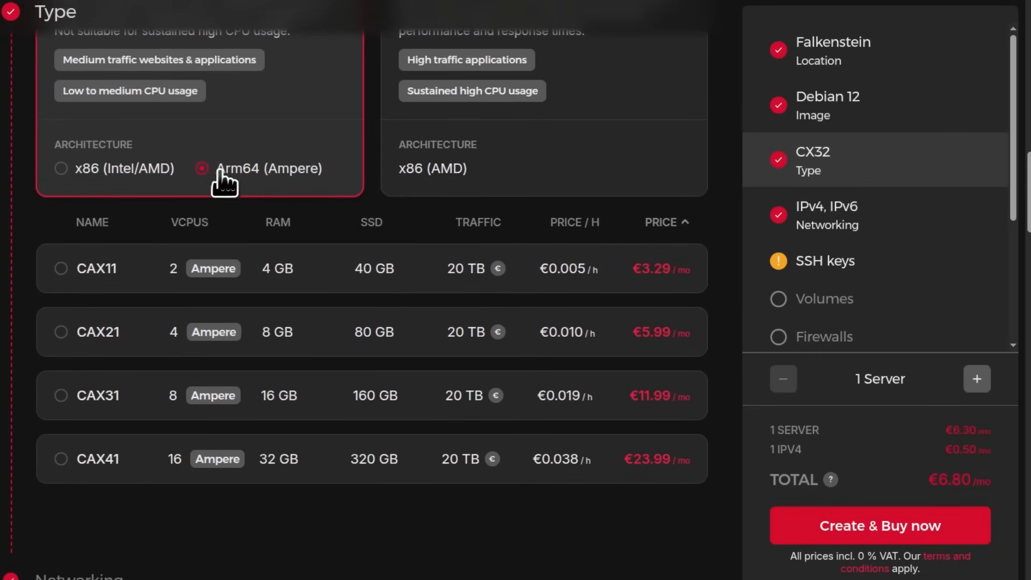
pyautogui.click(149, 340)
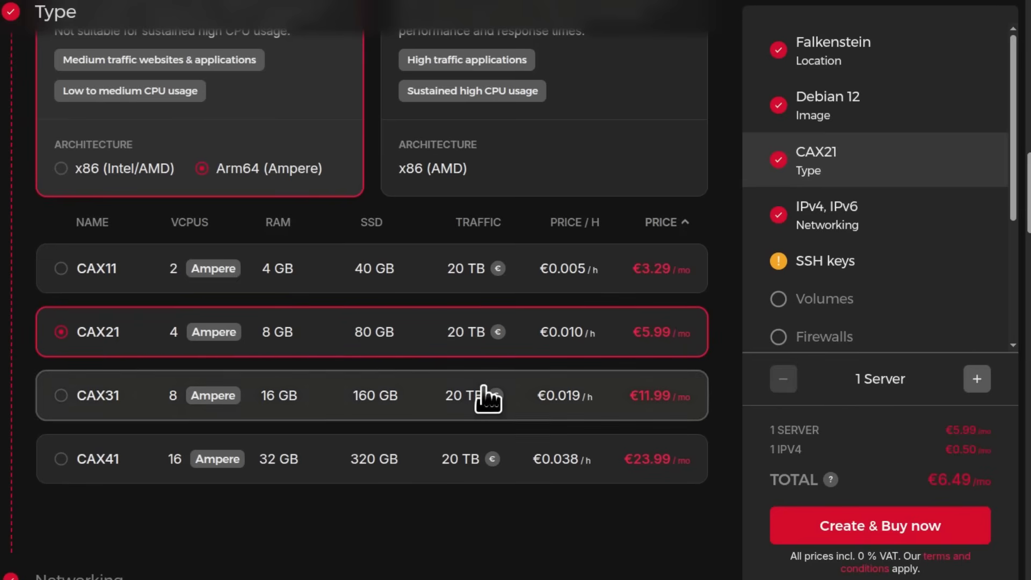
# - Review the public IPv4 pricing and IPv6 option, and enable private networks for the server
pyautogui.scroll(-5, 615, 376)
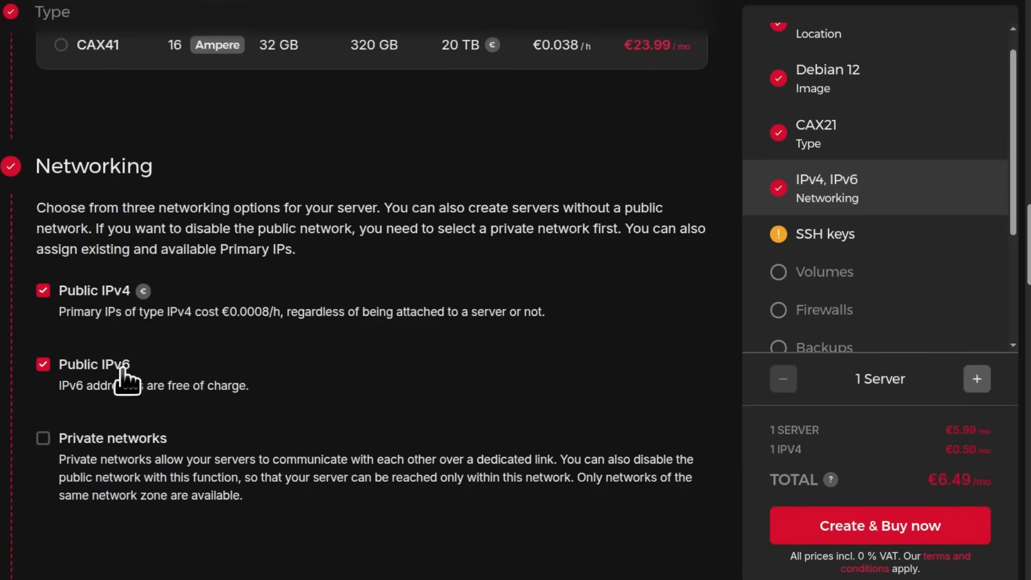
pyautogui.scroll(-3, 361, 368)
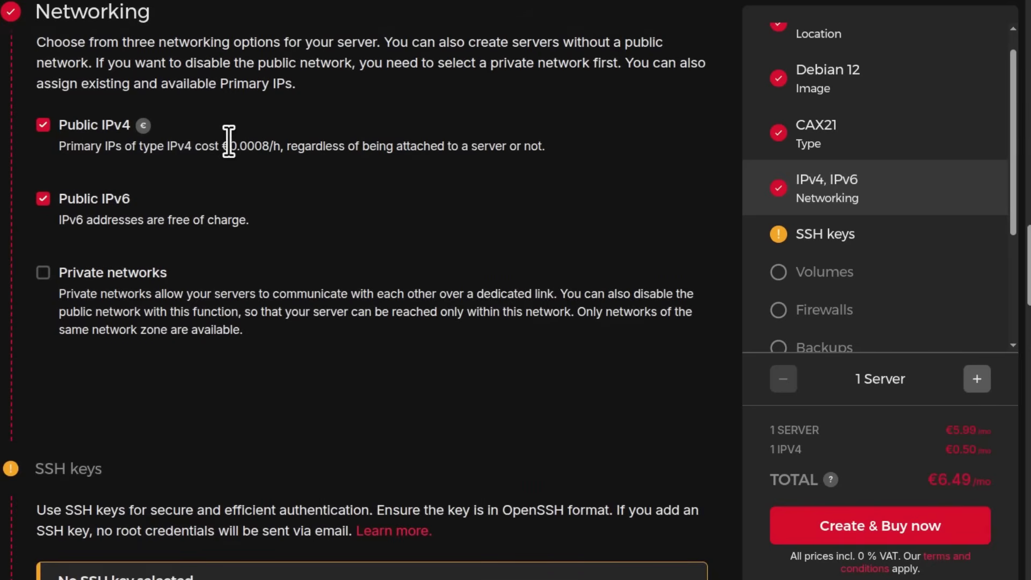
pyautogui.moveTo(223, 145); pyautogui.dragTo(298, 146)
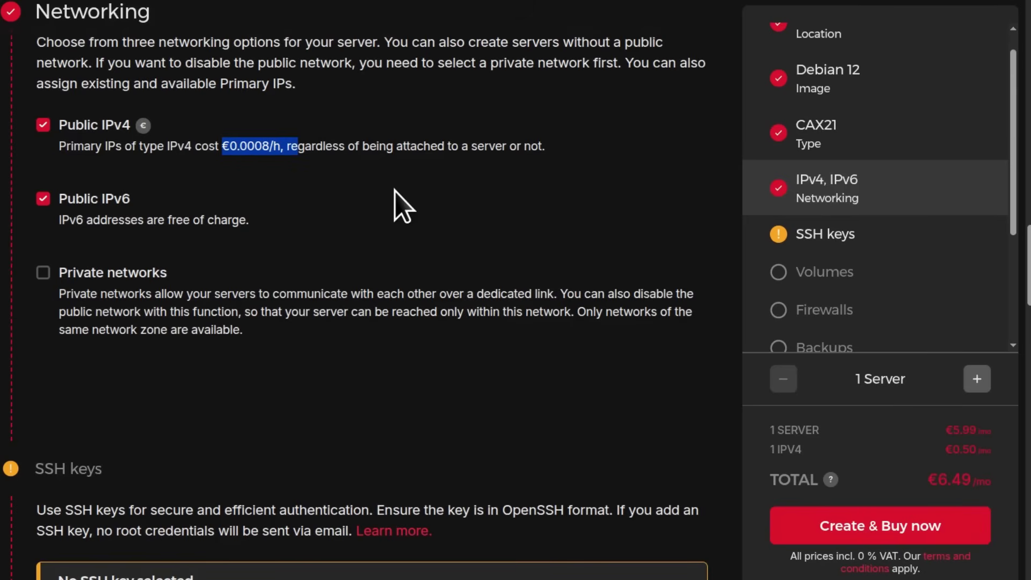
pyautogui.scroll(-3, 865, 271)
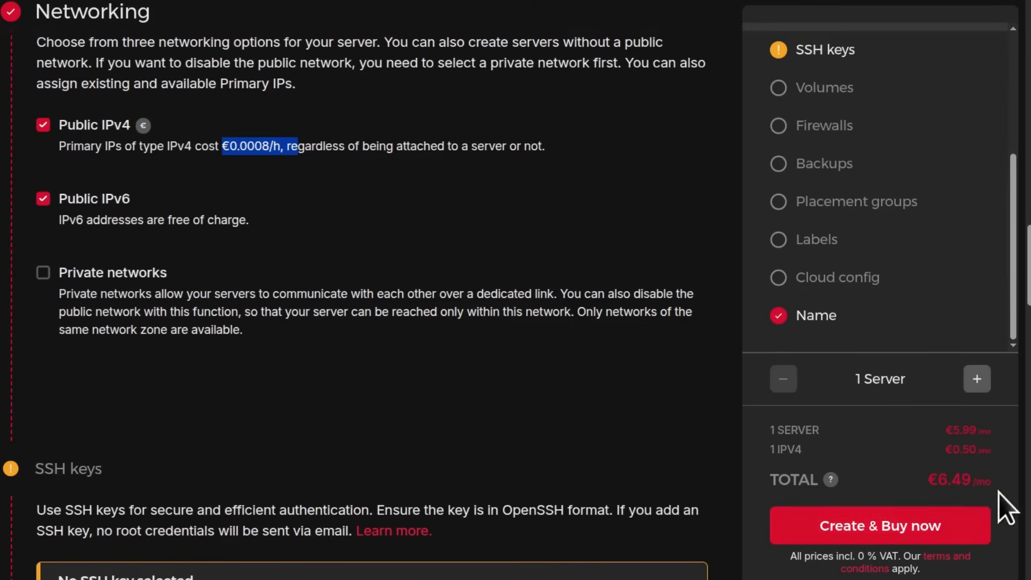
pyautogui.scroll(-3, 241, 274)
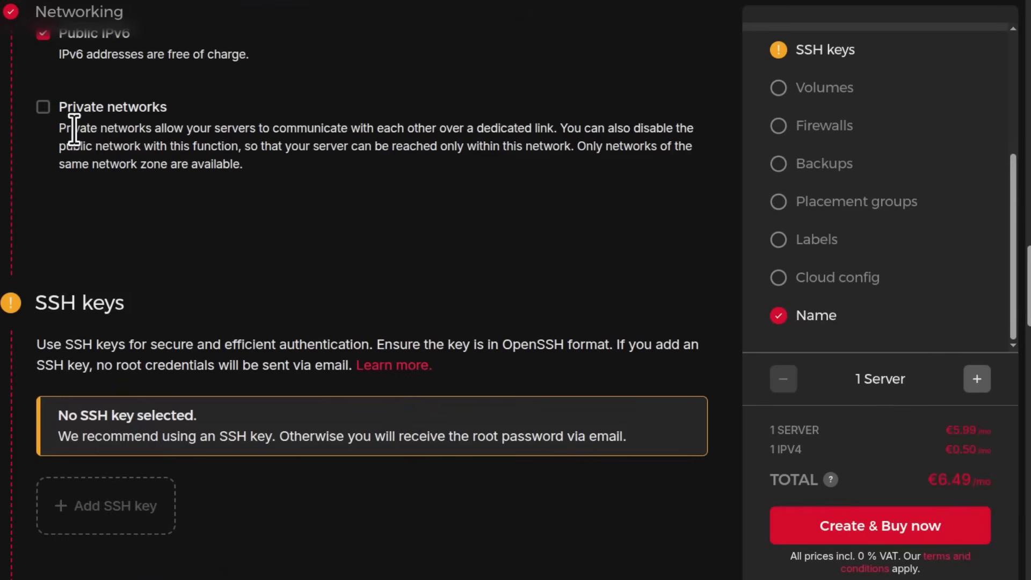
pyautogui.click(44, 108)
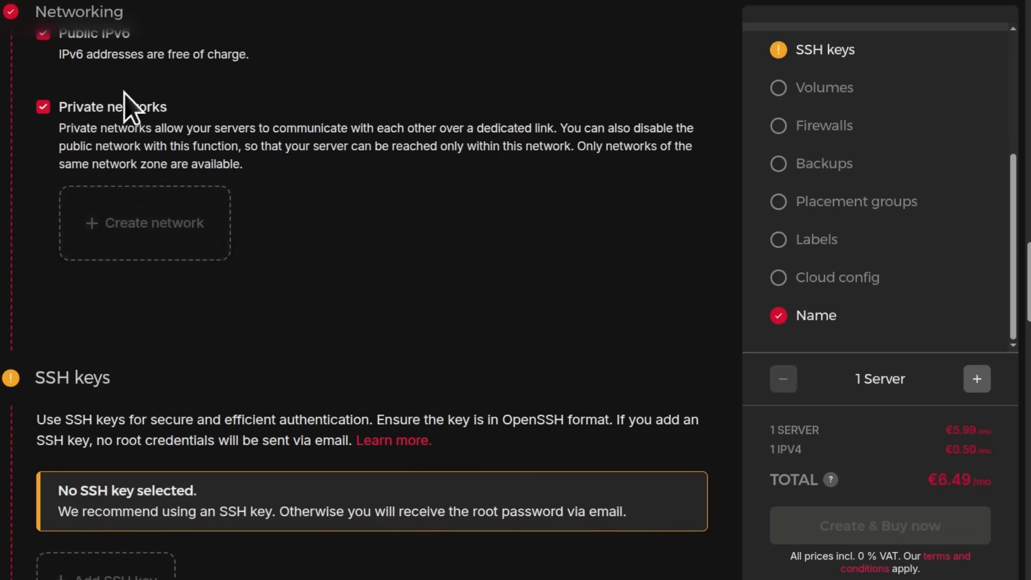
# - Create the private network network-1 with IP range 10.0.0.0/16 for the server and review the networking options
pyautogui.scroll(2, 140, 210)
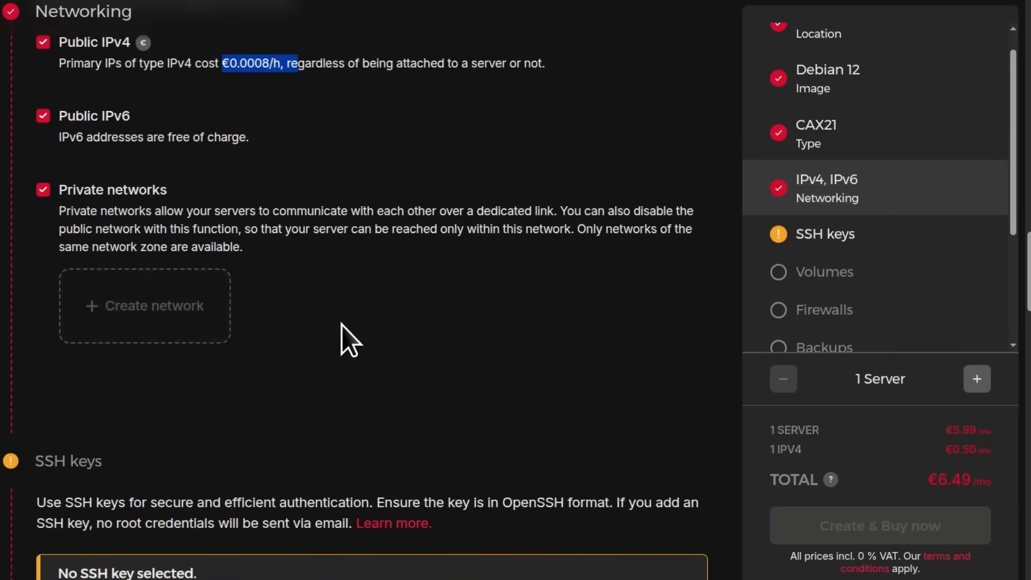
pyautogui.scroll(-2, 331, 301)
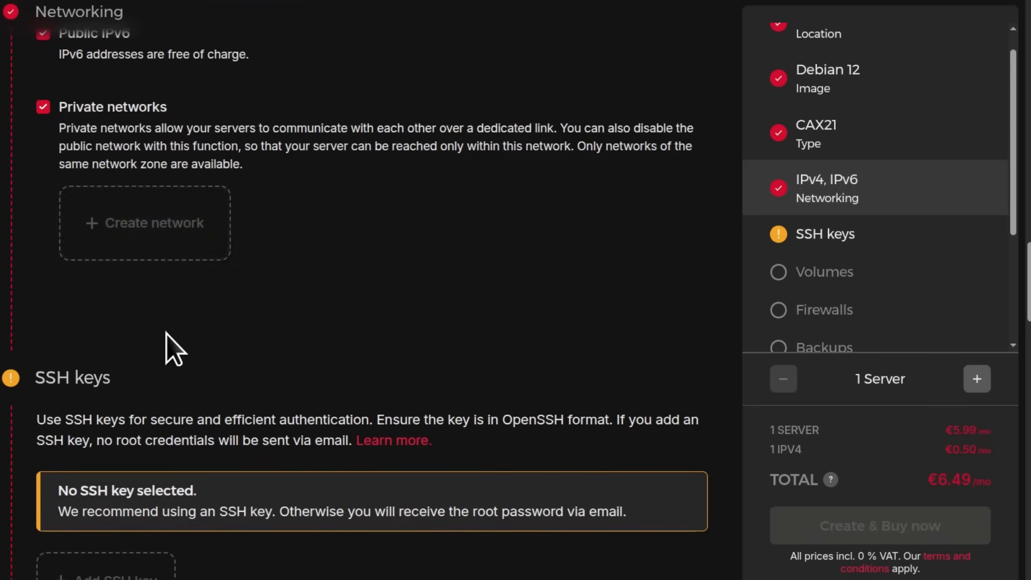
pyautogui.click(132, 228)
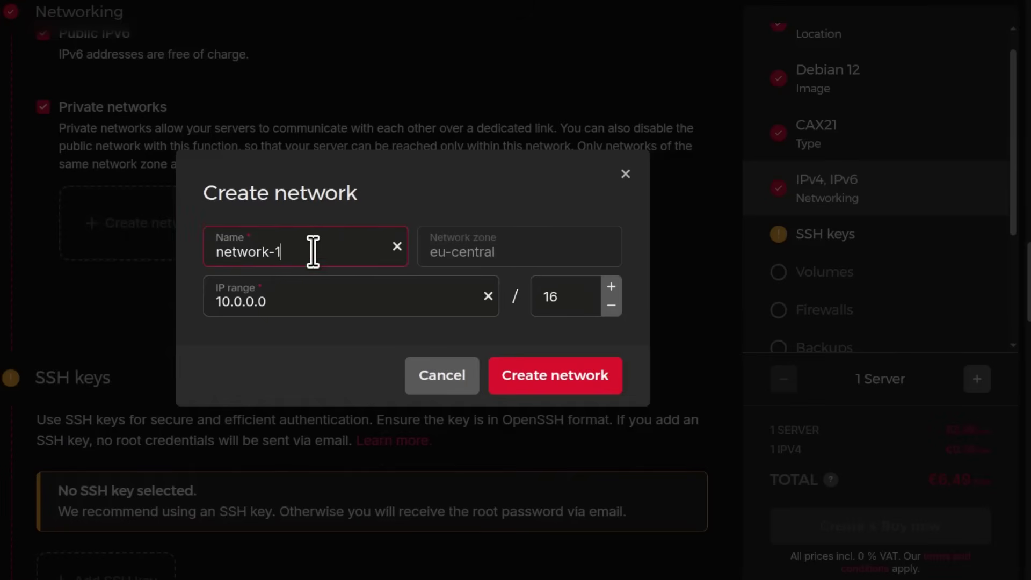
pyautogui.click(299, 300)
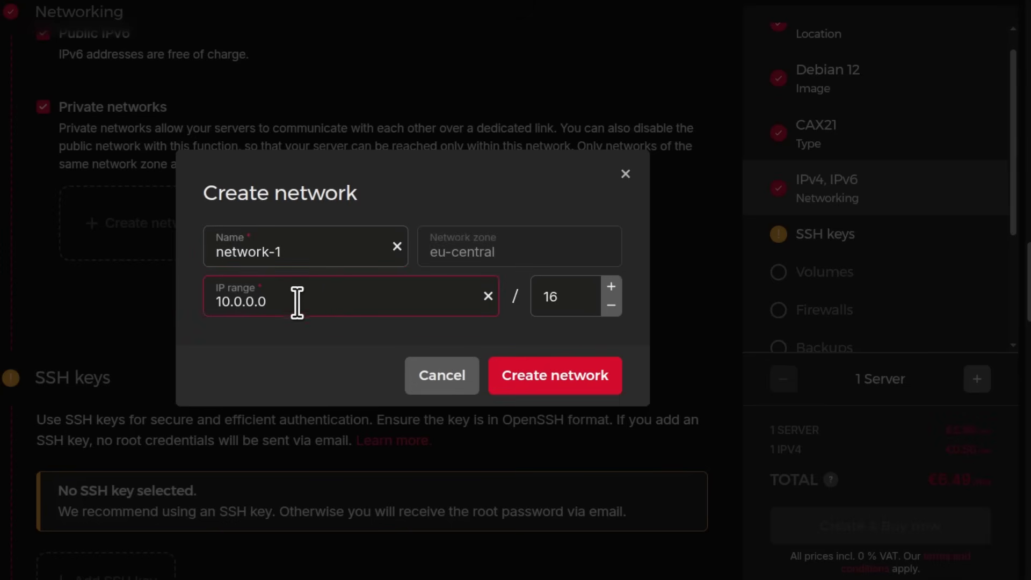
pyautogui.click(554, 376)
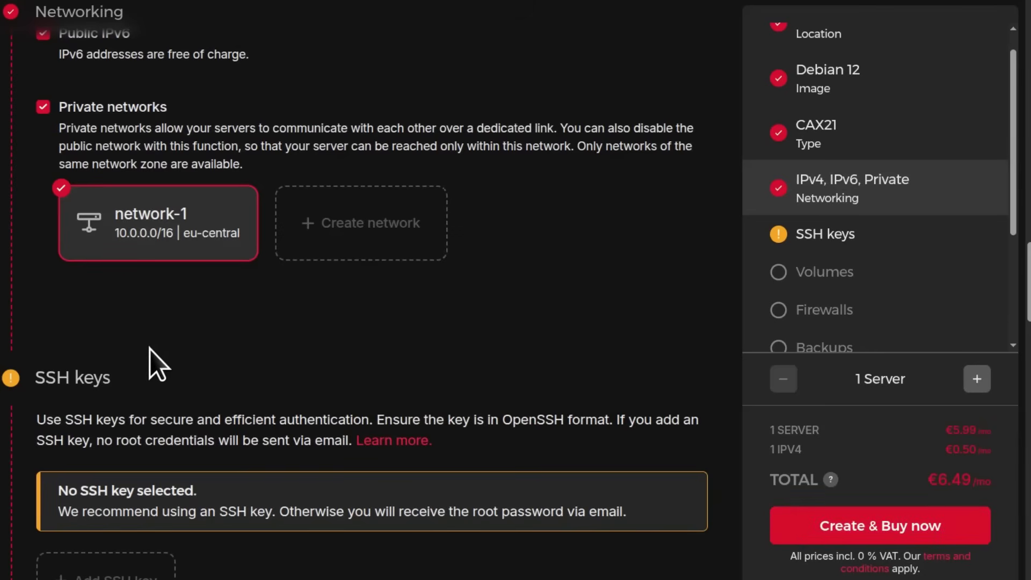
pyautogui.scroll(5, 168, 284)
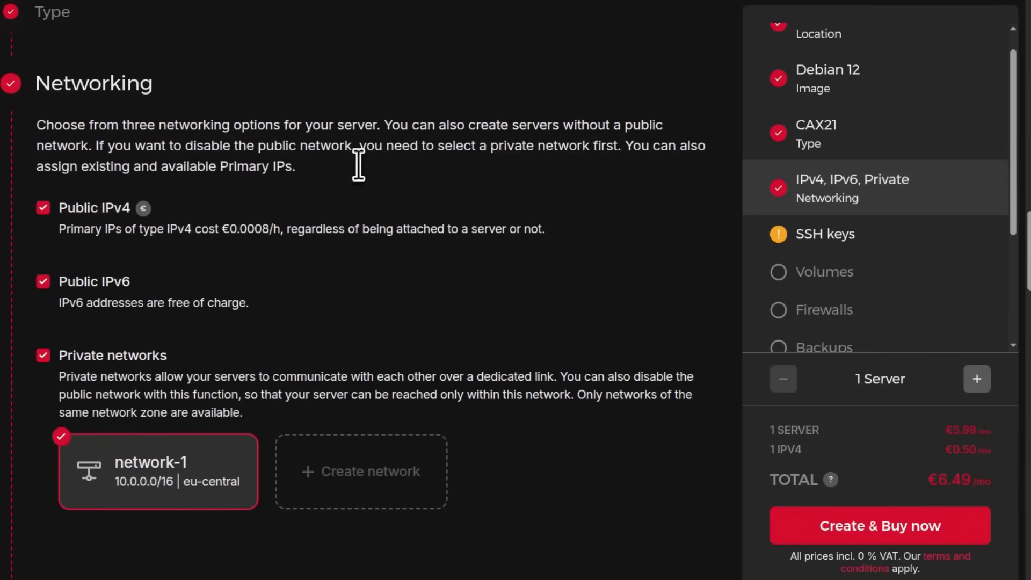
pyautogui.scroll(-4, 221, 419)
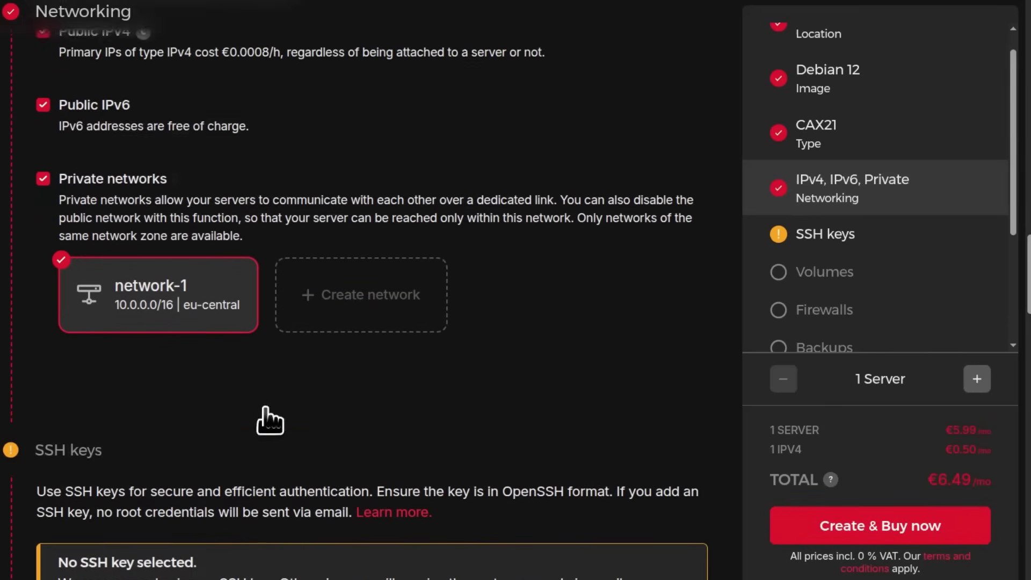
pyautogui.scroll(-3, 249, 399)
pyautogui.scroll(2, 191, 237)
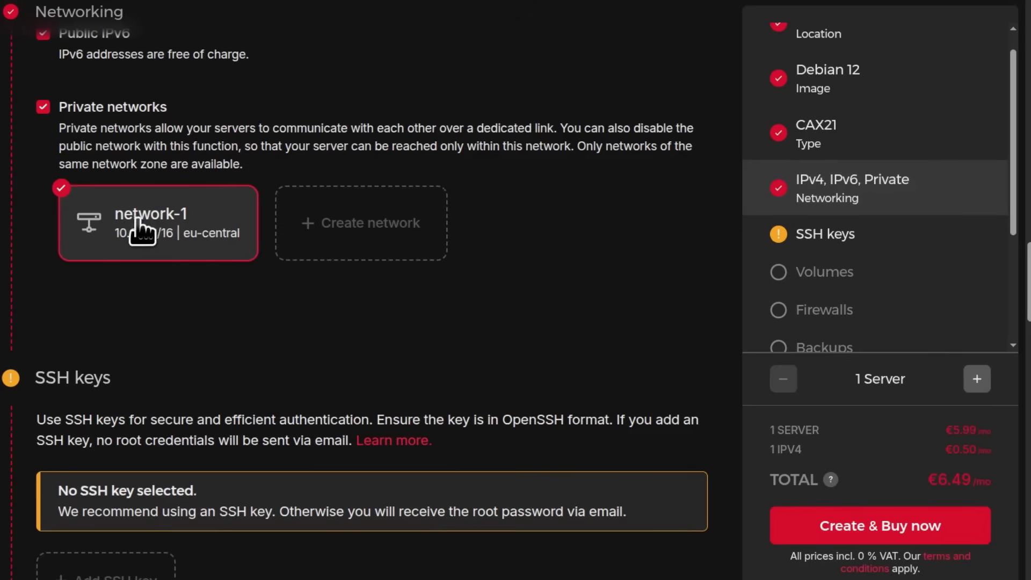
# - Go to the server's SSH keys section, and open a maximized terminal window for generating a key
pyautogui.scroll(-5, 188, 269)
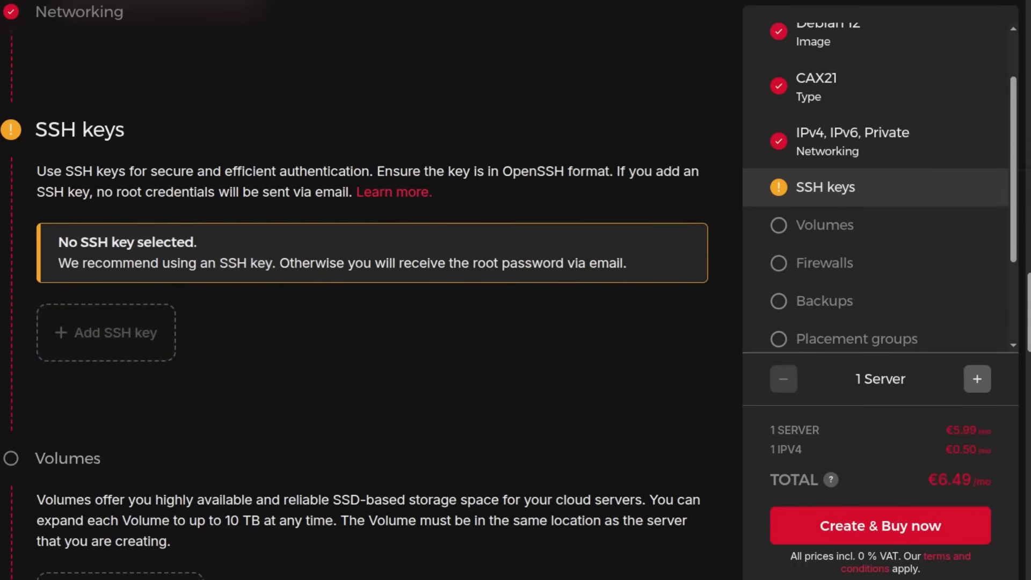
pyautogui.hotkey('ctrl', 'alt', 't')
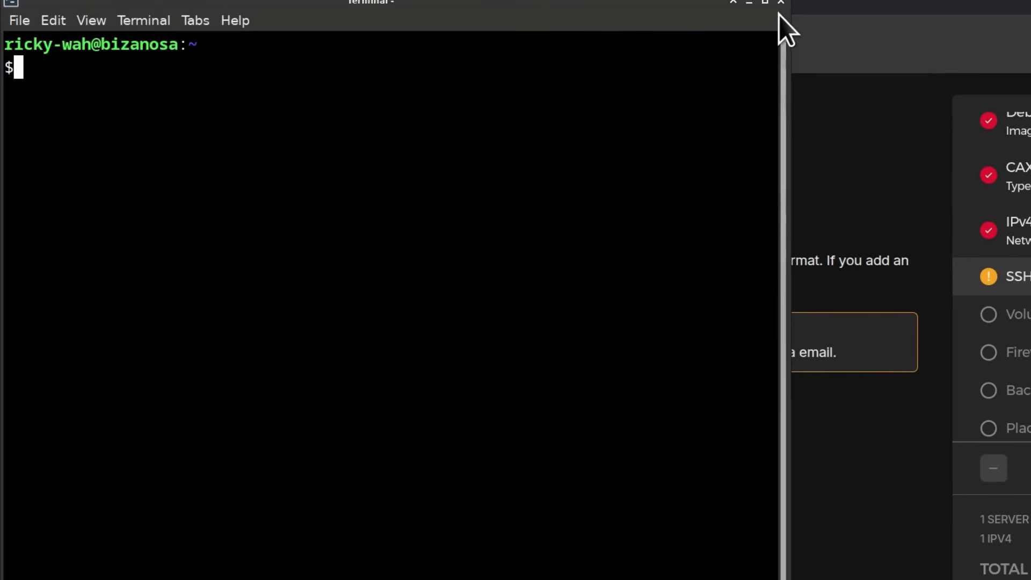
pyautogui.click(767, 2)
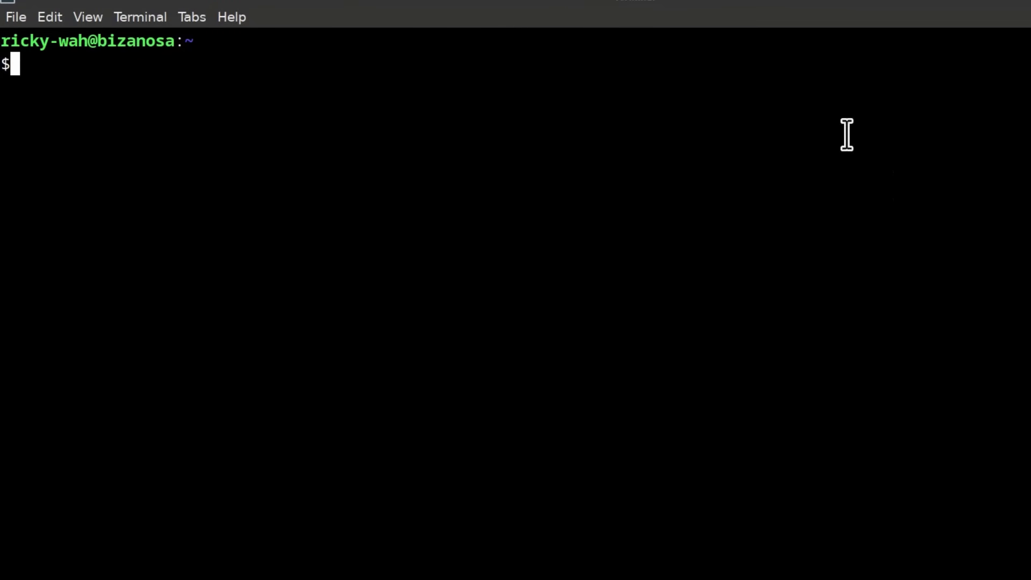
# - Switch to the browser and open the Git for Windows download page, git-scm.com/downloads/win, in a new tab
pyautogui.click(325, 2)
pyautogui.hotkey('ctrl', 't')
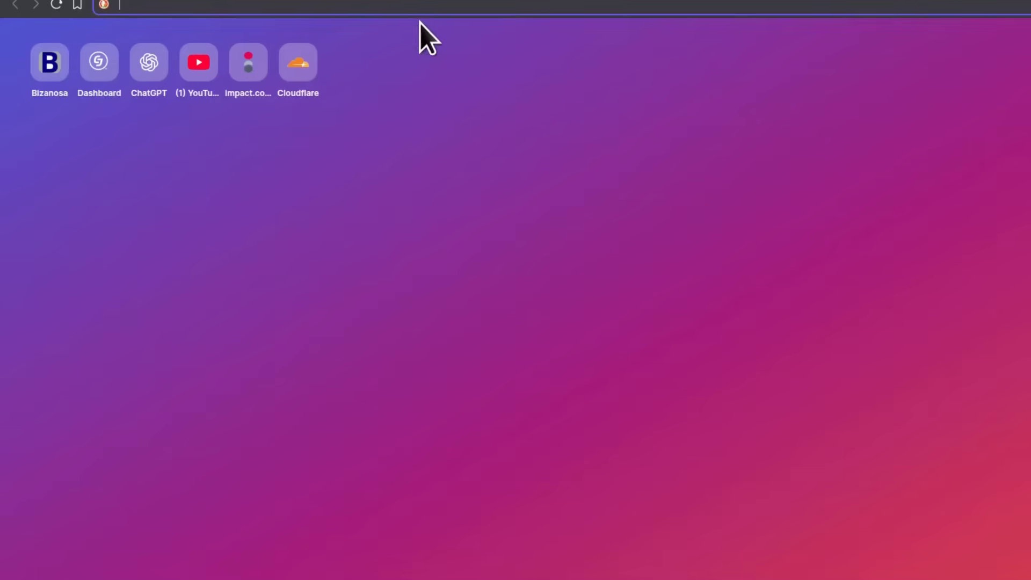
pyautogui.write('git-scm.com/downloads/win')
pyautogui.press('Return')
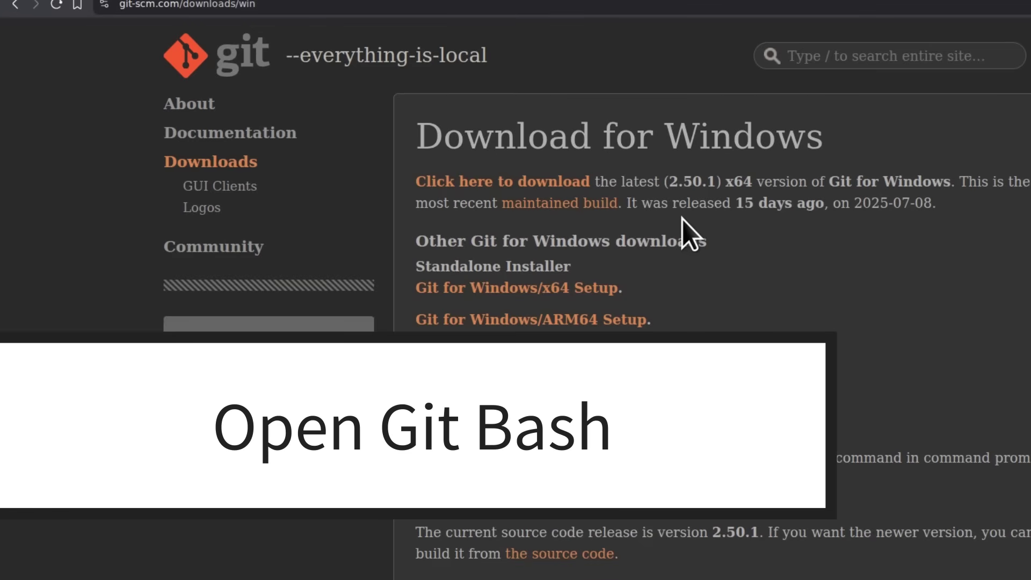
# - Switch back to the terminal, enlarge its text and create a directory named sample1
pyautogui.click(432, 0)
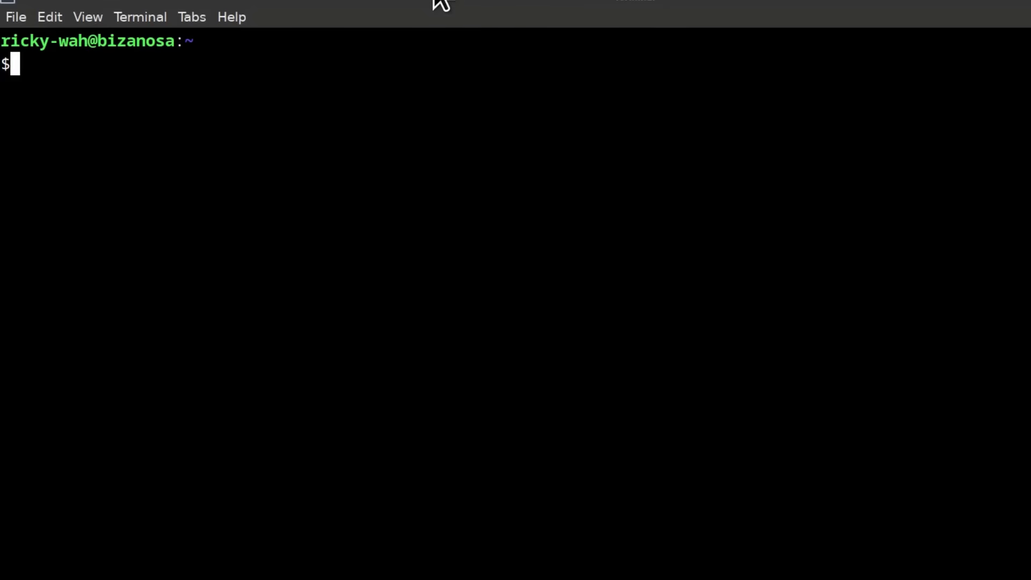
pyautogui.hotkey('ctrl', '+')
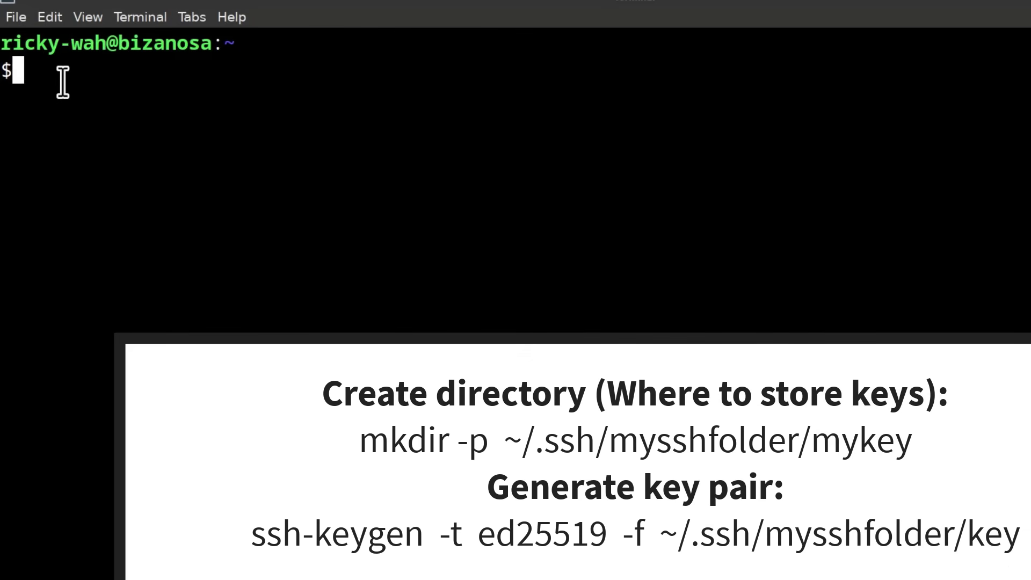
pyautogui.write('mkdir ')
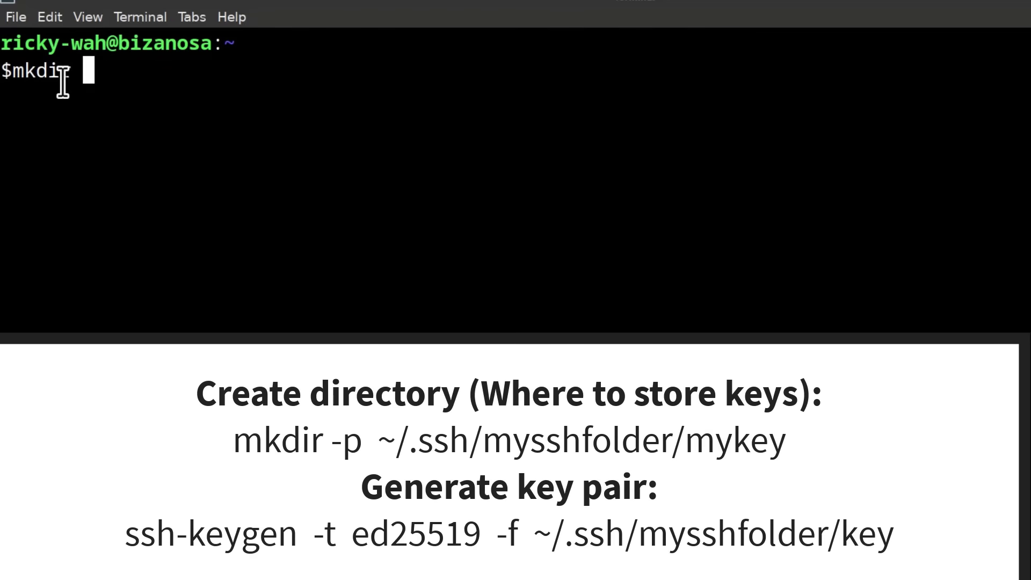
pyautogui.write('sample')
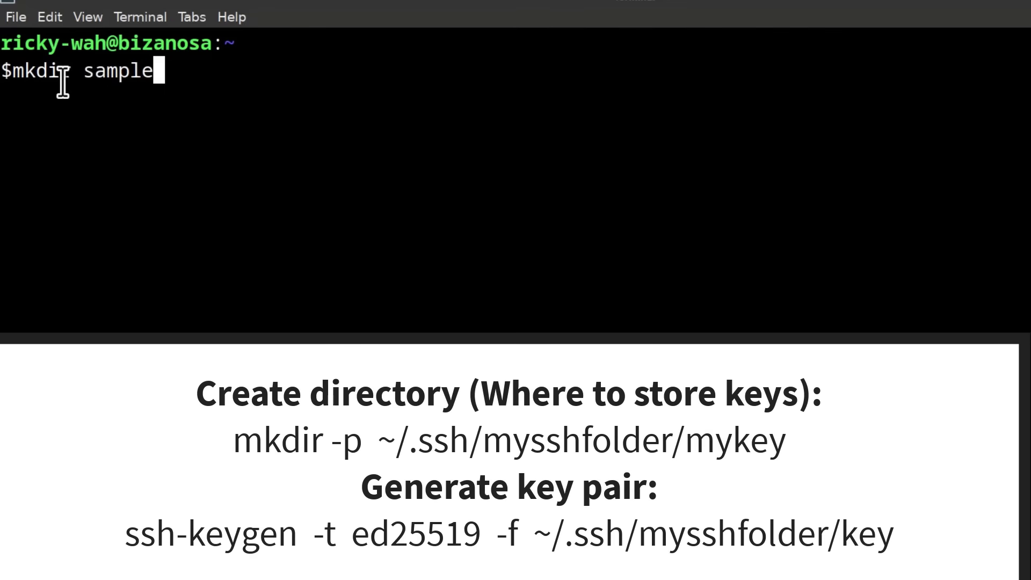
pyautogui.write('1')
pyautogui.press('Return')
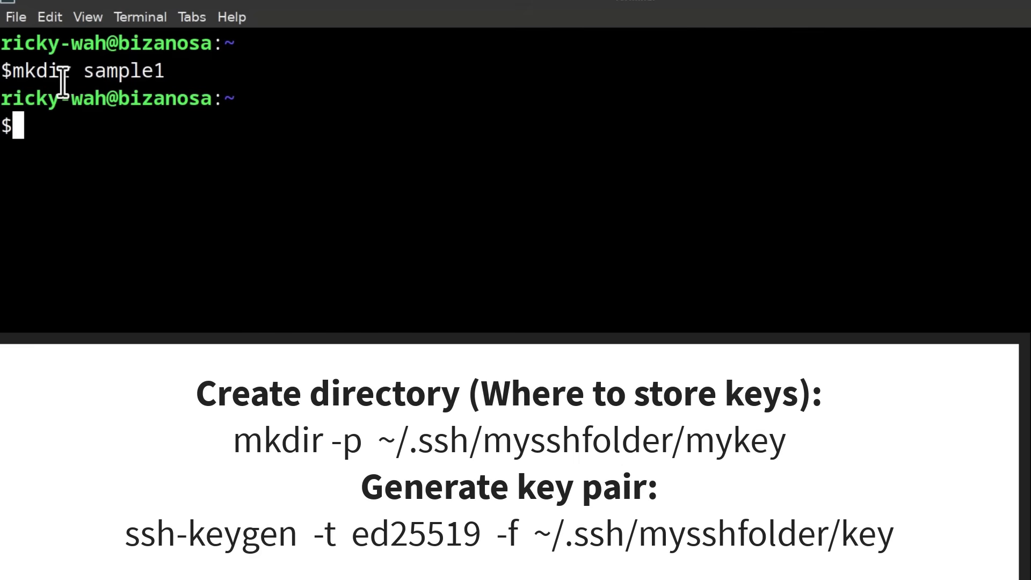
pyautogui.write('cd')
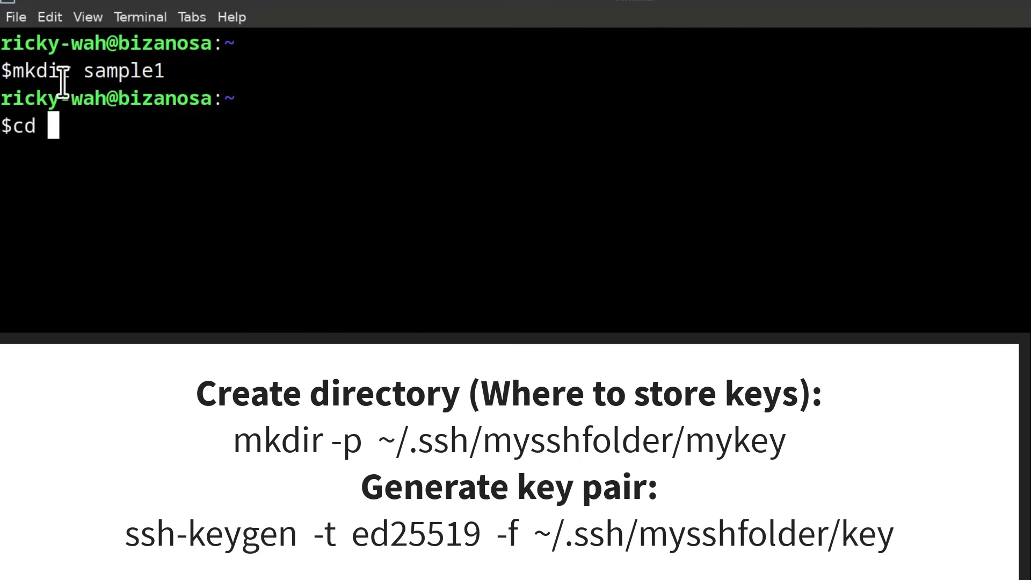
pyautogui.press('BackSpace')
pyautogui.press('BackSpace')
pyautogui.press('BackSpace')
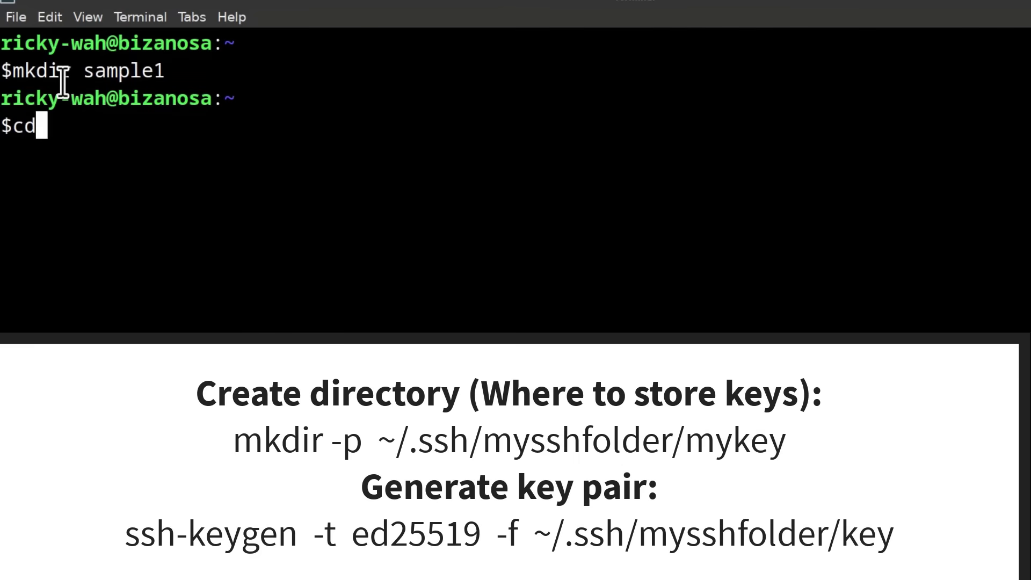
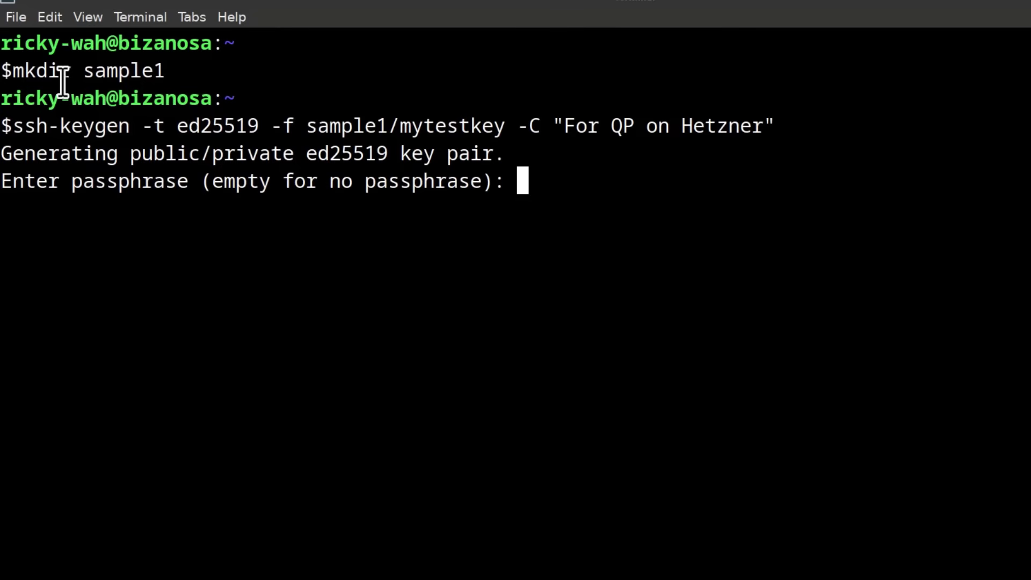
# - Complete the ed25519 key pair generation for sample1/mytestkey with an empty passphrase, confirmed a second time
pyautogui.press('Return')
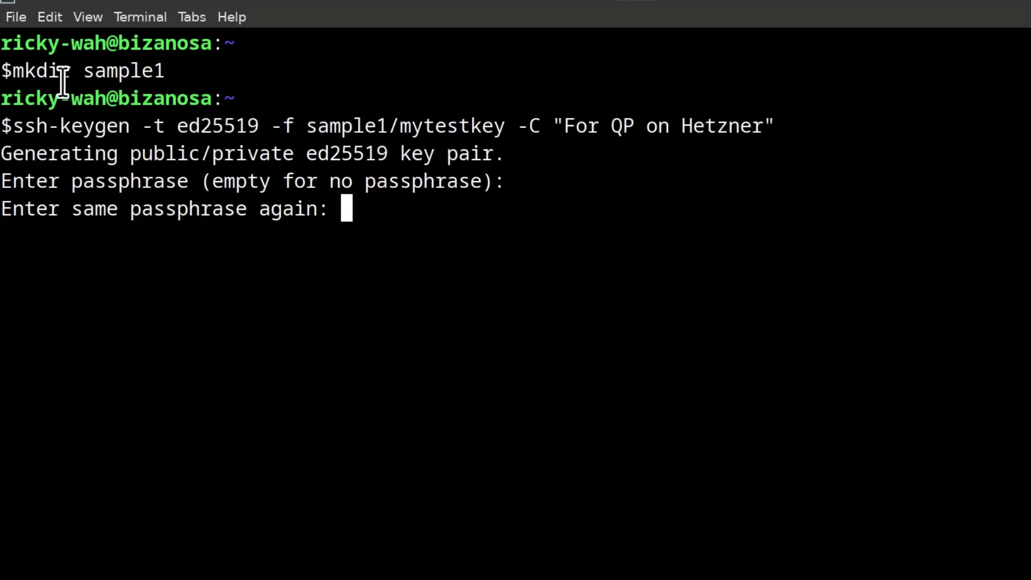
pyautogui.press('Return')
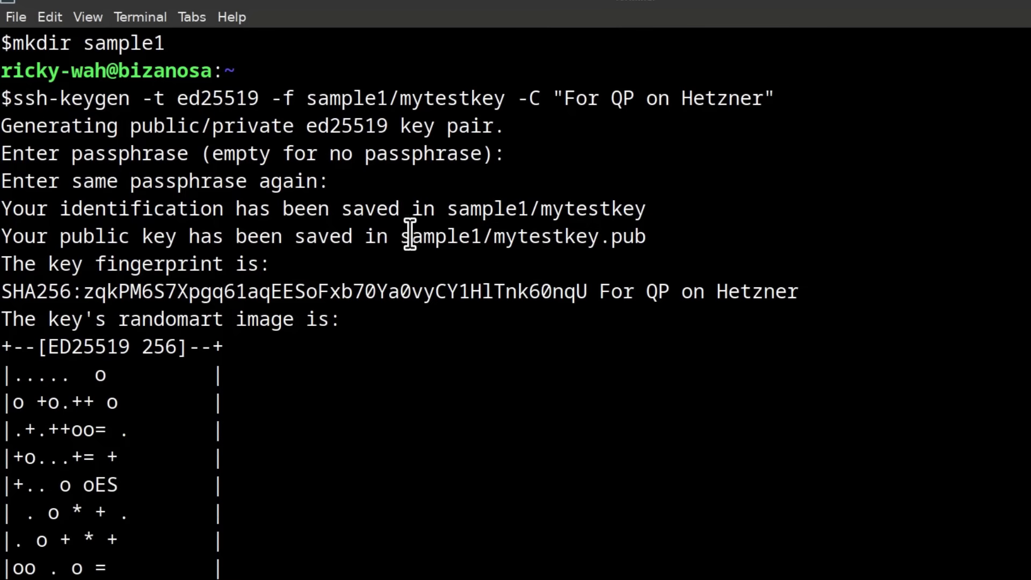
# - Clear the terminal and write a cat command for sample1/mytestkey.pub, reusing the public key path copied from the output
pyautogui.moveTo(404, 232); pyautogui.dragTo(642, 232)
pyautogui.hotkey('ctrl', 'c')
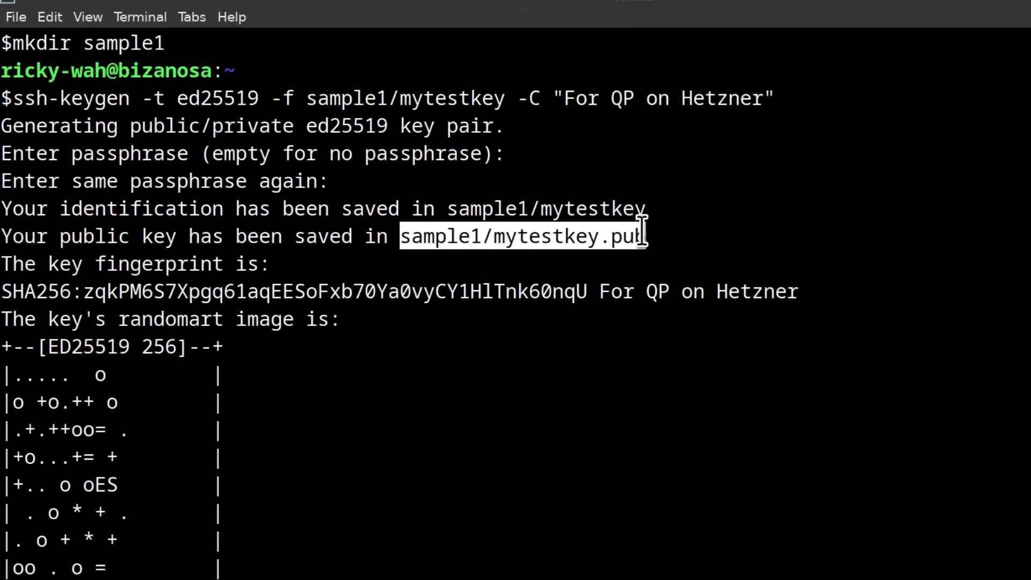
pyautogui.hotkey('ctrl', 'l')
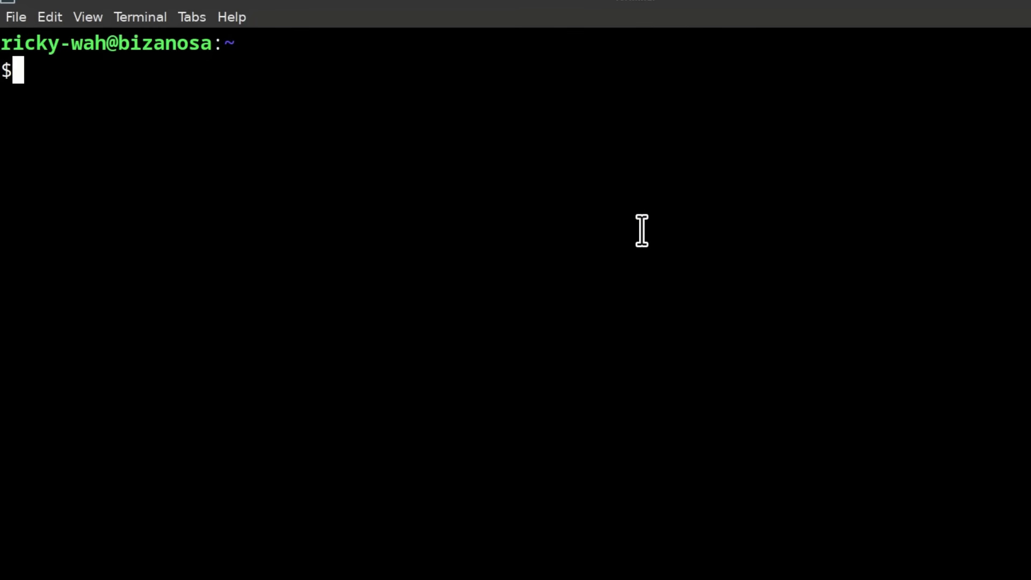
pyautogui.write('c')
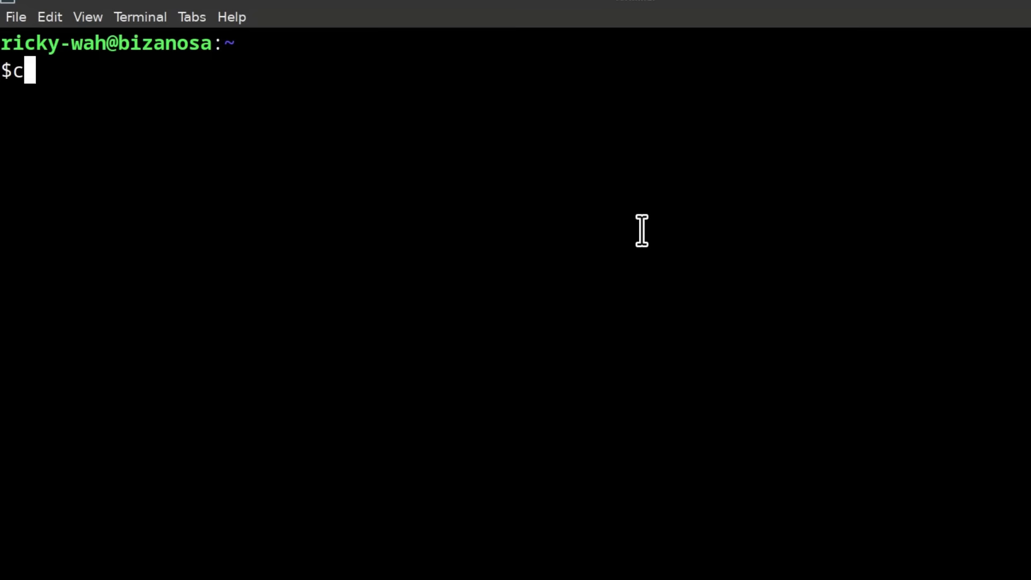
pyautogui.write('at')
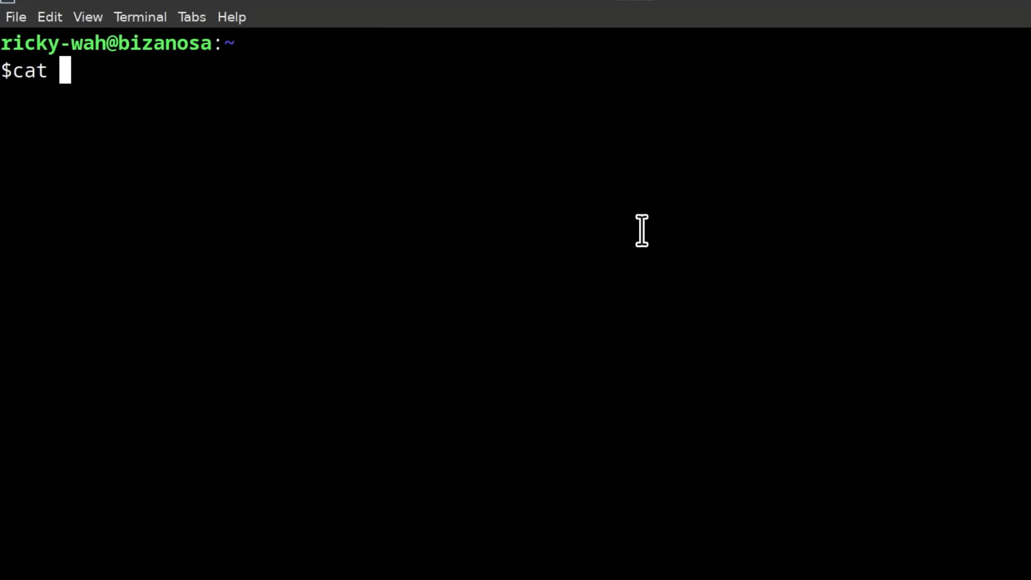
pyautogui.hotkey('ctrl', 'shift', 'v')
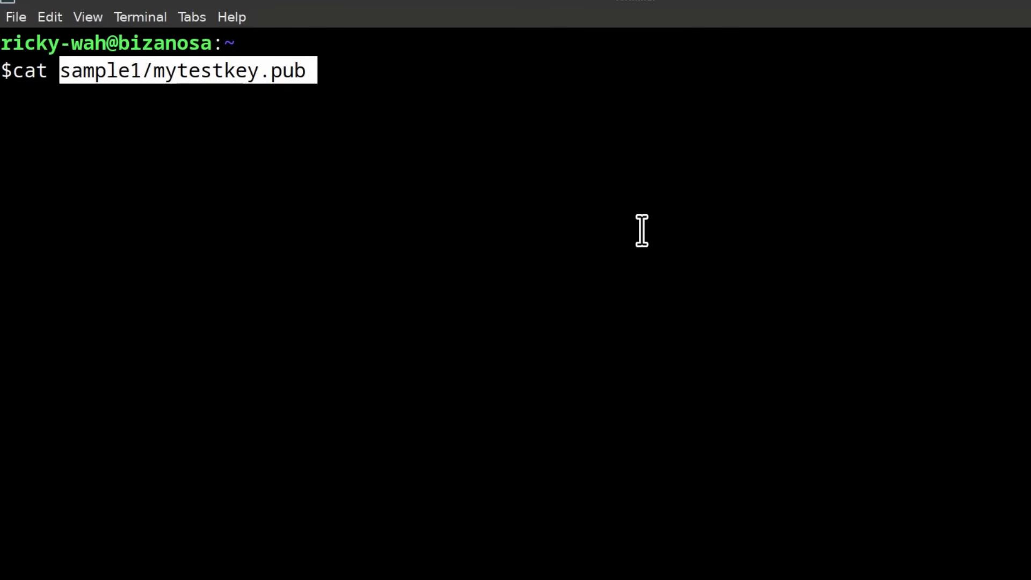
# - Try code in place of cat in front of the public key path, and restore the cat command
pyautogui.press('Left')
pyautogui.press('Left')
pyautogui.press('Left')
pyautogui.press('Left')
pyautogui.press('Left')
pyautogui.press('Left')
pyautogui.press('Left')
pyautogui.press('Left')
pyautogui.press('Left')
pyautogui.press('Left')
pyautogui.press('Left')
pyautogui.press('Left')
pyautogui.press('Left')
pyautogui.press('Left')
pyautogui.press('Left')
pyautogui.press('Left')
pyautogui.press('Left')
pyautogui.press('Left')
pyautogui.press('Left')
pyautogui.press('Left')
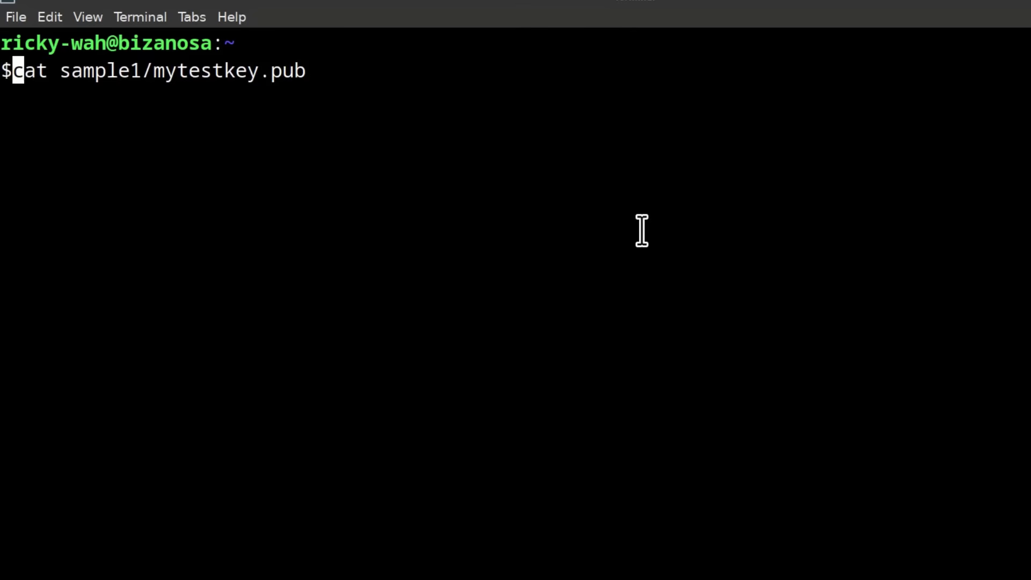
pyautogui.press('Delete')
pyautogui.press('Delete')
pyautogui.press('Delete')
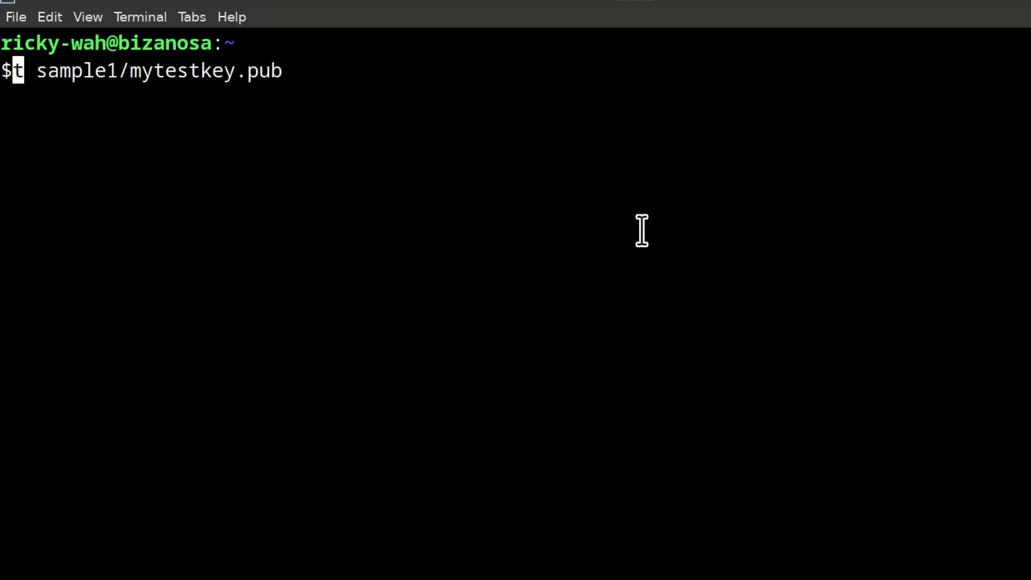
pyautogui.write('code')
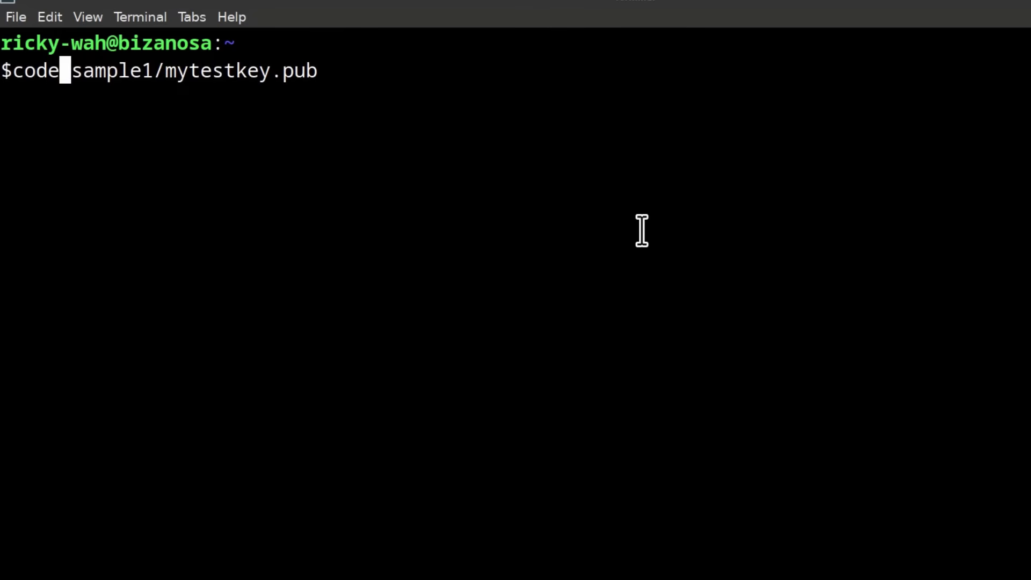
pyautogui.press('BackSpace')
pyautogui.press('BackSpace')
pyautogui.press('BackSpace')
pyautogui.press('BackSpace')
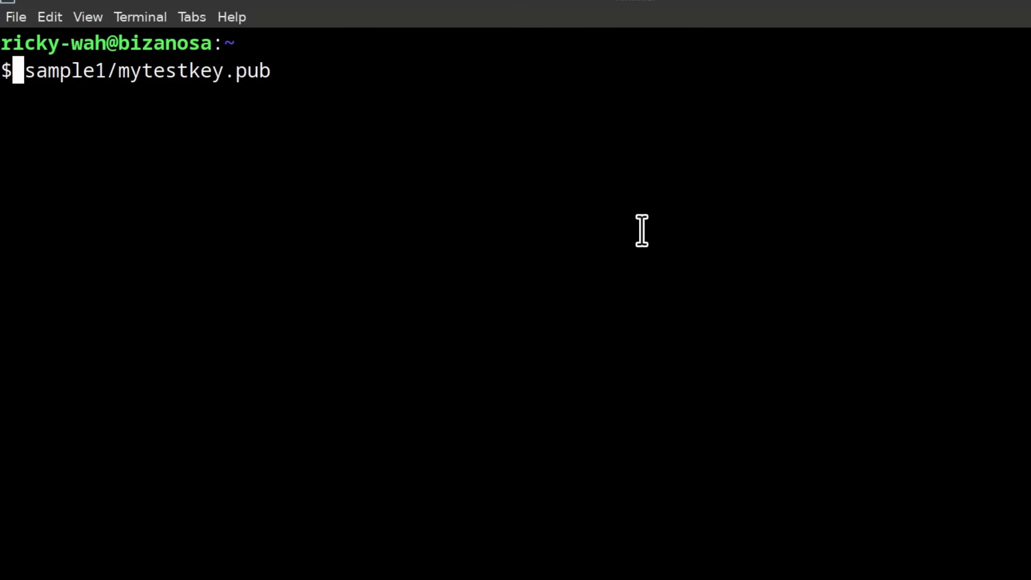
pyautogui.write('cat')
# - Print the contents of the public key file and copy the public key to the clipboard
pyautogui.press('Return')
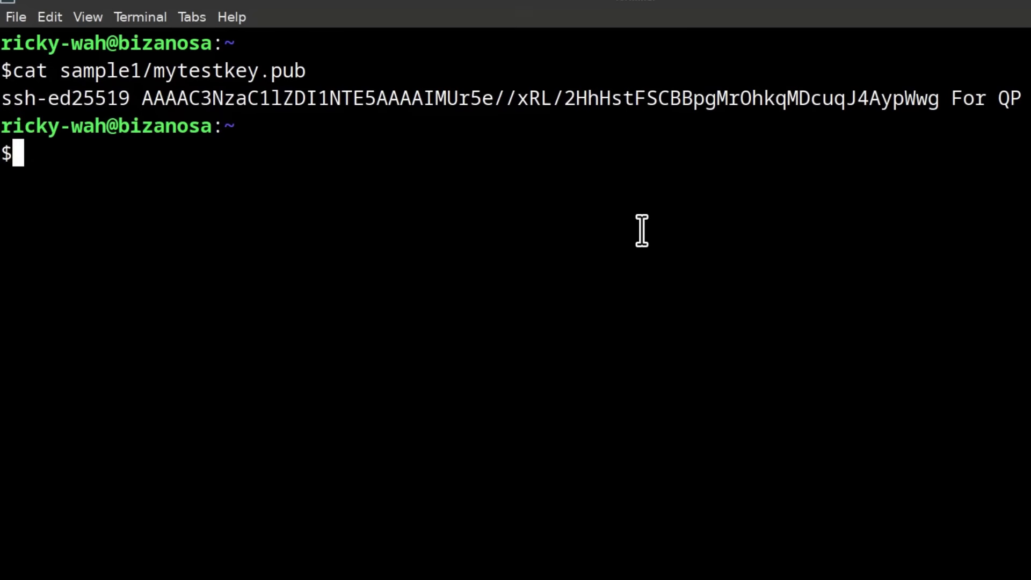
pyautogui.tripleClick(293, 98)
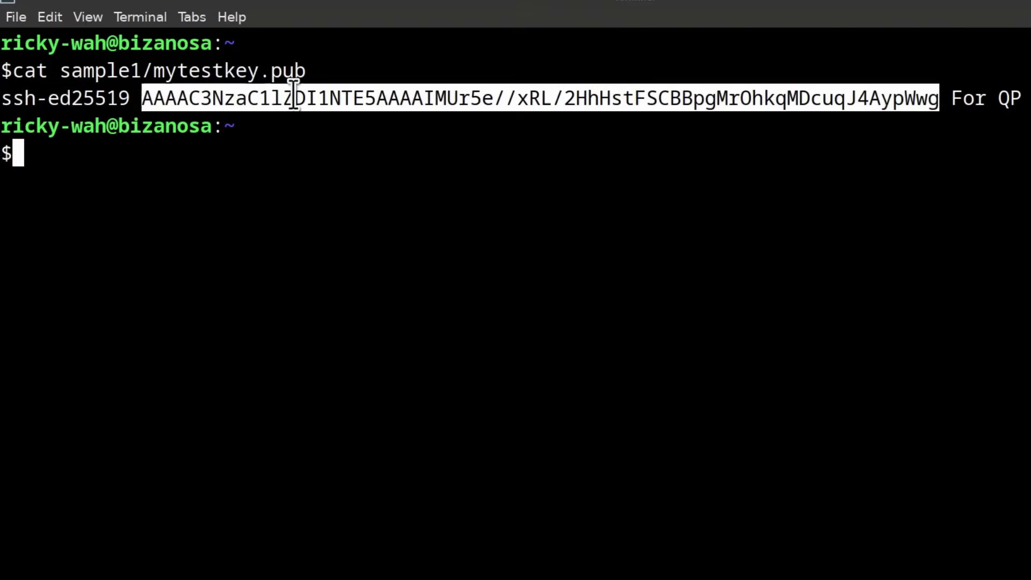
pyautogui.rightClick(294, 99)
pyautogui.click(344, 150)
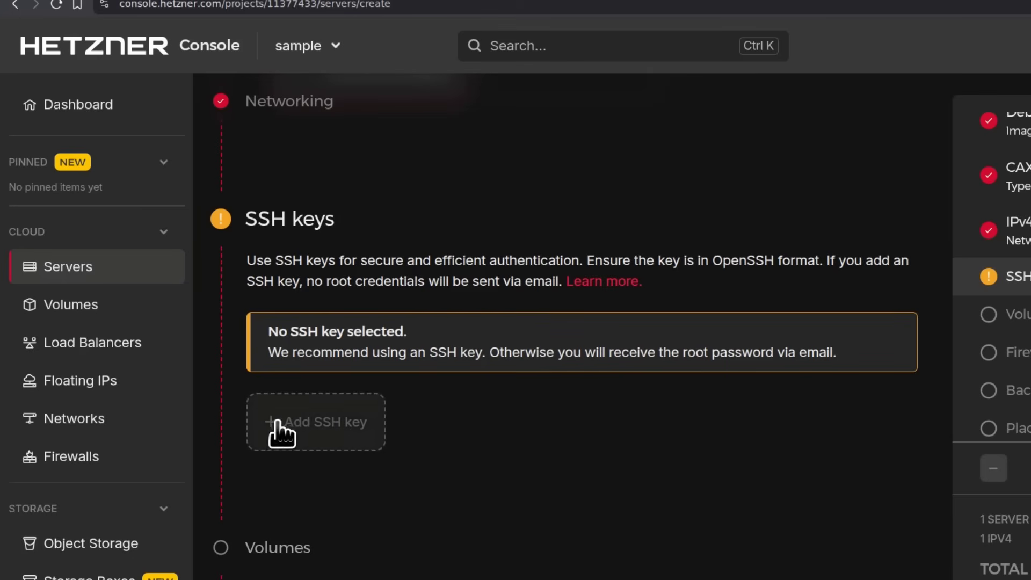
# - Add the copied public key as an SSH key for the server, with the name For QP on Hetzner
pyautogui.click(300, 427)
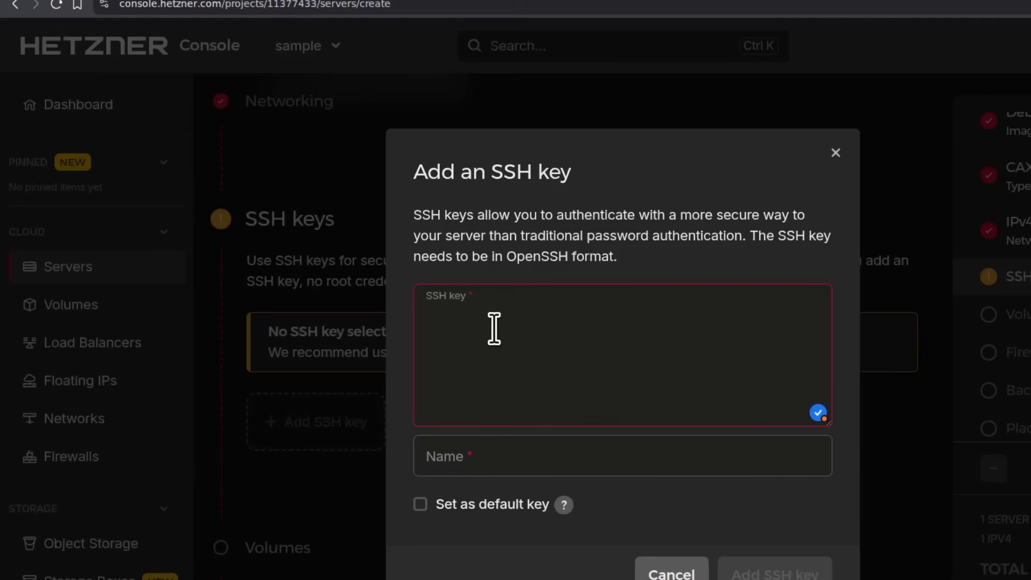
pyautogui.hotkey('ctrl', 'v')
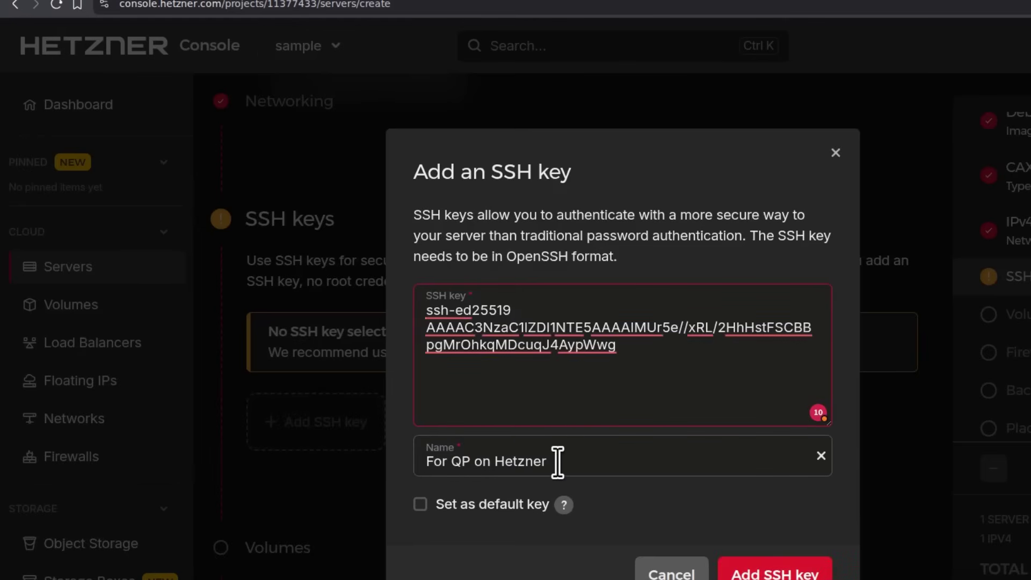
pyautogui.click(580, 461)
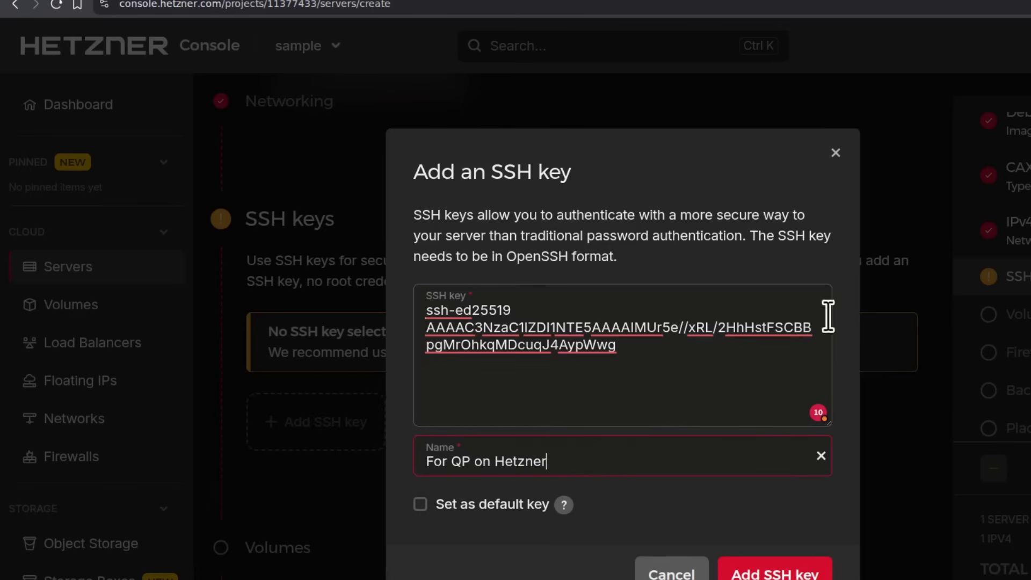
pyautogui.click(783, 568)
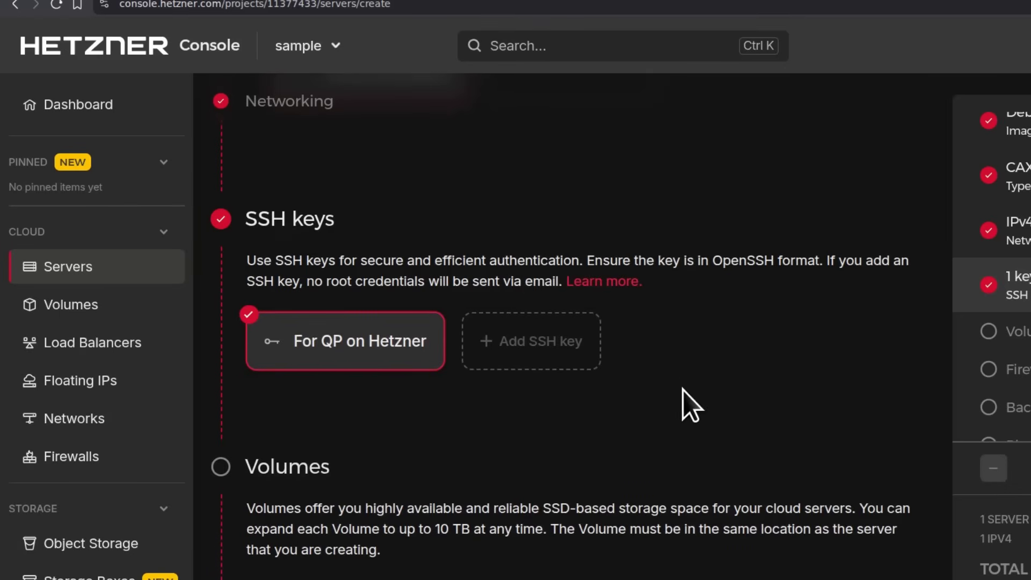
# - Leave volumes and firewalls unset, and enable backups for the new server
pyautogui.scroll(-5, 510, 387)
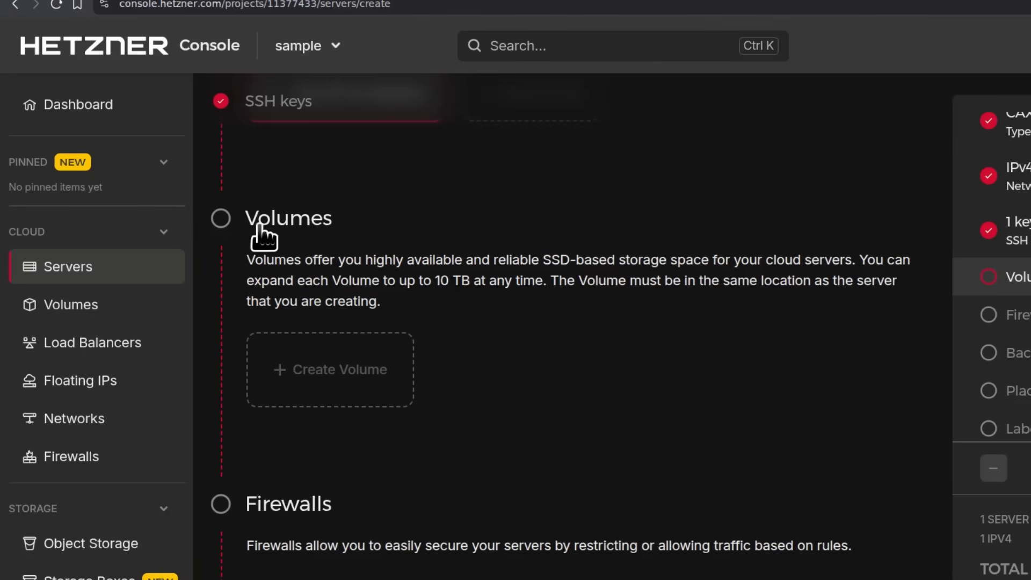
pyautogui.scroll(-5, 391, 327)
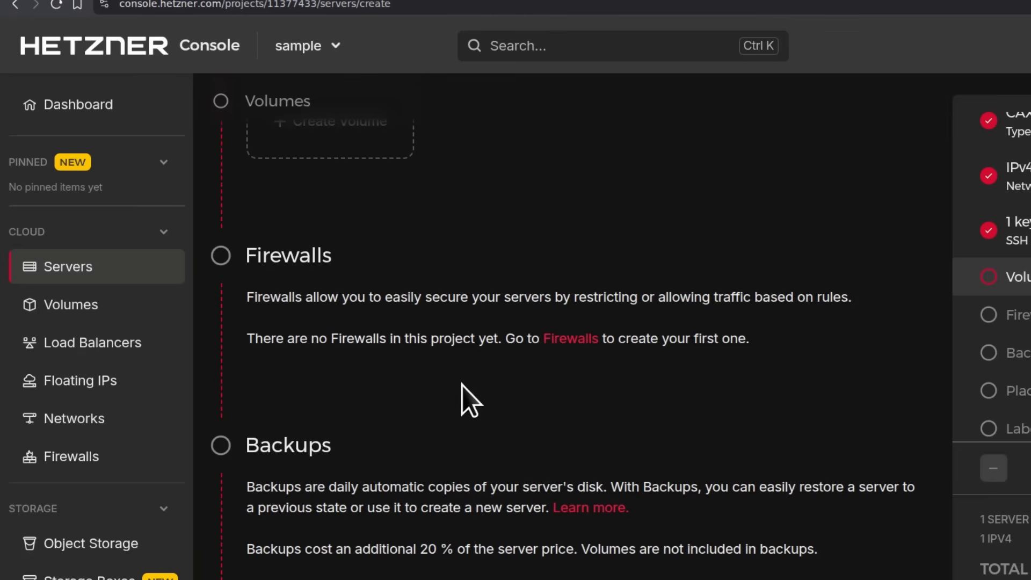
pyautogui.scroll(-3, 419, 389)
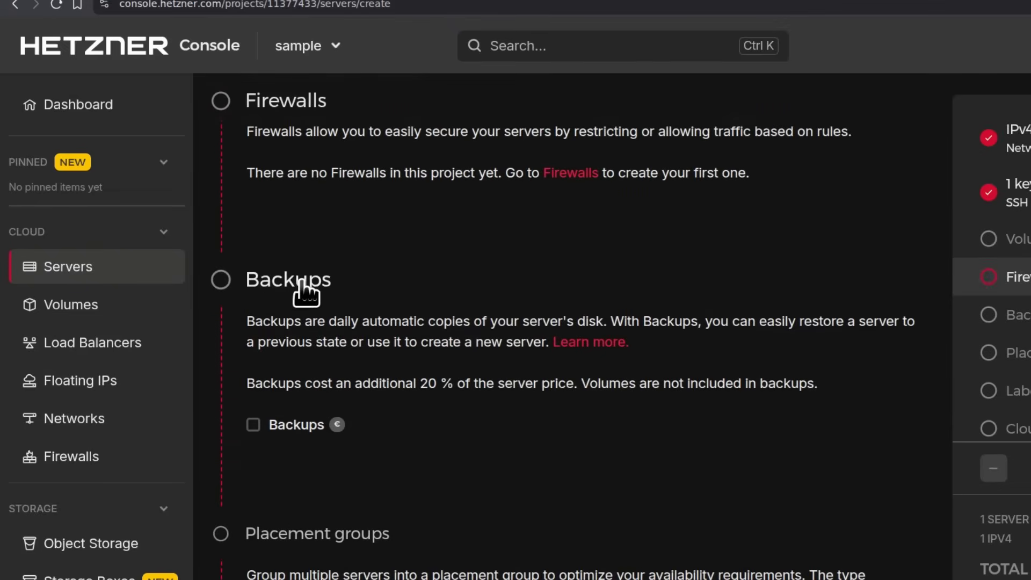
pyautogui.scroll(-2, 421, 334)
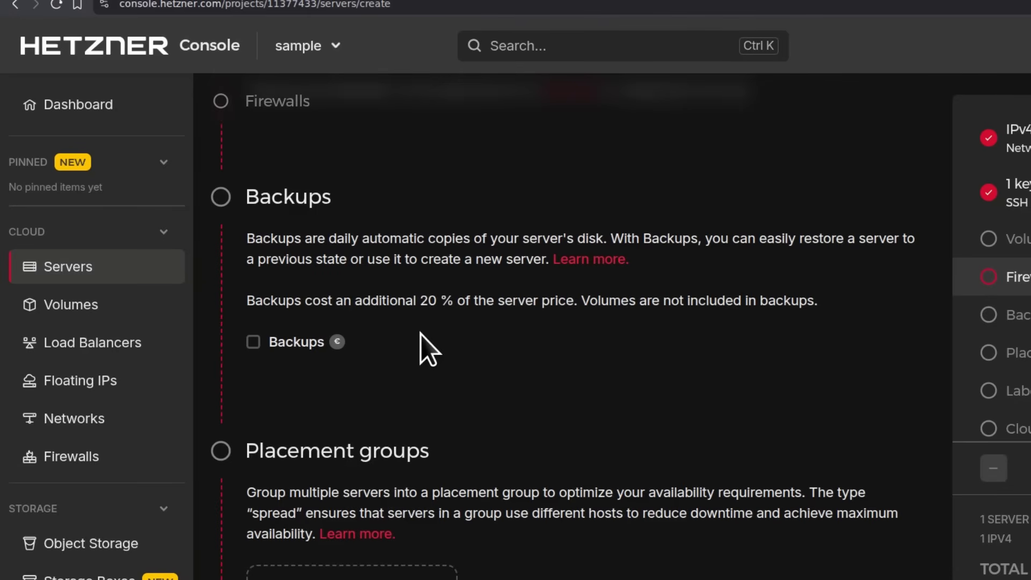
pyautogui.click(253, 348)
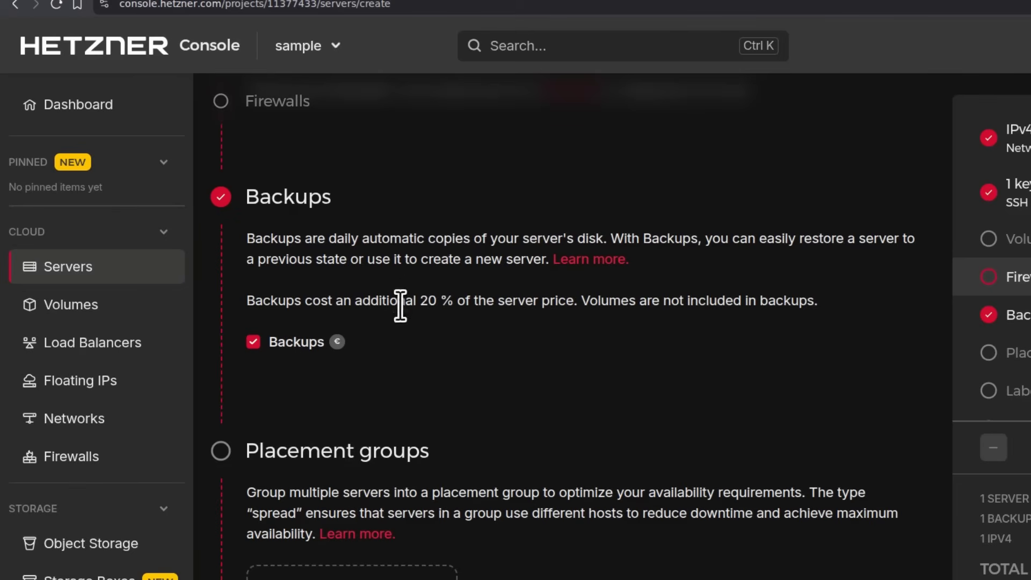
pyautogui.moveTo(420, 300); pyautogui.dragTo(440, 299)
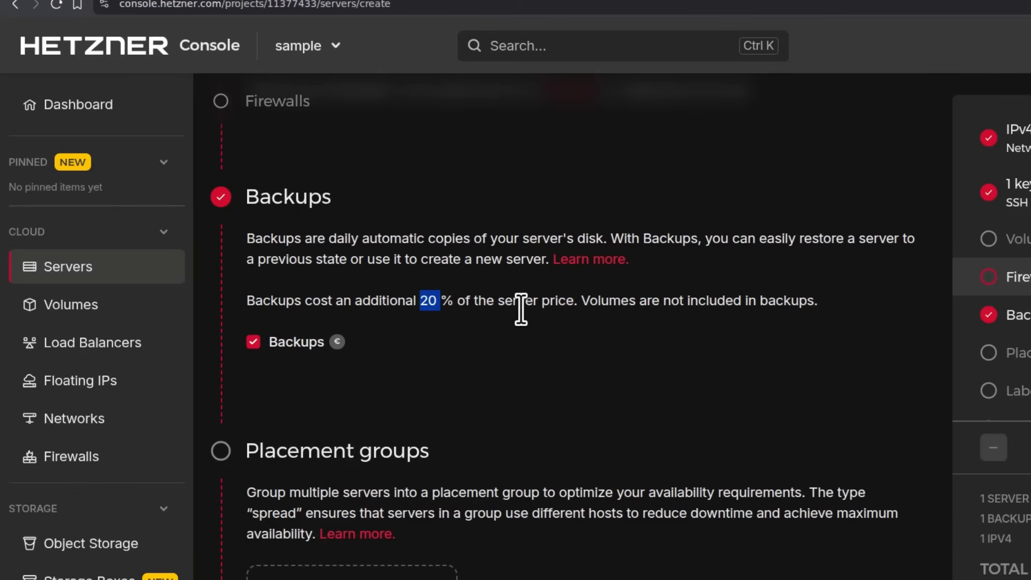
pyautogui.click(465, 301)
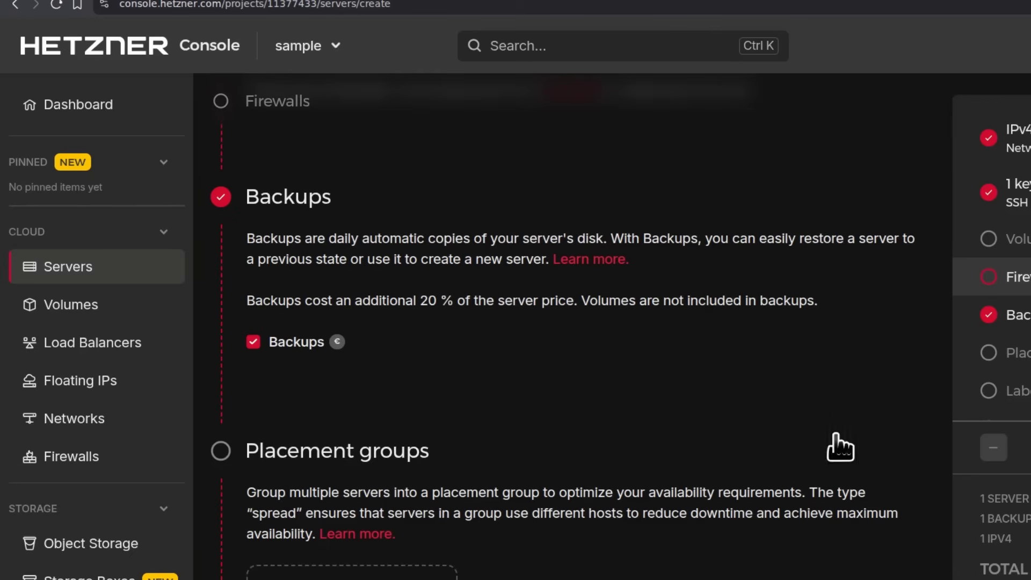
# - Examine the placement group, labels and cloud-init configuration options, leaving them empty
pyautogui.scroll(-3, 559, 453)
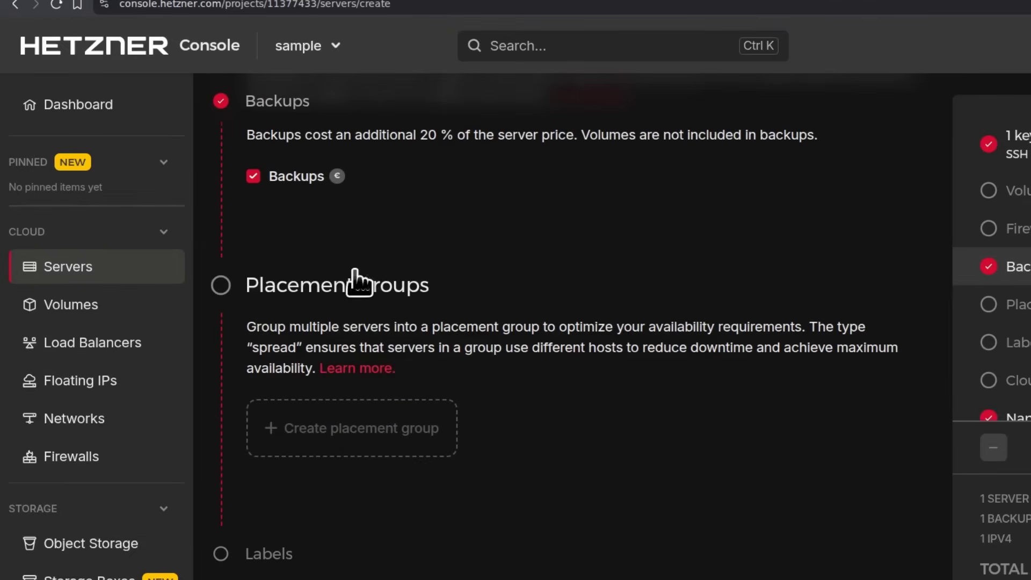
pyautogui.scroll(-5, 545, 472)
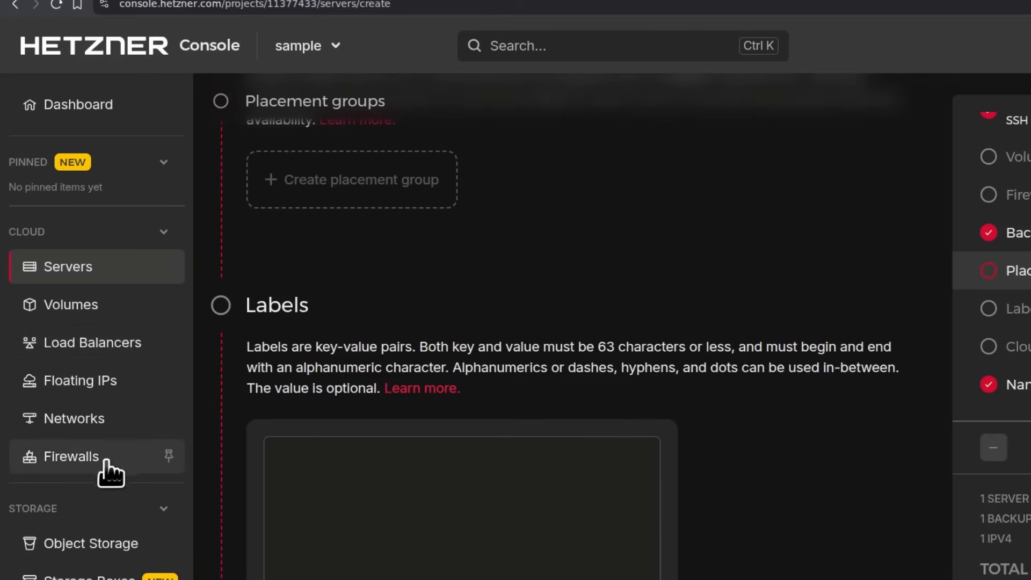
pyautogui.scroll(-7, 688, 456)
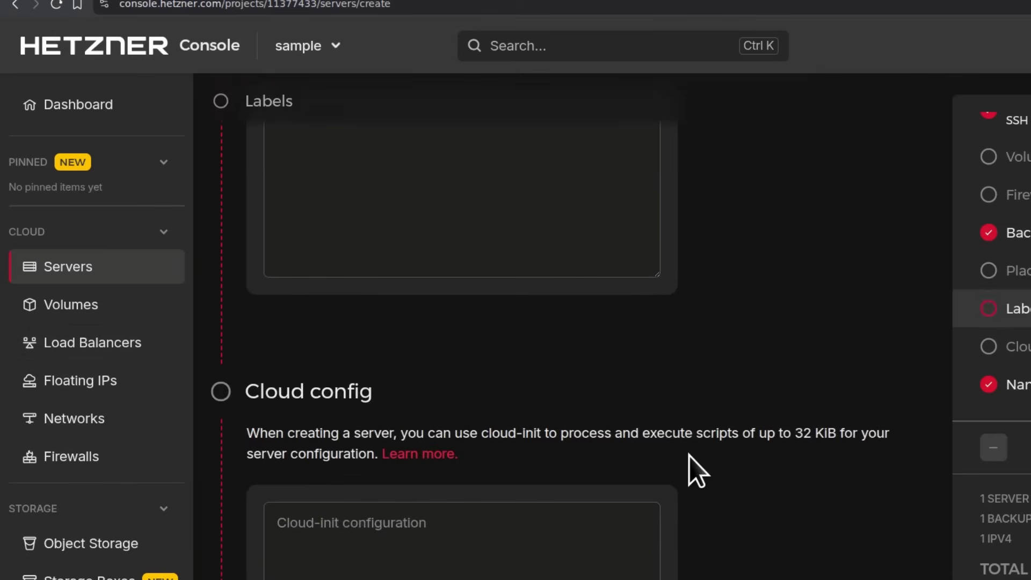
pyautogui.scroll(-2, 688, 456)
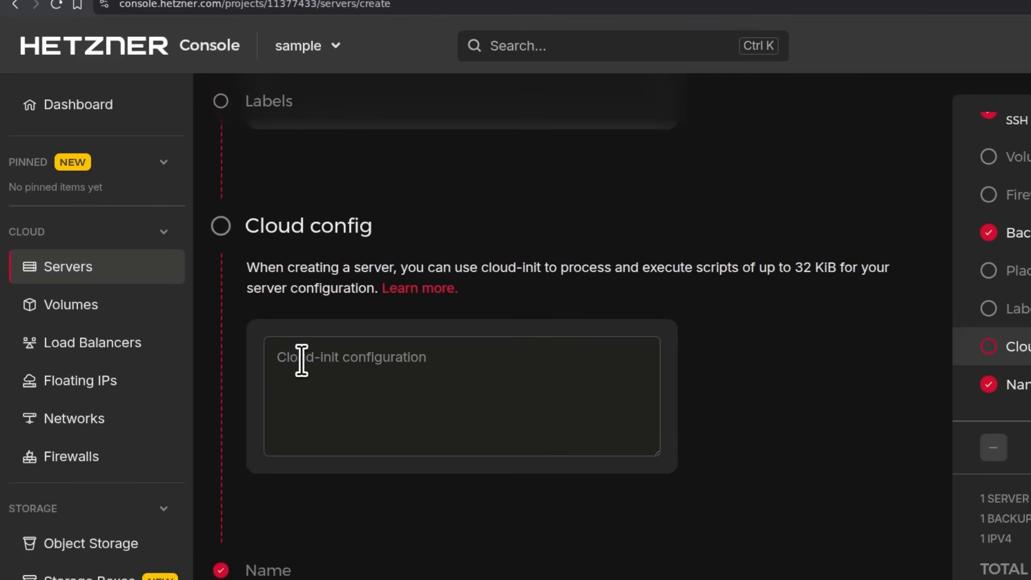
pyautogui.click(279, 352)
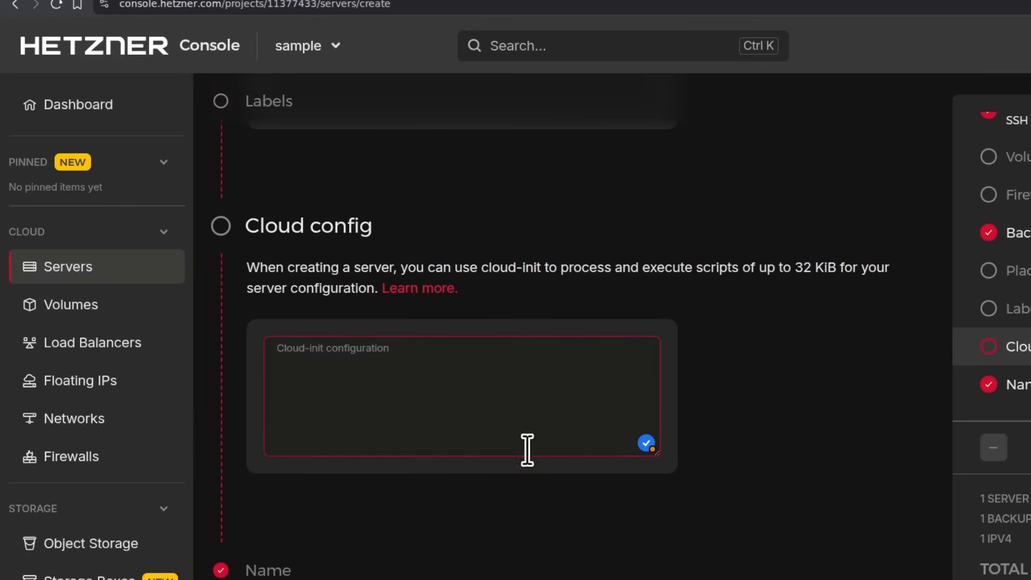
pyautogui.moveTo(481, 267); pyautogui.dragTo(542, 268)
pyautogui.click(349, 368)
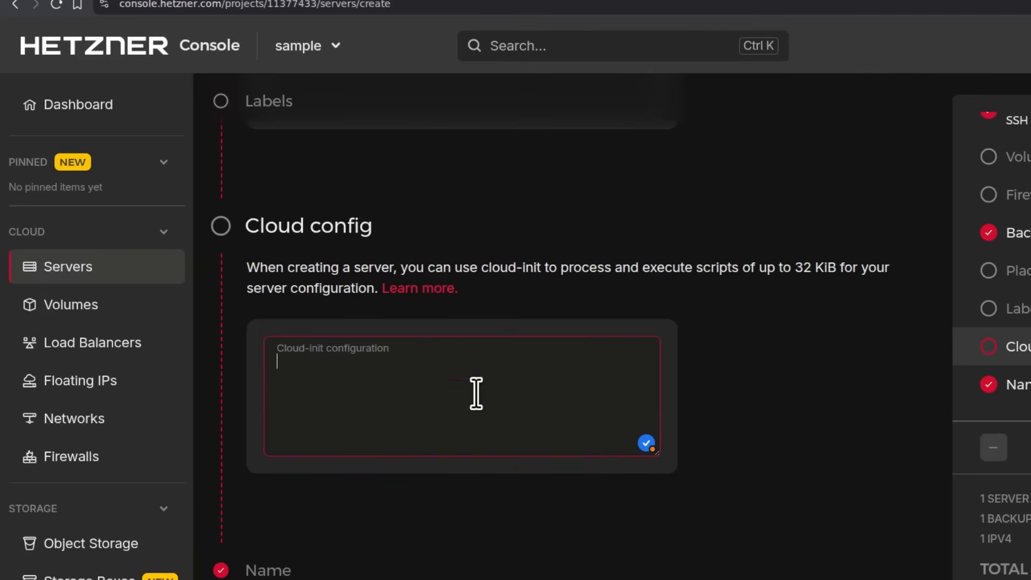
# - Replace the default server name with server.bizanosa.com
pyautogui.scroll(-4, 752, 495)
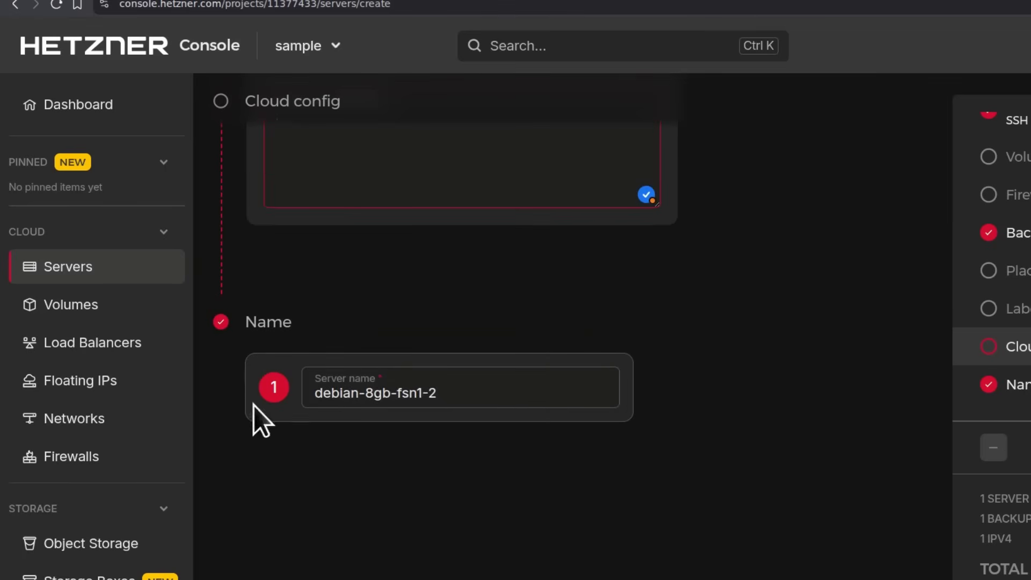
pyautogui.tripleClick(395, 393)
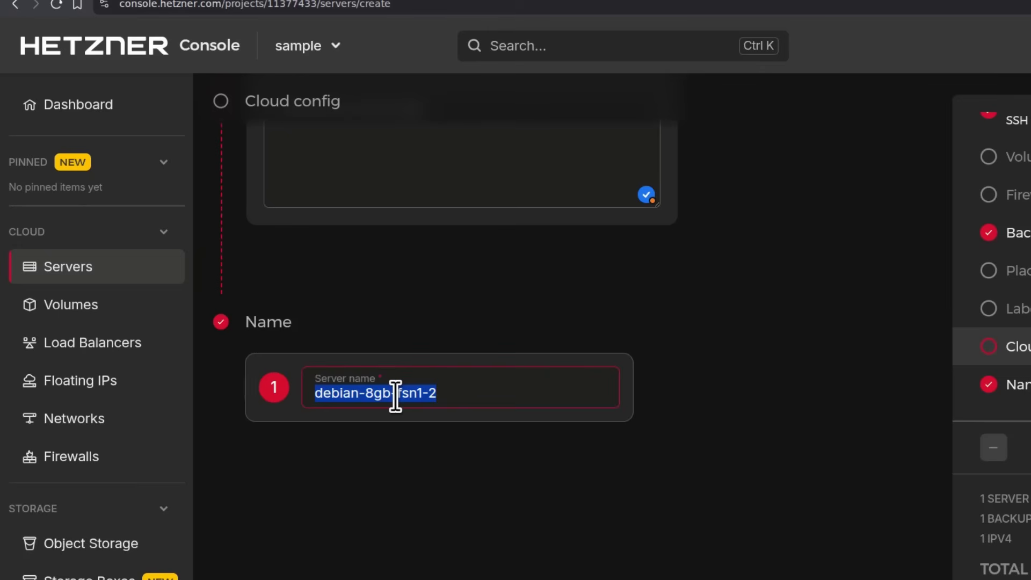
pyautogui.write('n')
pyautogui.press('BackSpace')
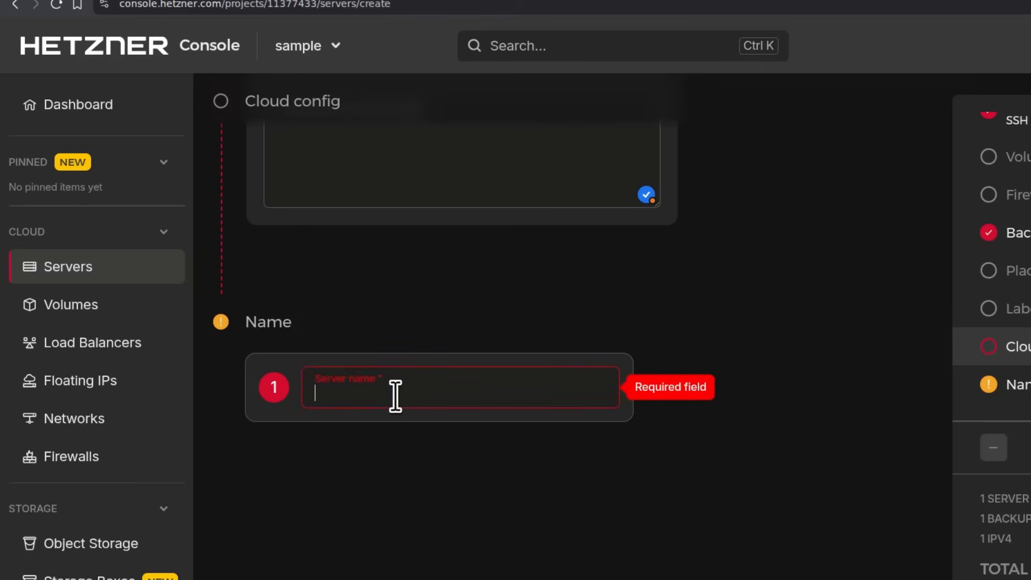
pyautogui.write('server')
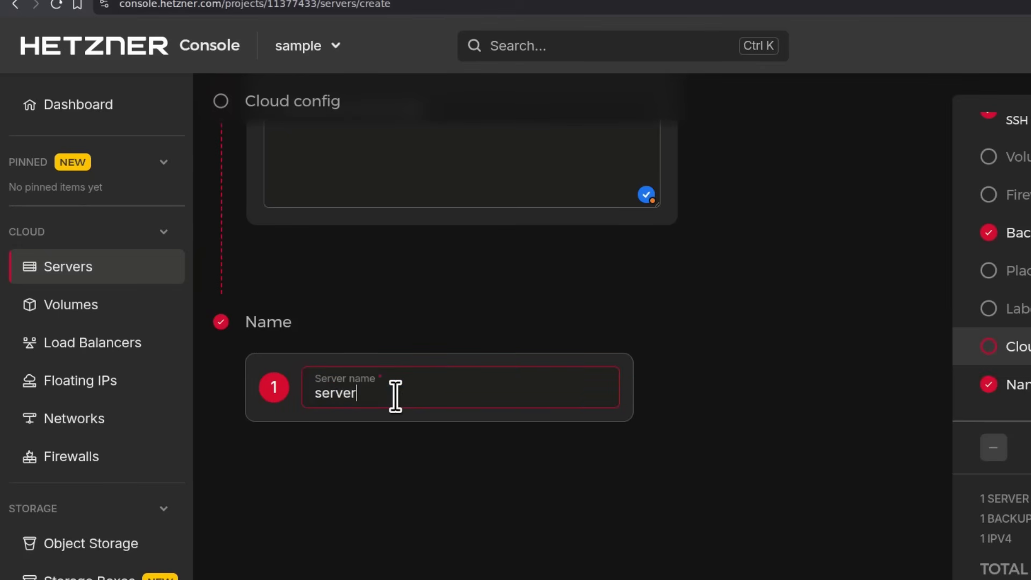
pyautogui.write('.bizanosa.com')
pyautogui.doubleClick(422, 393)
pyautogui.tripleClick(420, 393)
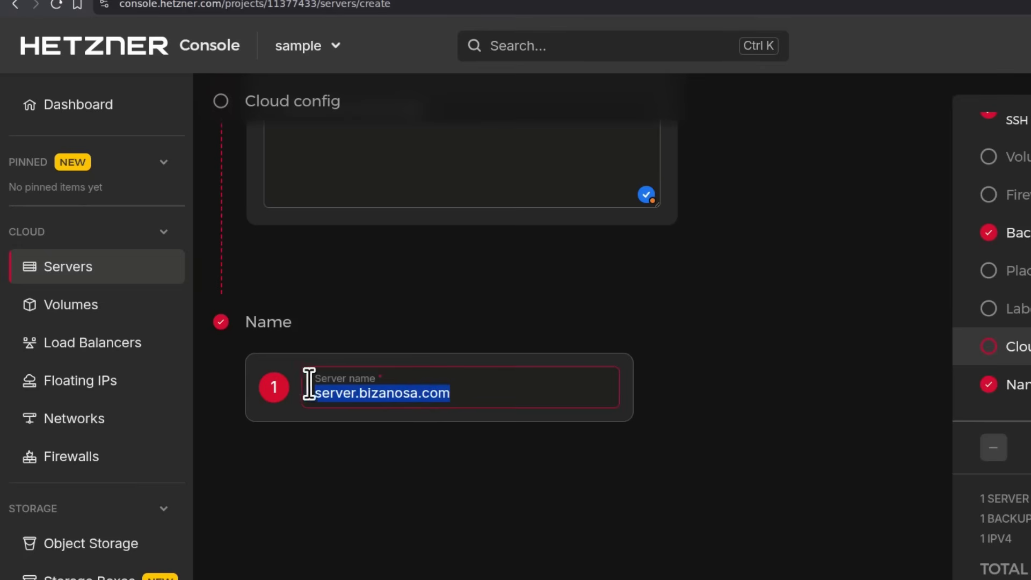
pyautogui.click(387, 392)
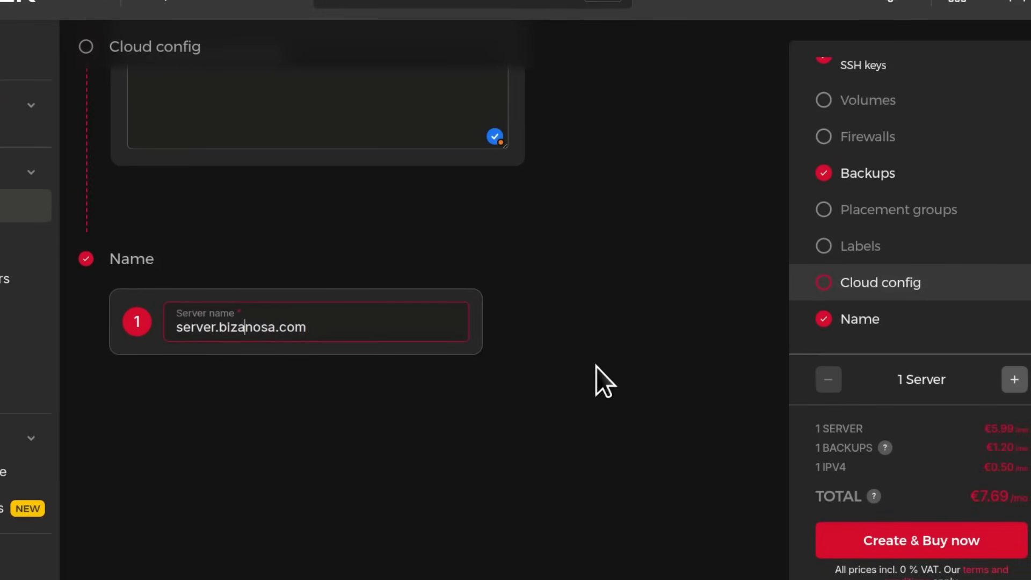
pyautogui.scroll(3, 692, 413)
pyautogui.scroll(-5, 591, 366)
pyautogui.scroll(10, 590, 366)
pyautogui.scroll(-10, 589, 366)
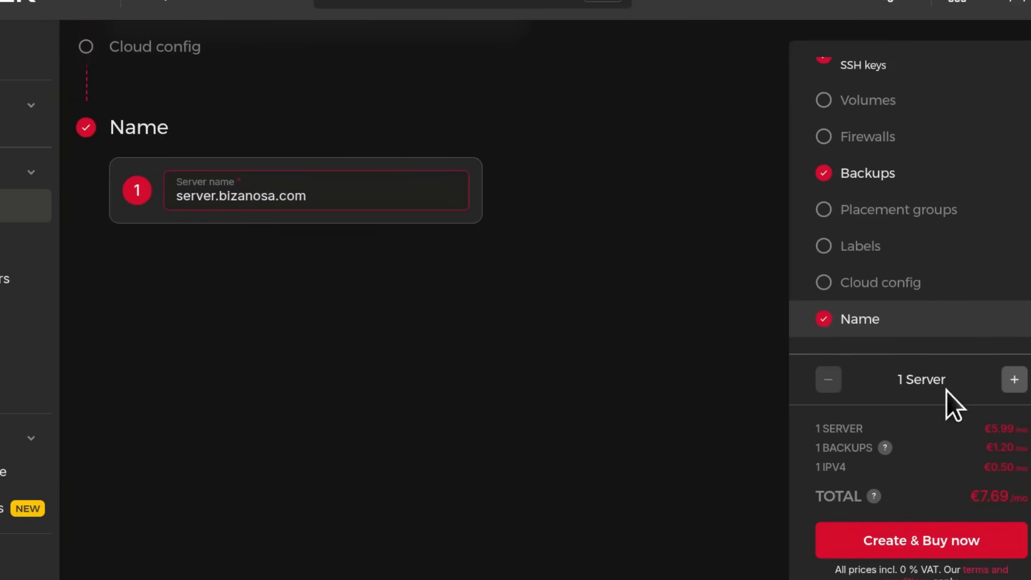
# - Raise the order to three servers, naming the added ones server1.bizanosa.com and server2.bizanosa.com, and reduce it back to one server
pyautogui.click(1015, 380)
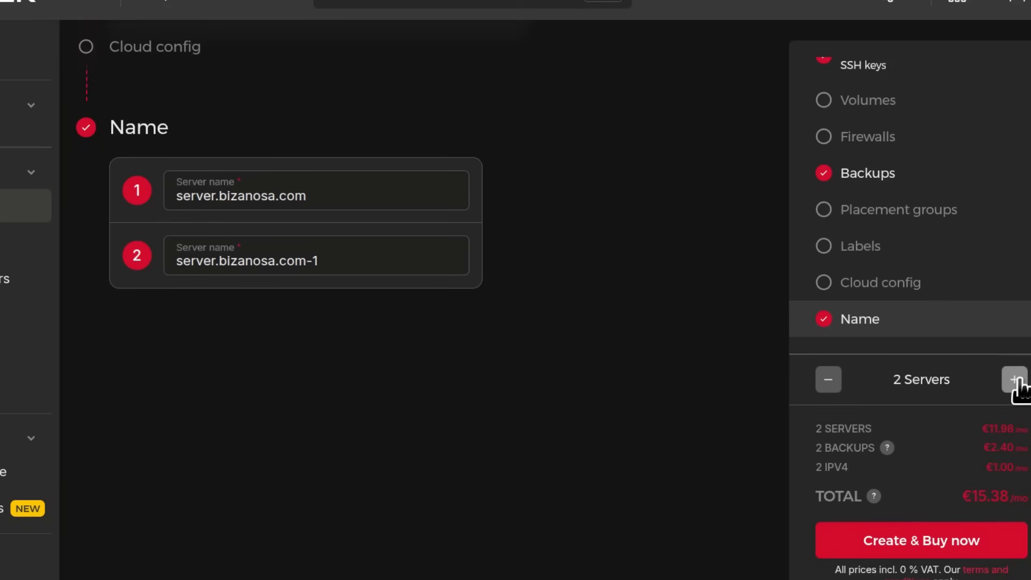
pyautogui.click(331, 256)
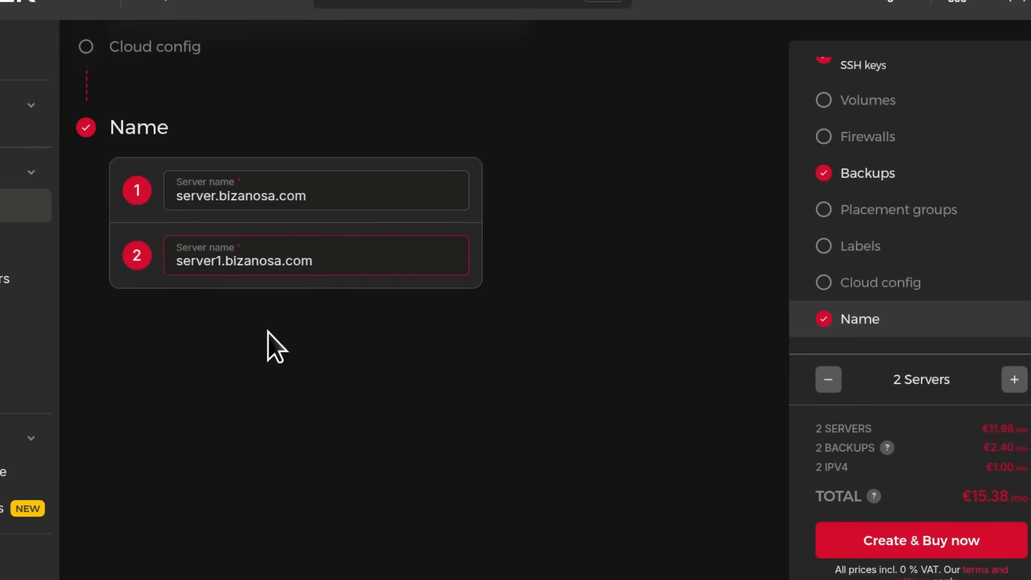
pyautogui.click(1013, 386)
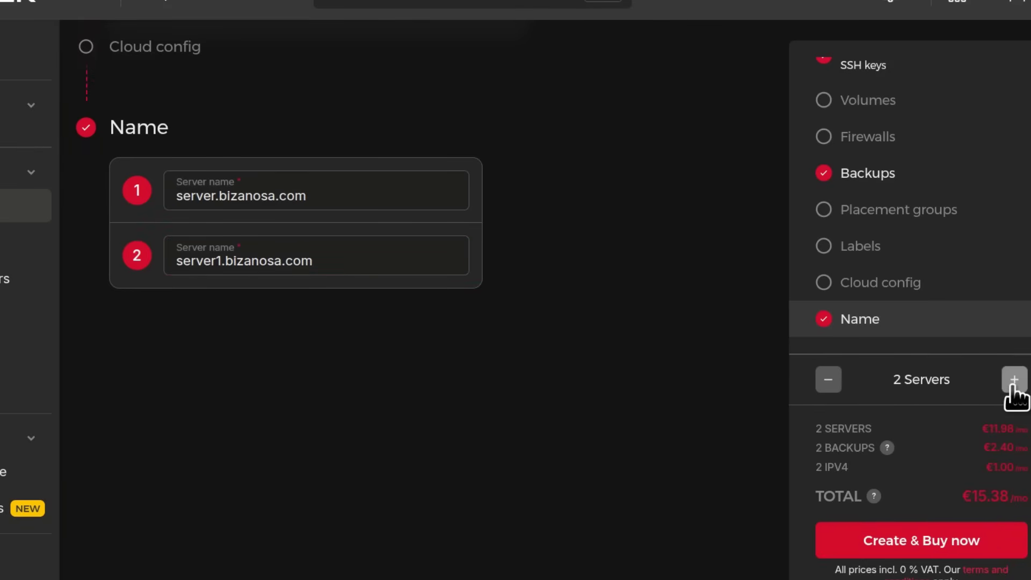
pyautogui.click(361, 324)
pyautogui.press('BackSpace')
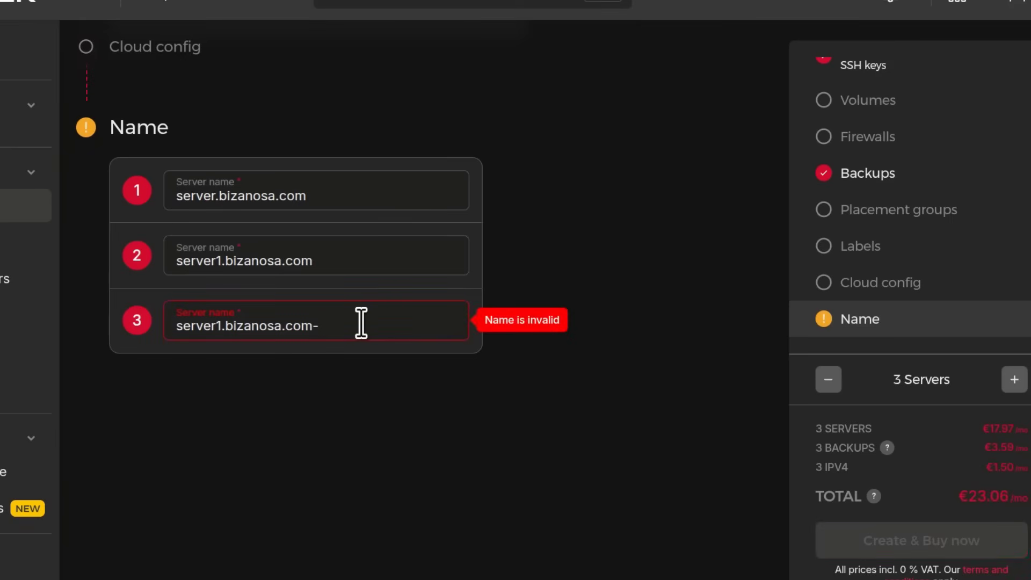
pyautogui.press('BackSpace')
pyautogui.click(230, 324)
pyautogui.press('BackSpace')
pyautogui.write('2')
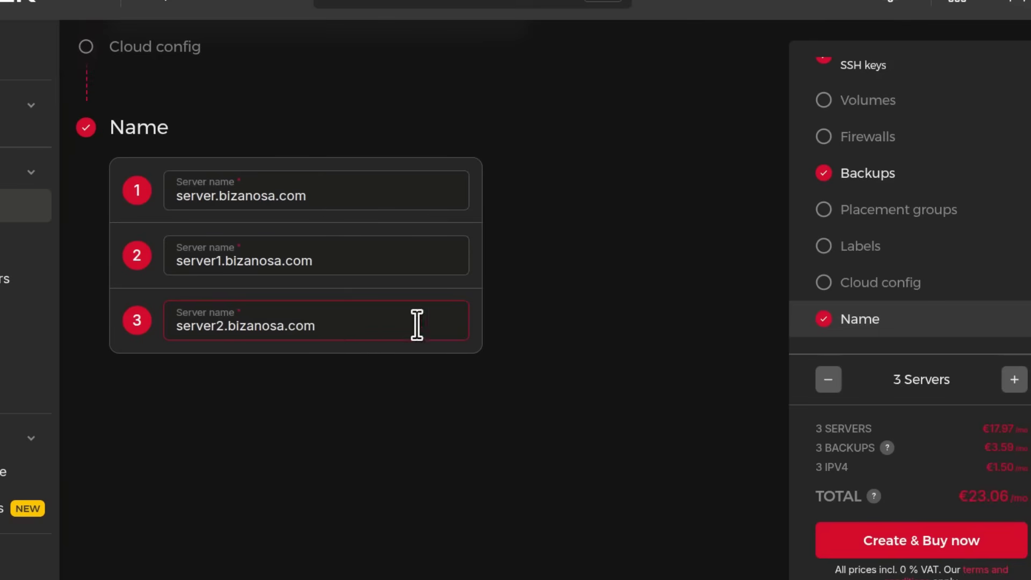
pyautogui.click(545, 375)
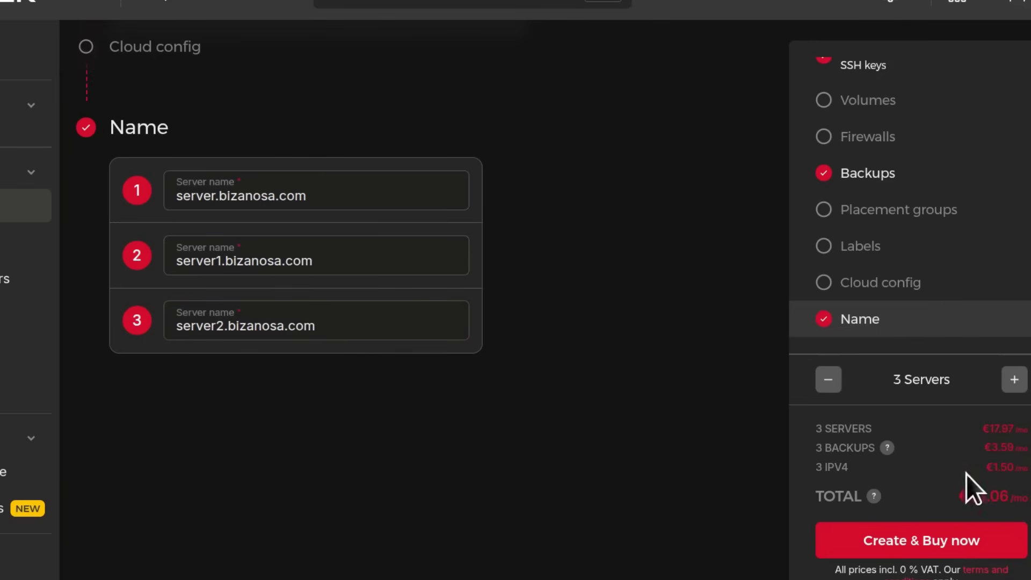
pyautogui.click(829, 381)
pyautogui.click(829, 381)
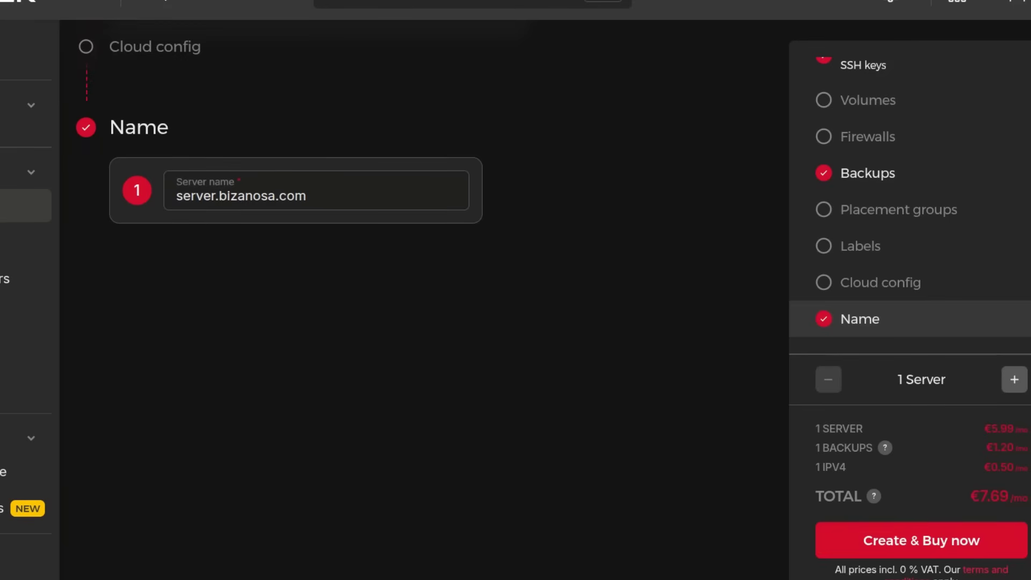
# - Create and buy the configured server, and open the overview of server.bizanosa.com from the server list
pyautogui.click(949, 558)
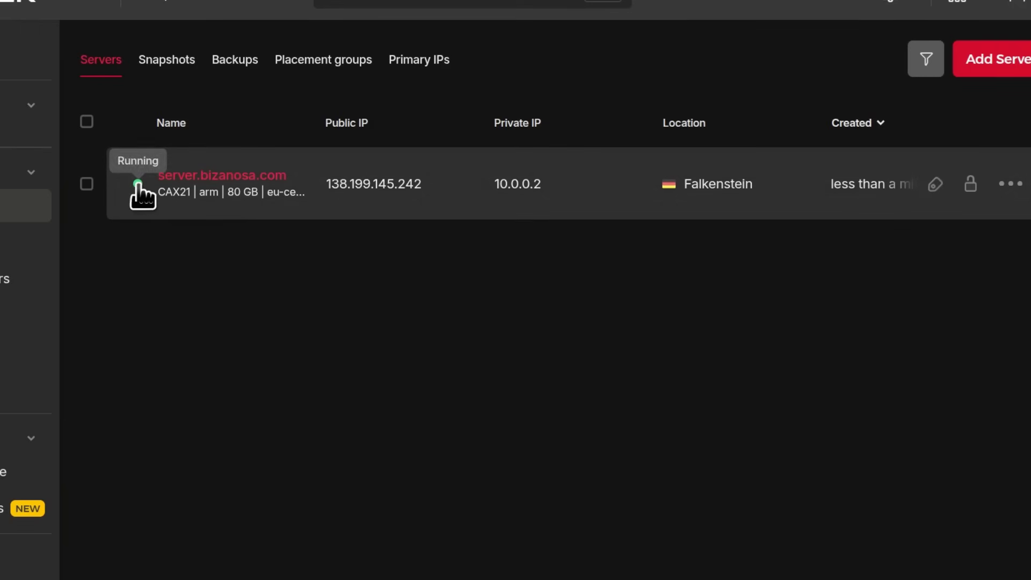
pyautogui.click(208, 194)
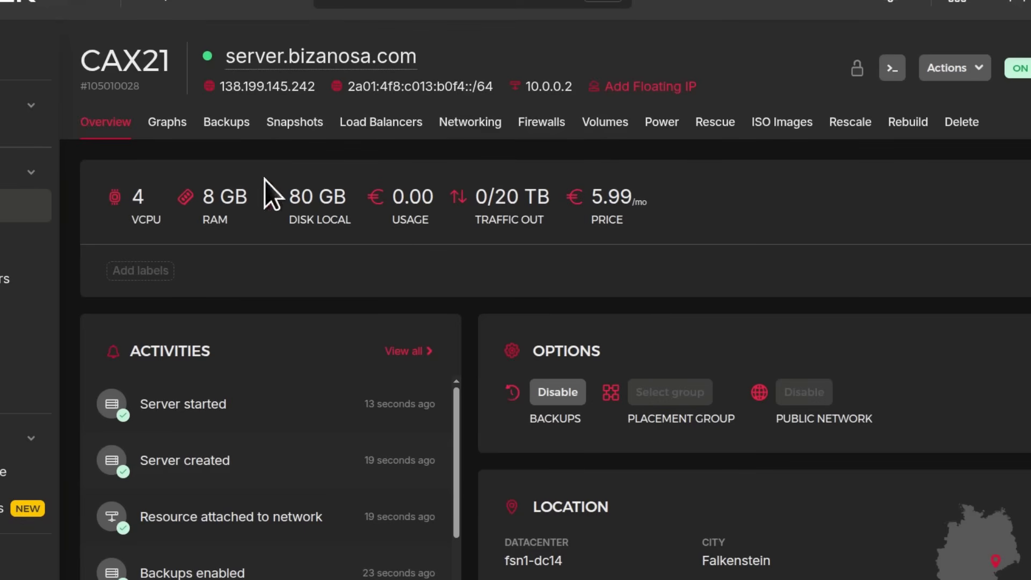
# - Copy the server's public IPv4 address, and switch to the terminal to highlight the .pub extension in the earlier cat command
pyautogui.click(259, 88)
pyautogui.click(268, 88)
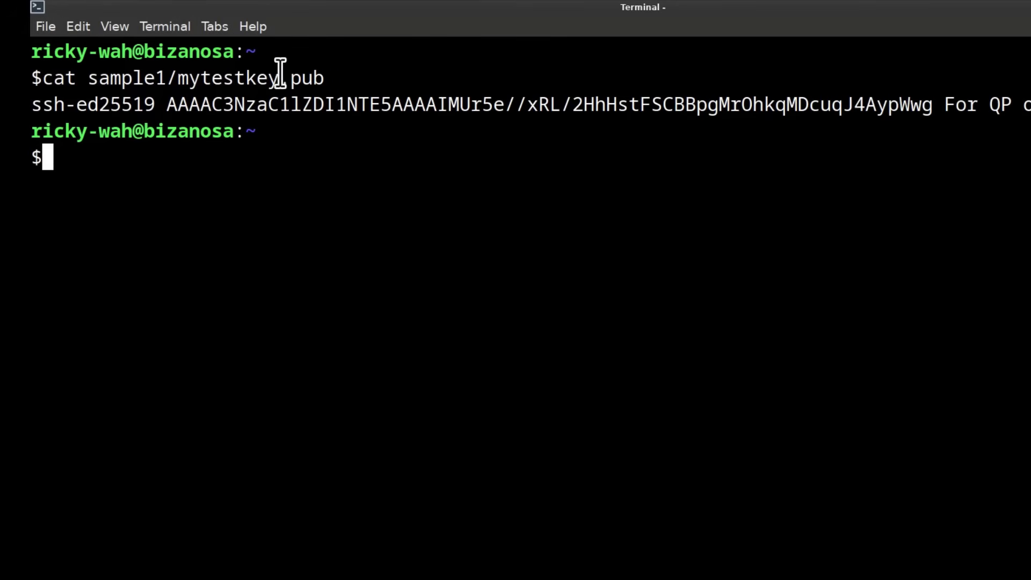
pyautogui.moveTo(279, 78); pyautogui.dragTo(323, 78)
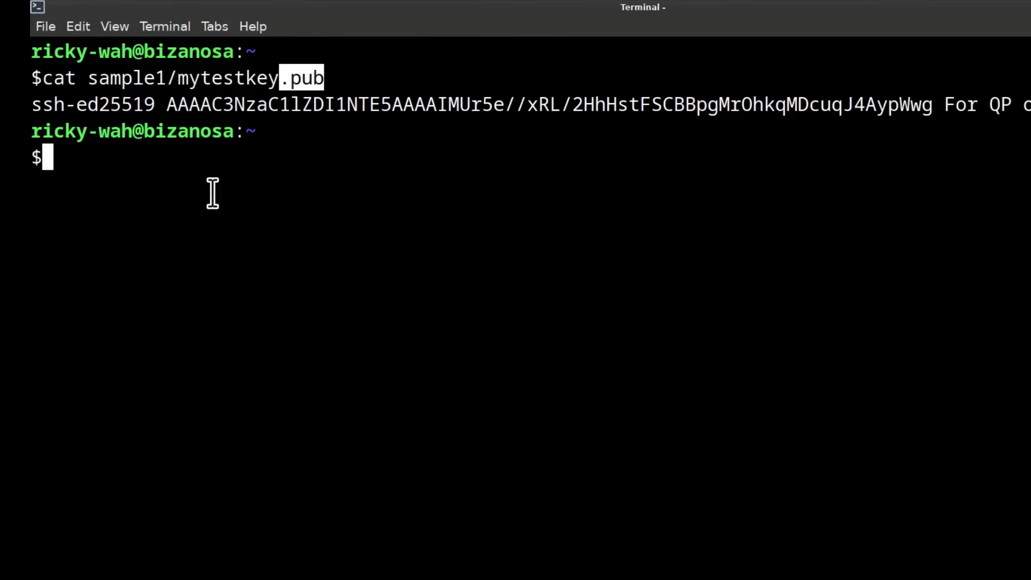
pyautogui.click(103, 164)
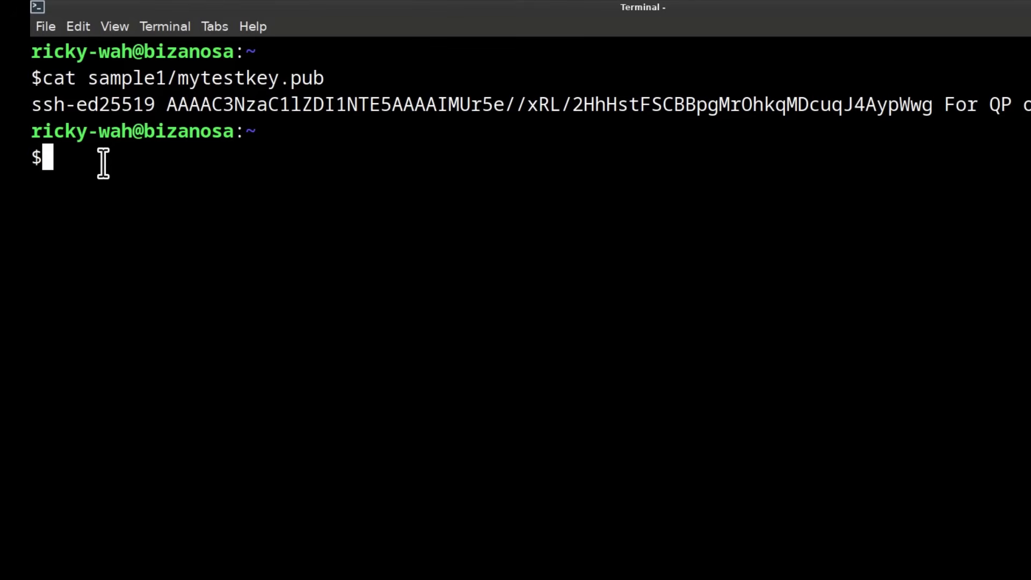
pyautogui.write('ssh')
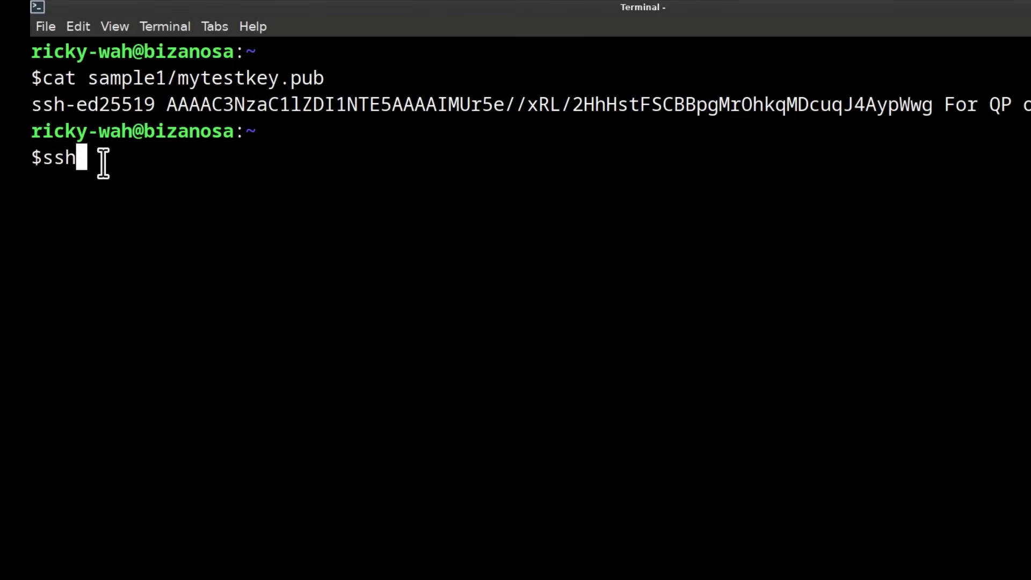
pyautogui.write(' roo')
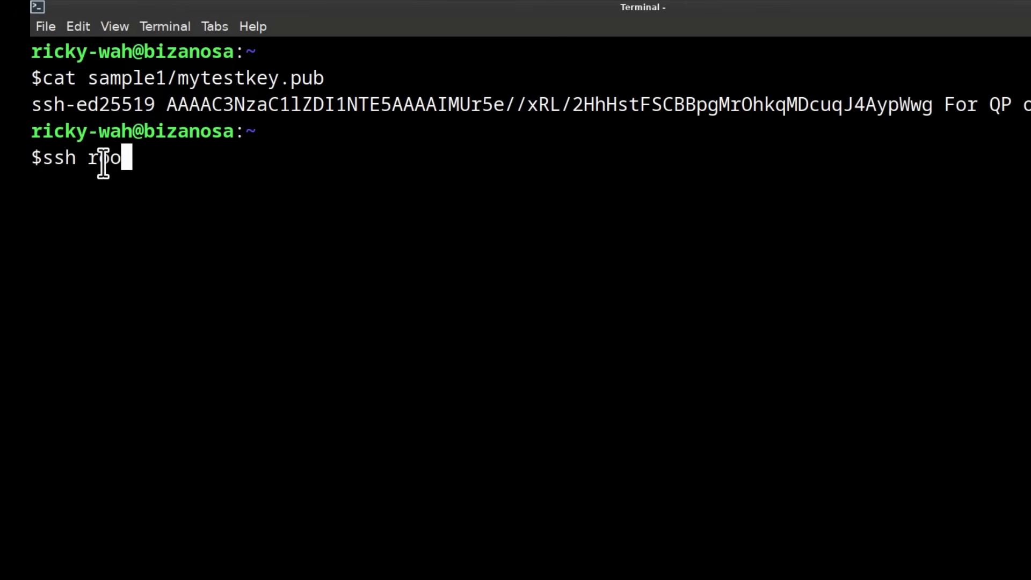
pyautogui.write('t@')
pyautogui.write('138.199.145.242')
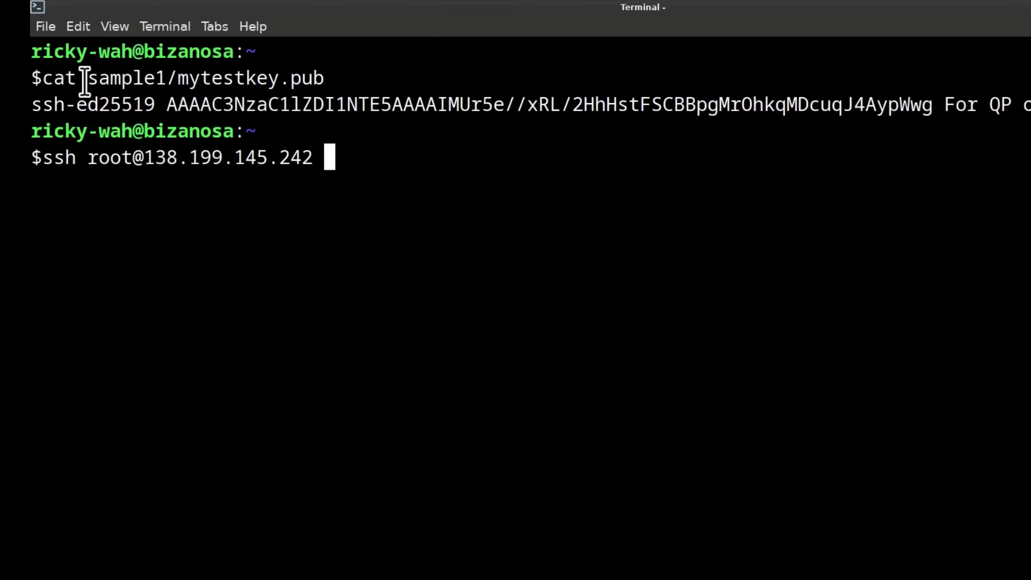
pyautogui.moveTo(90, 80); pyautogui.dragTo(280, 80)
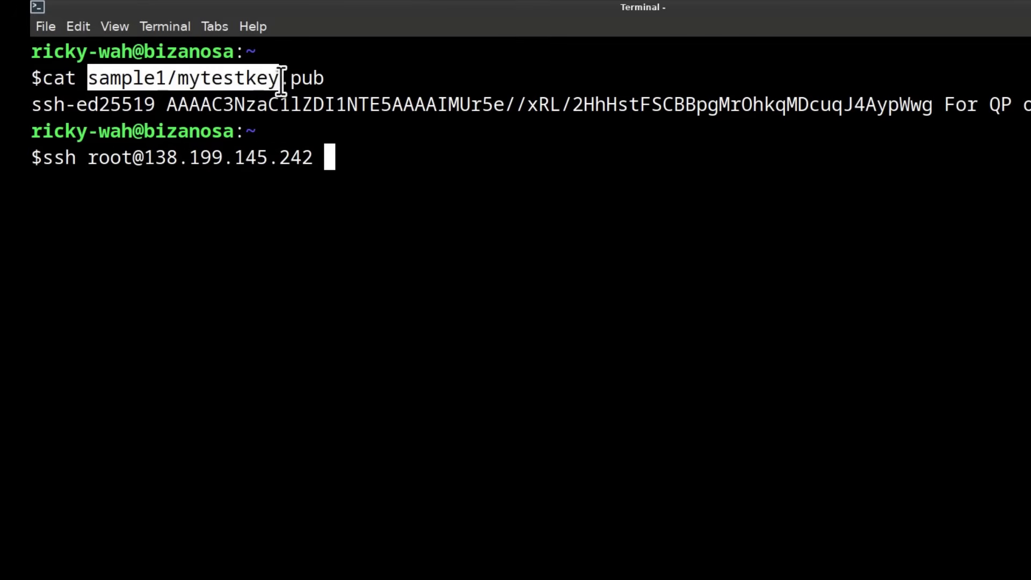
pyautogui.rightClick(266, 78)
pyautogui.click(299, 131)
pyautogui.hotkey('ctrl', 'shift', 'v')
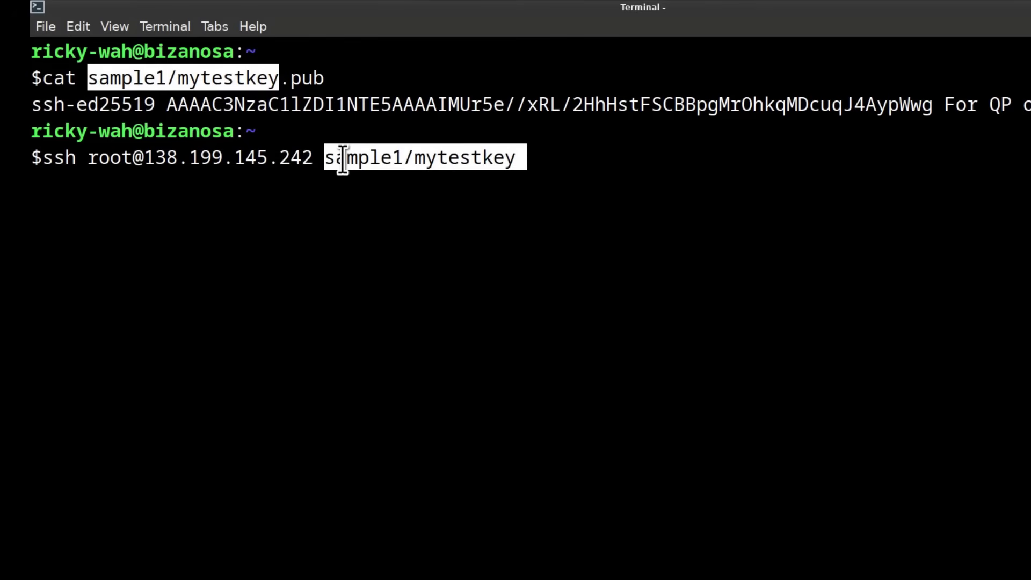
pyautogui.press('Return')
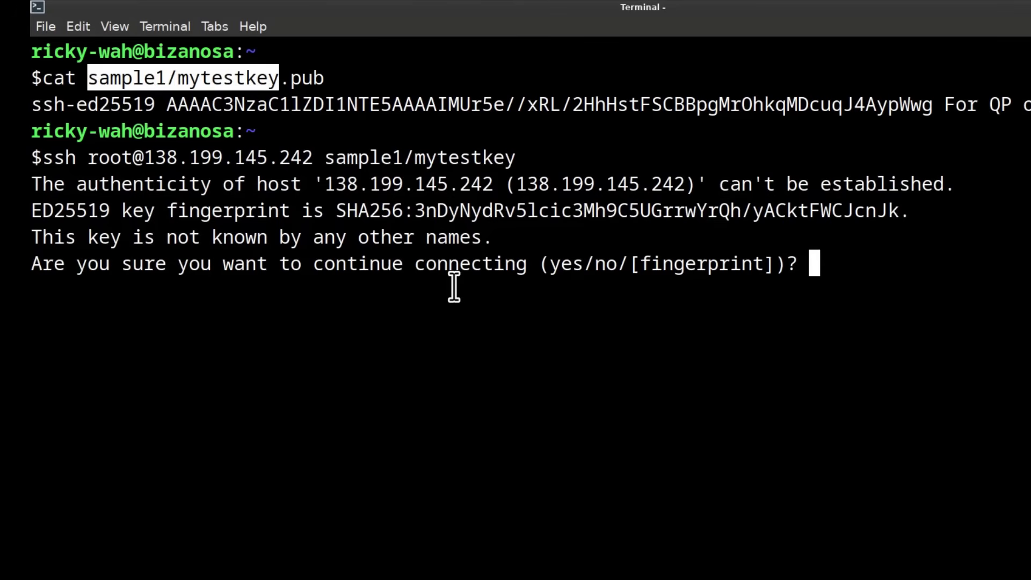
# - Accept the host's fingerprint with yes, and cancel the connection attempt without entering the root password
pyautogui.write('yes')
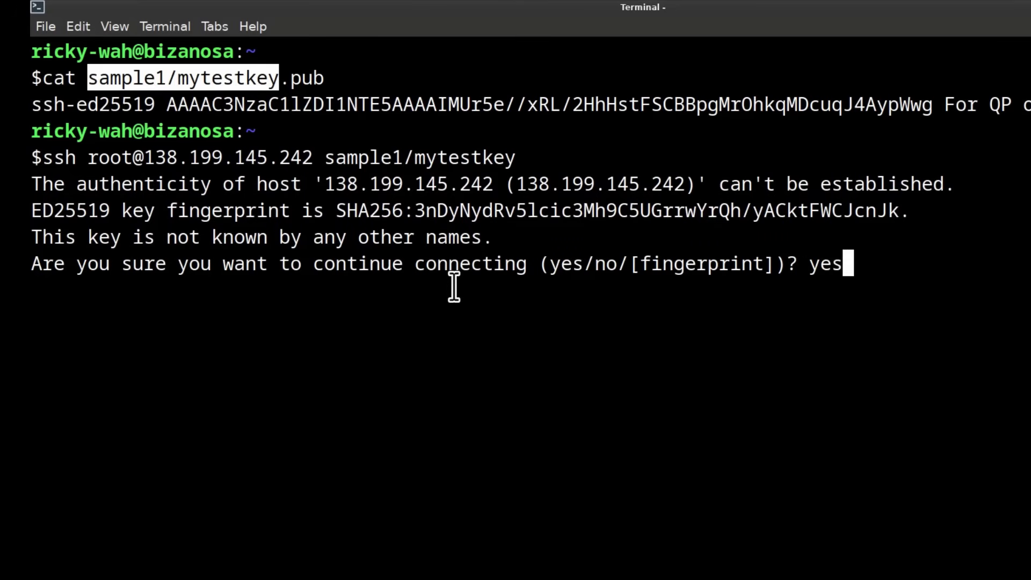
pyautogui.press('Return')
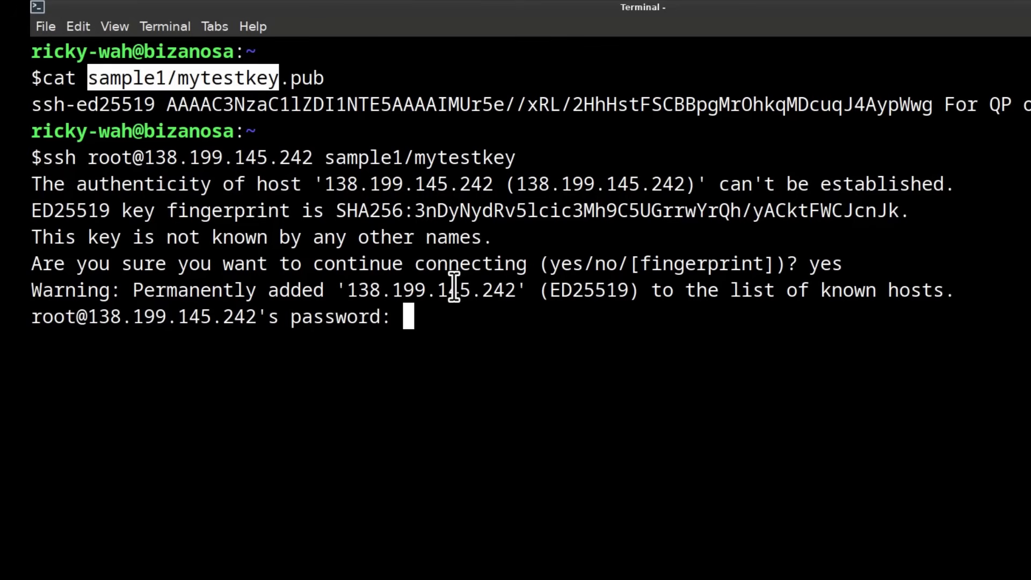
pyautogui.hotkey('ctrl', 'c')
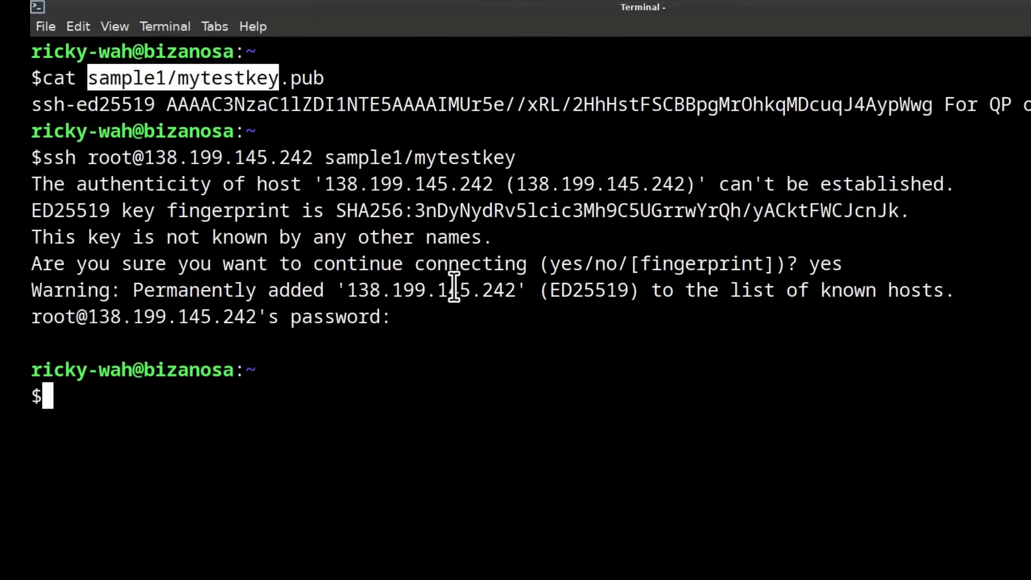
# - Recall the previous ssh command, insert the -i option before sample1/mytestkey, and run it
pyautogui.press('Up')
pyautogui.press('Left')
pyautogui.press('Left')
pyautogui.press('Left')
pyautogui.press('Left')
pyautogui.press('Left')
pyautogui.press('Left')
pyautogui.press('Left')
pyautogui.press('Left')
pyautogui.press('Left')
pyautogui.press('Left')
pyautogui.press('Left')
pyautogui.press('Left')
pyautogui.press('Left')
pyautogui.press('Left')
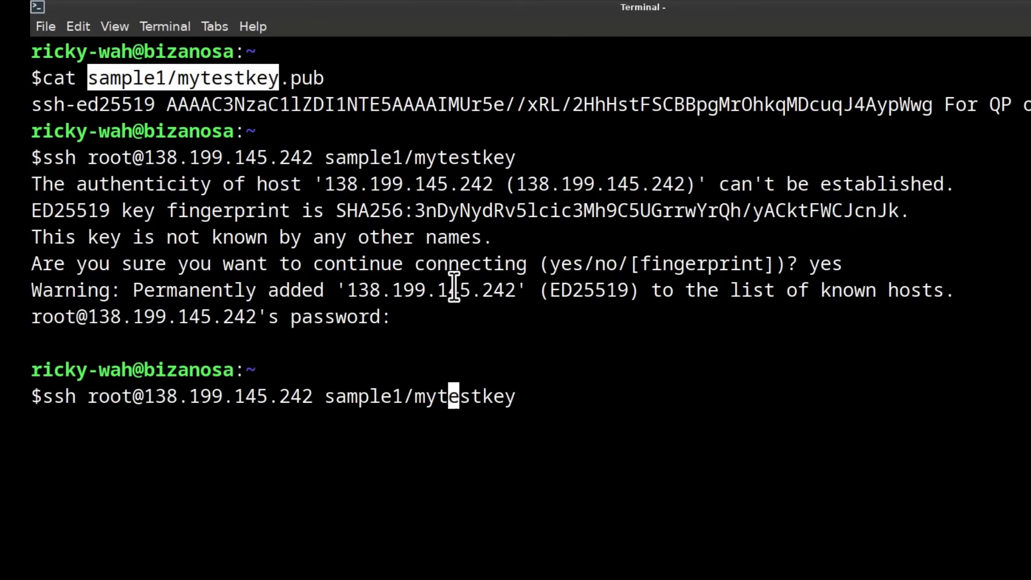
pyautogui.press('Left')
pyautogui.press('Left')
pyautogui.press('Left')
pyautogui.write('-i')
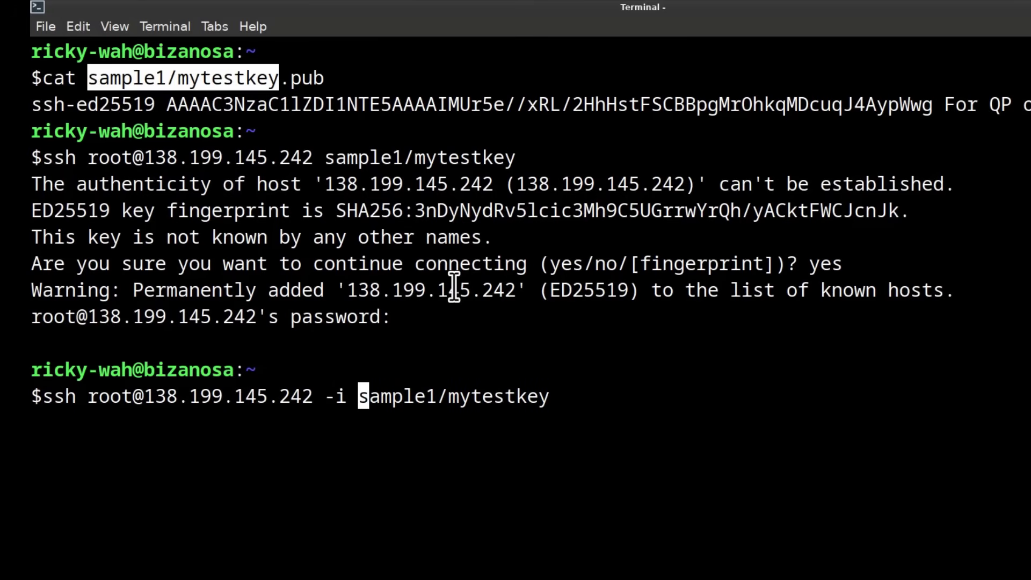
pyautogui.press('Return')
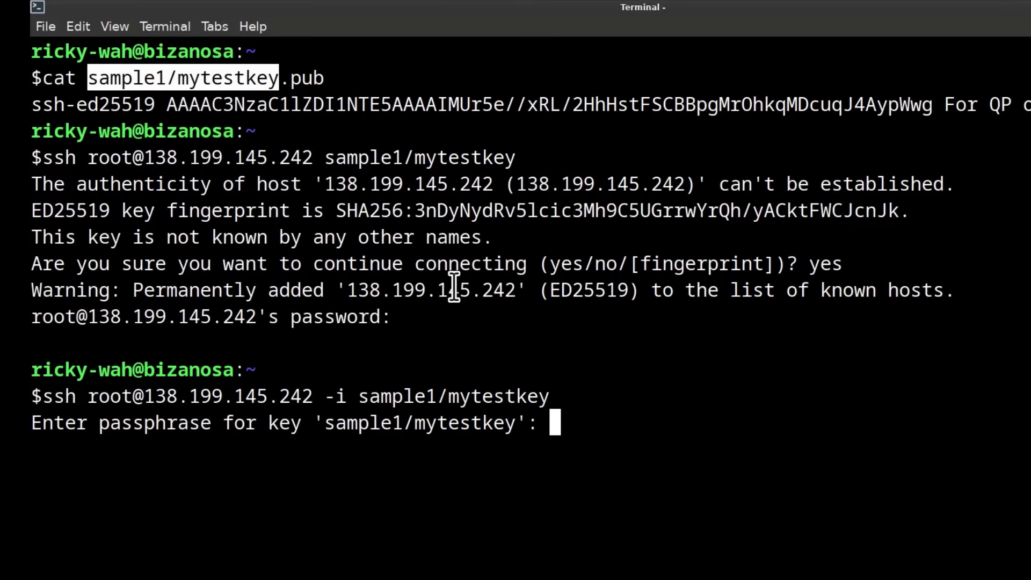
# - Enter the SSH key's passphrase to log in to the server, and clear the terminal
pyautogui.click(582, 424)
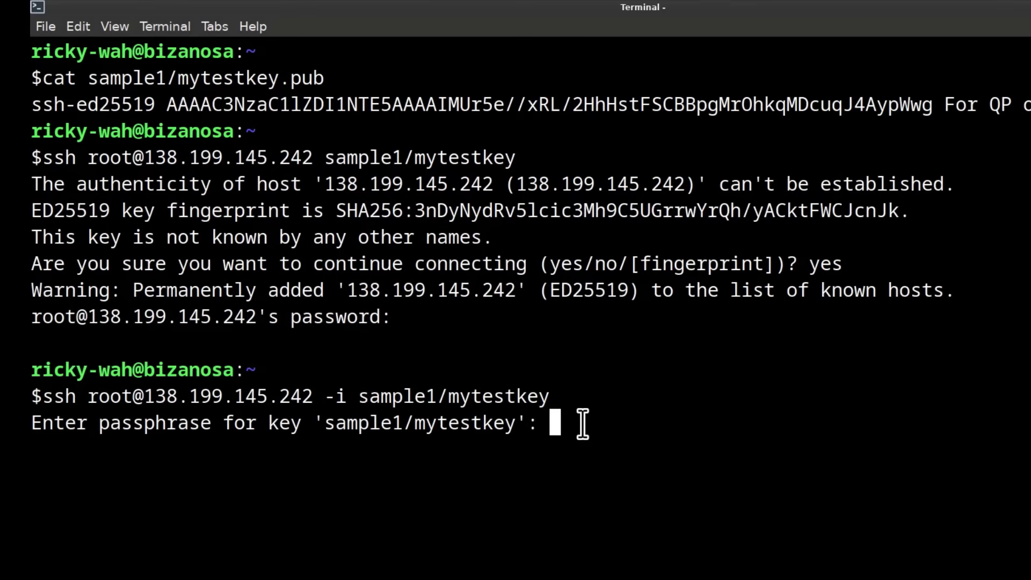
pyautogui.press('Return')
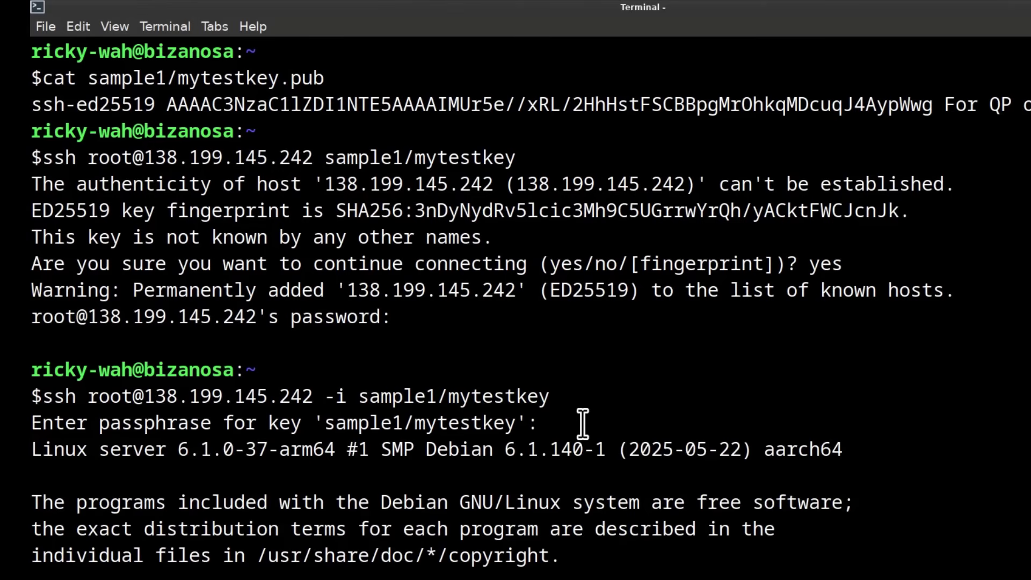
pyautogui.hotkey('ctrl', 'l')
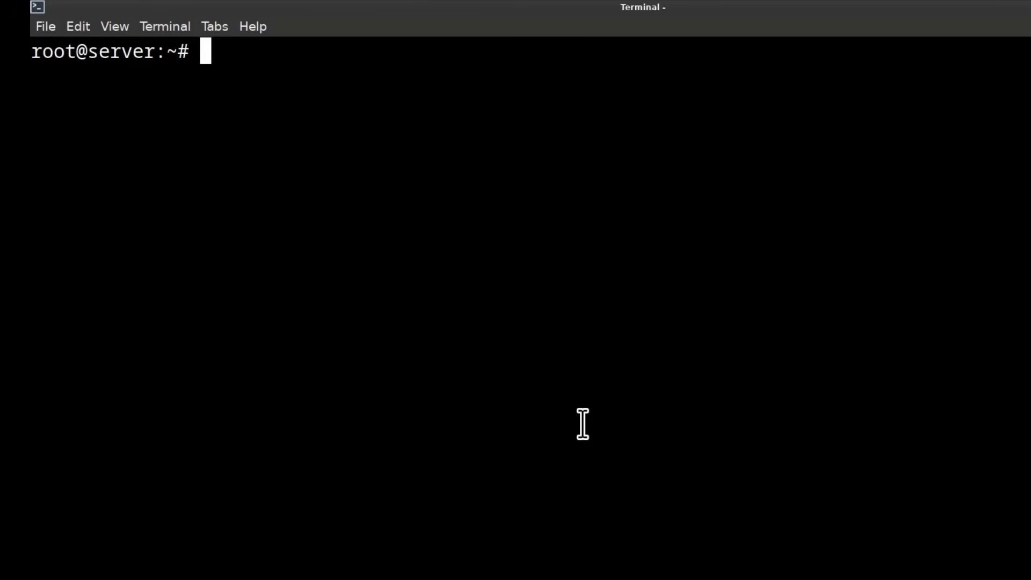
# - Run hostnamectl on the server, and highlight the operating system and kernel in its output
pyautogui.press('Return')
pyautogui.press('Return')
pyautogui.write('hostn')
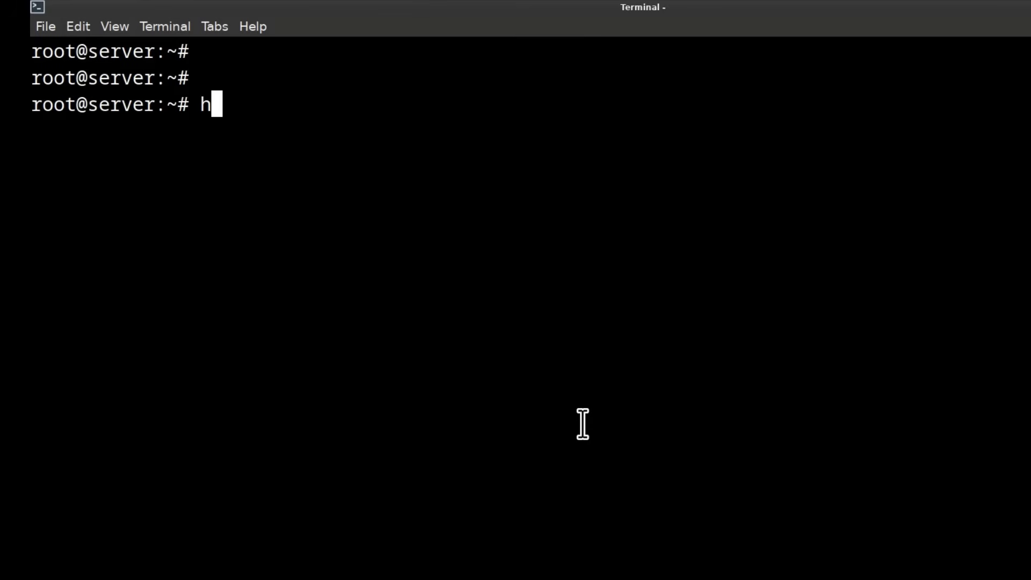
pyautogui.write('ame')
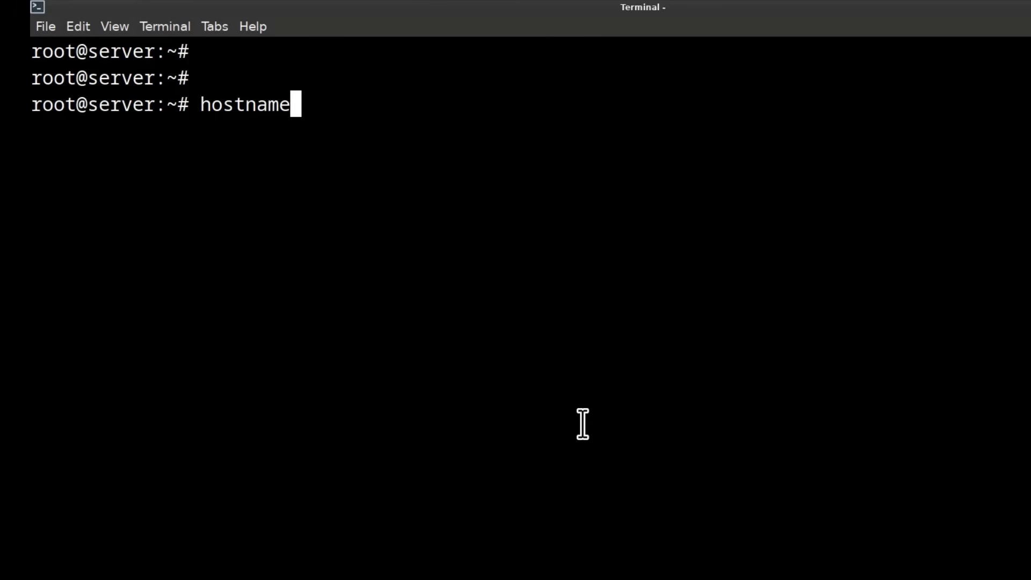
pyautogui.write('ctl')
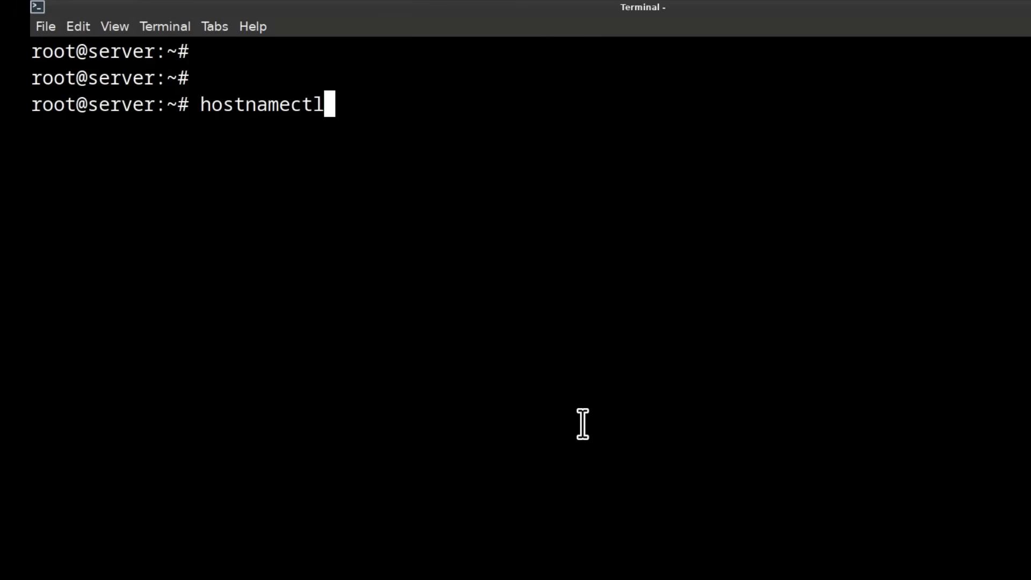
pyautogui.press('Return')
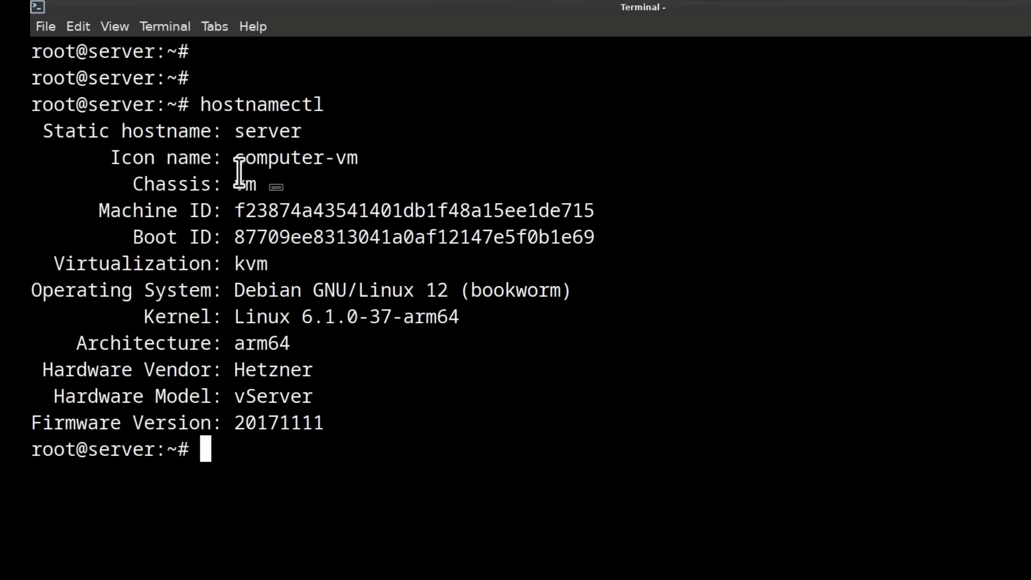
pyautogui.moveTo(242, 290); pyautogui.dragTo(470, 290)
pyautogui.moveTo(235, 316); pyautogui.dragTo(357, 317)
pyautogui.click(252, 450)
# - Clear the terminal, run lscpu, and examine the CPU modes, CPU count, vendor IDs and vulnerabilities in its output
pyautogui.hotkey('ctrl', 'l')
pyautogui.write('lscpu')
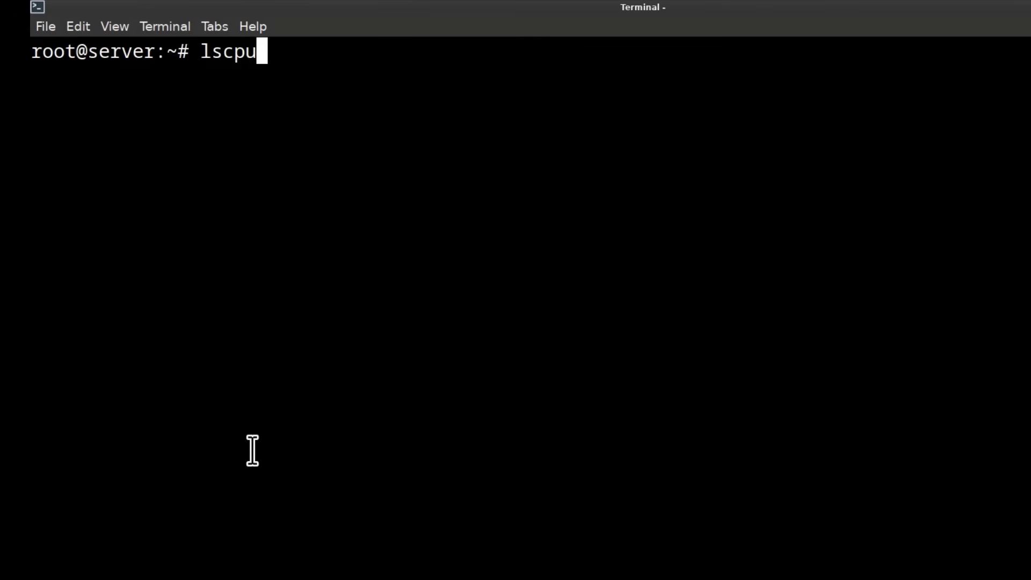
pyautogui.press('Return')
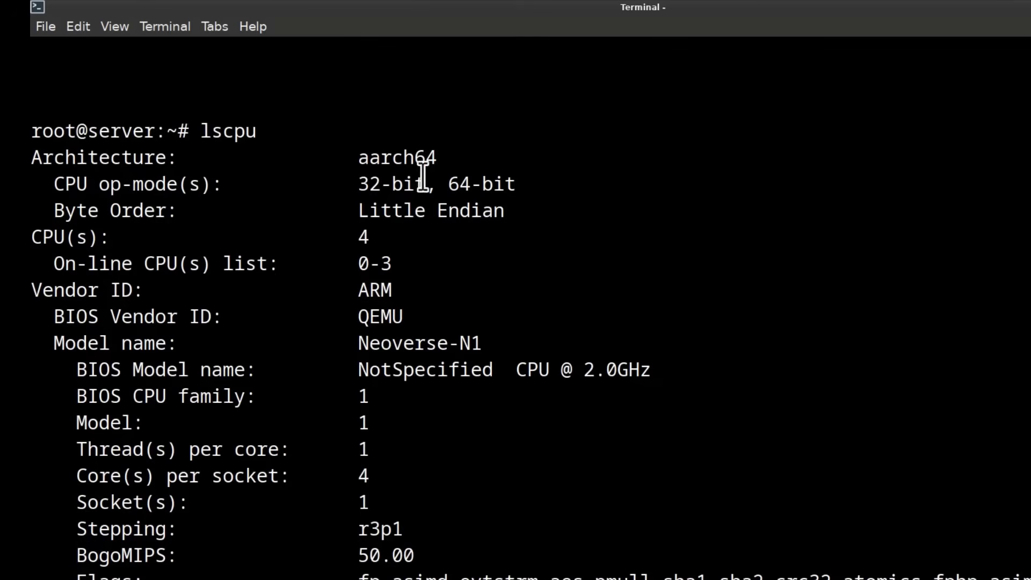
pyautogui.moveTo(454, 184); pyautogui.dragTo(530, 184)
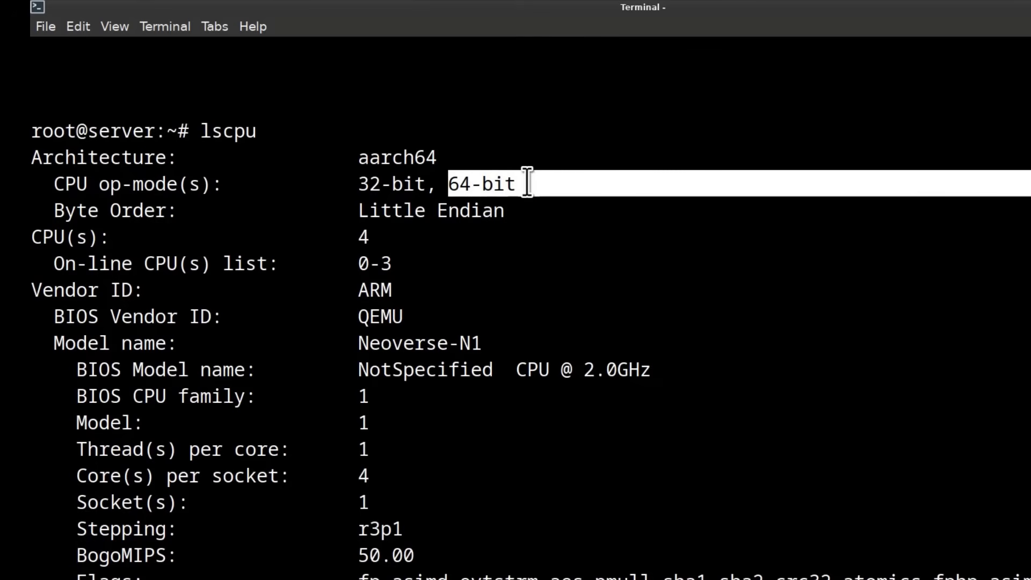
pyautogui.moveTo(346, 232); pyautogui.dragTo(384, 235)
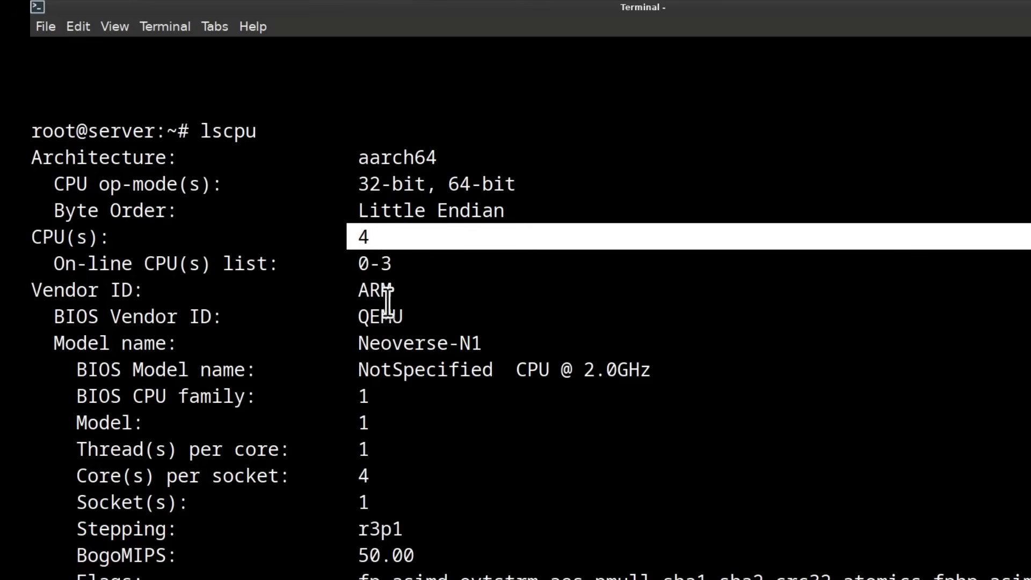
pyautogui.moveTo(388, 283); pyautogui.dragTo(399, 280)
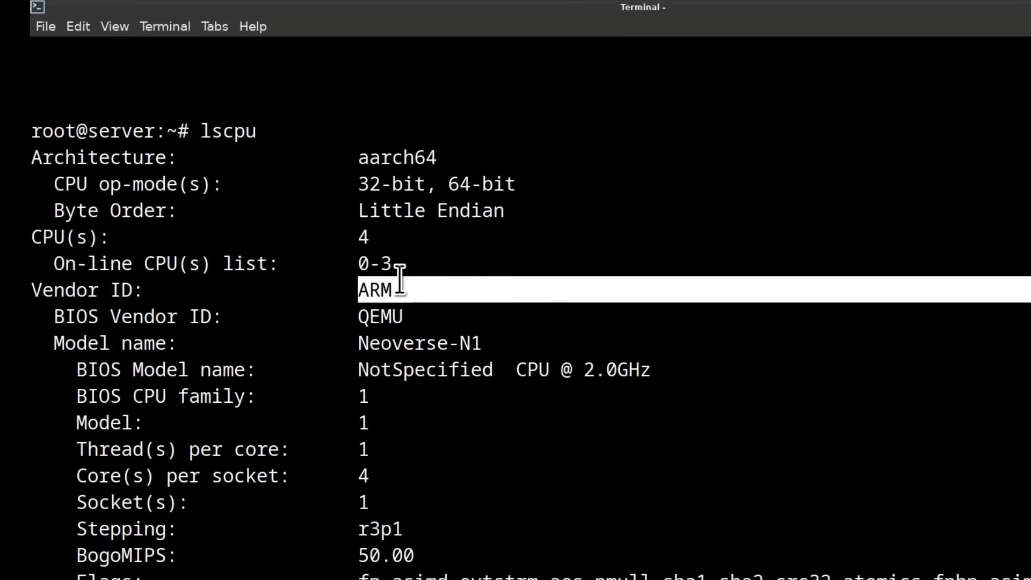
pyautogui.scroll(-1, 426, 332)
pyautogui.moveTo(359, 237); pyautogui.dragTo(401, 236)
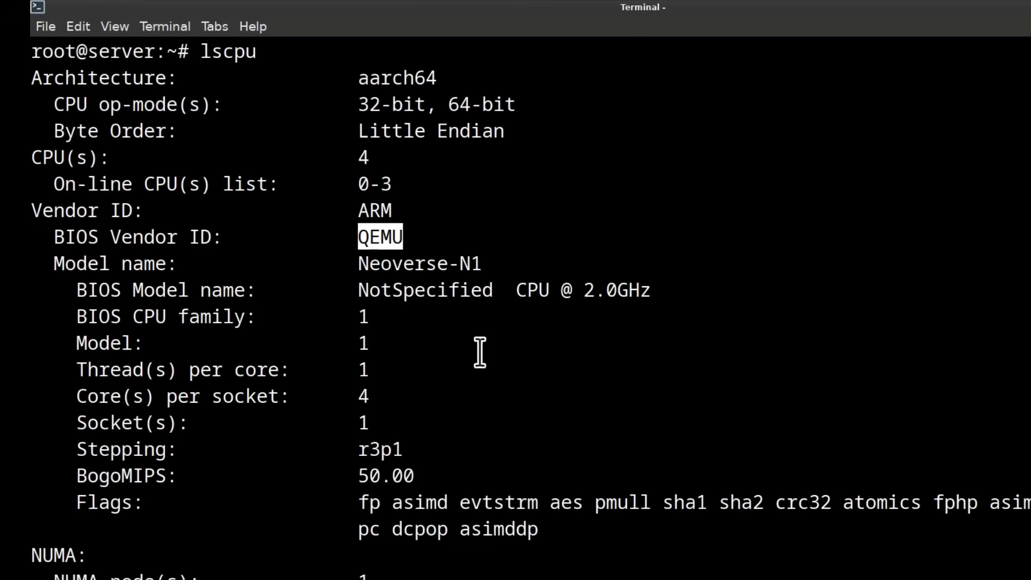
pyautogui.scroll(-4, 489, 352)
pyautogui.scroll(-1, 533, 253)
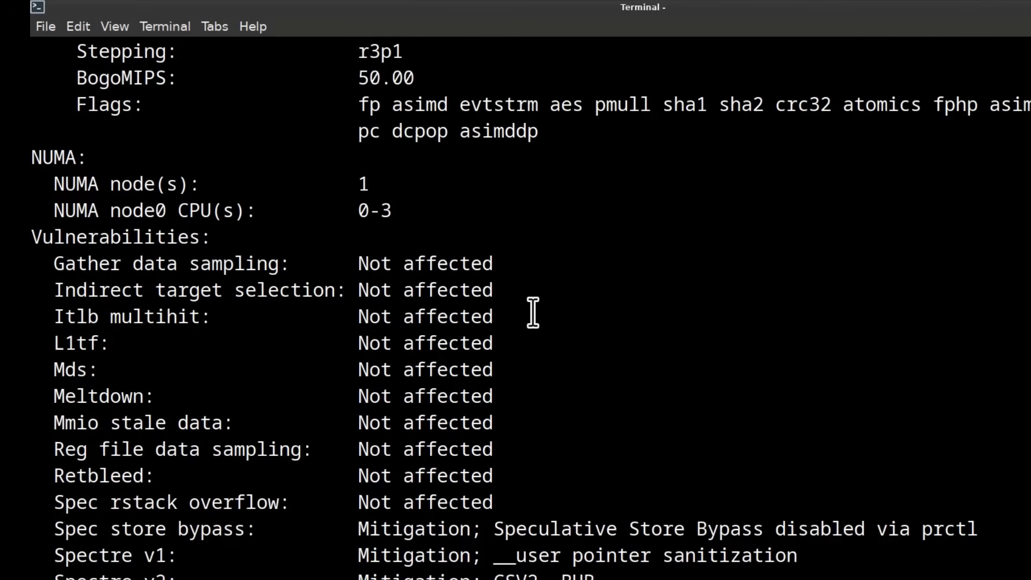
# - Clear the terminal and update the server's package lists with sudo apt update
pyautogui.hotkey('ctrl', 'l')
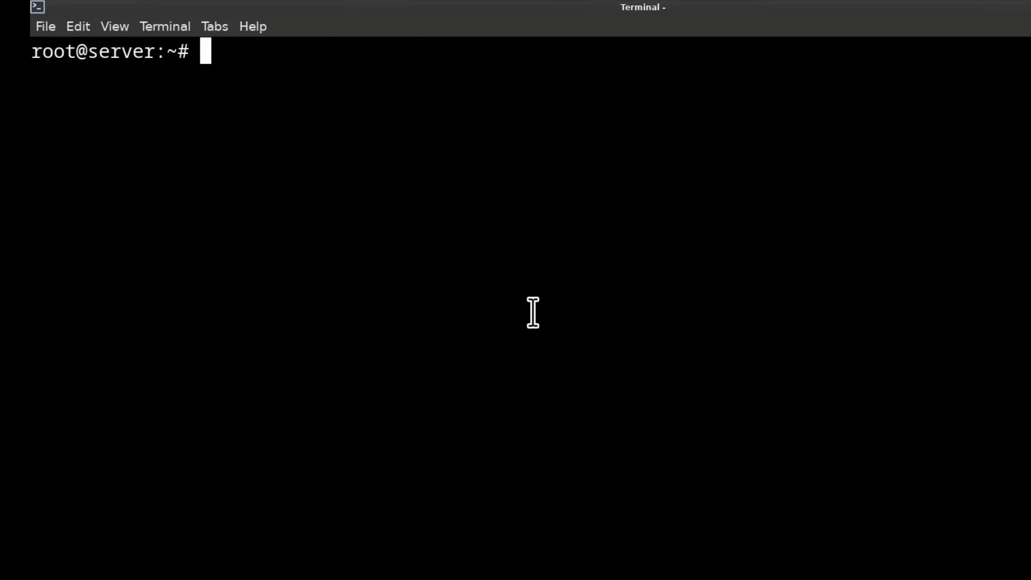
pyautogui.write('sudo ')
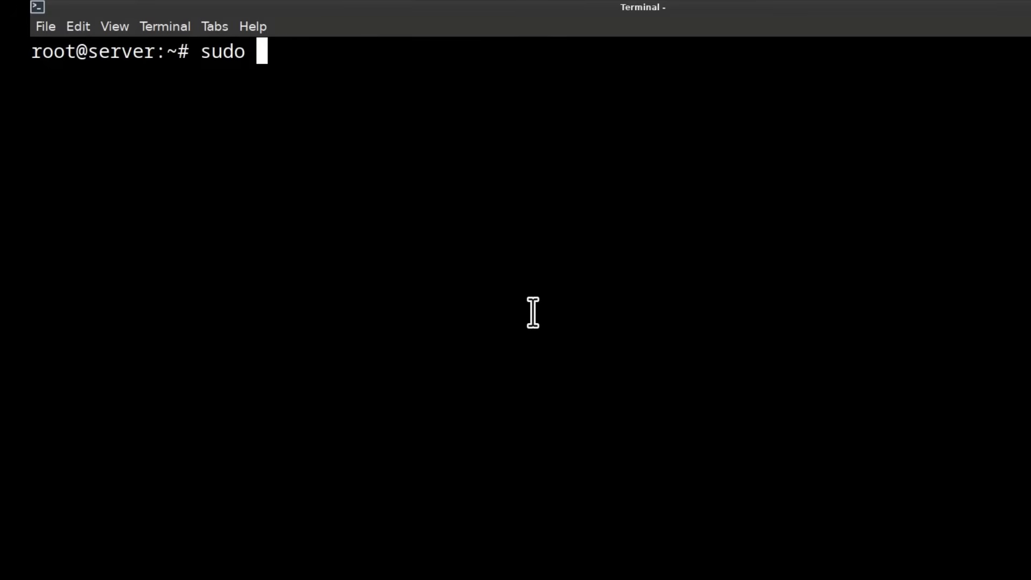
pyautogui.write('apt updat')
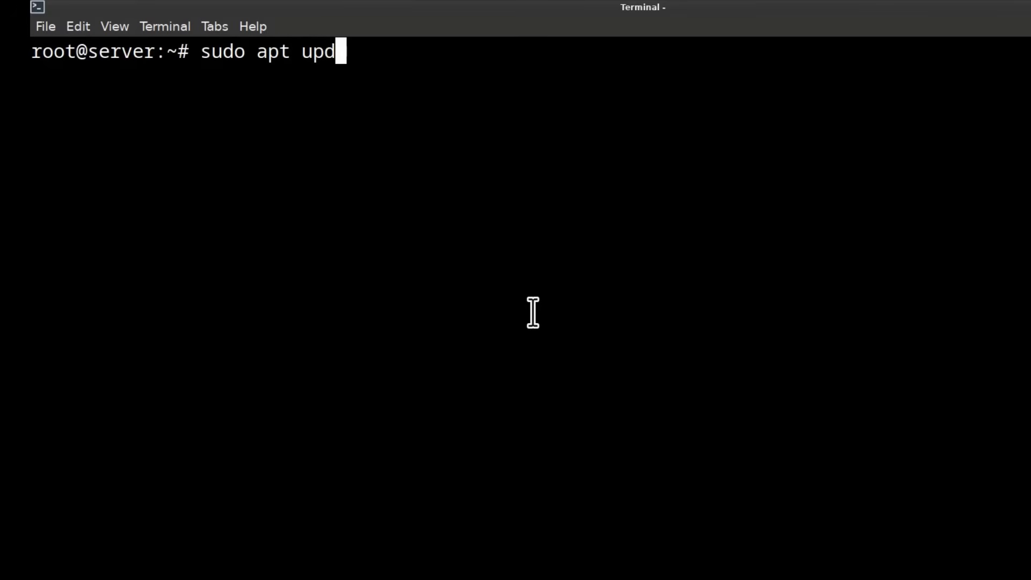
pyautogui.write('e')
pyautogui.press('Return')
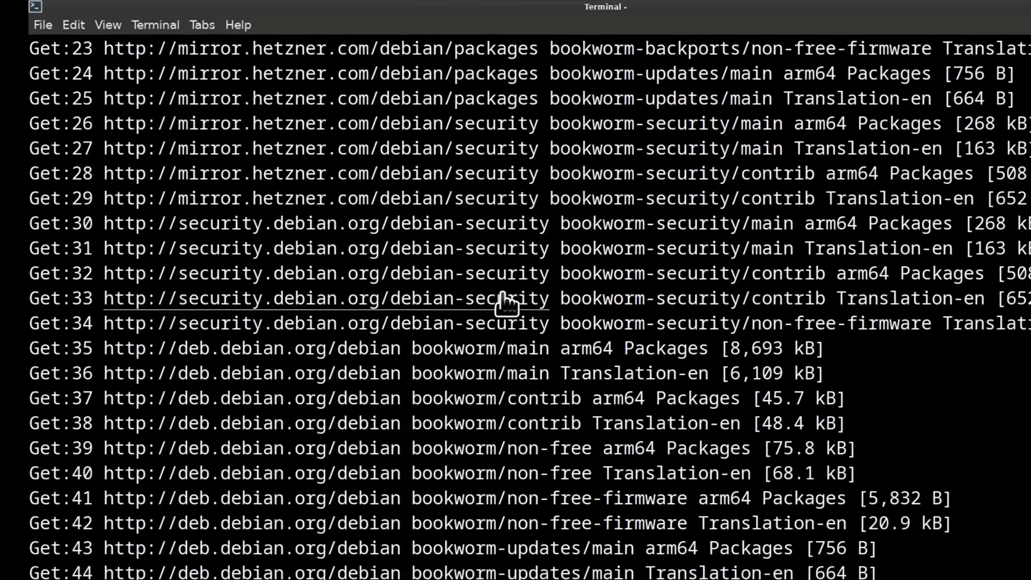
# - Clear the terminal and check the firewall state with ufw status
pyautogui.hotkey('ctrl', 'l')
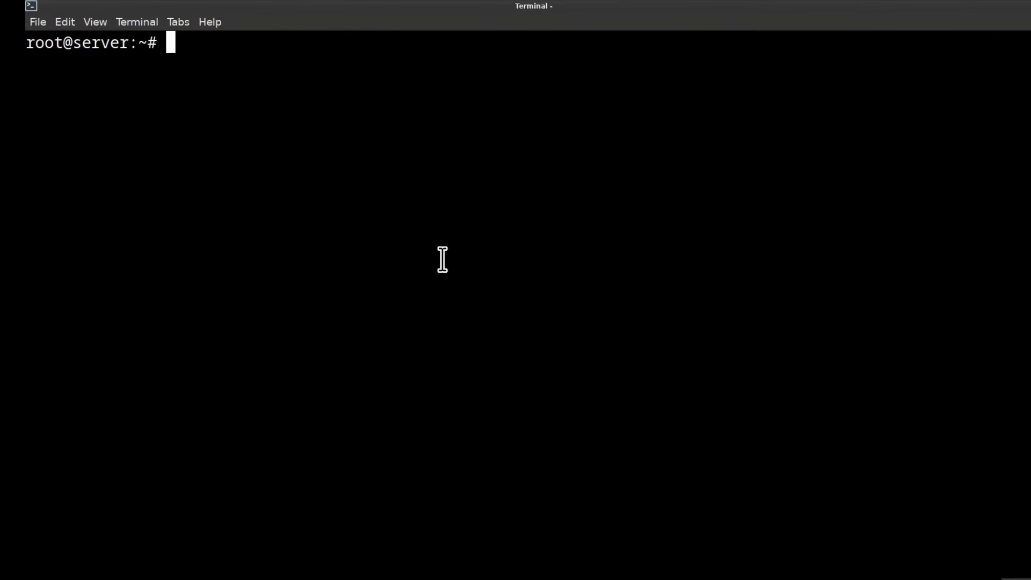
pyautogui.write('ufw')
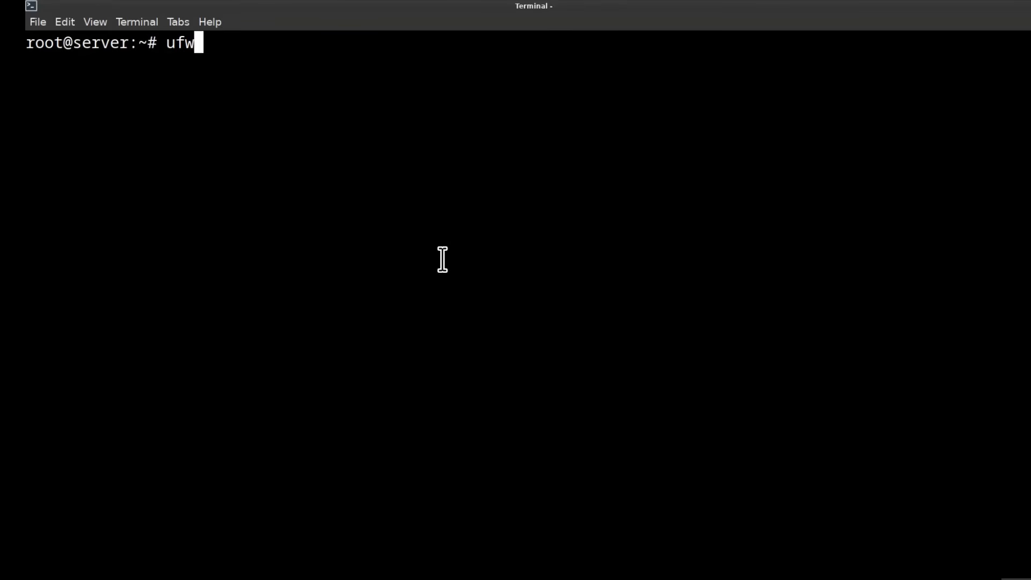
pyautogui.write(' status')
pyautogui.press('Return')
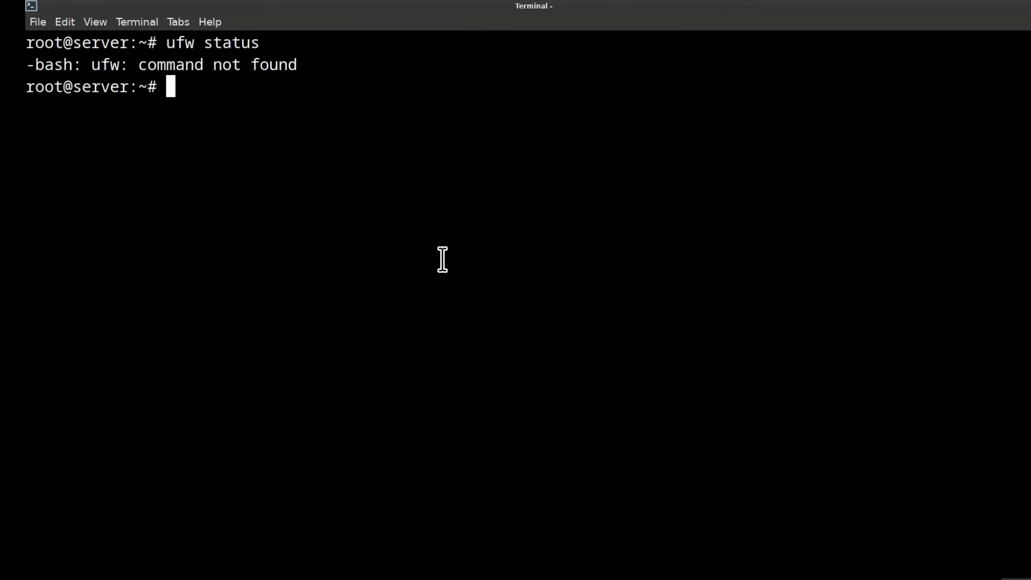
# - Open a new blank tab in the browser, and return to the terminal
pyautogui.click(273, 0)
pyautogui.click(1029, 236)
pyautogui.click(270, 4)
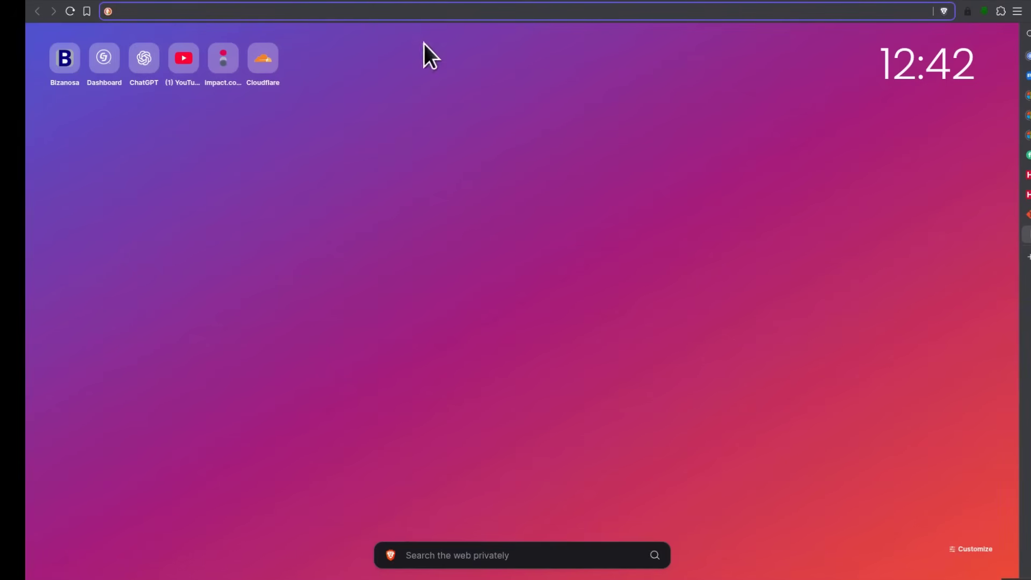
pyautogui.click(369, 4)
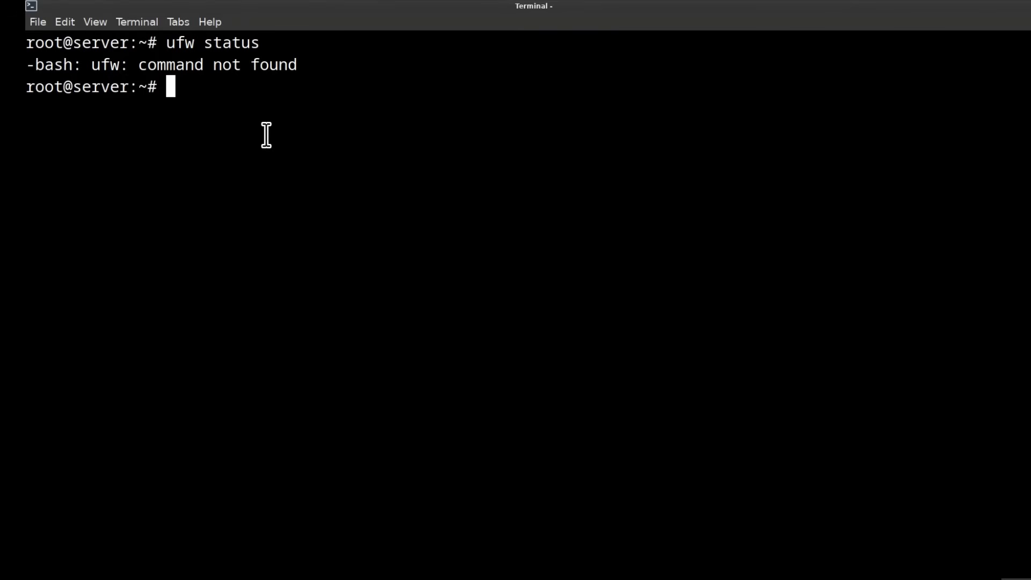
# - Install the ufw, htop and vim packages with apt install, accepting the installation
pyautogui.write('apt instal')
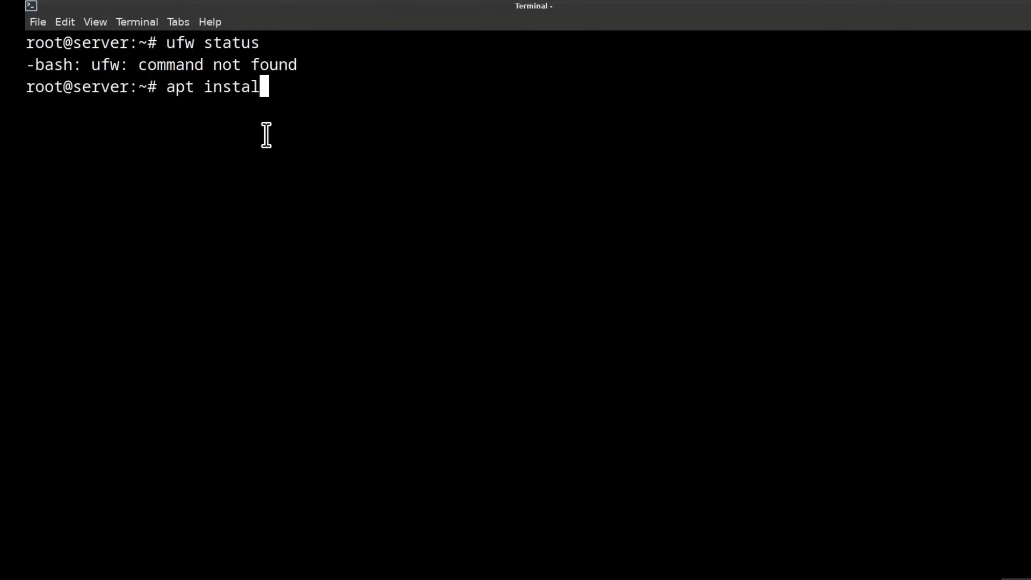
pyautogui.write('l ufw')
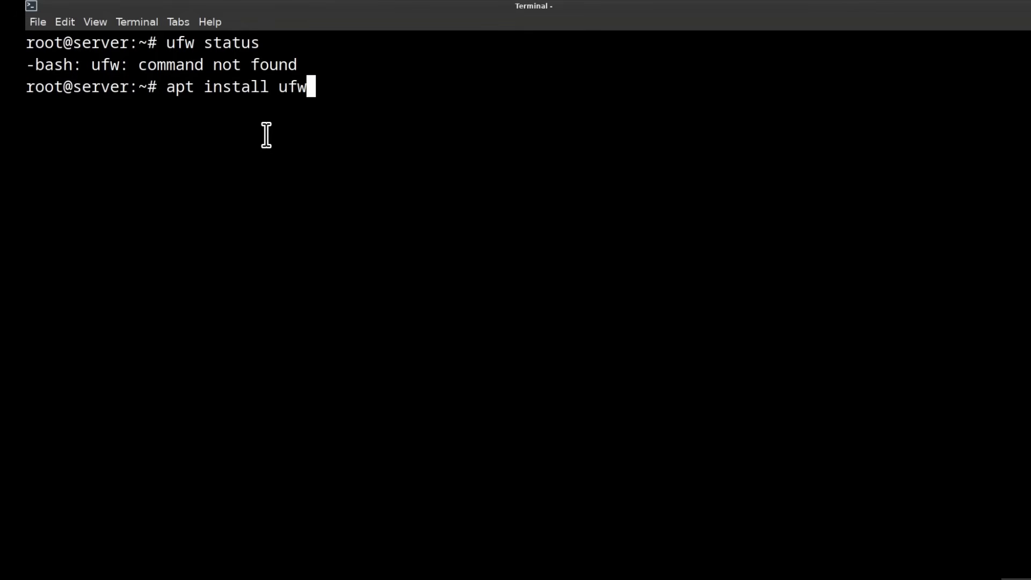
pyautogui.write(' htop ')
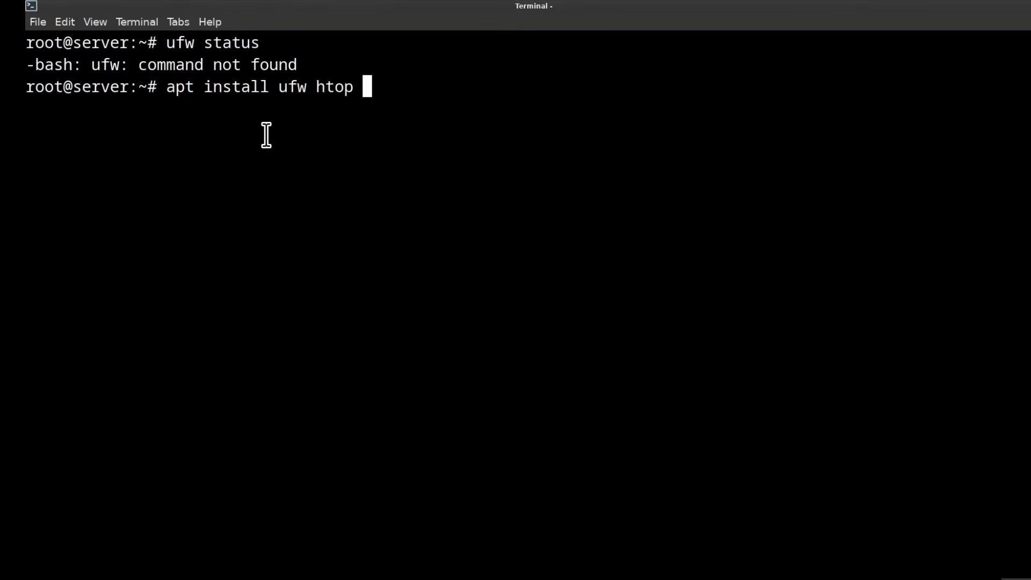
pyautogui.write('vim')
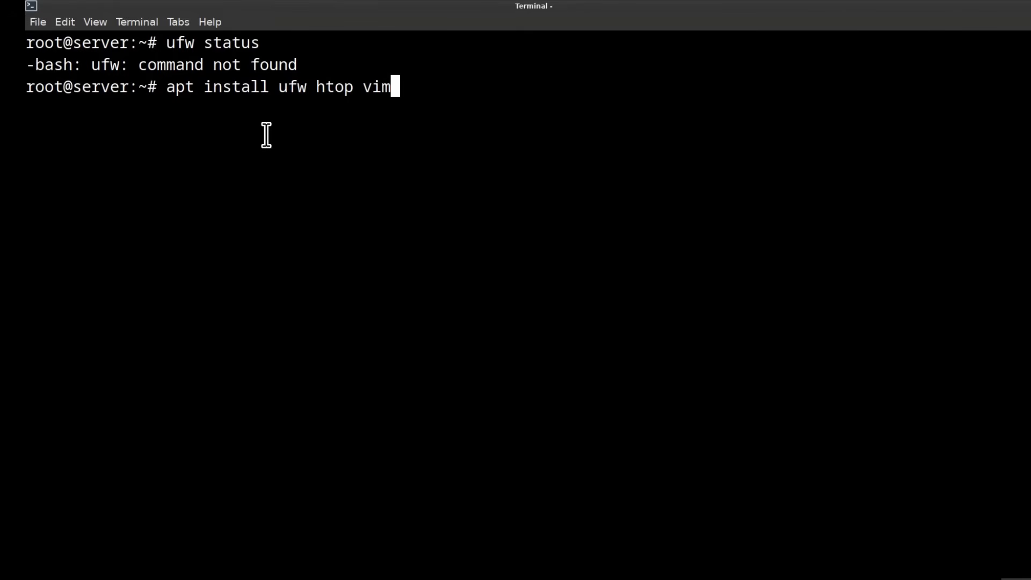
pyautogui.press('Return')
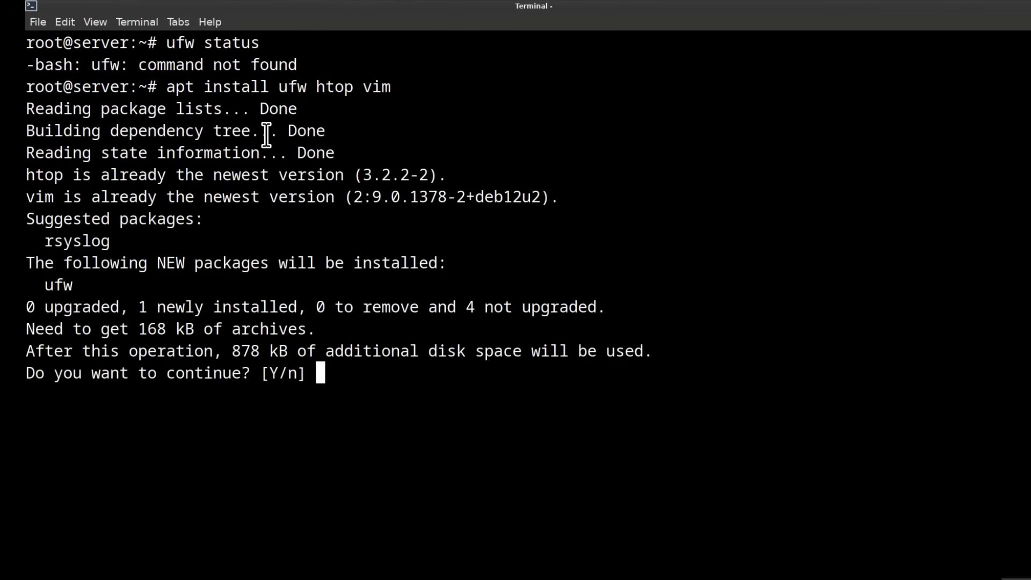
pyautogui.press('Return')
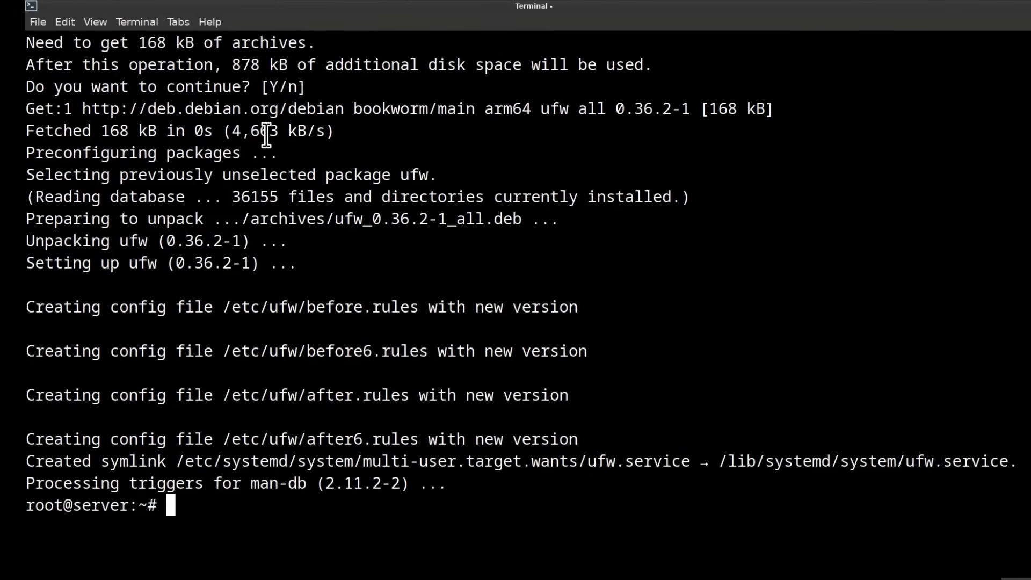
# - Clear the terminal and check the state of the installed firewall with ufw status
pyautogui.hotkey('ctrl', 'l')
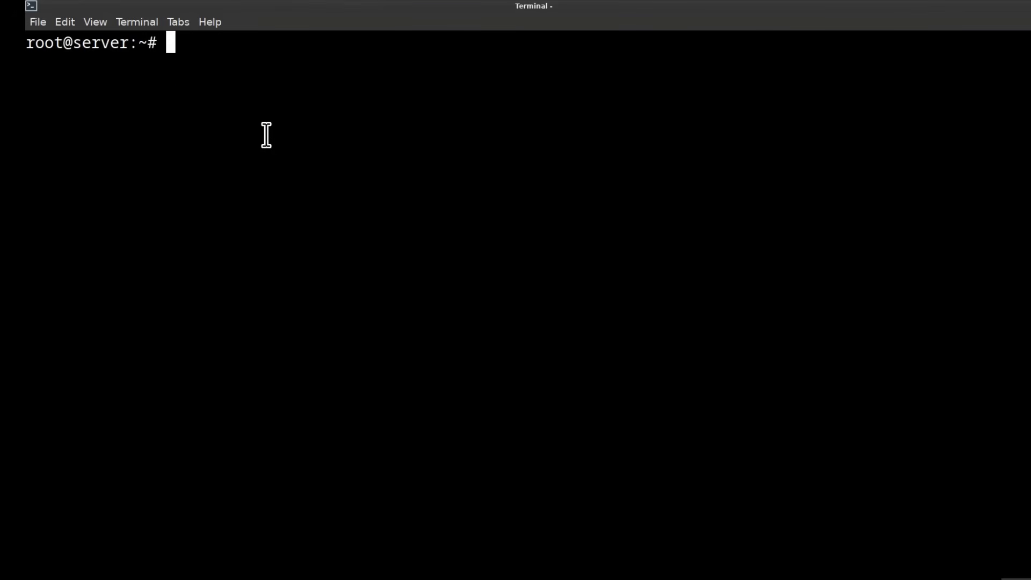
pyautogui.write('ufw status')
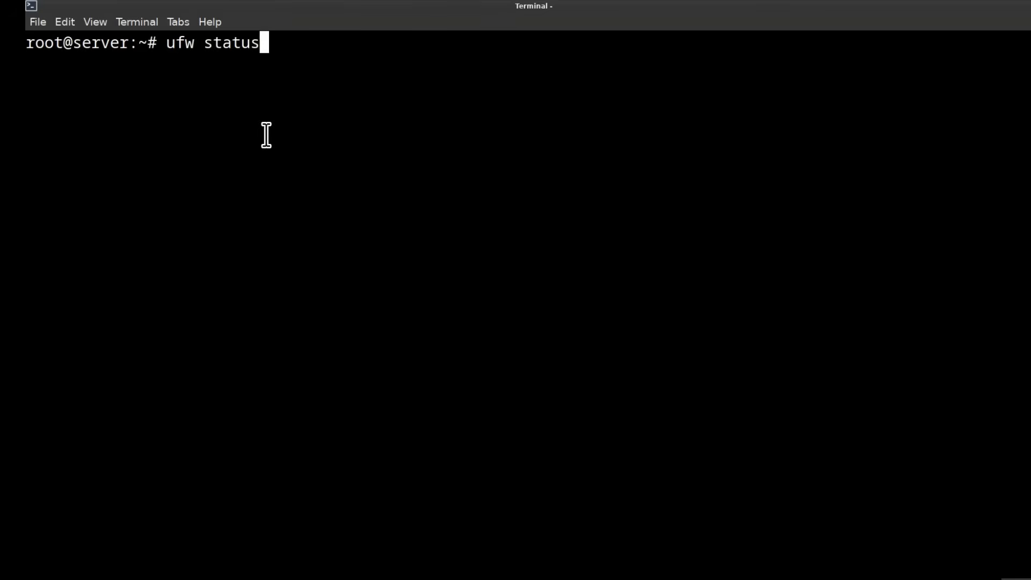
pyautogui.press('Return')
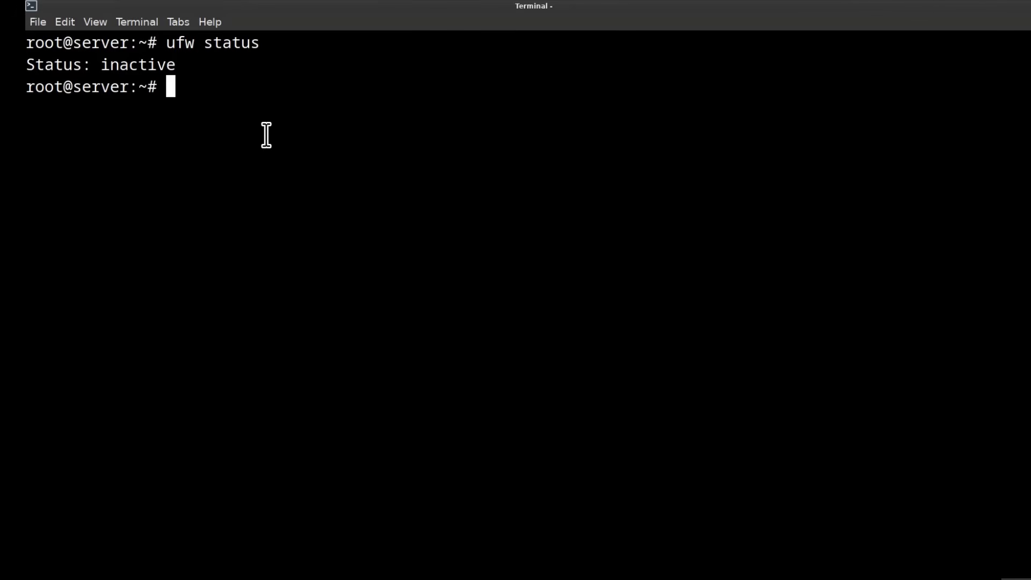
pyautogui.write('uf allo')
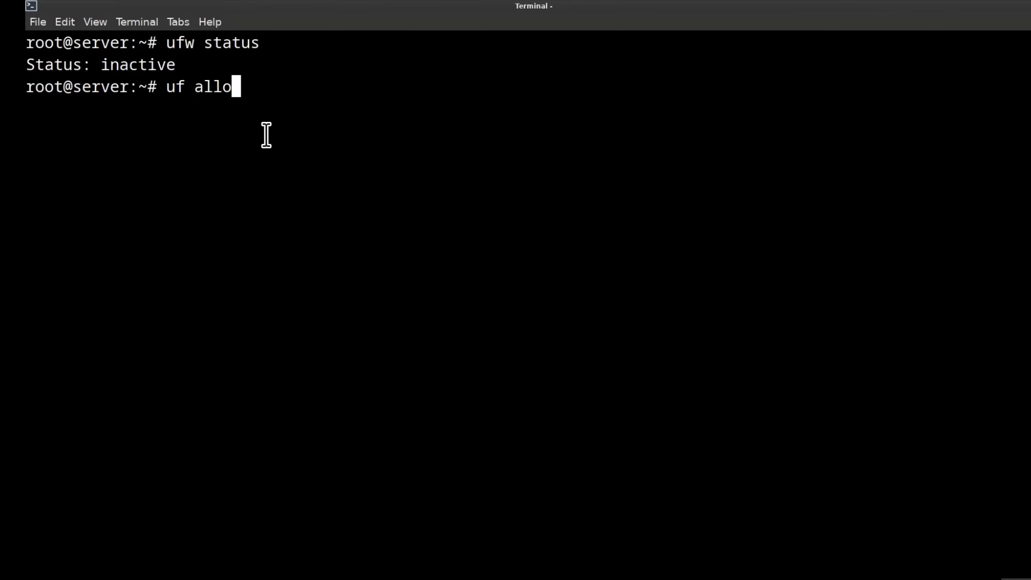
pyautogui.write('w ssh')
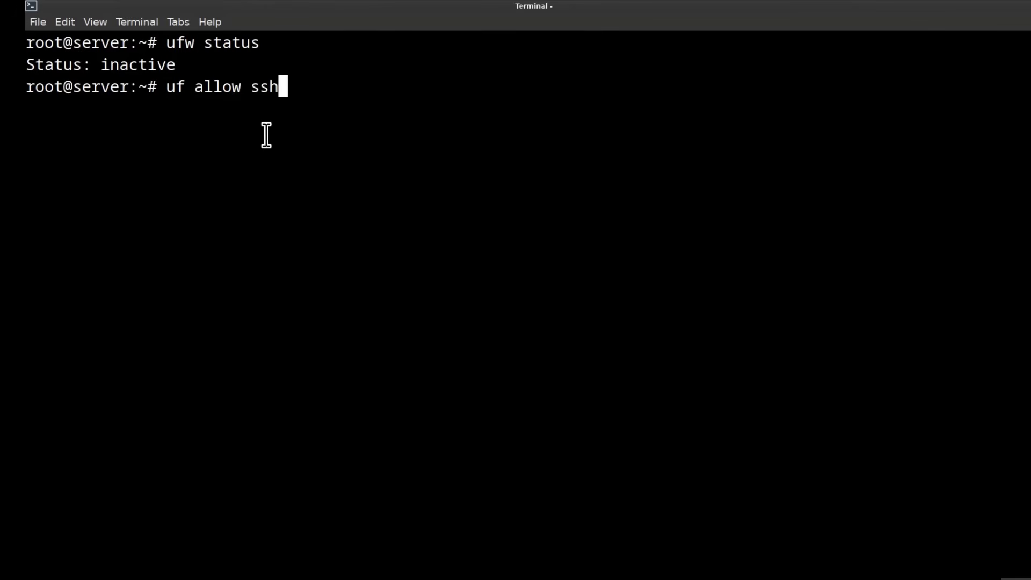
pyautogui.press('Return')
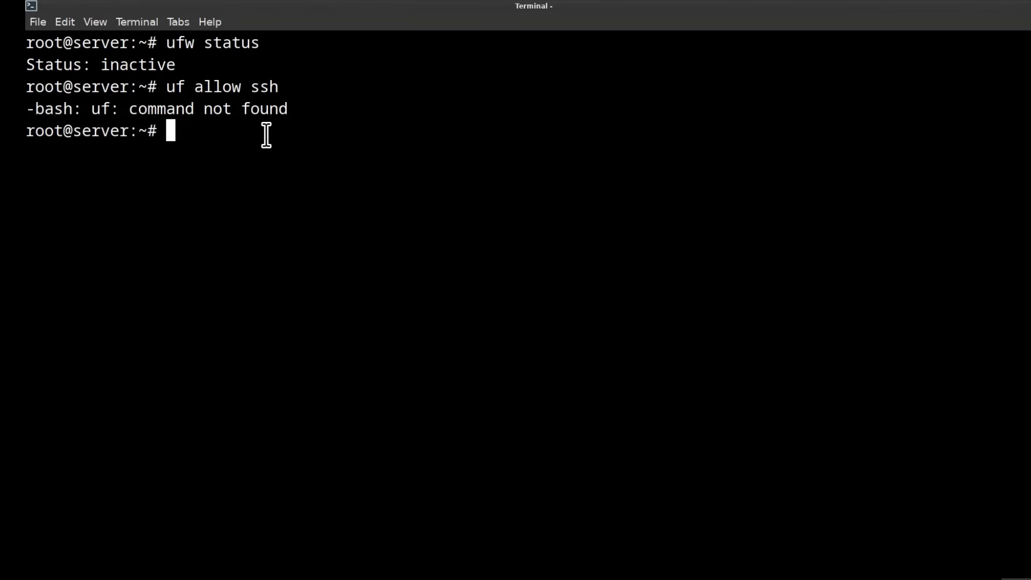
# - Allow SSH connections through the firewall with ufw allow ssh
pyautogui.write('ufw ')
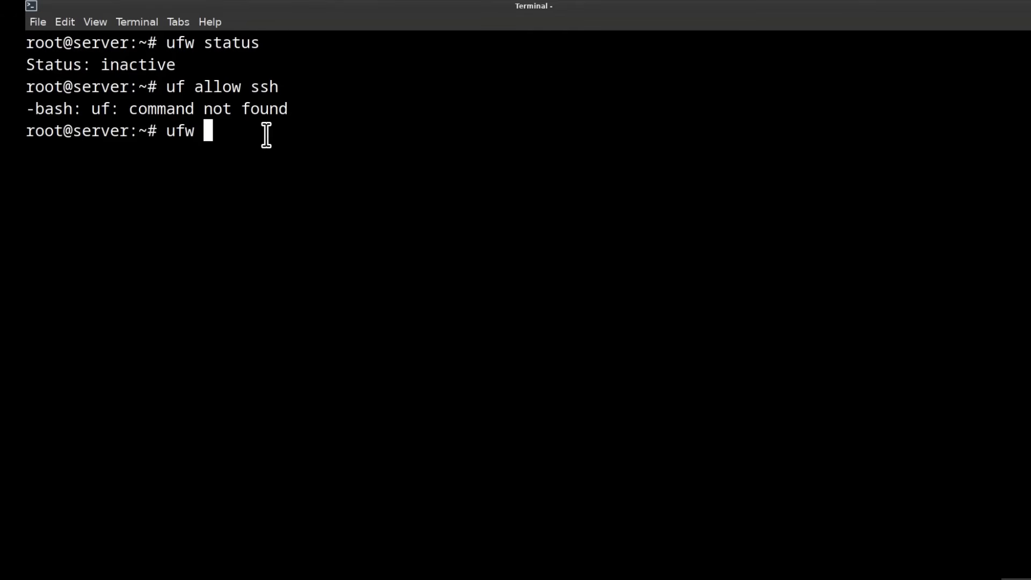
pyautogui.write('allow ssh')
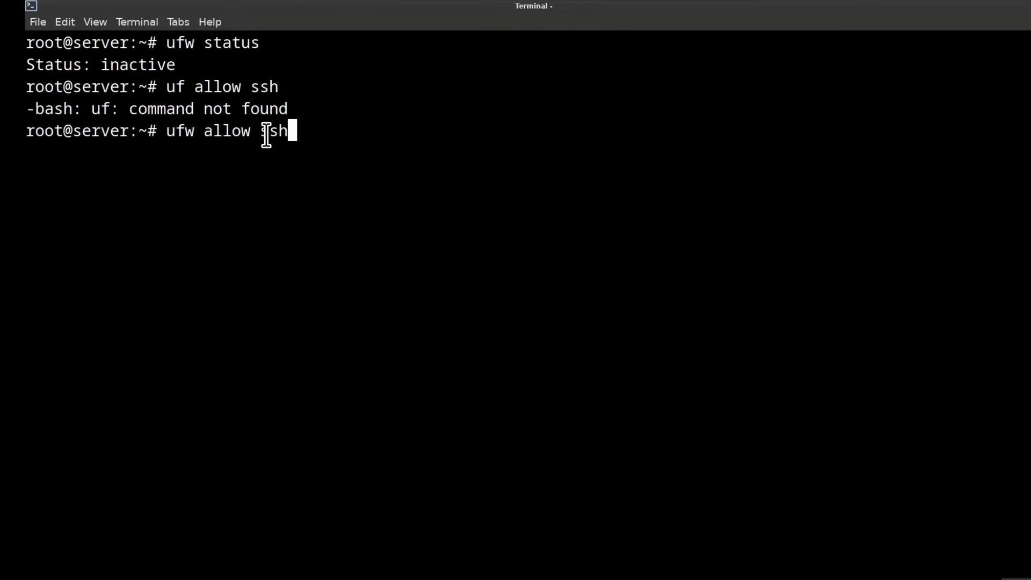
pyautogui.press('Return')
# - Allow web traffic through the firewall with ufw allow http and ufw allow https
pyautogui.press('Up')
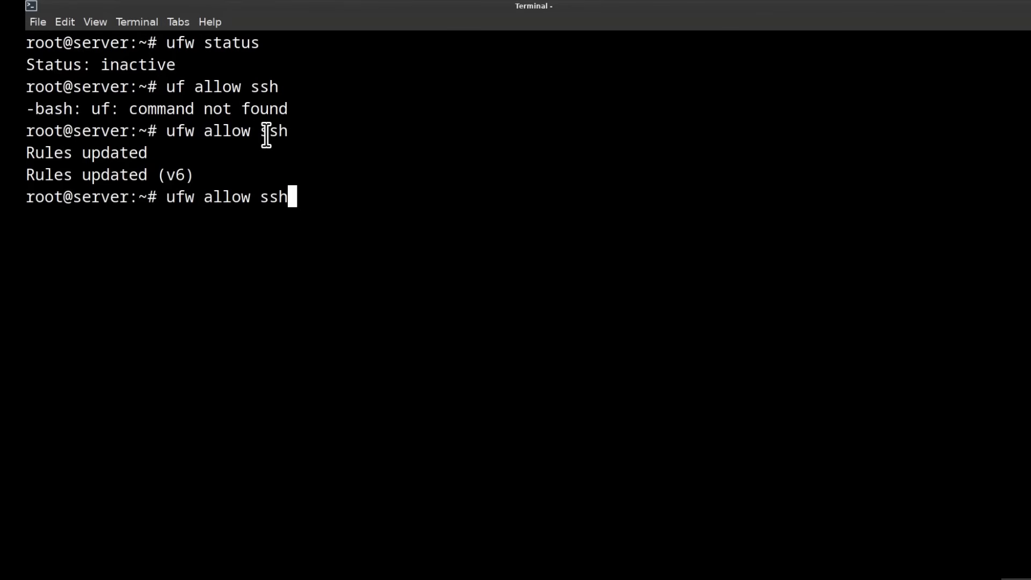
pyautogui.press('BackSpace')
pyautogui.press('BackSpace')
pyautogui.press('BackSpace')
pyautogui.write('http')
pyautogui.press('Return')
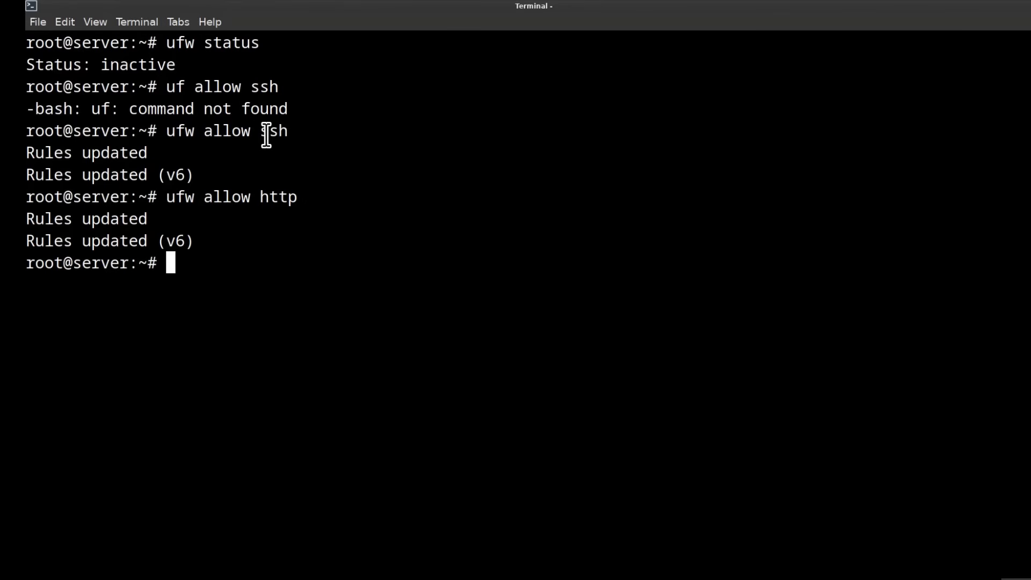
pyautogui.press('Up')
pyautogui.write('s')
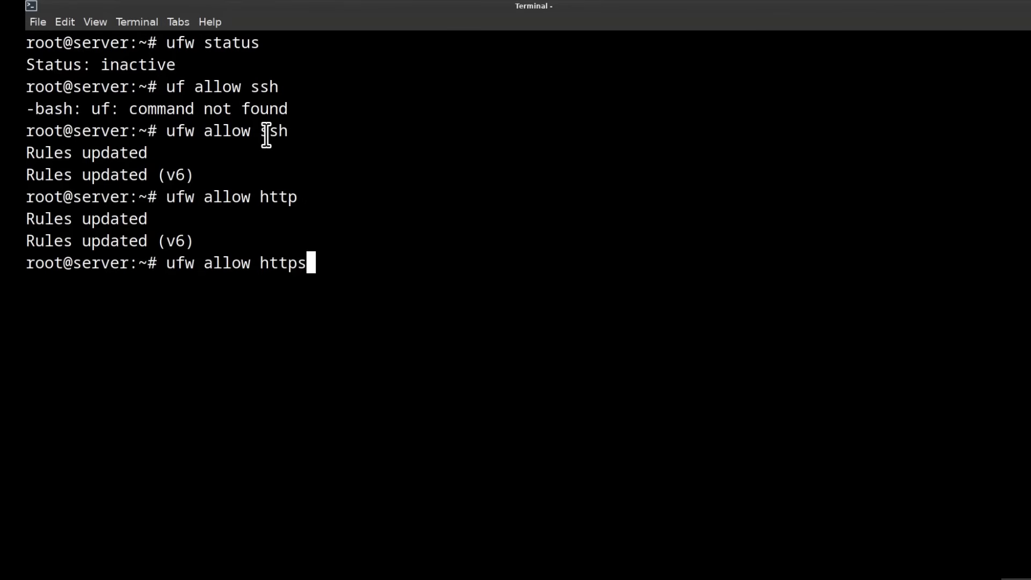
pyautogui.press('Return')
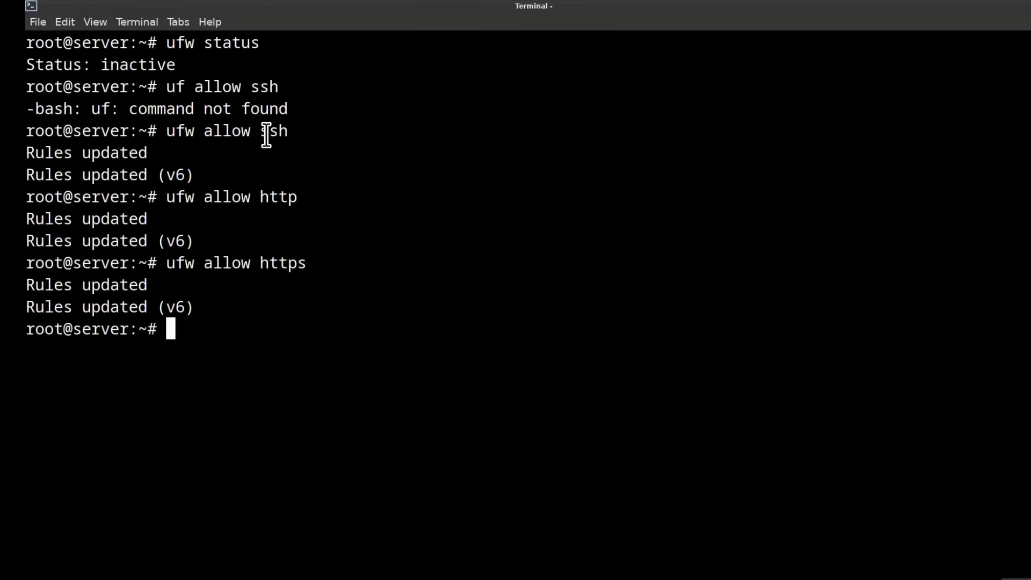
# - Check the firewall state again with ufw status after adding the allow rules
pyautogui.write('ufw s')
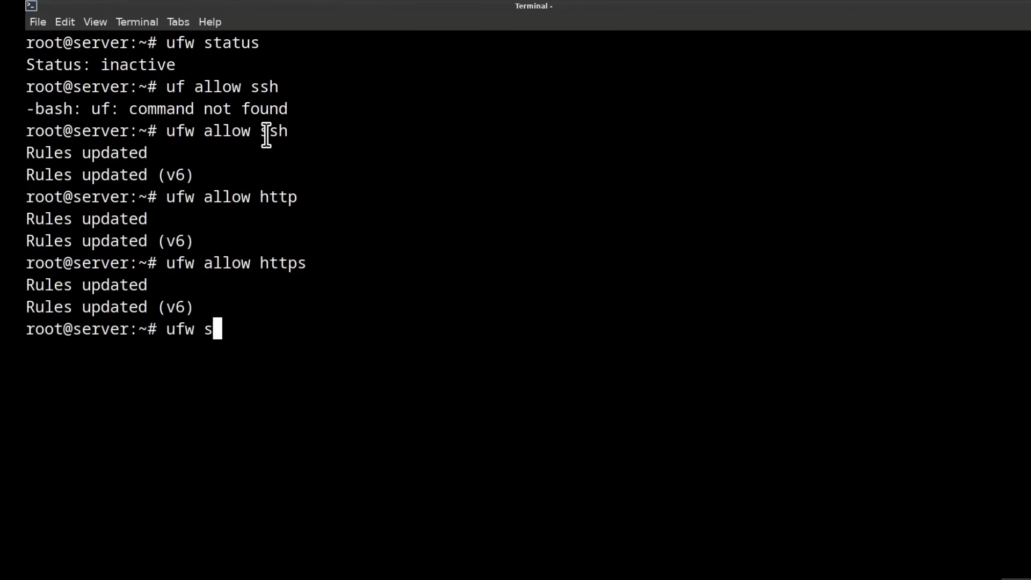
pyautogui.write('tatus')
pyautogui.press('Return')
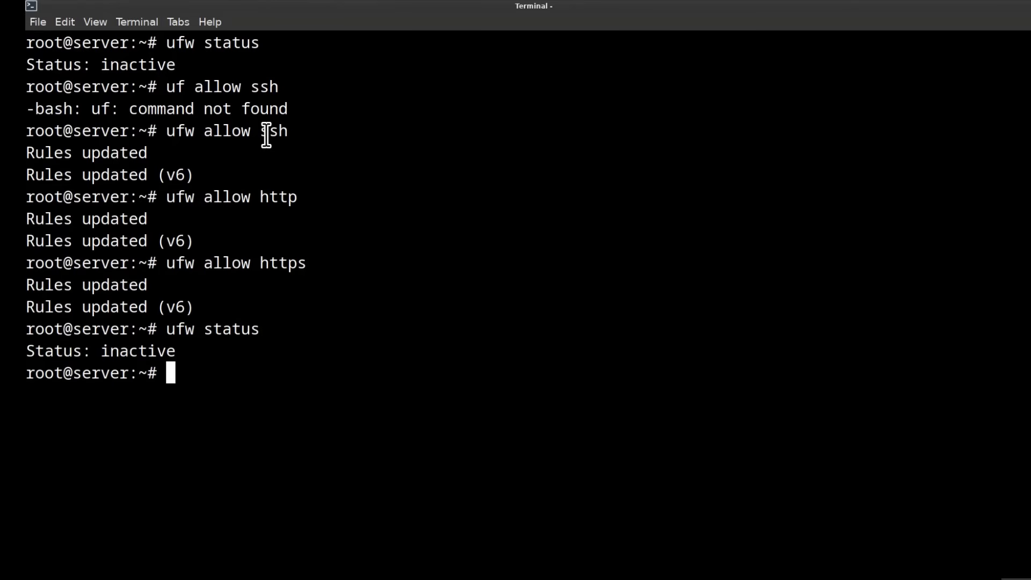
# - Enable the firewall with ufw enable, answering y to proceed despite possible SSH disruption
pyautogui.write('ug')
pyautogui.press('BackSpace')
pyautogui.write('fw ')
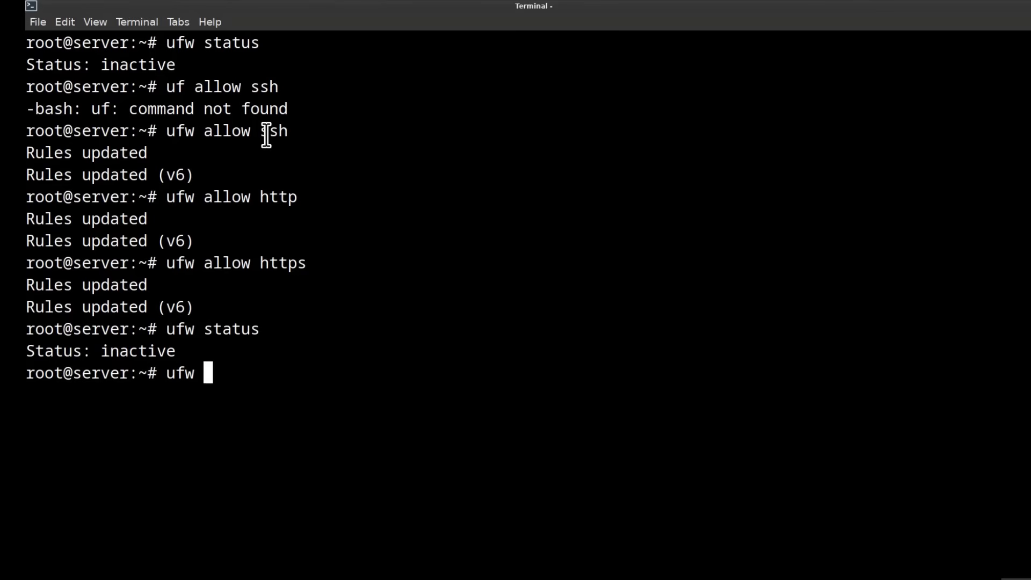
pyautogui.write('enable')
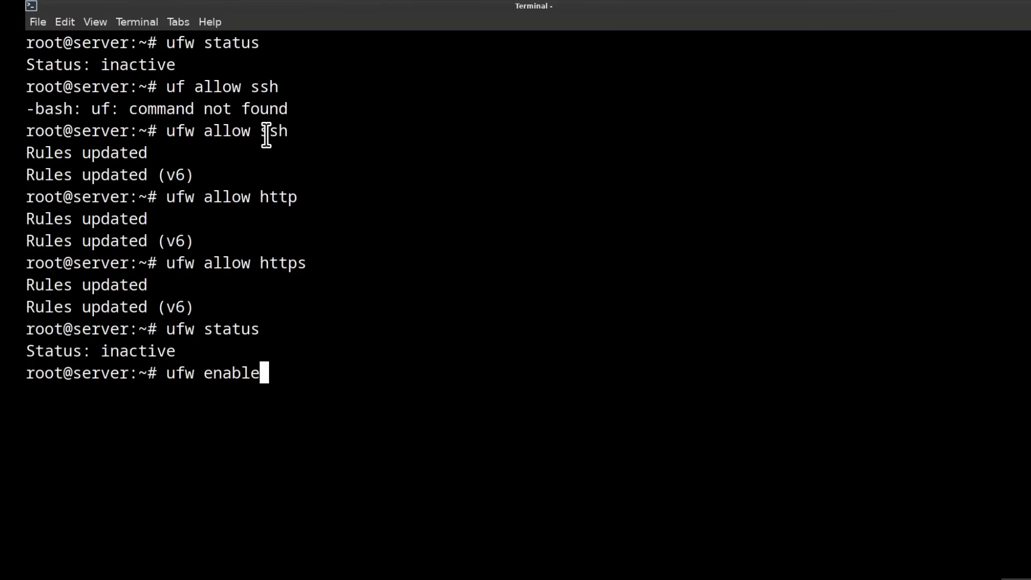
pyautogui.press('Return')
pyautogui.write('y')
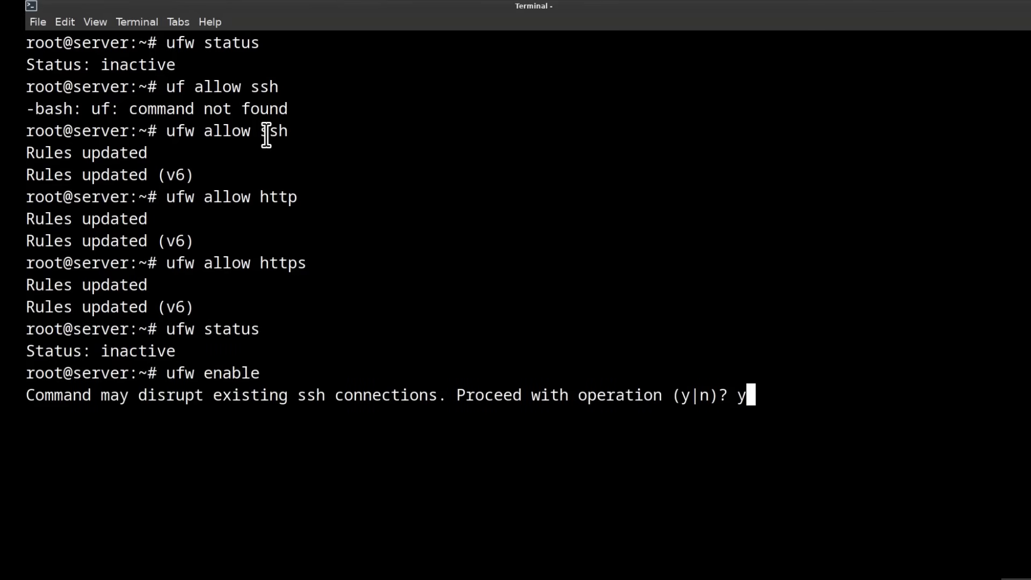
pyautogui.press('Return')
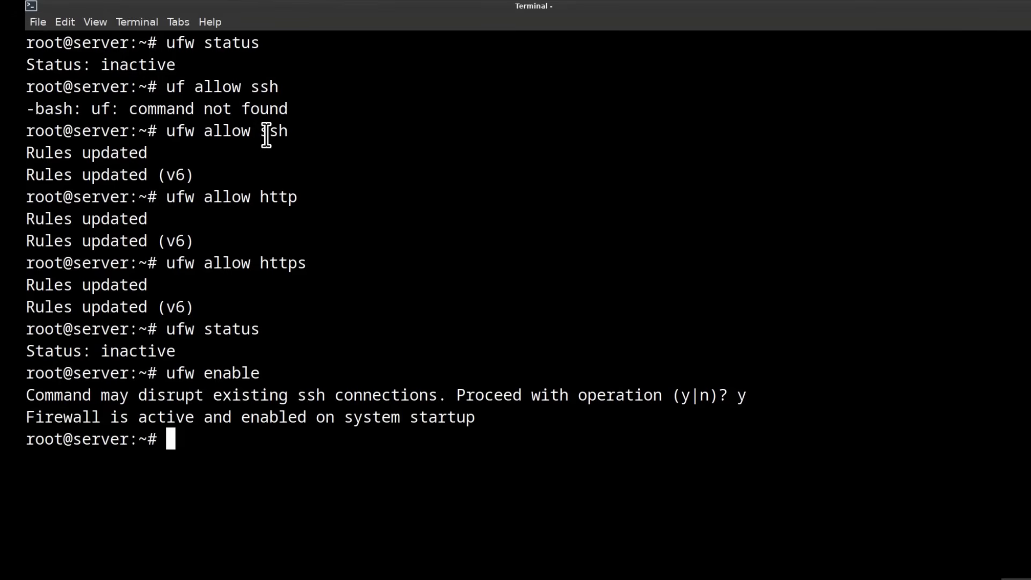
# - List the active firewall rules with ufw status
pyautogui.write('ufw status')
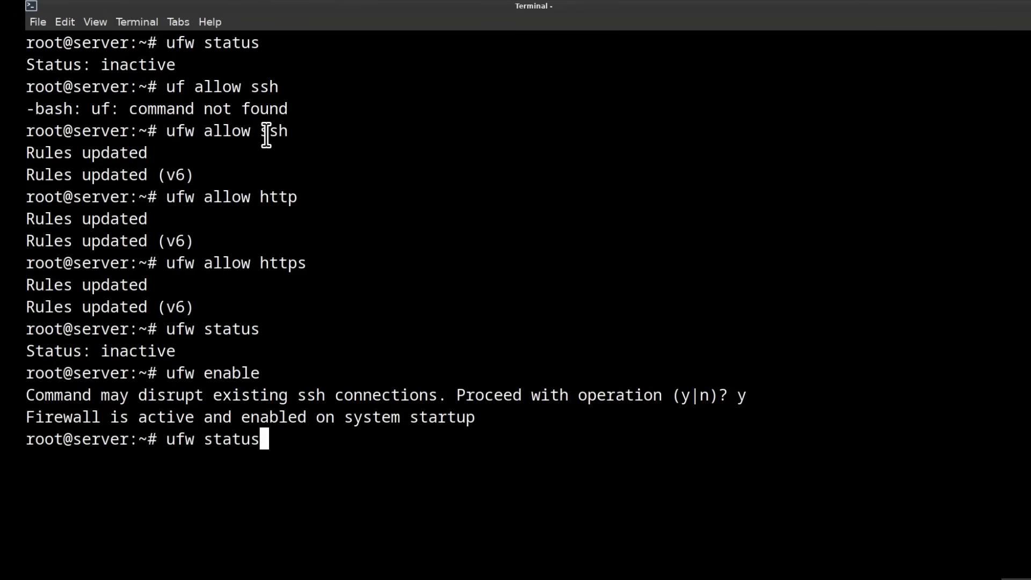
pyautogui.press('Return')
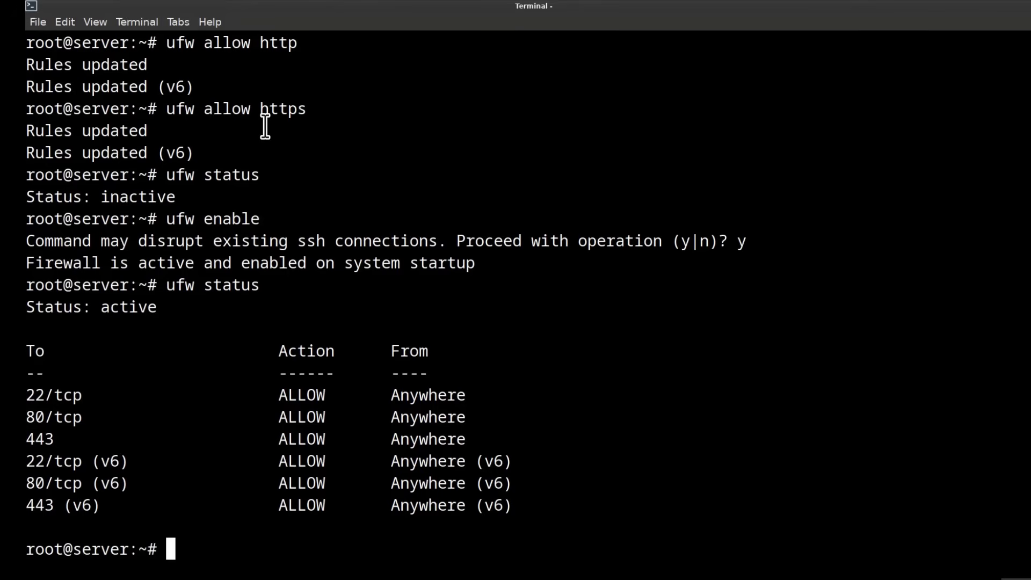
# - Clear the terminal, run ip a, and copy the public IPv4 address of eth0 from its output
pyautogui.hotkey('ctrl', 'l')
pyautogui.write('ip a')
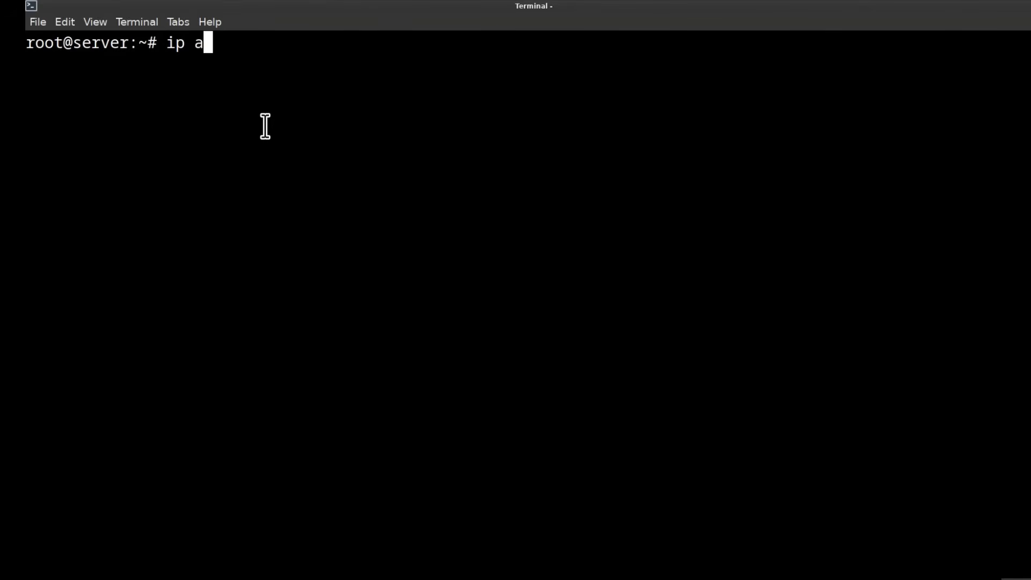
pyautogui.press('Return')
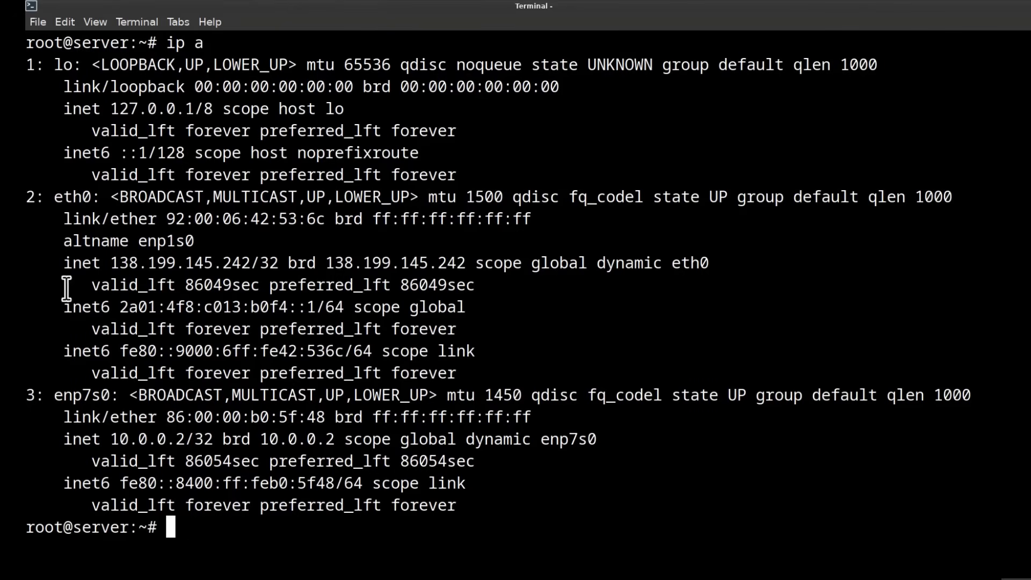
pyautogui.doubleClick(172, 262)
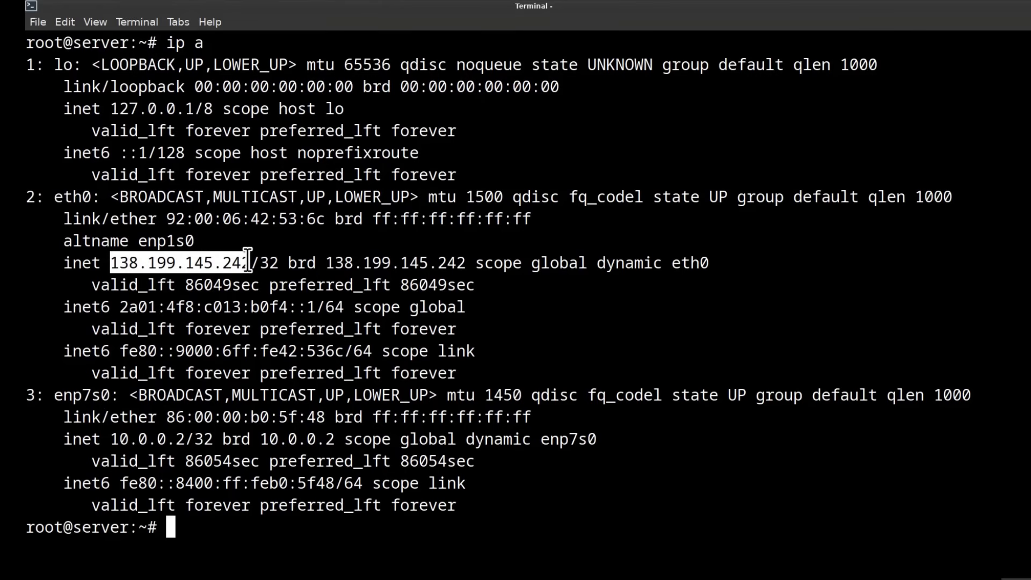
pyautogui.rightClick(198, 263)
pyautogui.click(225, 304)
# - Highlight the private network interface enp7s0 and its IPv4 address 10.0.0.2 in the ip a output
pyautogui.click(60, 396)
pyautogui.doubleClick(61, 396)
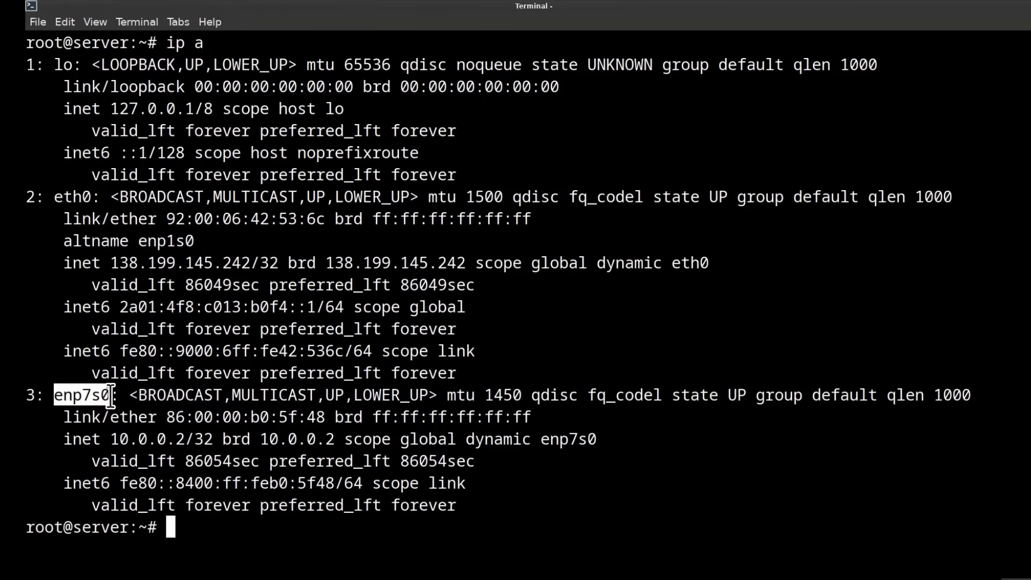
pyautogui.click(115, 439)
pyautogui.moveTo(115, 439); pyautogui.dragTo(184, 437)
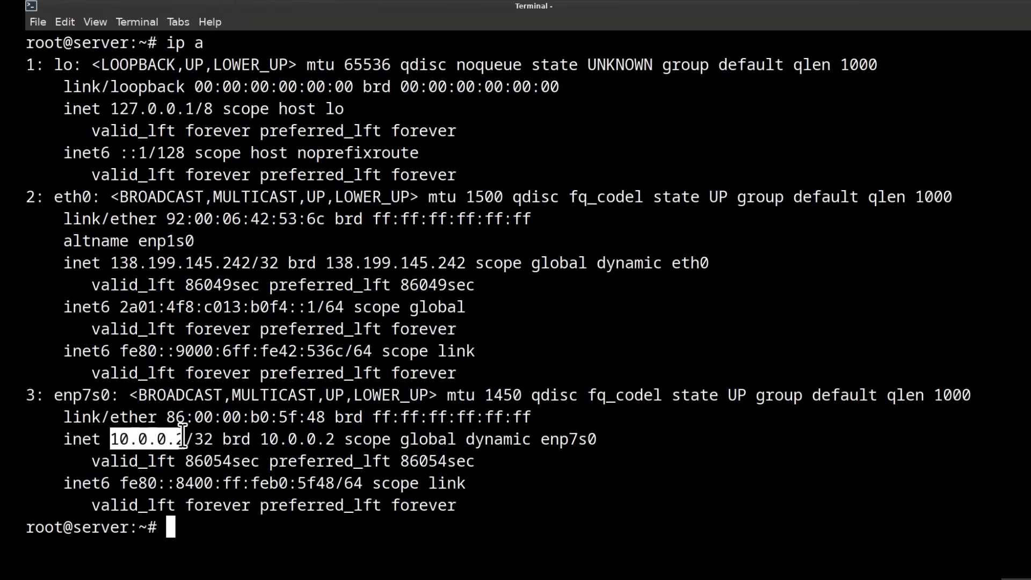
pyautogui.click(162, 492)
pyautogui.moveTo(52, 398); pyautogui.dragTo(120, 397)
pyautogui.moveTo(113, 439); pyautogui.dragTo(185, 438)
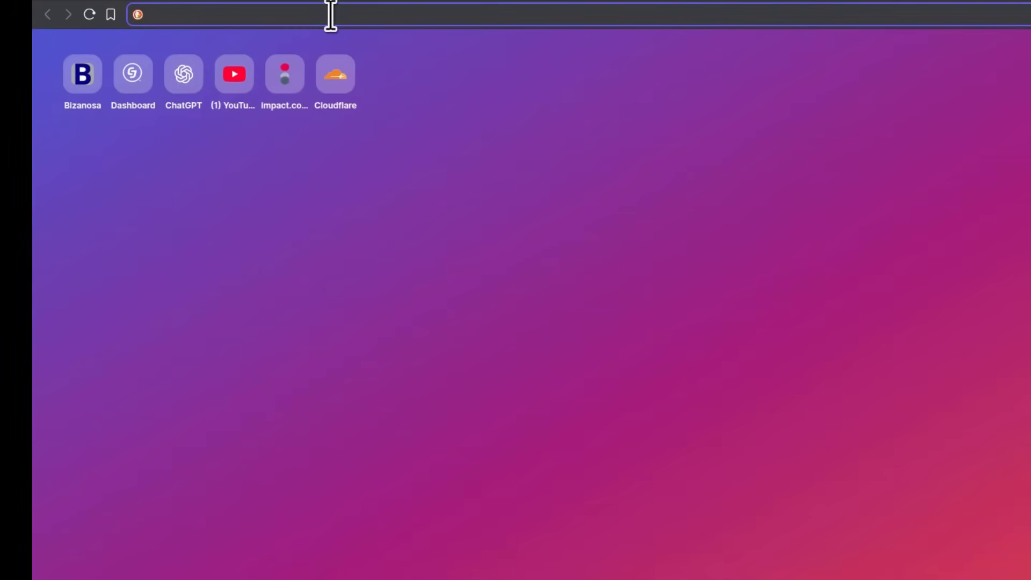
# - Load the server's copied public IP address, 138.199.145.242, in the web browser
pyautogui.rightClick(329, 14)
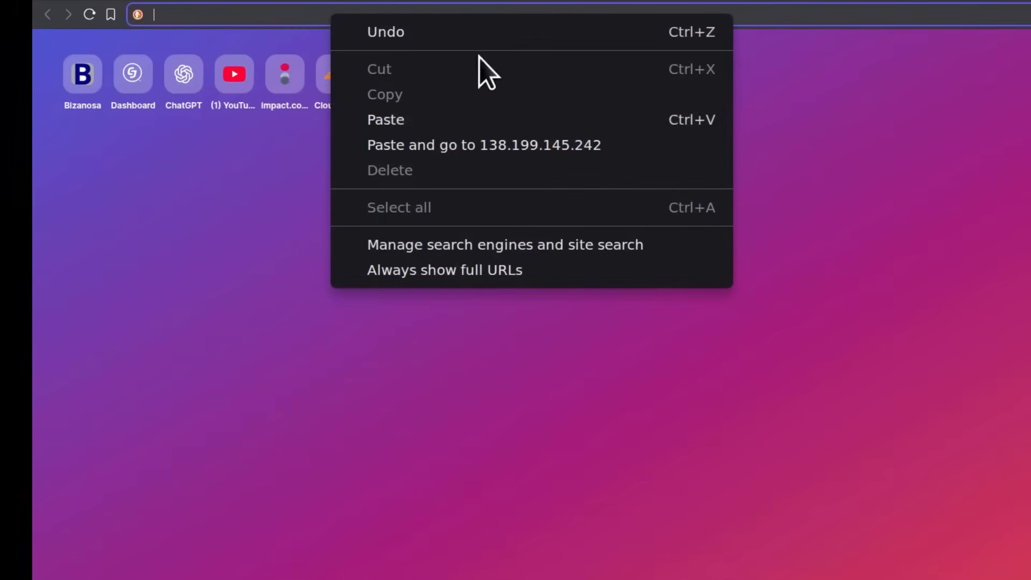
pyautogui.click(461, 154)
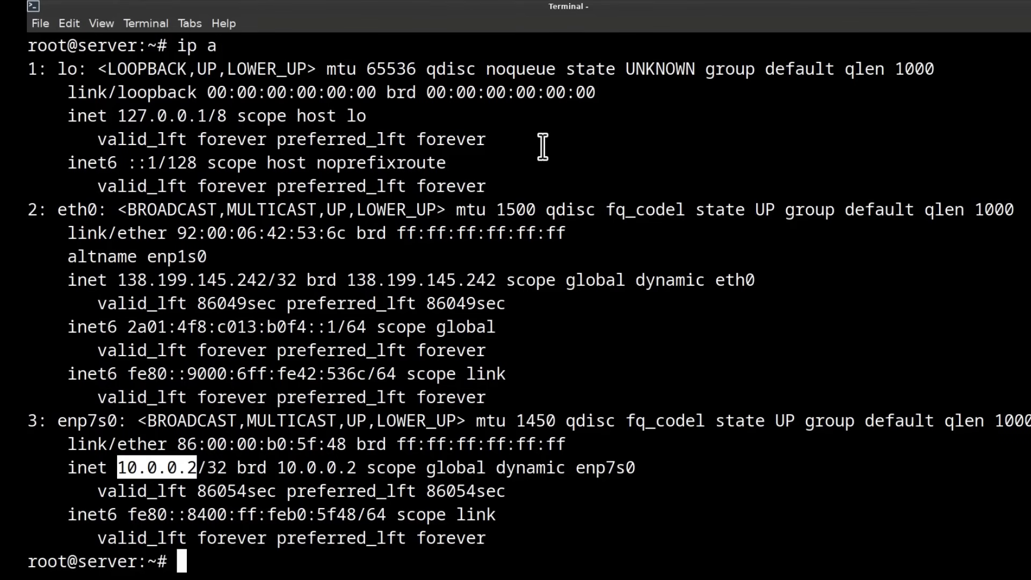
# - Switch to the terminal and install the nginx web server with apt install nginx, accepting the installation
pyautogui.write('apt inst')
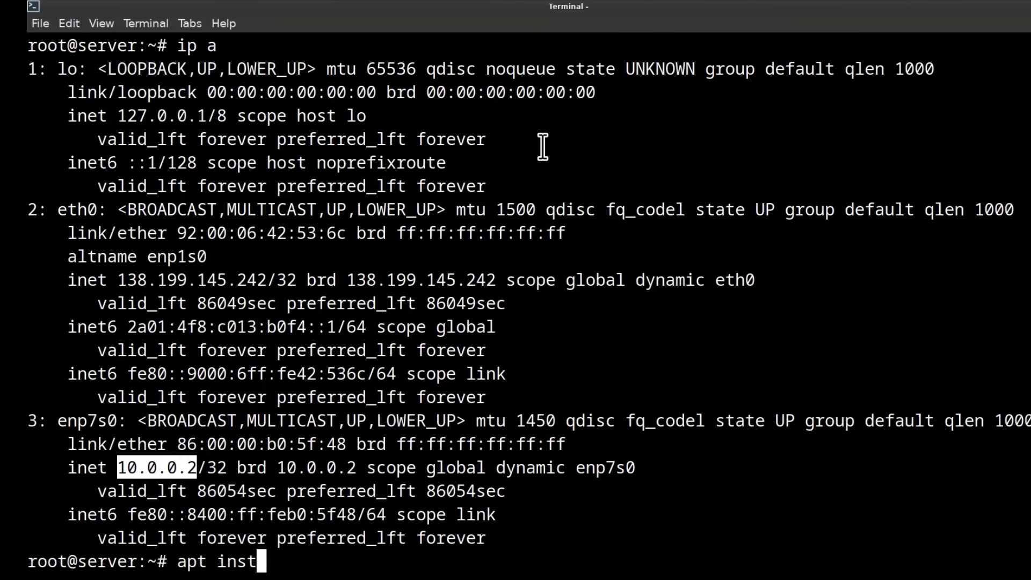
pyautogui.write('all ngi')
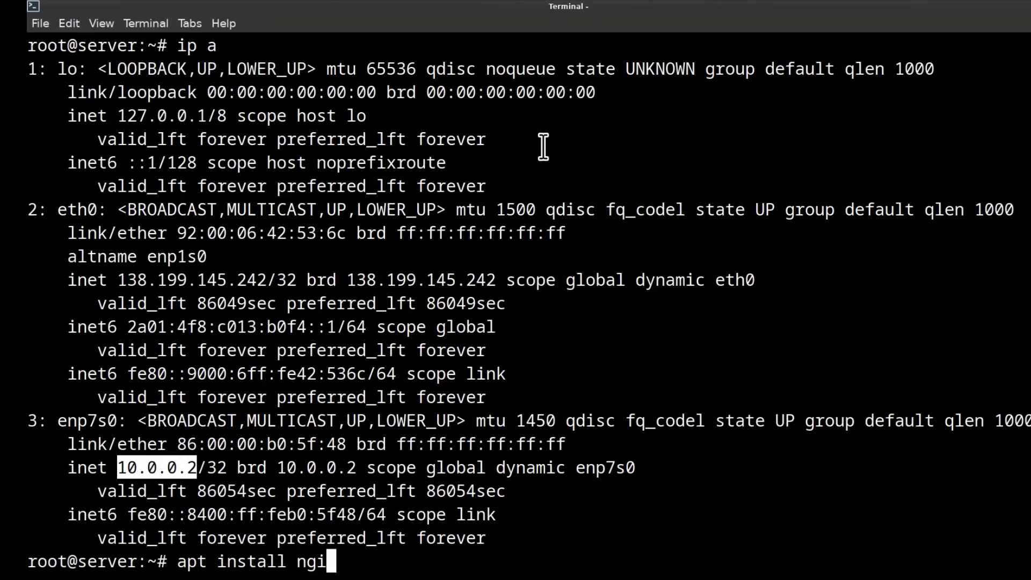
pyautogui.write('nx')
pyautogui.press('Return')
pyautogui.press('Return')
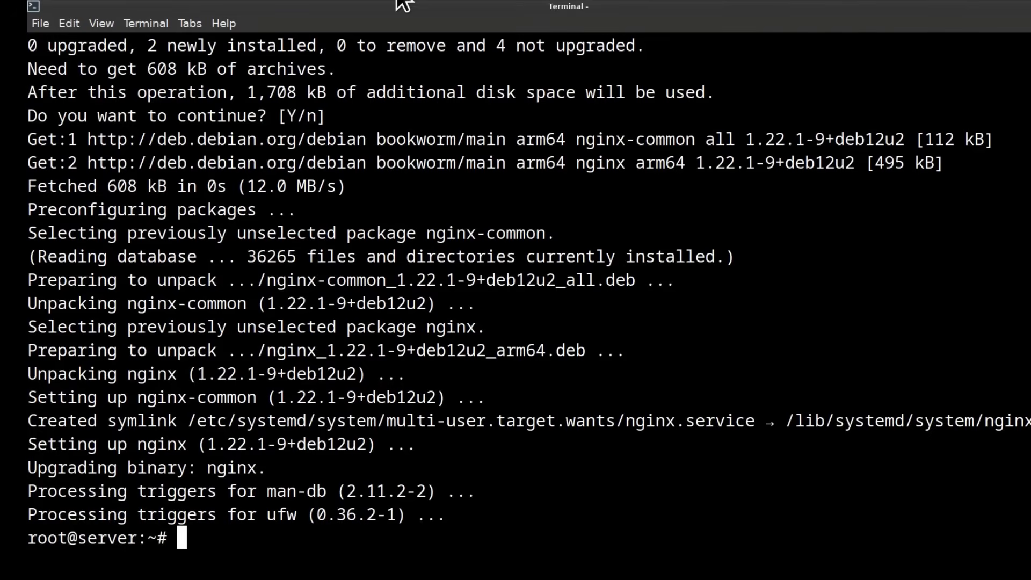
# - Switch to the browser, reload the page at 138.199.145.242, and return to the server's overview in Hetzner Console
pyautogui.hotkey('alt', 'Tab')
pyautogui.click(74, 13)
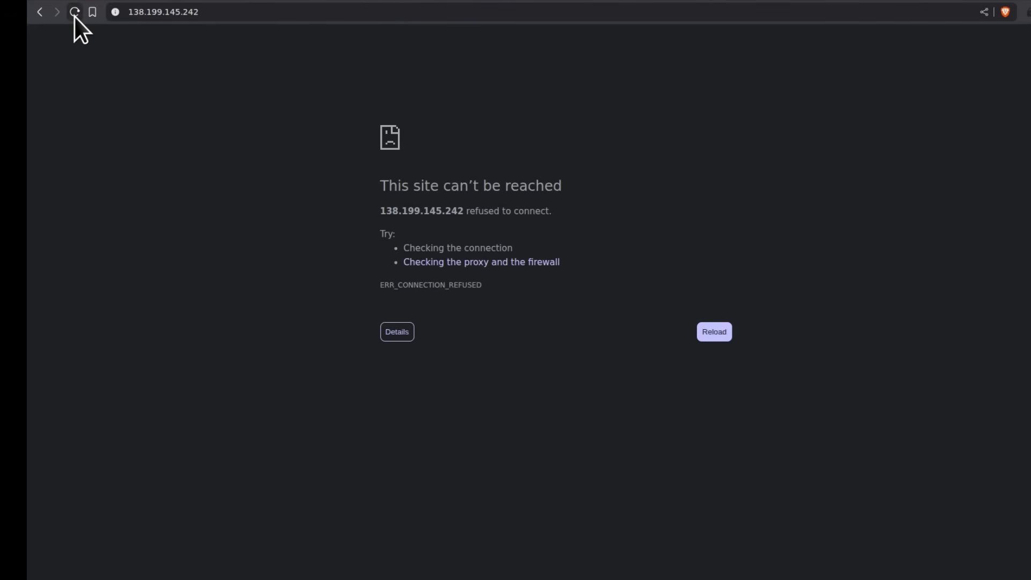
pyautogui.click(75, 12)
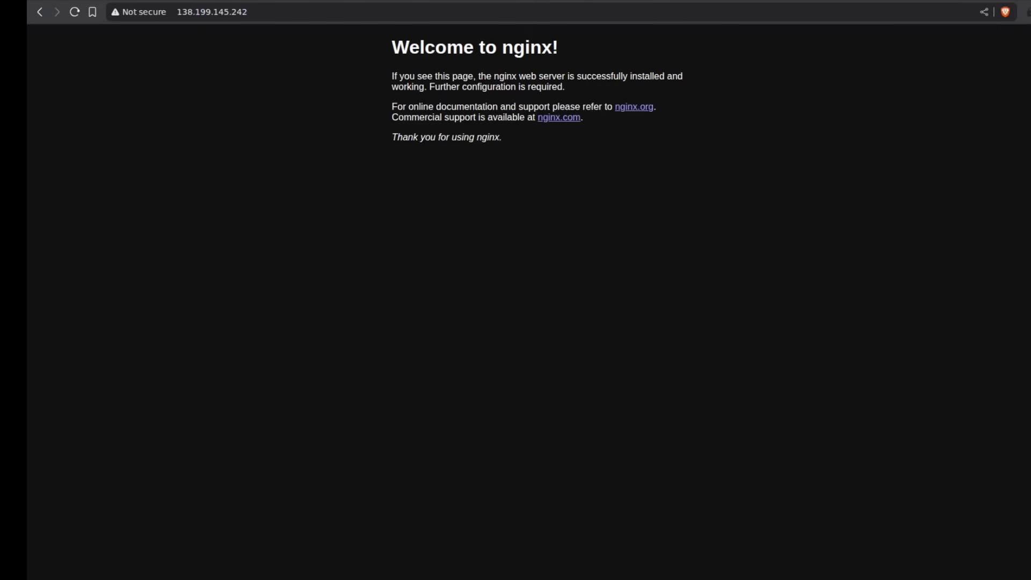
pyautogui.click(77, 17)
pyautogui.hotkey('ctrl', 'Tab')
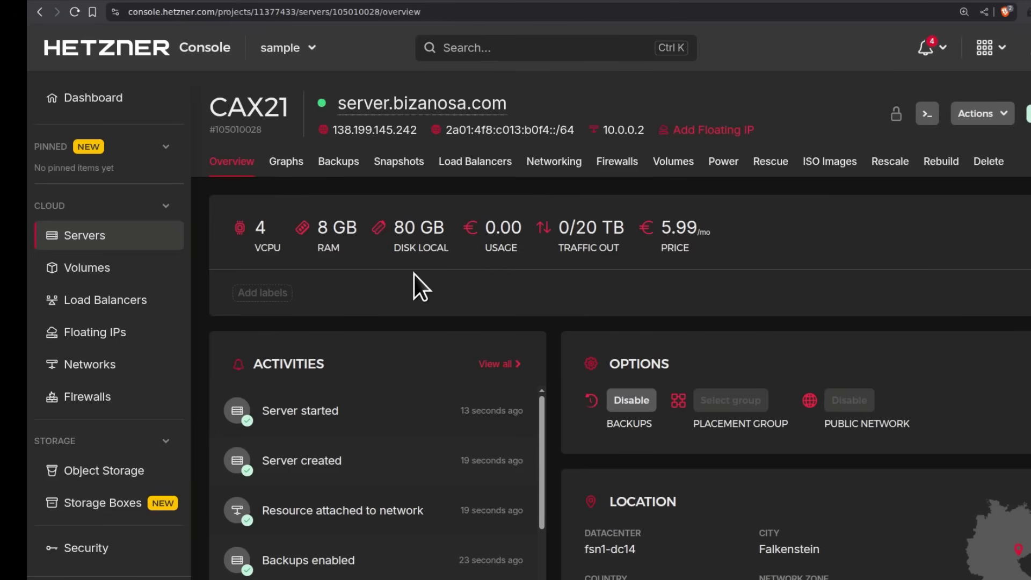
# - Switch to the terminal, refresh the package lists with apt update, and install the available upgrades with apt upgrade
pyautogui.click(406, 0)
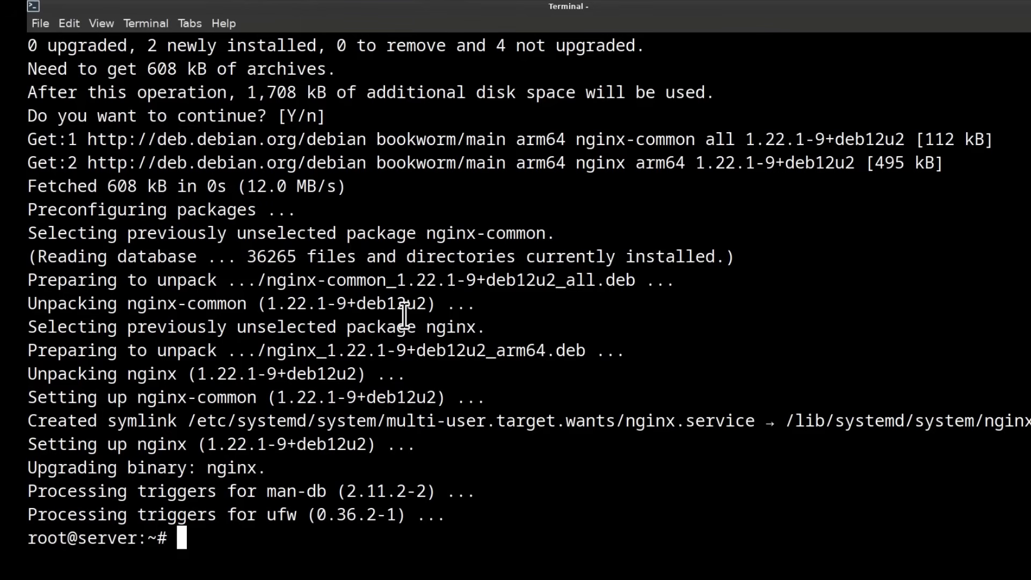
pyautogui.write('apt ')
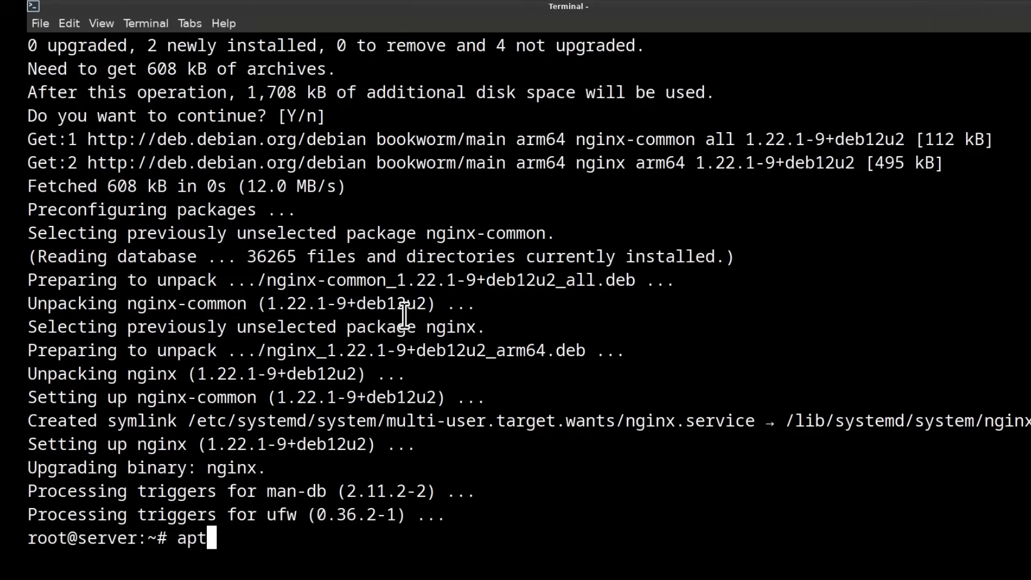
pyautogui.write('update')
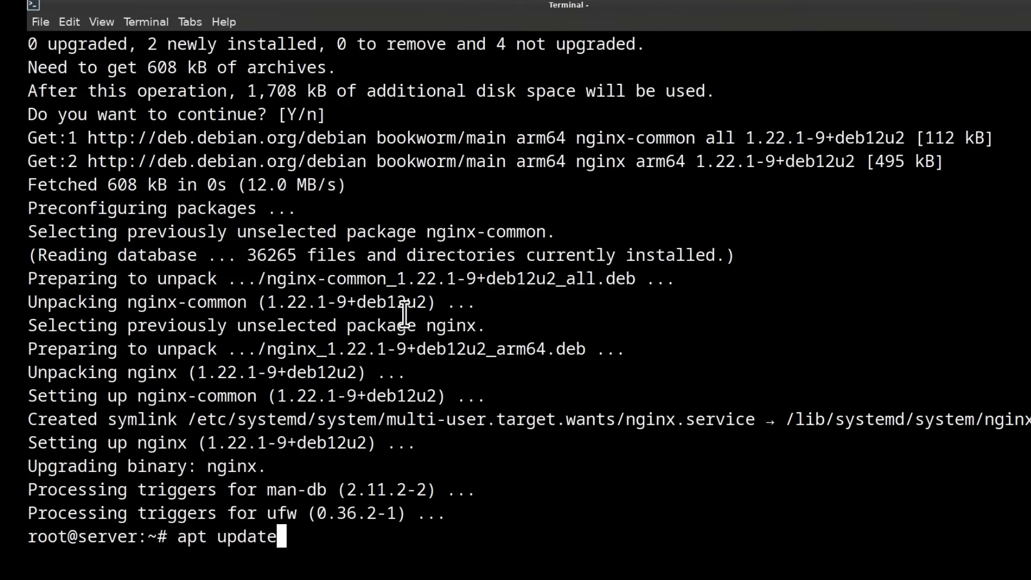
pyautogui.press('Return')
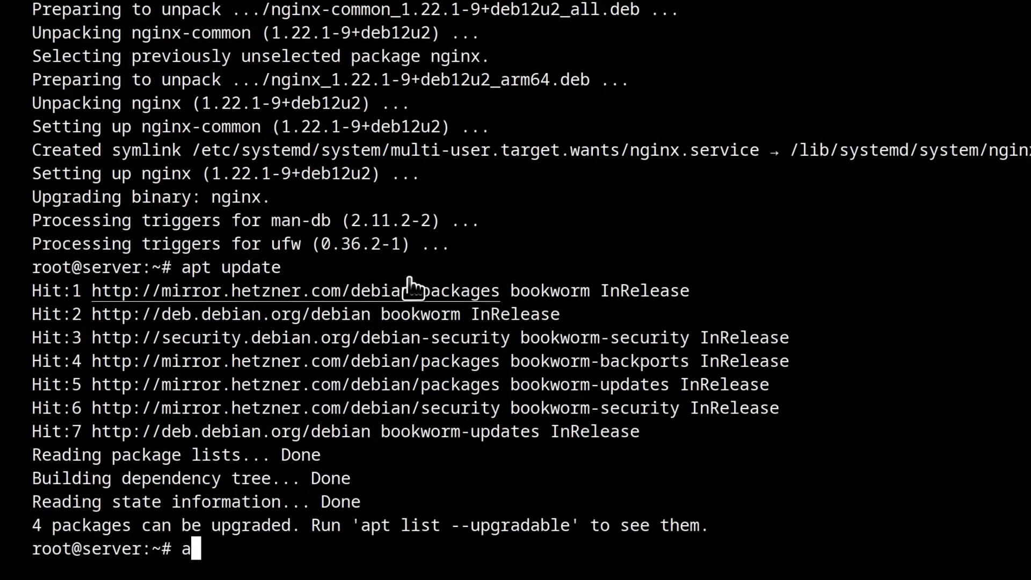
pyautogui.write('apt upgrade')
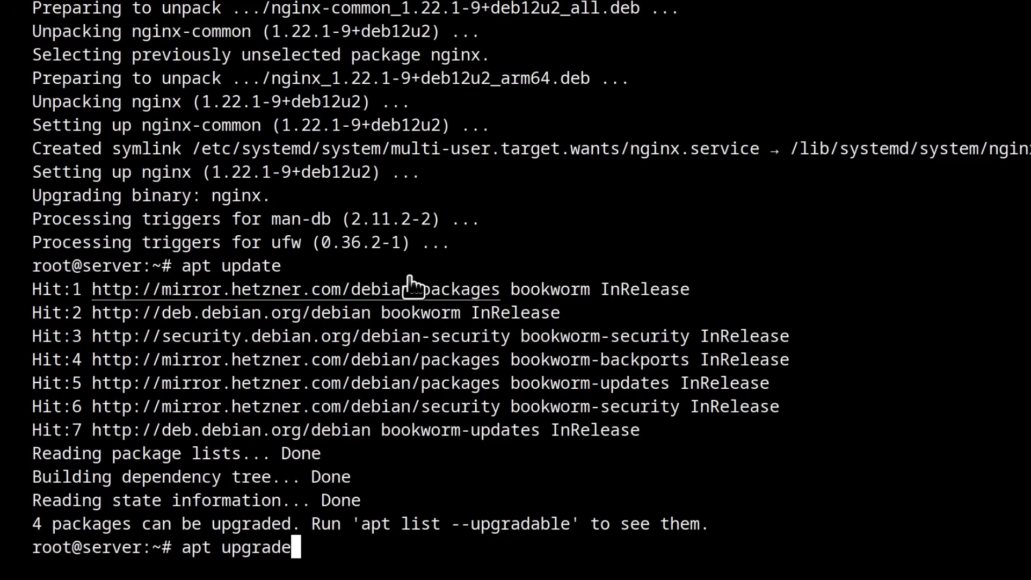
pyautogui.press('Return')
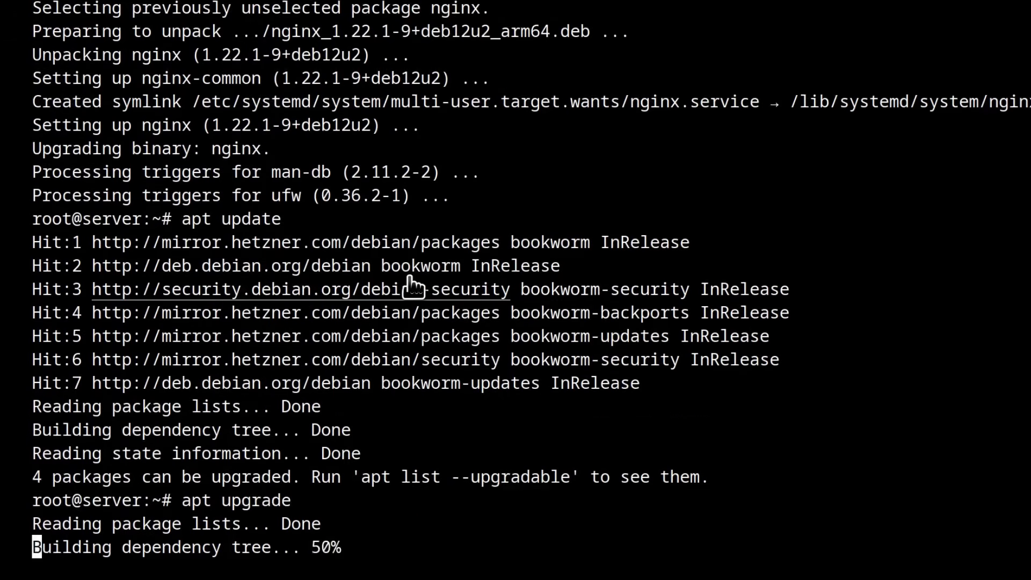
pyautogui.press('Return')
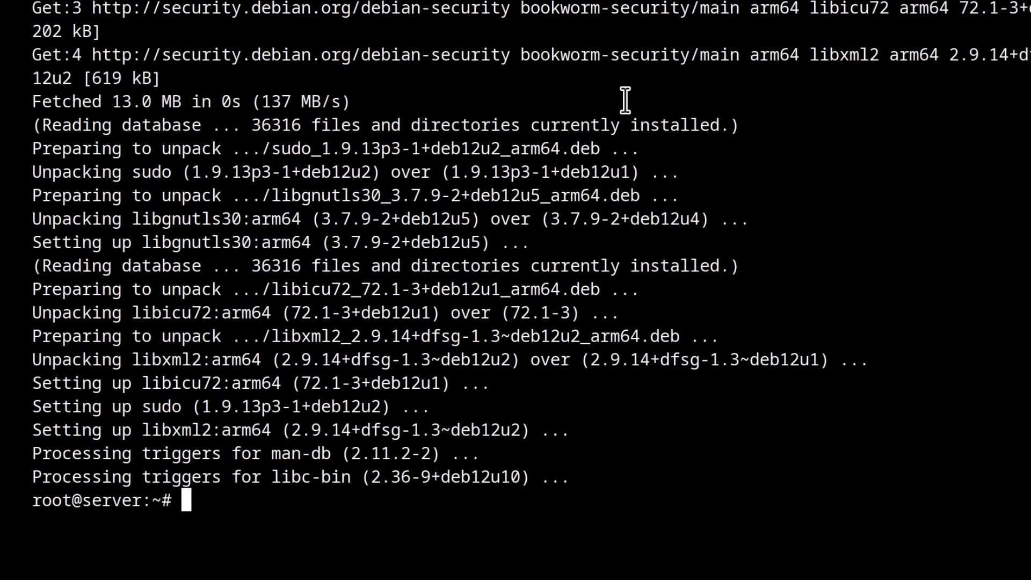
# - Run htop to inspect the server's processes and resource usage
pyautogui.write('htop')
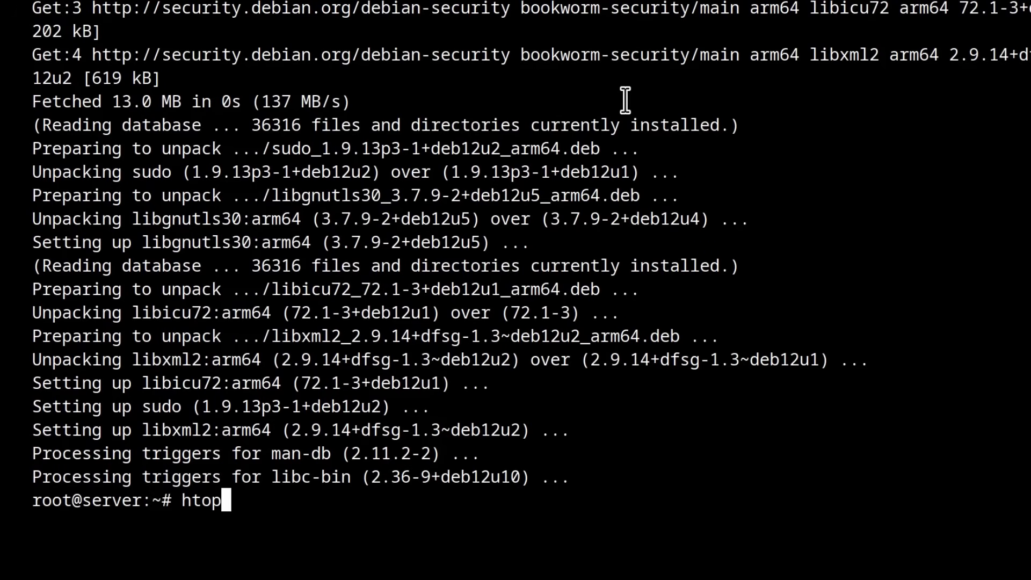
pyautogui.press('Return')
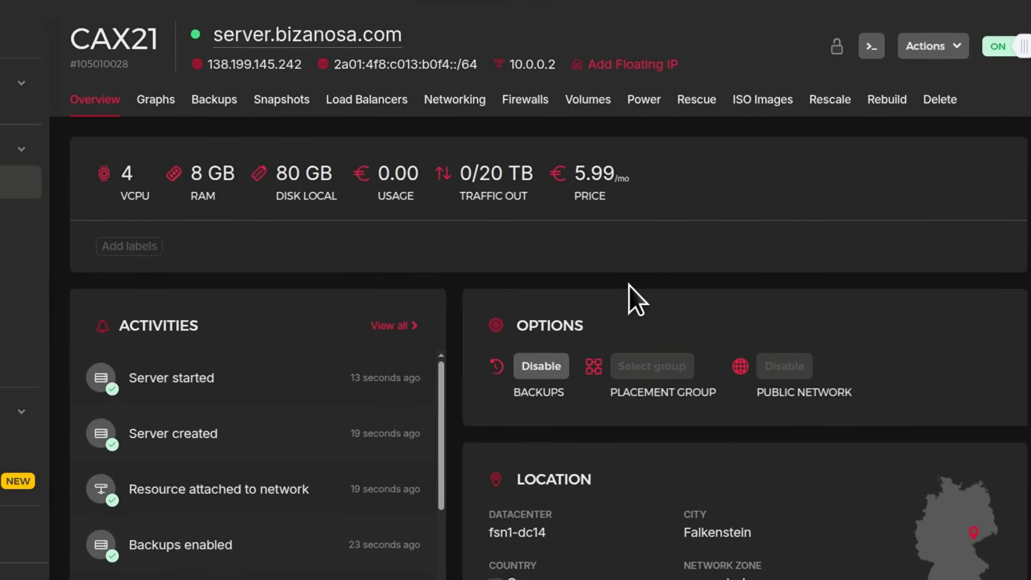
# - Switch to Hetzner Console, open the server's Rescale page, and read the rescaling conditions and available plans
pyautogui.click(828, 100)
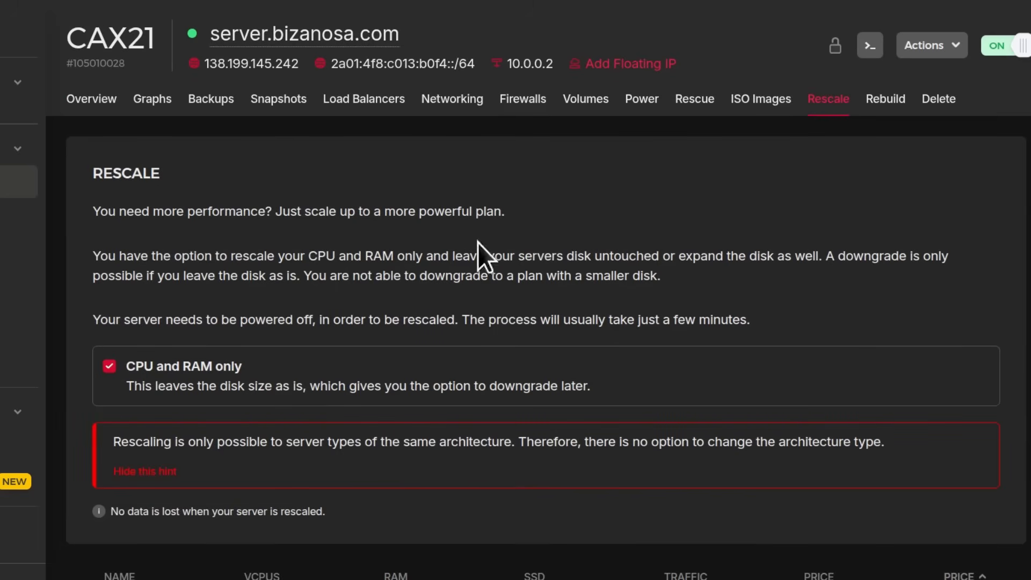
pyautogui.scroll(-3, 358, 282)
pyautogui.scroll(3, 322, 321)
pyautogui.scroll(-2, 430, 290)
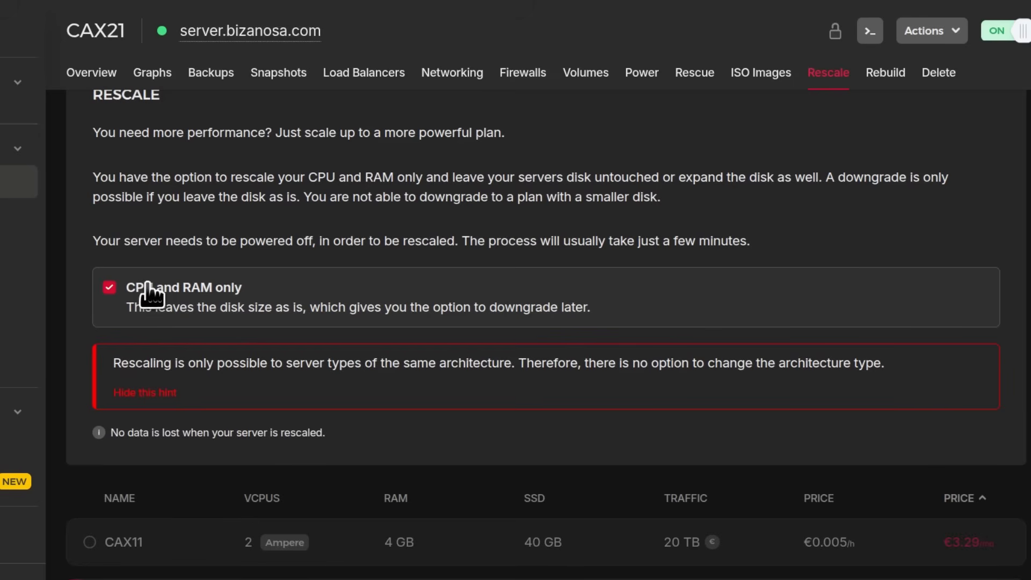
# - Disable the CPU and RAM only option and examine the SSD sizes offered by the larger plans
pyautogui.click(109, 288)
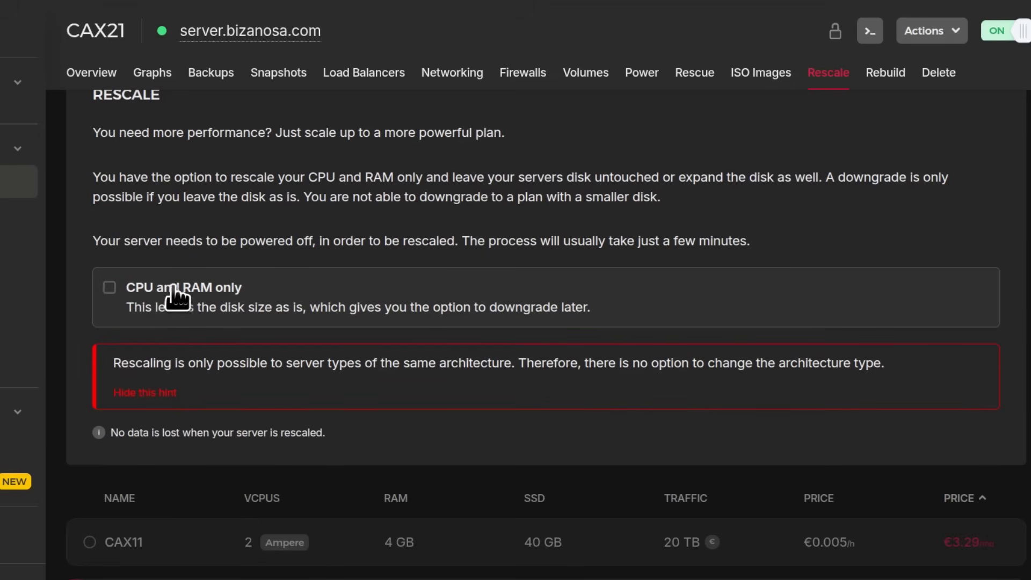
pyautogui.scroll(-3, 236, 280)
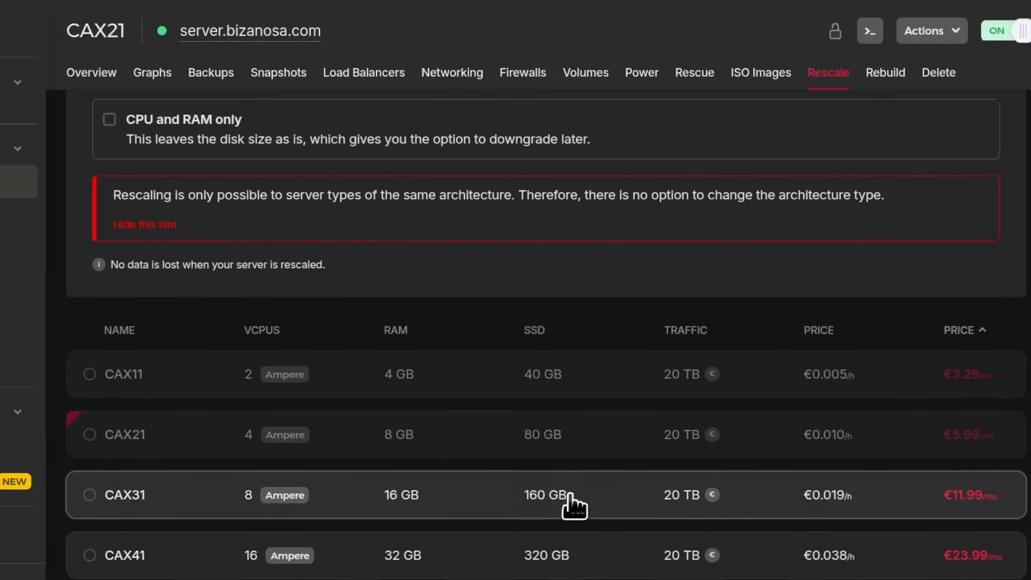
pyautogui.scroll(-3, 566, 508)
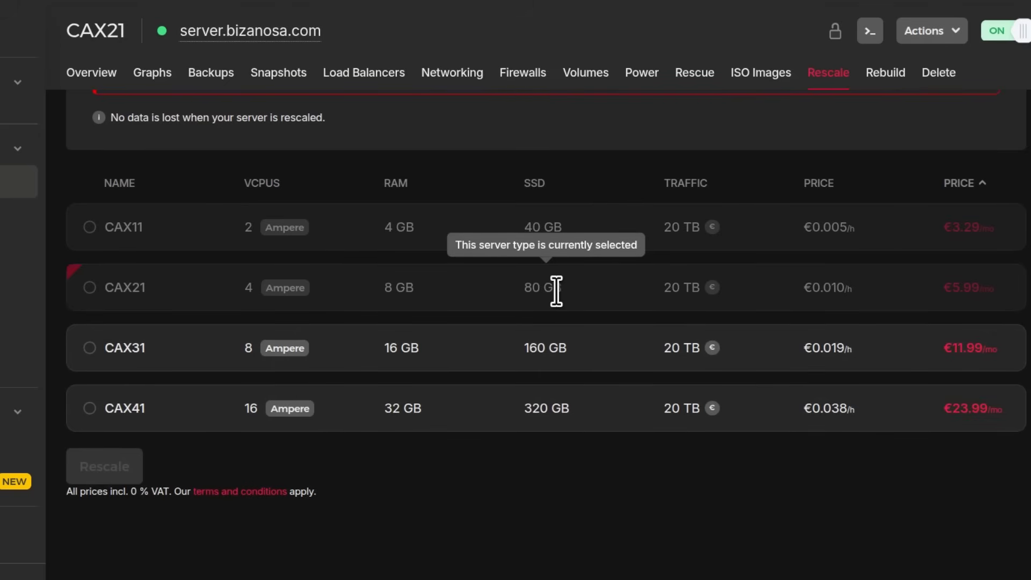
pyautogui.scroll(6, 253, 350)
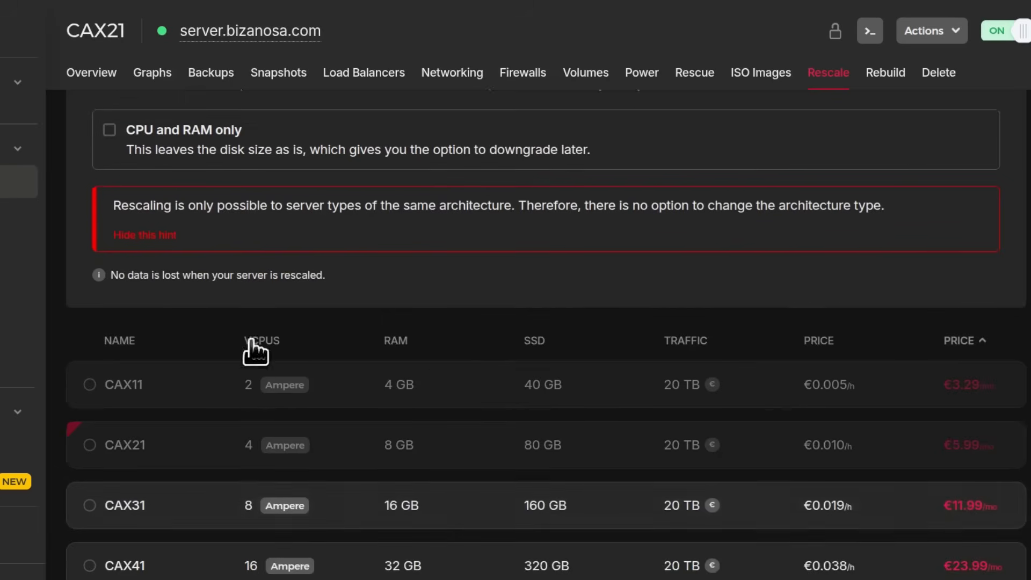
# - Re-enable CPU and RAM only and compare the CAX31 and CAX41 plans with the disk size left as is
pyautogui.click(109, 288)
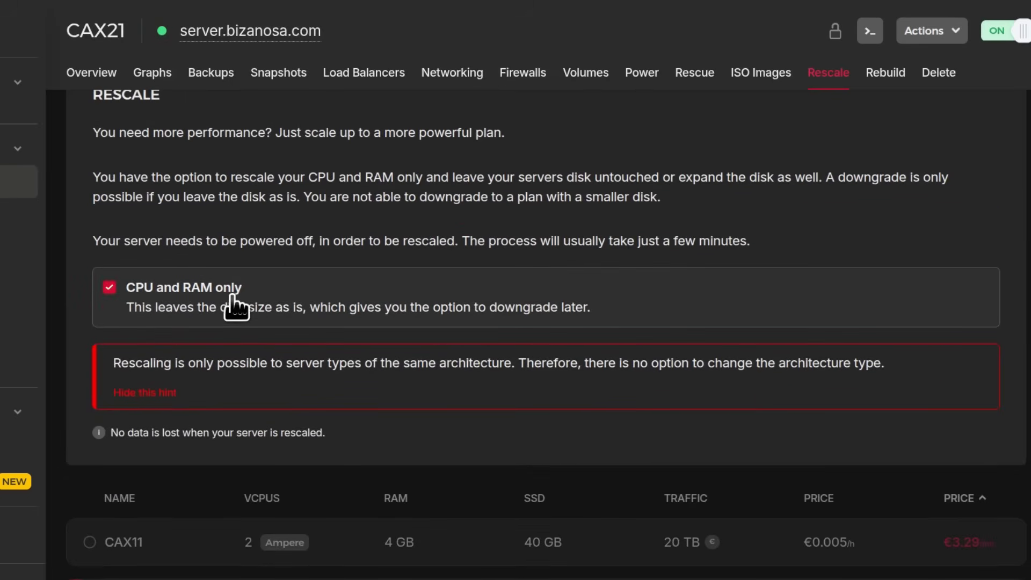
pyautogui.scroll(-6, 472, 311)
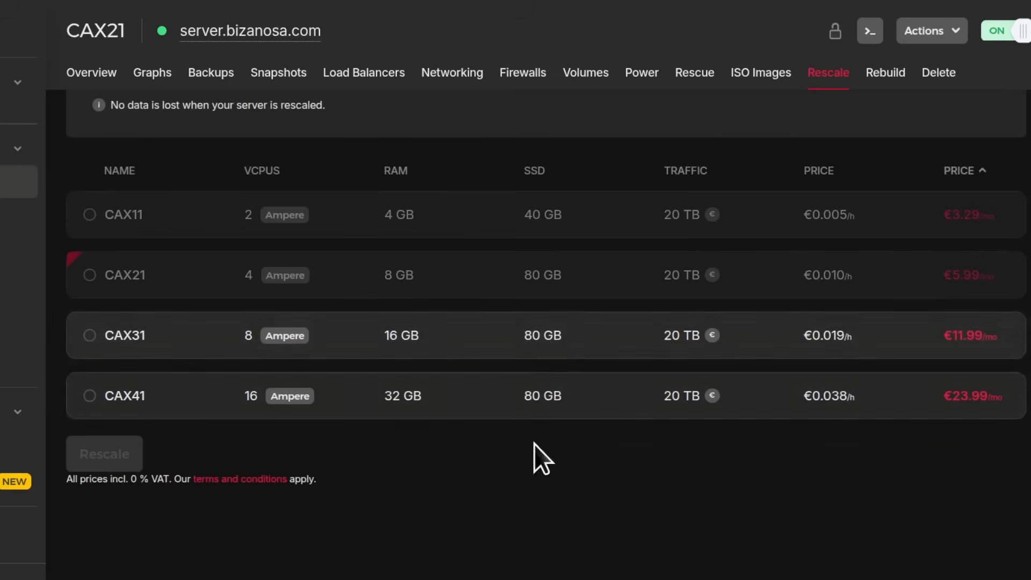
pyautogui.scroll(3, 540, 433)
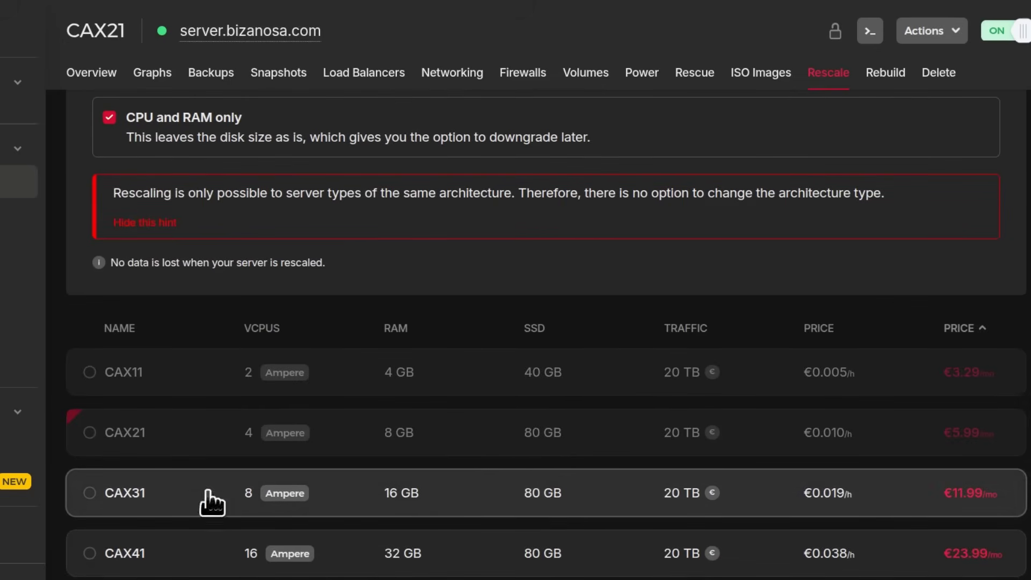
pyautogui.scroll(-3, 362, 420)
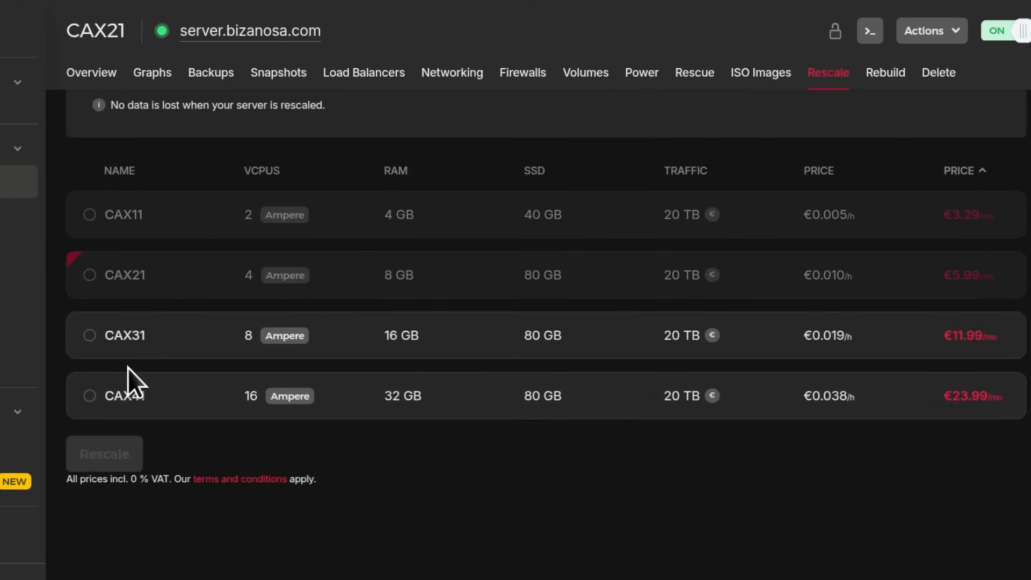
pyautogui.scroll(5, 402, 406)
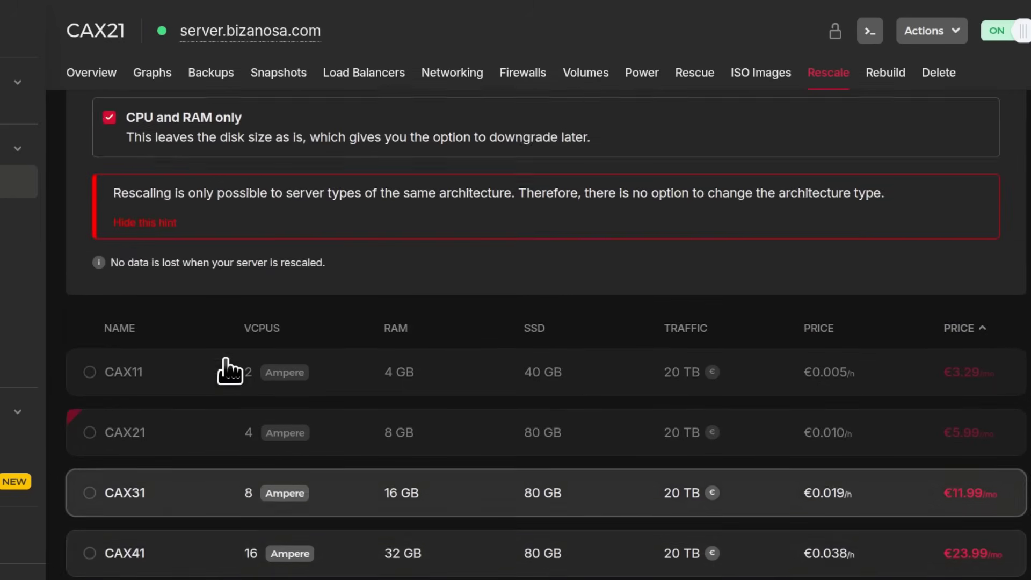
# - Turn off CPU and RAM only again and compare the current CAX21 plan's disk with those of CAX31 and CAX41
pyautogui.click(109, 196)
pyautogui.scroll(-5, 553, 330)
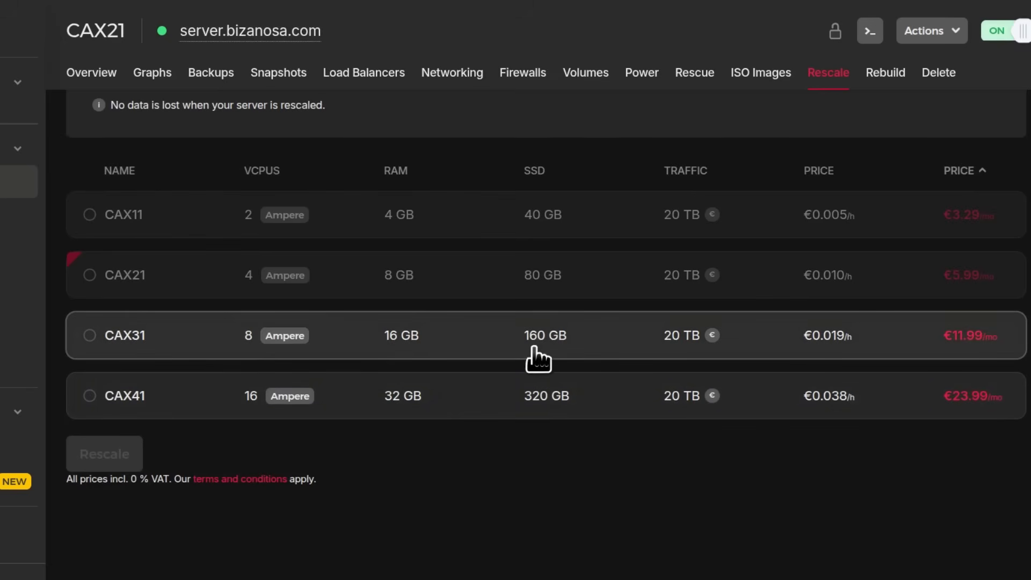
pyautogui.scroll(5, 324, 344)
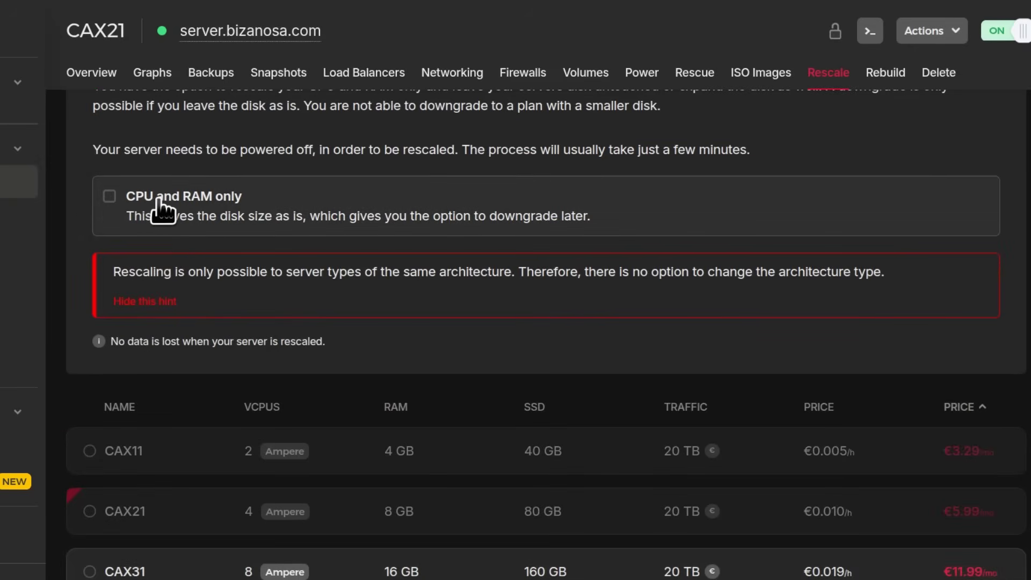
pyautogui.scroll(-2, 558, 355)
pyautogui.scroll(-1, 558, 349)
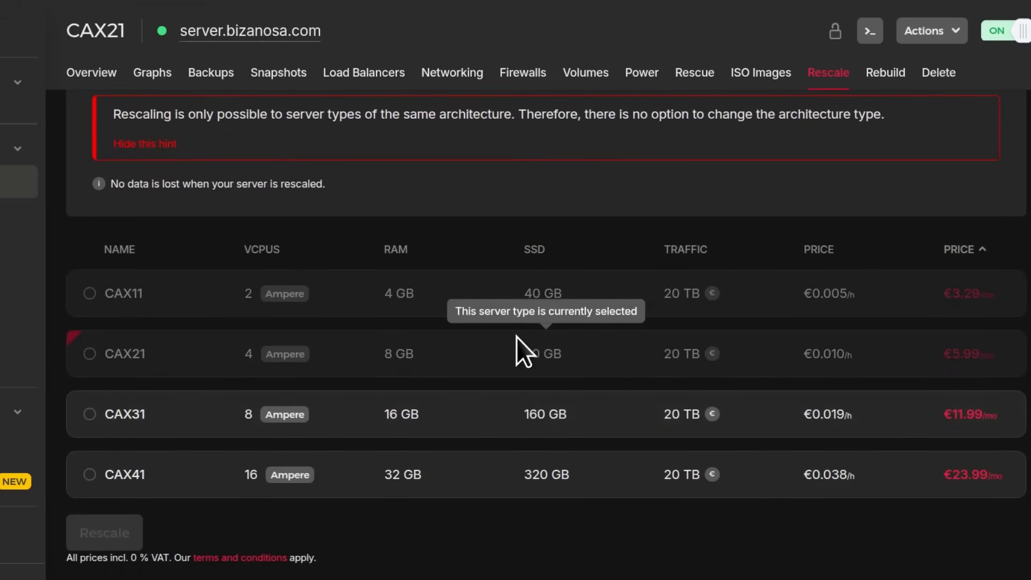
pyautogui.scroll(5, 521, 344)
pyautogui.scroll(-5, 352, 311)
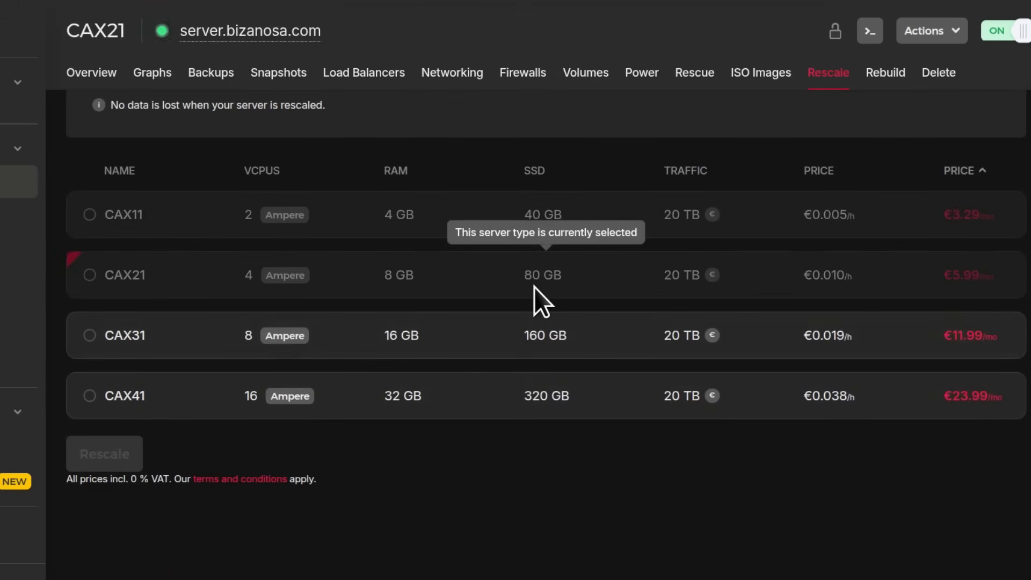
pyautogui.scroll(5, 433, 363)
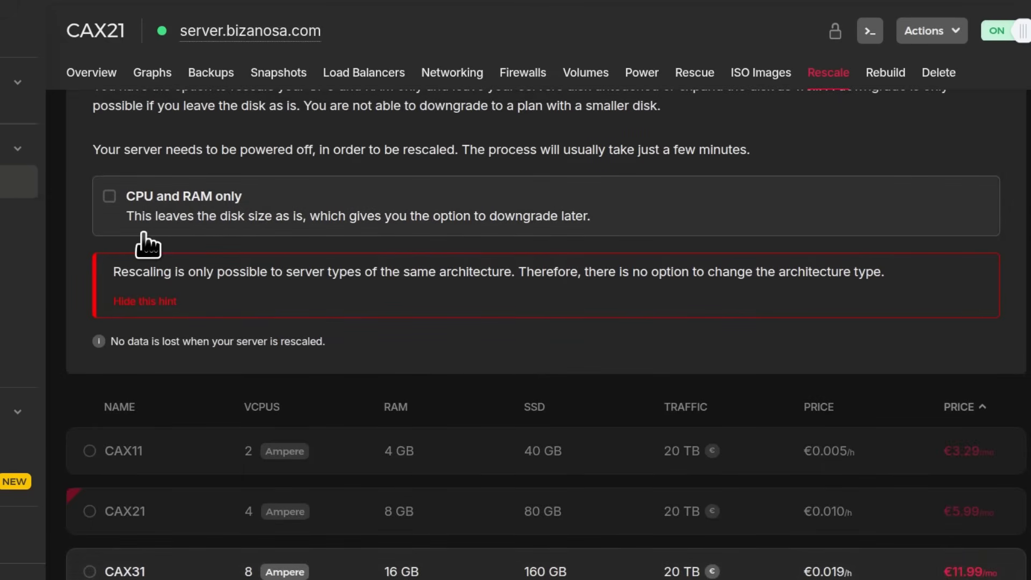
# - Restore the CPU and RAM only rescaling option and review the plan list with the disk size retained
pyautogui.click(109, 198)
pyautogui.scroll(-5, 512, 366)
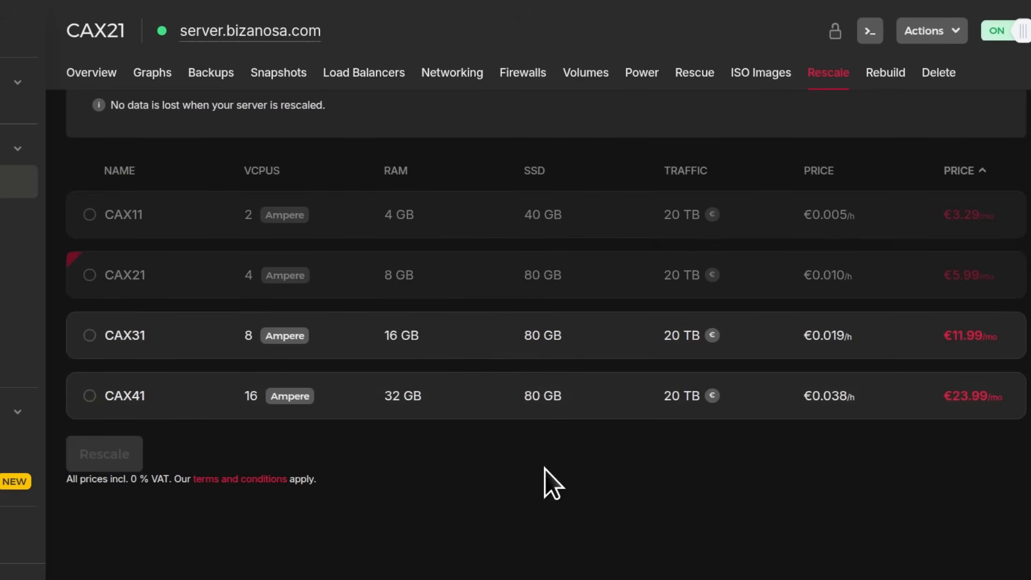
pyautogui.scroll(4, 493, 457)
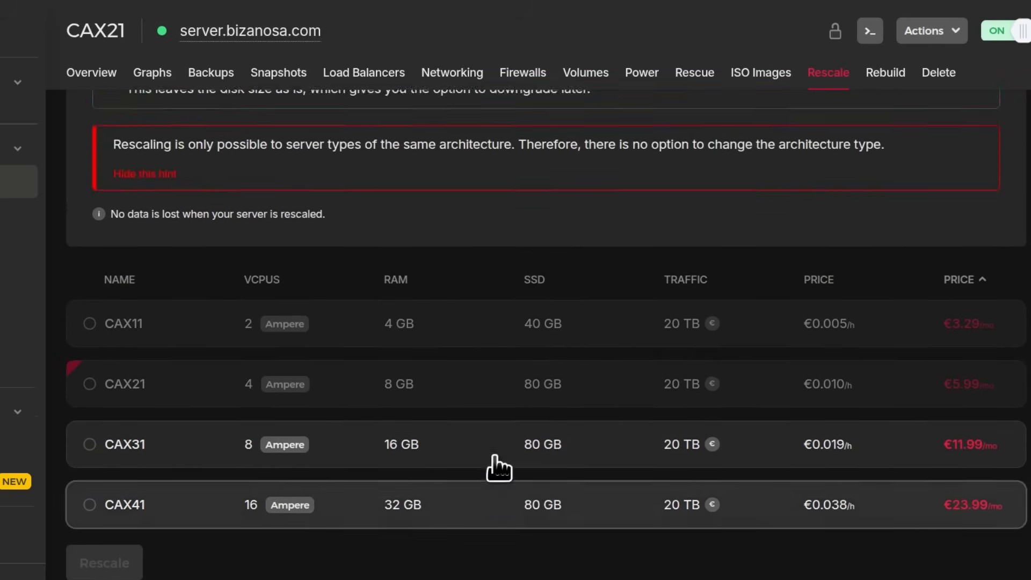
# - Power off the server and select the CAX31 plan as the rescaling target
pyautogui.scroll(-4, 476, 424)
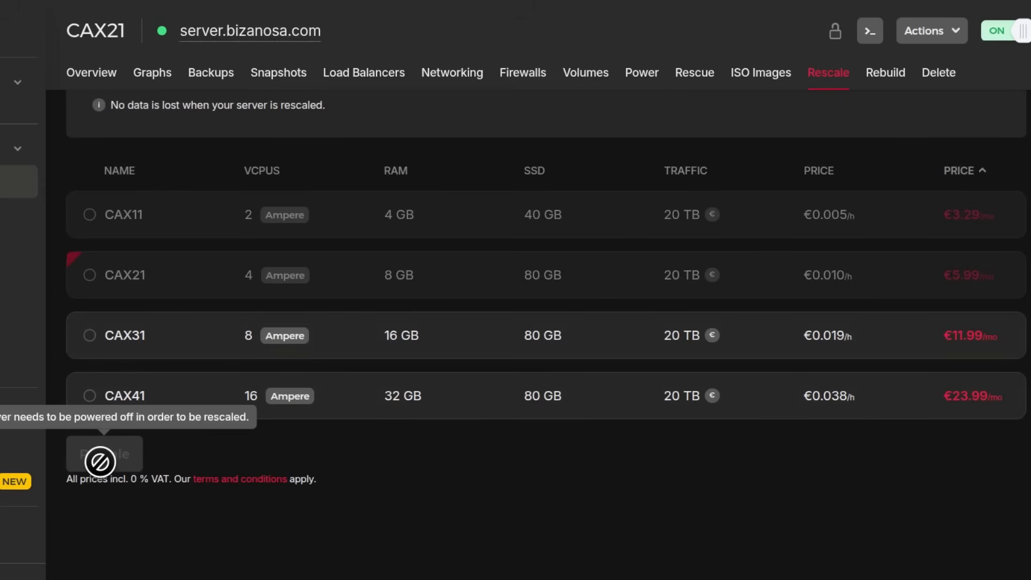
pyautogui.click(1017, 38)
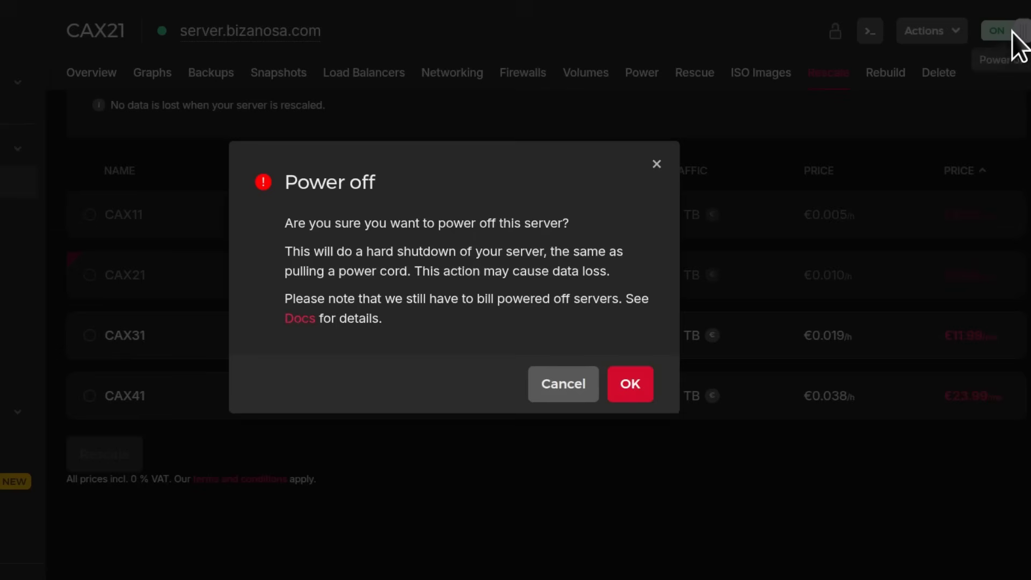
pyautogui.click(632, 384)
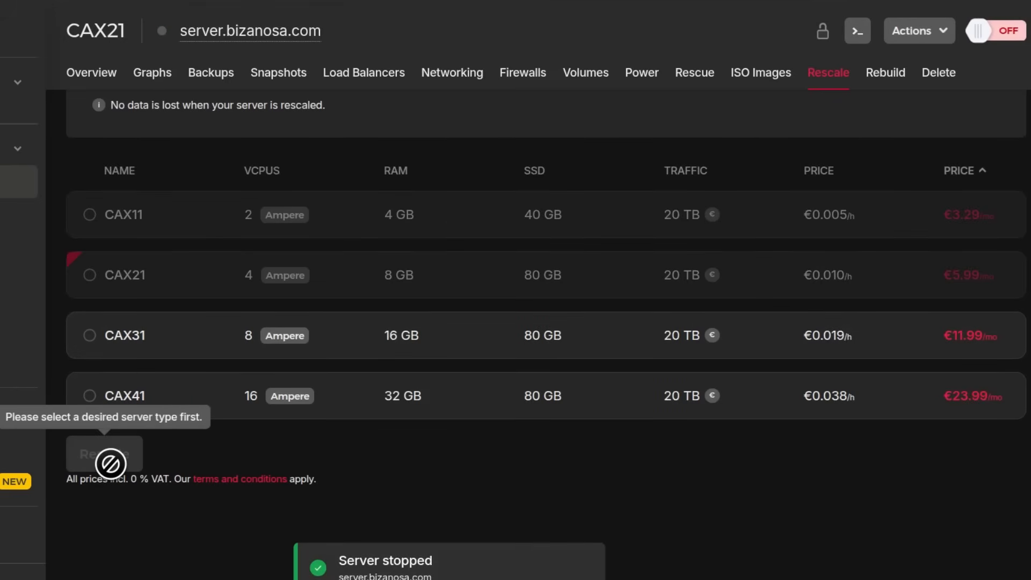
pyautogui.click(98, 325)
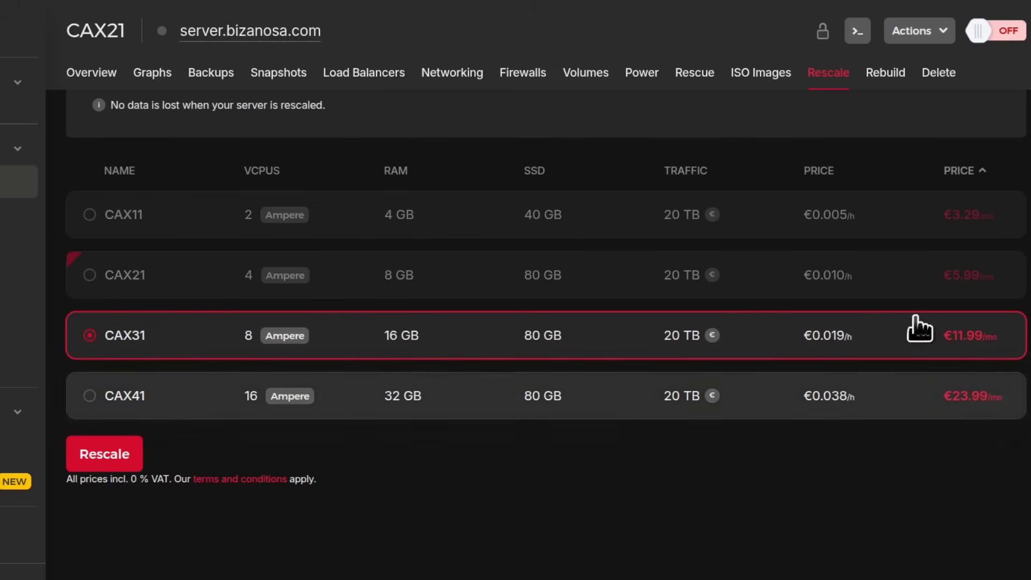
# - Power the server back on
pyautogui.click(1009, 34)
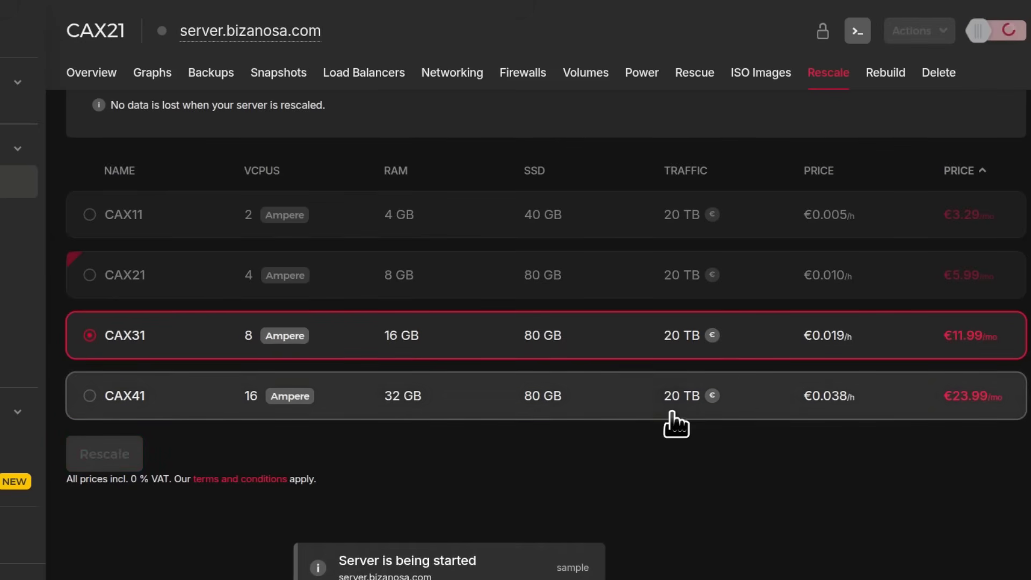
pyautogui.scroll(3, 747, 396)
pyautogui.scroll(5, 753, 382)
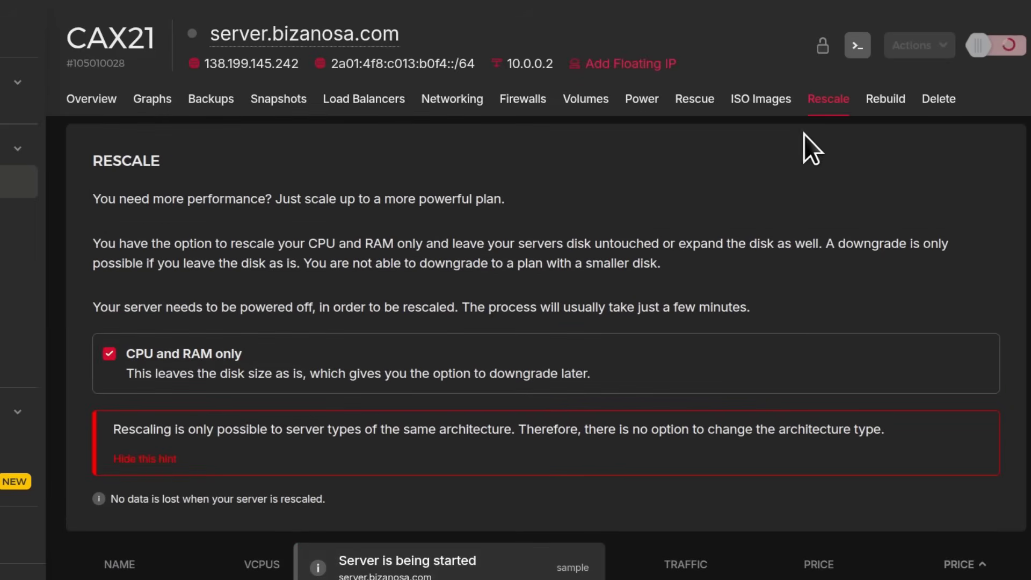
# - Open the server's rebuild options, review the available images and choose Ubuntu 24.04
pyautogui.click(889, 105)
pyautogui.click(889, 105)
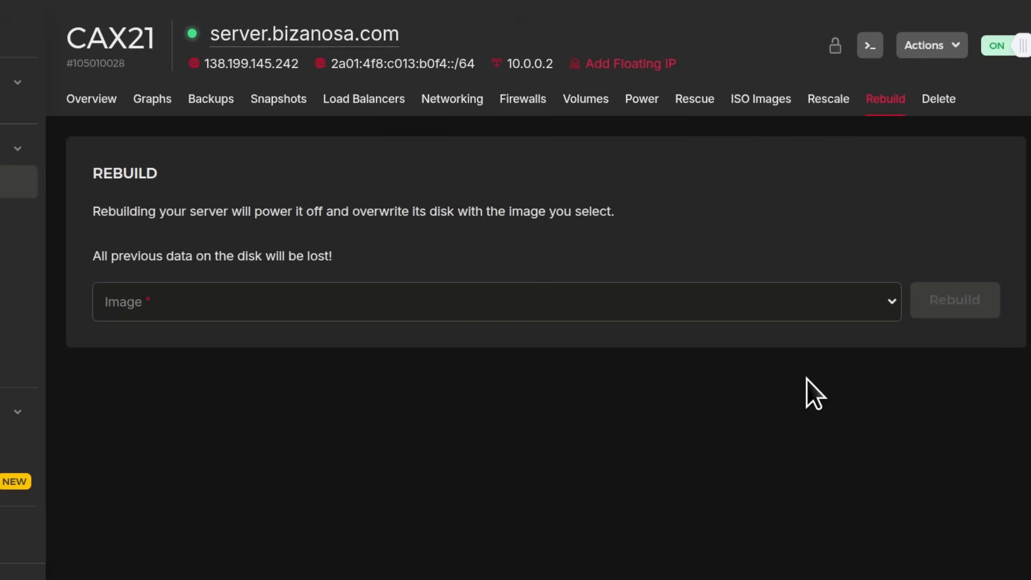
pyautogui.click(780, 303)
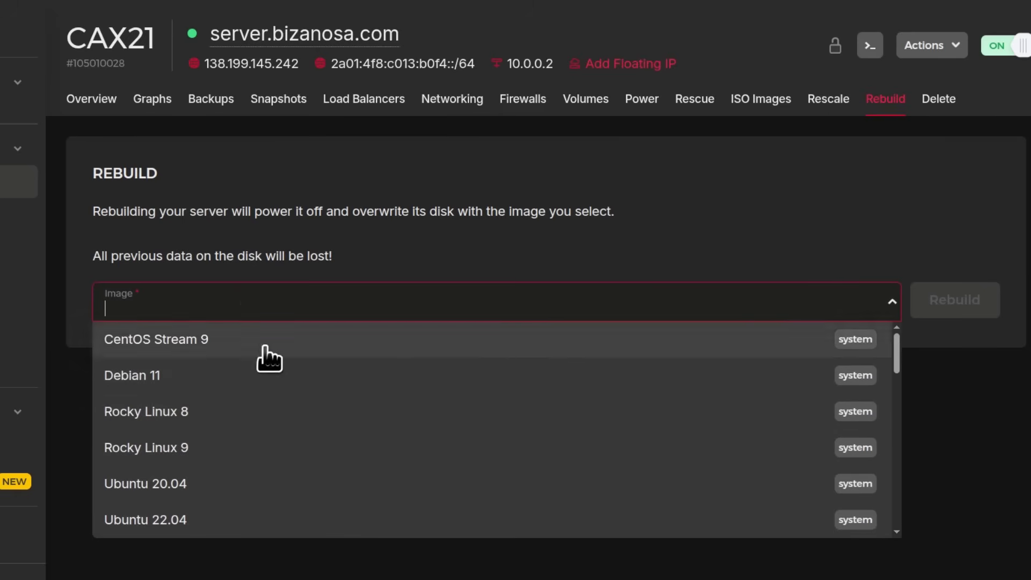
pyautogui.scroll(-3, 244, 473)
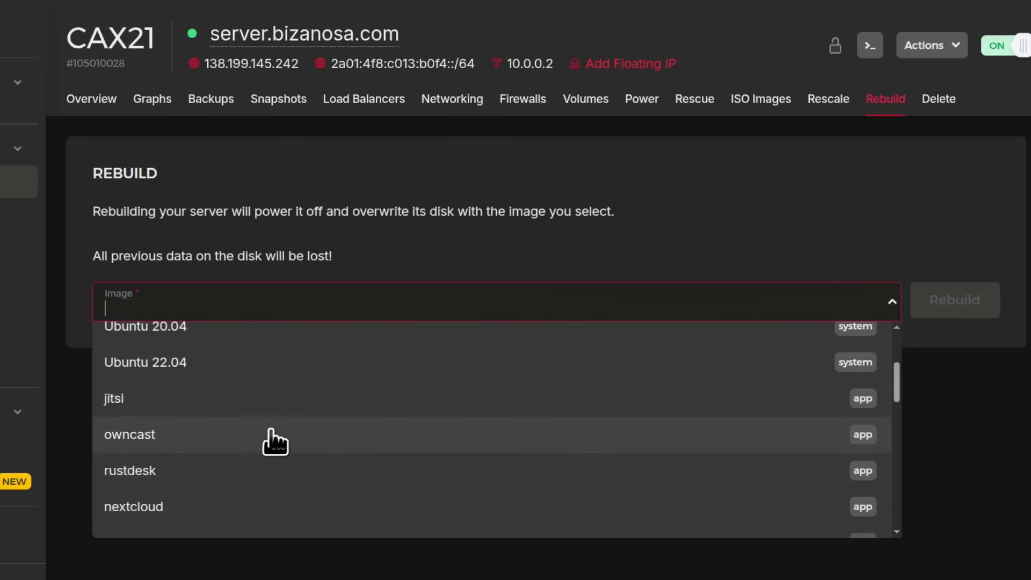
pyautogui.scroll(2, 276, 404)
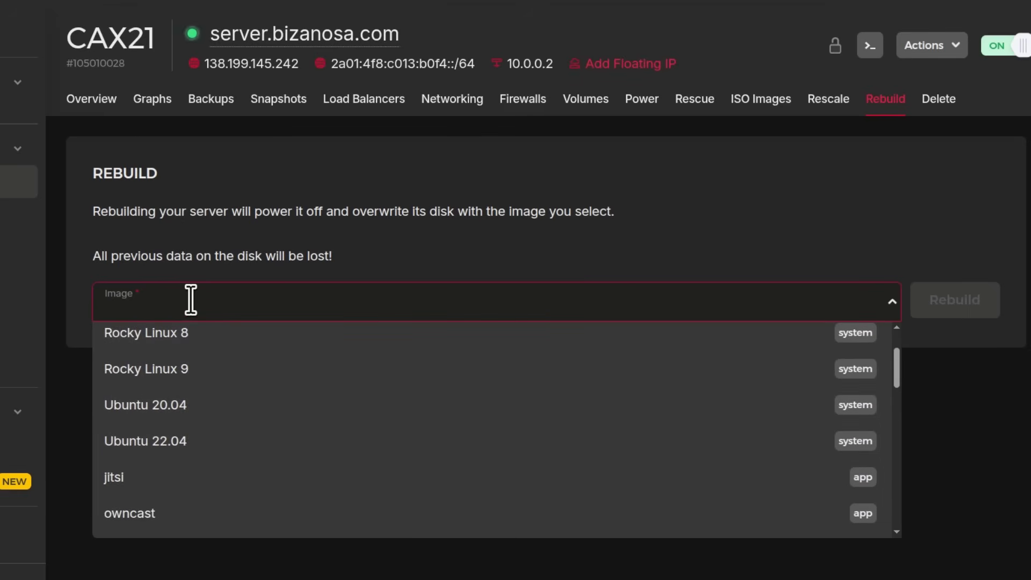
pyautogui.write('ub')
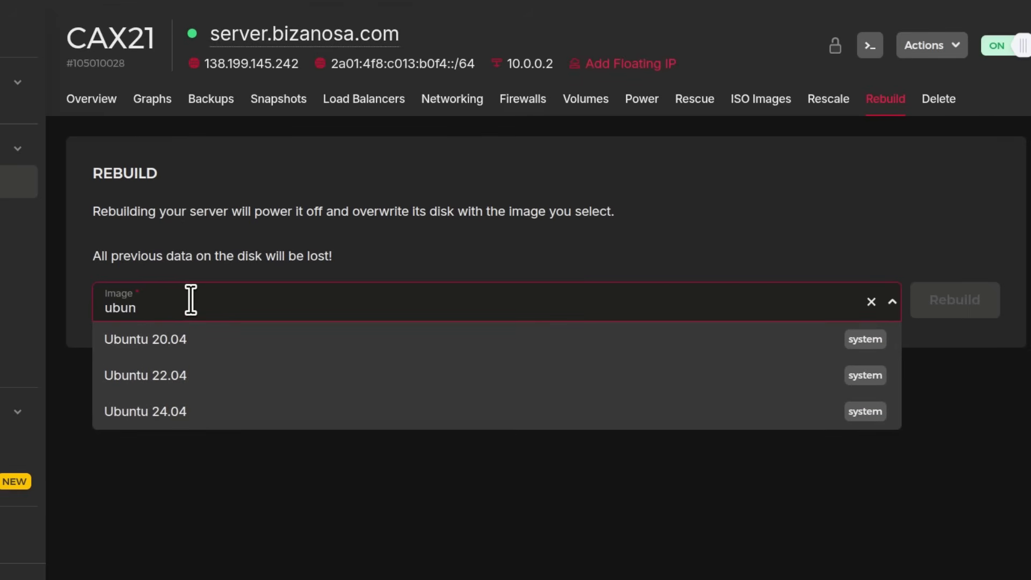
pyautogui.write('un')
pyautogui.click(156, 413)
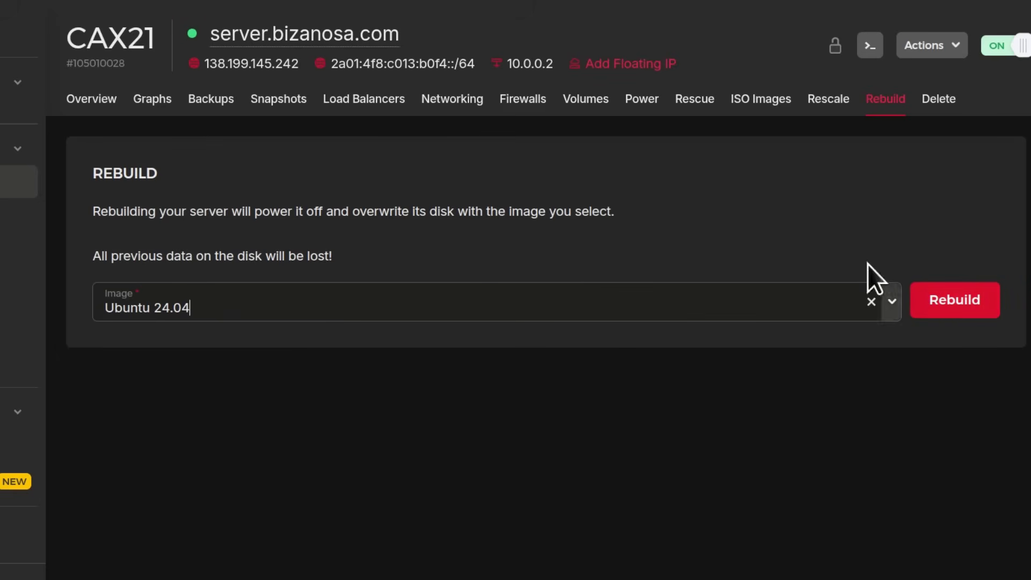
# - Rebuild the server with the chosen image, confirming with the resource name server.bizanosa.com
pyautogui.click(967, 308)
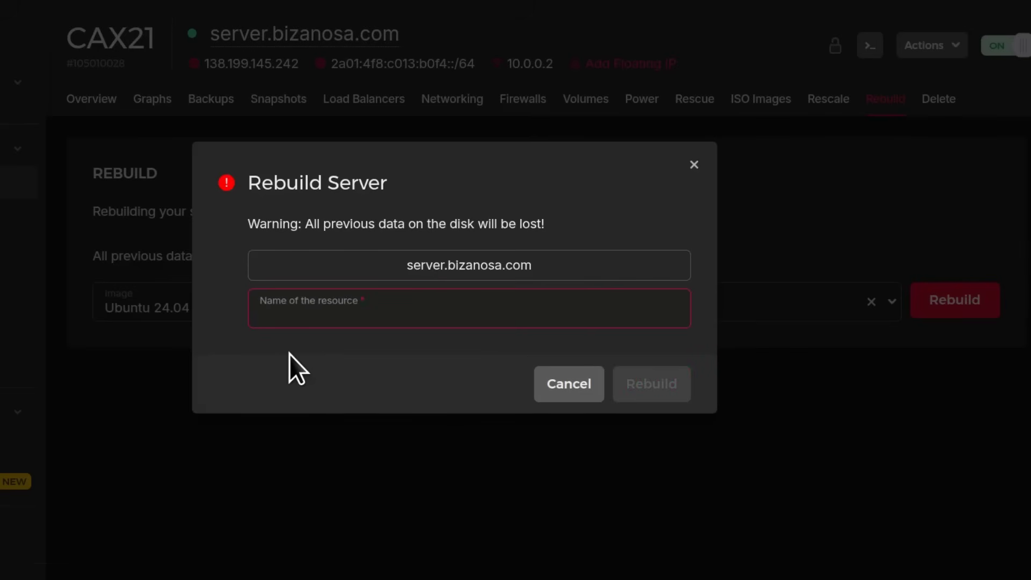
pyautogui.moveTo(458, 274)
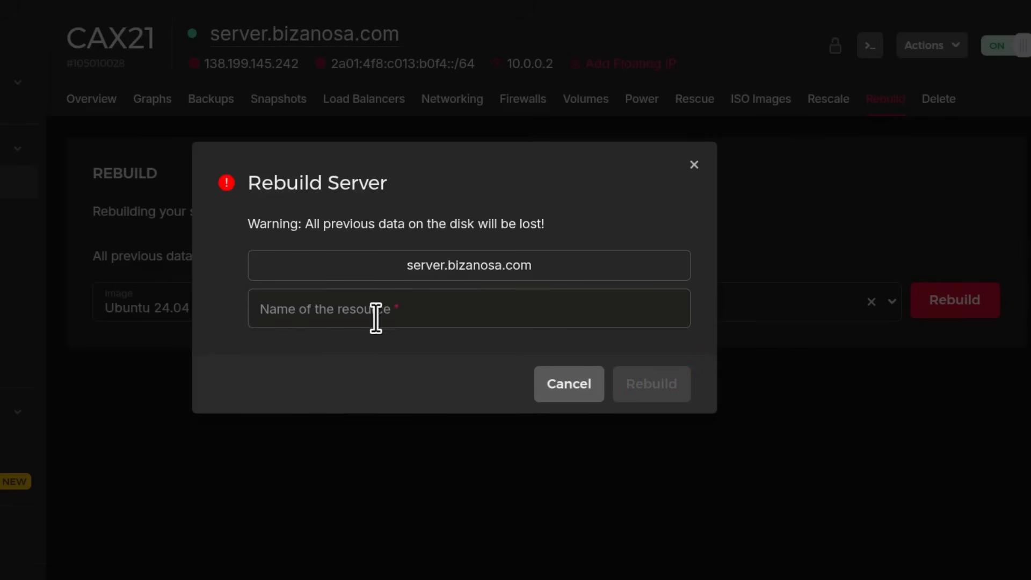
pyautogui.click(336, 315)
pyautogui.rightClick(337, 316)
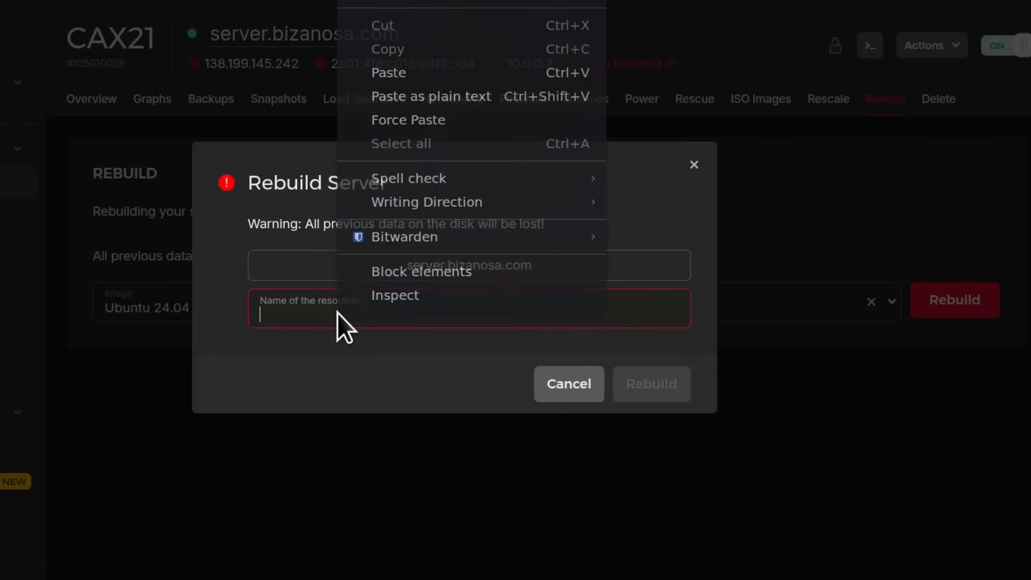
pyautogui.click(411, 80)
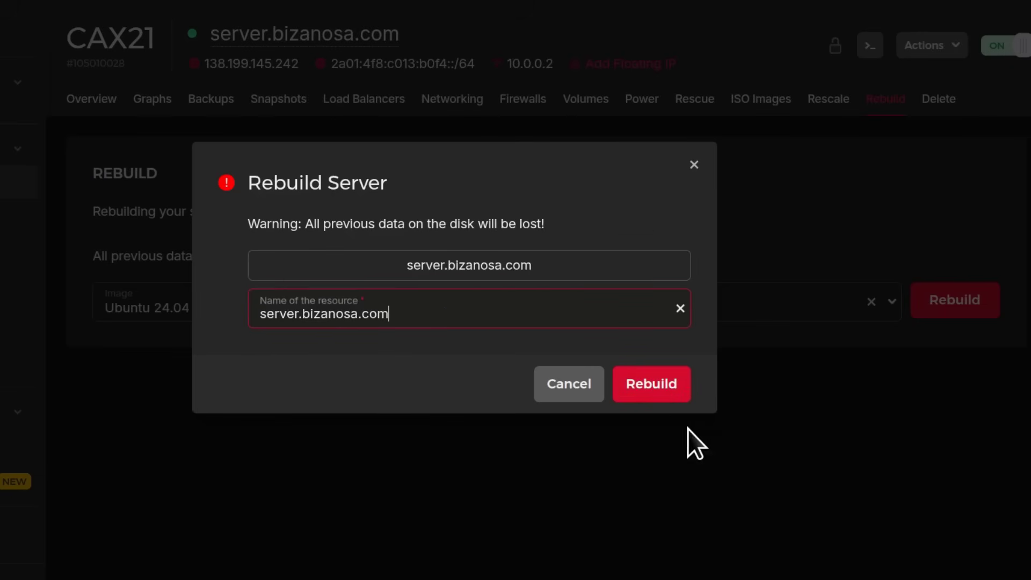
pyautogui.click(666, 392)
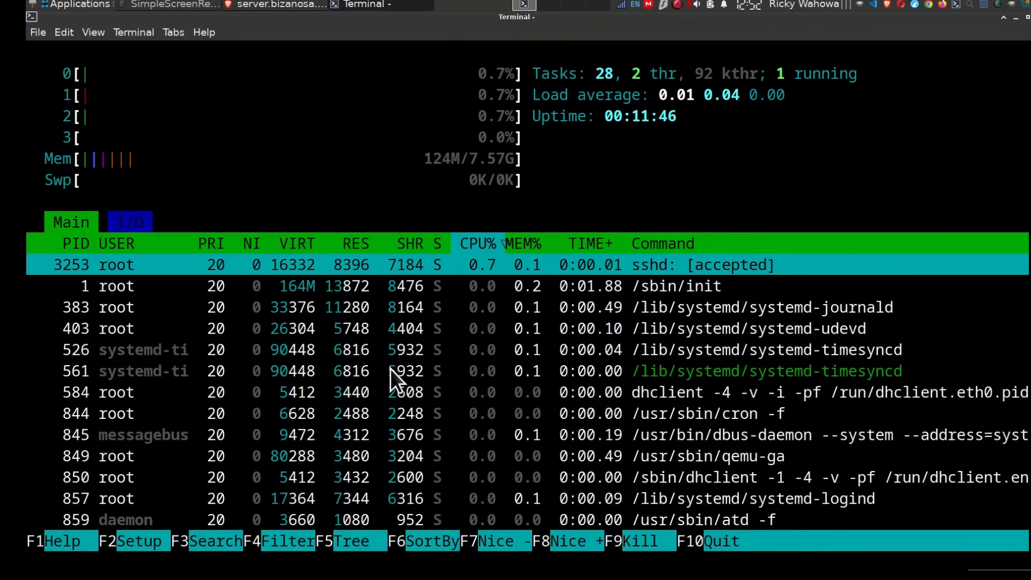
pyautogui.hotkey('ctrl', 'c')
pyautogui.hotkey('ctrl', 'c')
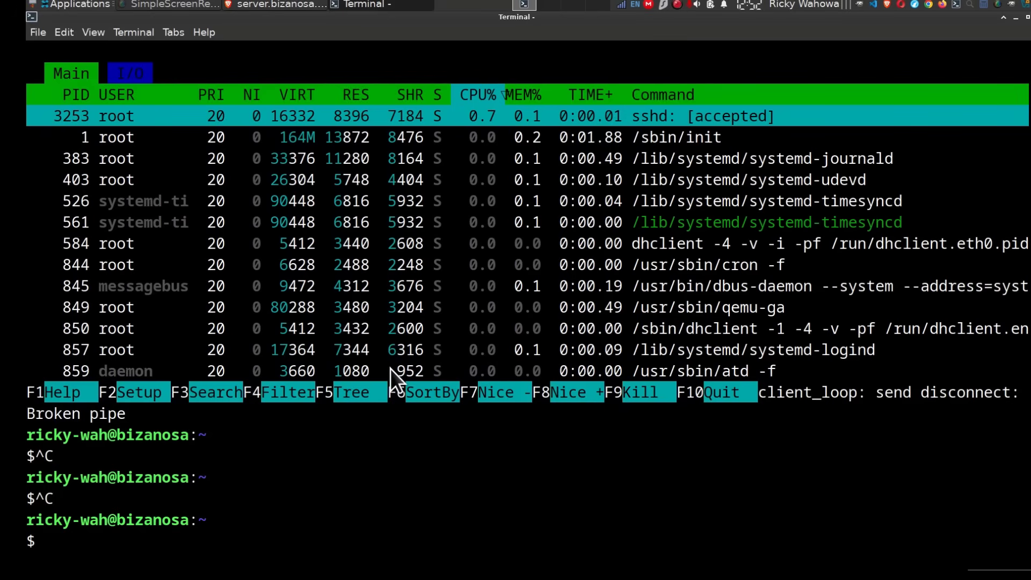
pyautogui.hotkey('ctrl', 'l')
pyautogui.press('Up')
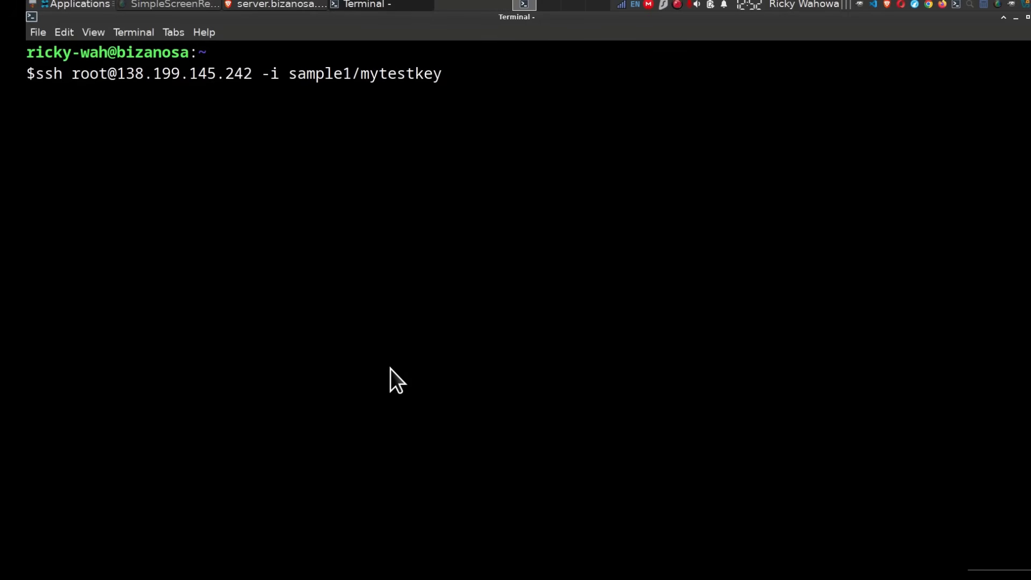
pyautogui.press('Return')
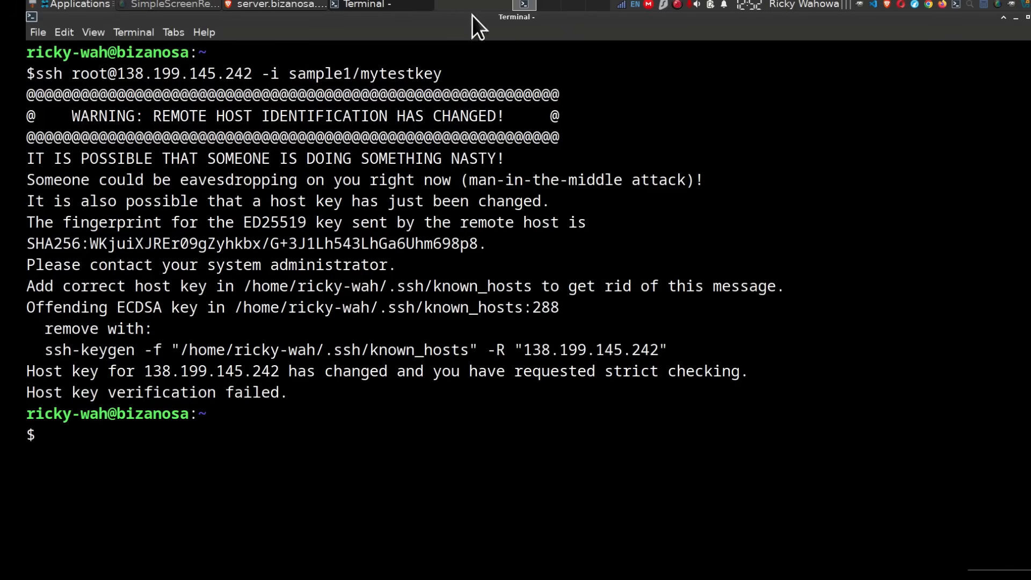
# - Remove the server's old host keys with ssh-keygen -R 138.199.145.242, copying the IP address from the Hetzner console
pyautogui.hotkey('ctrl', 'l')
pyautogui.write('s')
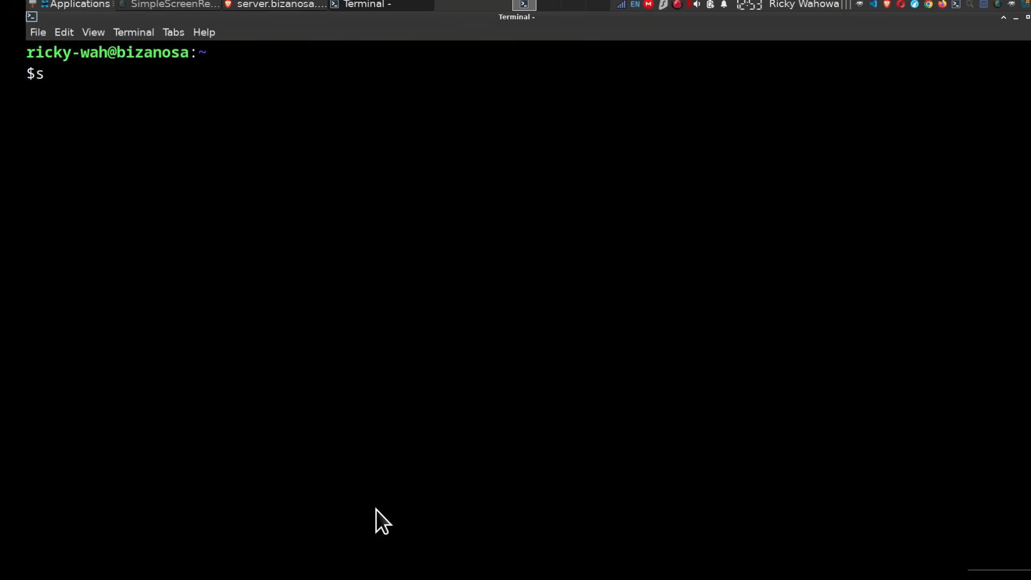
pyautogui.write('sh-keygen')
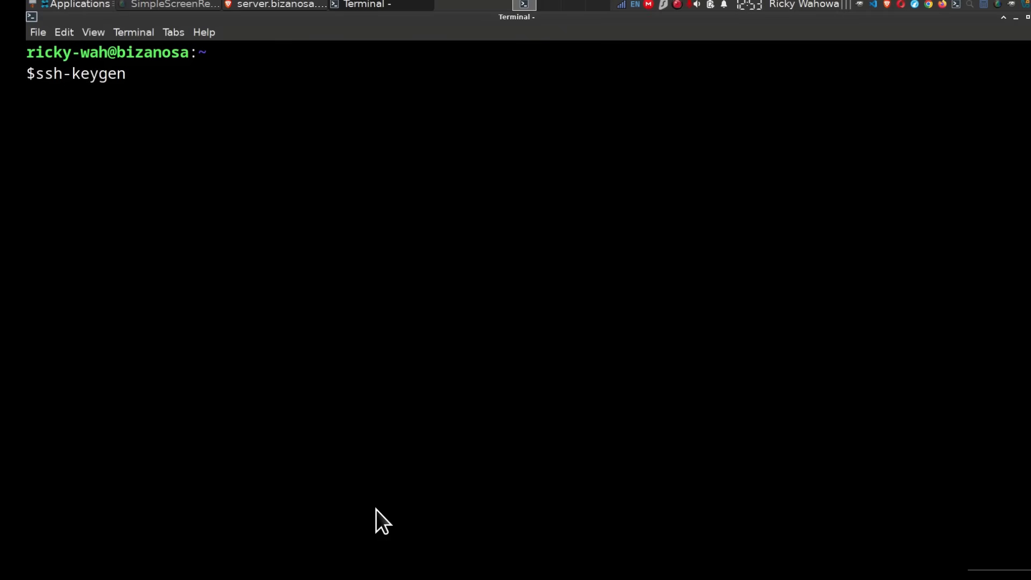
pyautogui.write(' -R')
pyautogui.click(369, 6)
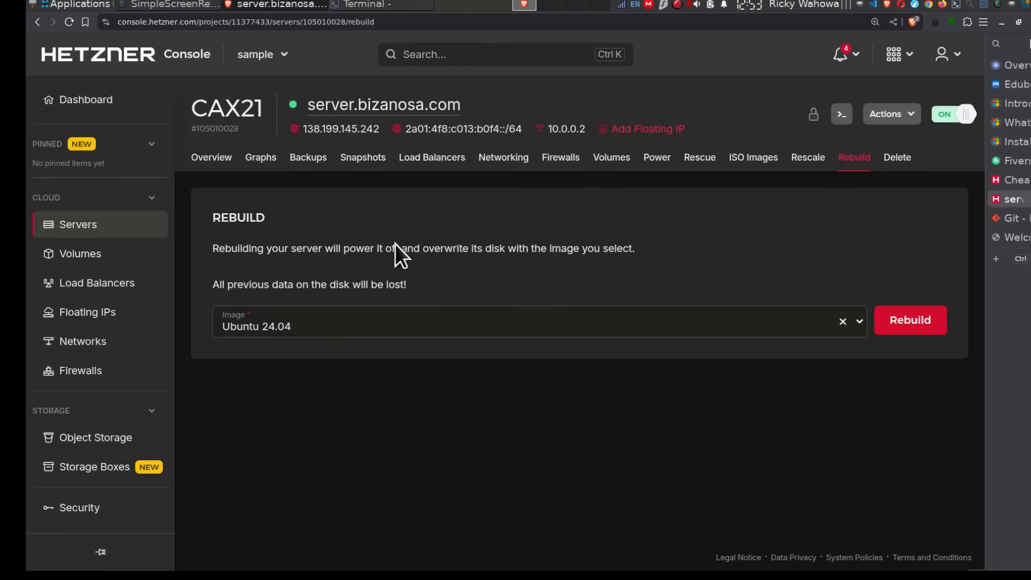
pyautogui.click(344, 130)
pyautogui.click(362, 5)
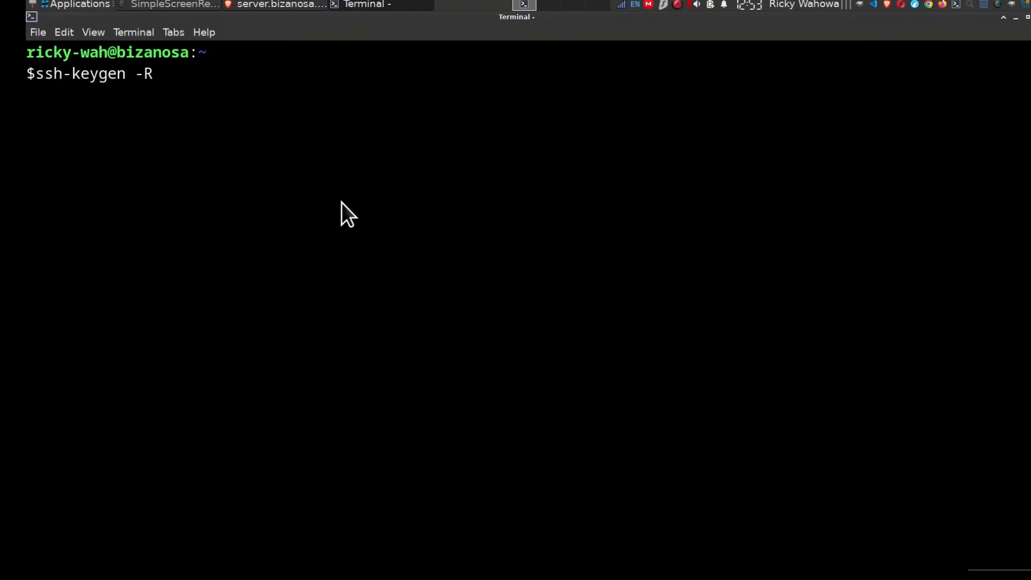
pyautogui.hotkey('ctrl', 'shift', 'v')
pyautogui.press('Return')
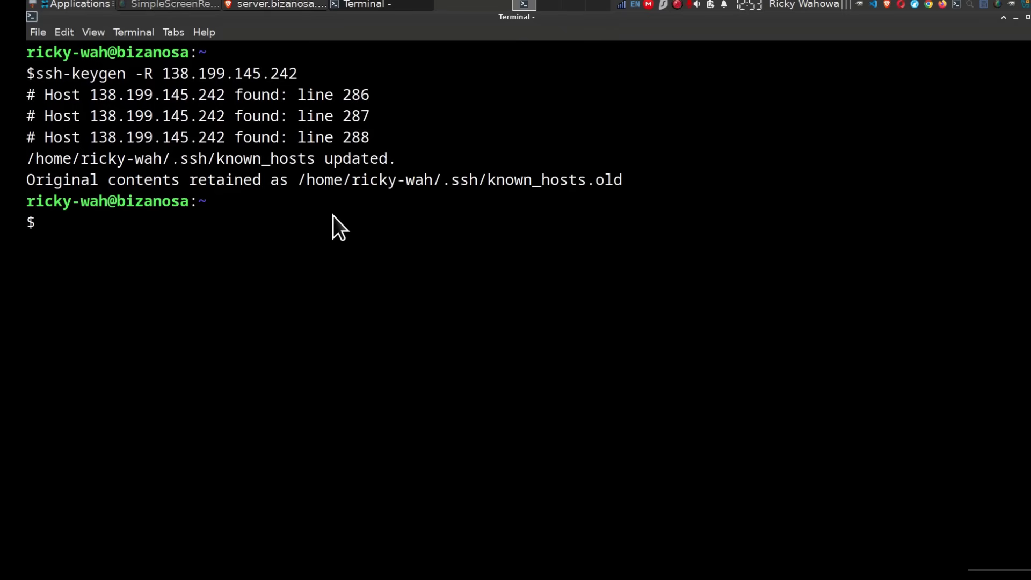
# - Connect to the server as root over SSH with sample1/mytestkey, accept the host key, enter the key passphrase and clear the terminal
pyautogui.press('Up')
pyautogui.press('Up')
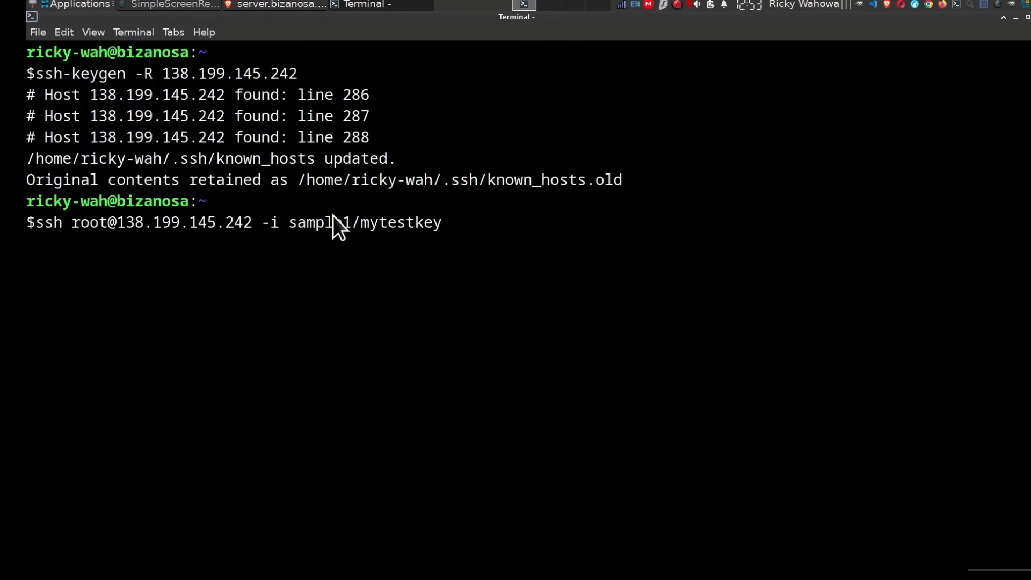
pyautogui.press('Return')
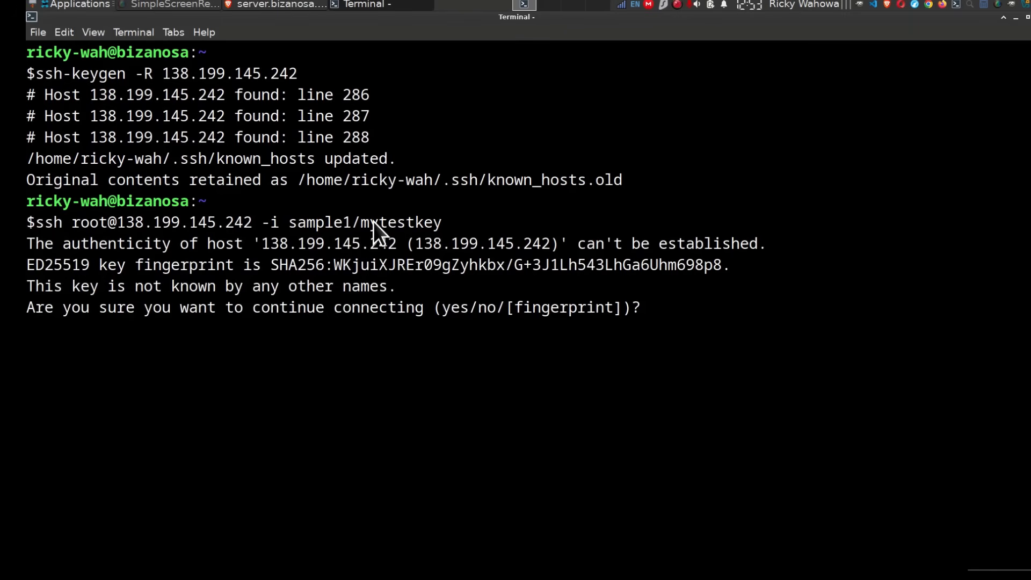
pyautogui.write('yes')
pyautogui.press('Return')
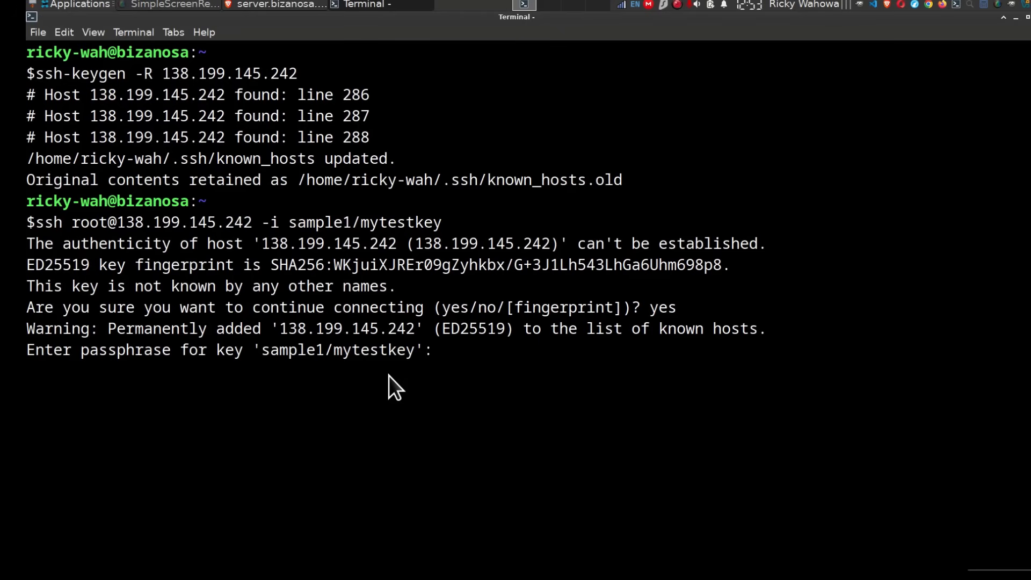
pyautogui.press('Return')
pyautogui.hotkey('ctrl', 'l')
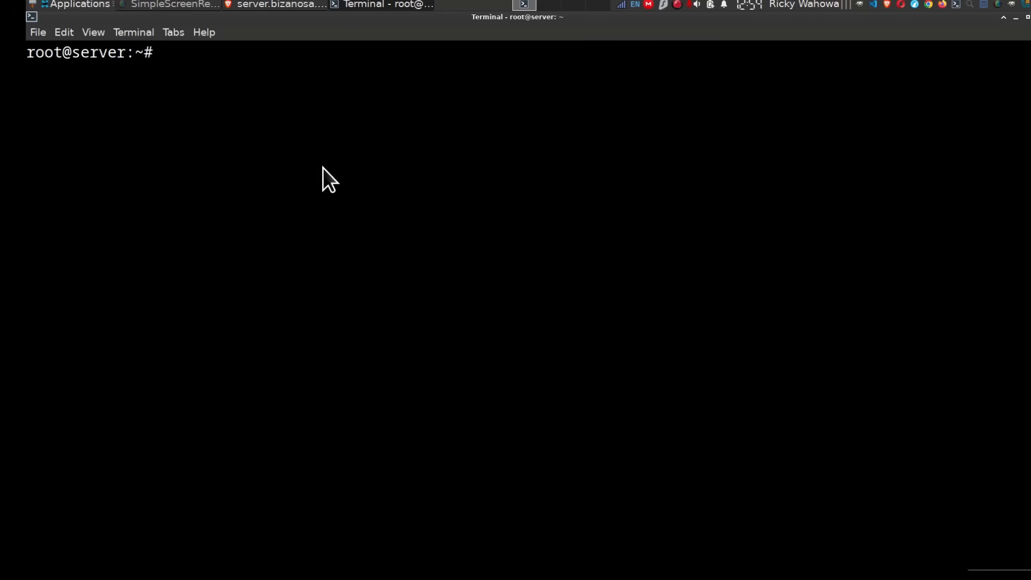
# - Run hostnamectl on the rebuilt server and check its operating system against the image selected in the Hetzner console
pyautogui.click(365, 1)
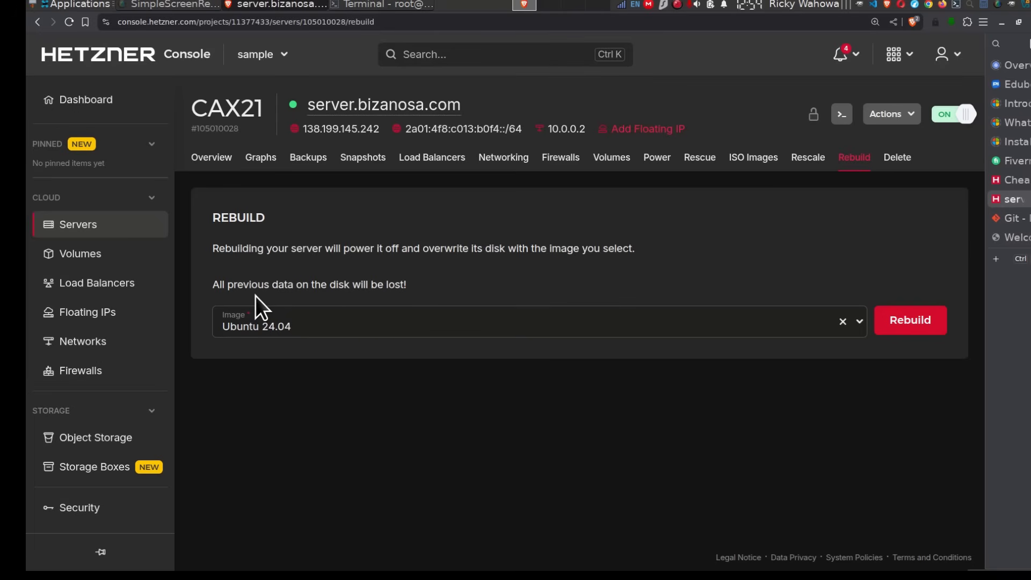
pyautogui.click(369, 4)
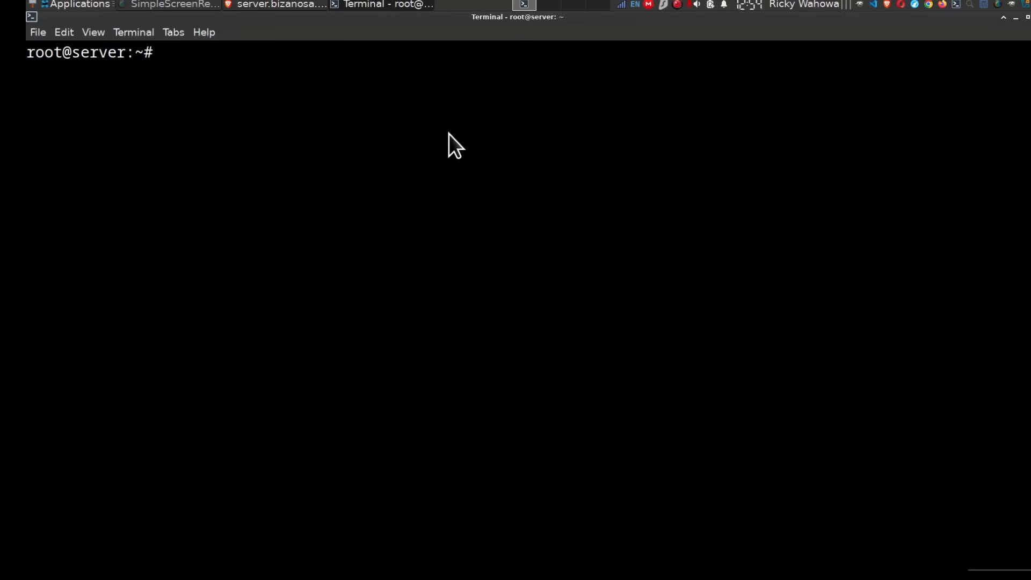
pyautogui.press('Return')
pyautogui.press('Return')
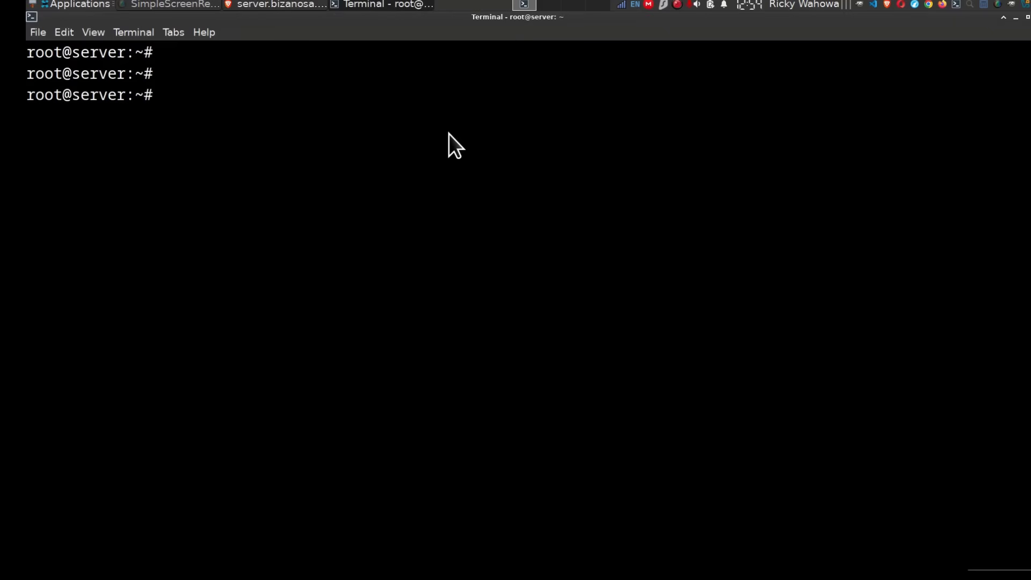
pyautogui.write('hostnamectl')
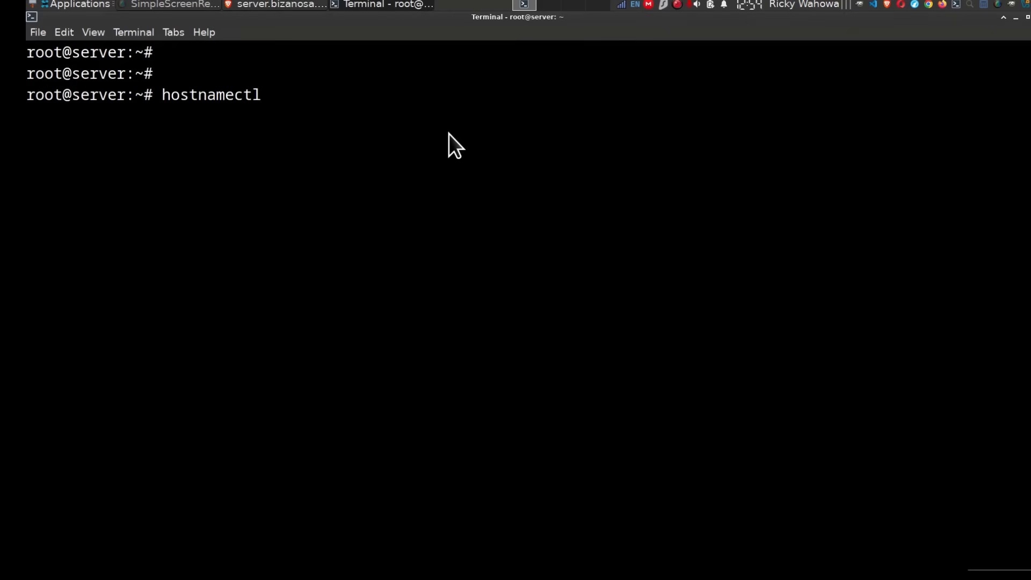
pyautogui.press('Return')
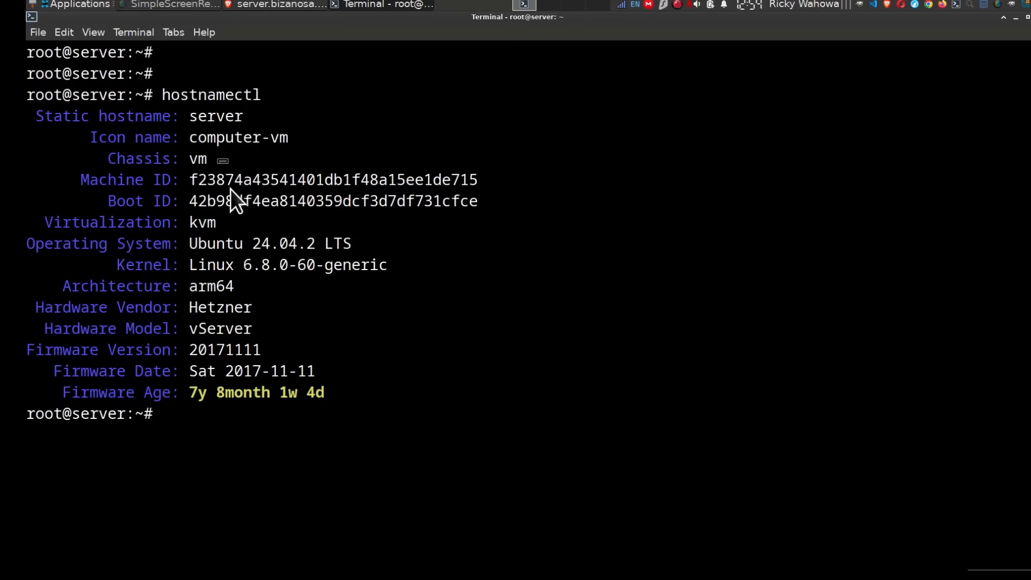
pyautogui.click(191, 249)
pyautogui.moveTo(330, 292); pyautogui.dragTo(330, 250)
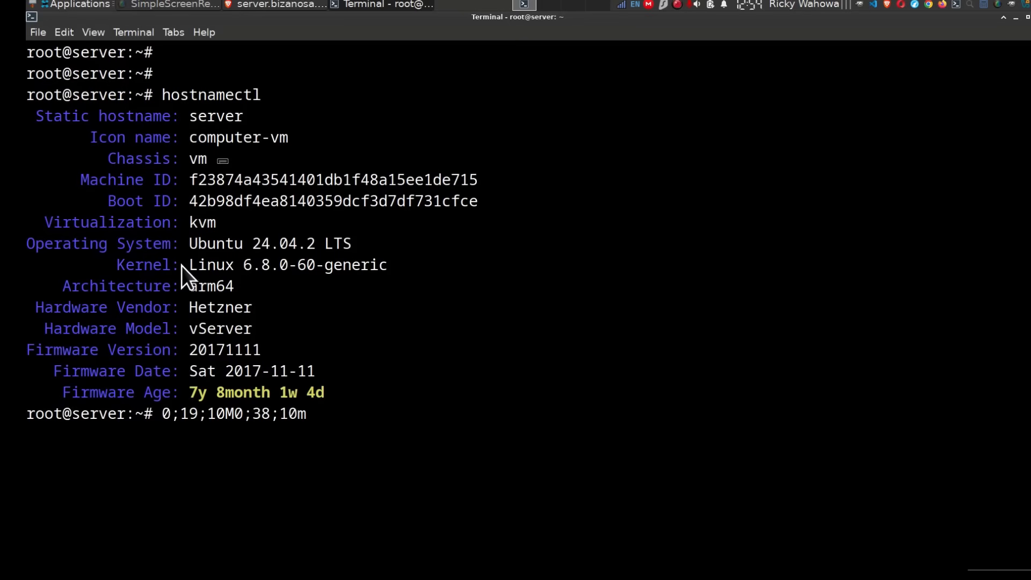
# - Clear the stray characters from the server's command prompt below the hostnamectl output
pyautogui.moveTo(184, 268); pyautogui.dragTo(250, 269)
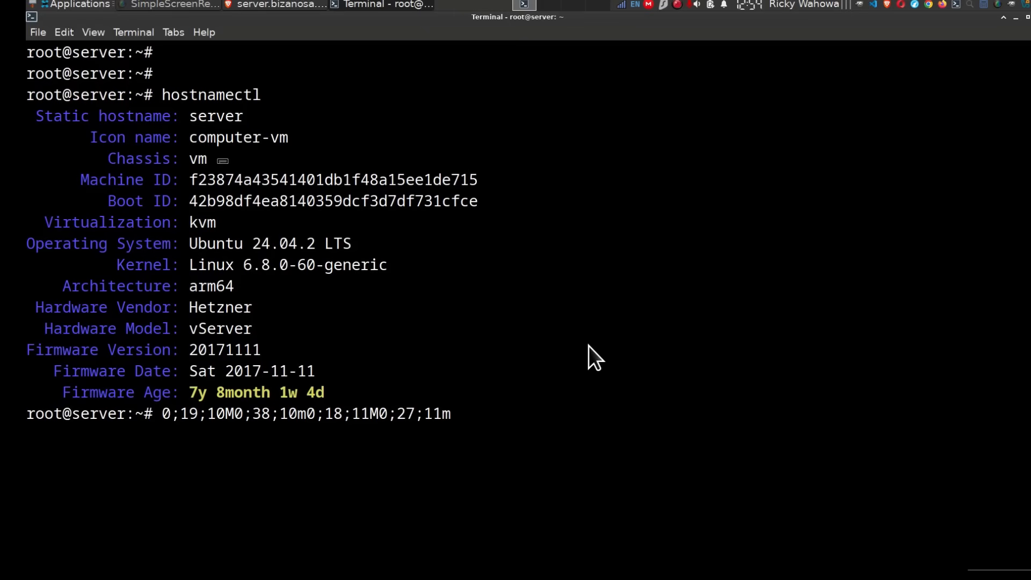
pyautogui.press('BackSpace')
pyautogui.press('BackSpace')
pyautogui.press('BackSpace')
pyautogui.press('BackSpace')
pyautogui.press('BackSpace')
pyautogui.press('BackSpace')
pyautogui.press('BackSpace')
pyautogui.press('BackSpace')
pyautogui.press('BackSpace')
pyautogui.press('BackSpace')
pyautogui.press('BackSpace')
pyautogui.press('BackSpace')
pyautogui.press('BackSpace')
pyautogui.press('BackSpace')
pyautogui.press('BackSpace')
pyautogui.press('BackSpace')
pyautogui.press('BackSpace')
pyautogui.press('BackSpace')
pyautogui.press('BackSpace')
pyautogui.press('BackSpace')
pyautogui.press('BackSpace')
pyautogui.press('BackSpace')
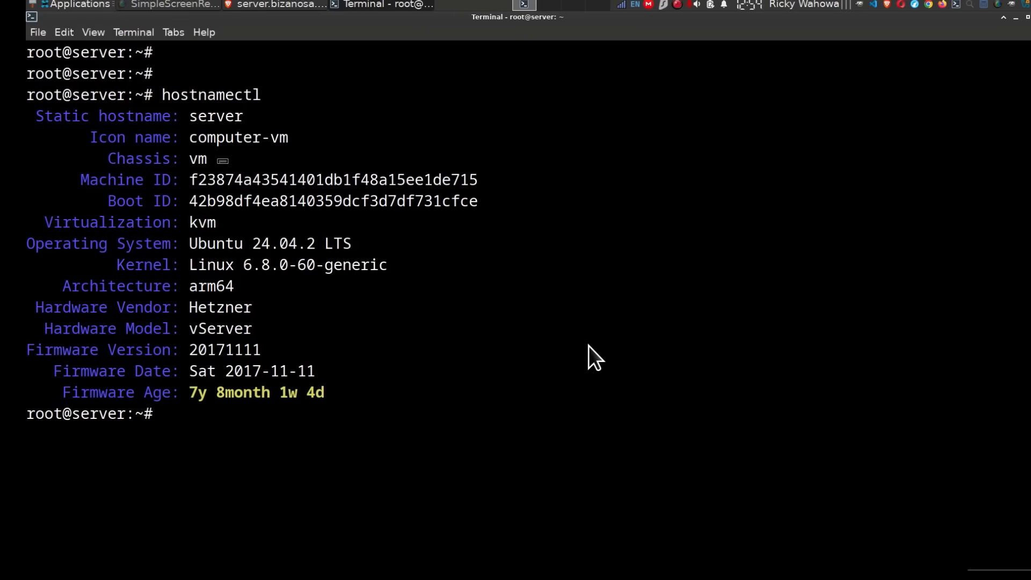
# - Switch to the Hetzner console, open the server's firewall settings and start creating a new firewall
pyautogui.hotkey('alt', 'Tab')
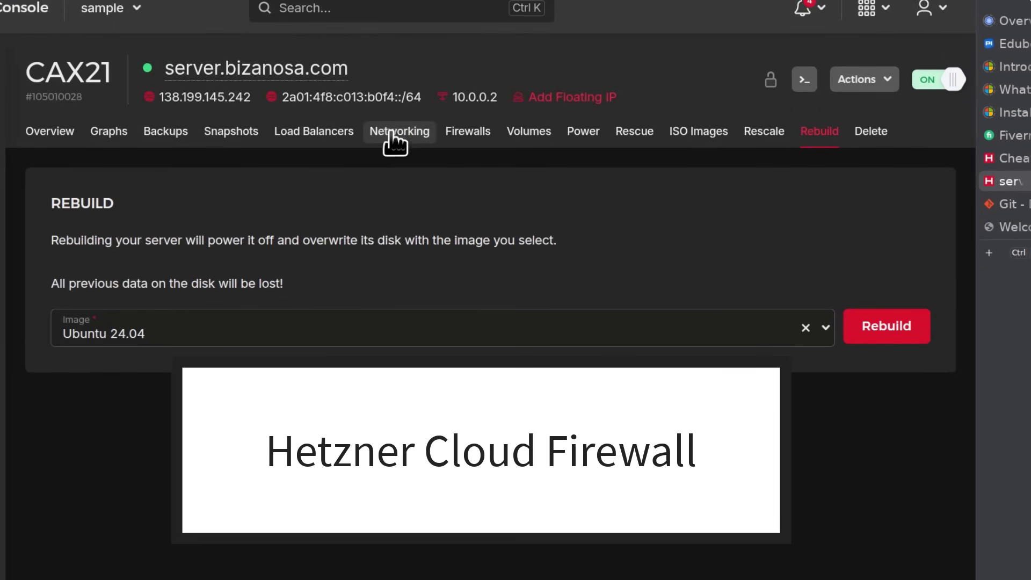
pyautogui.click(467, 135)
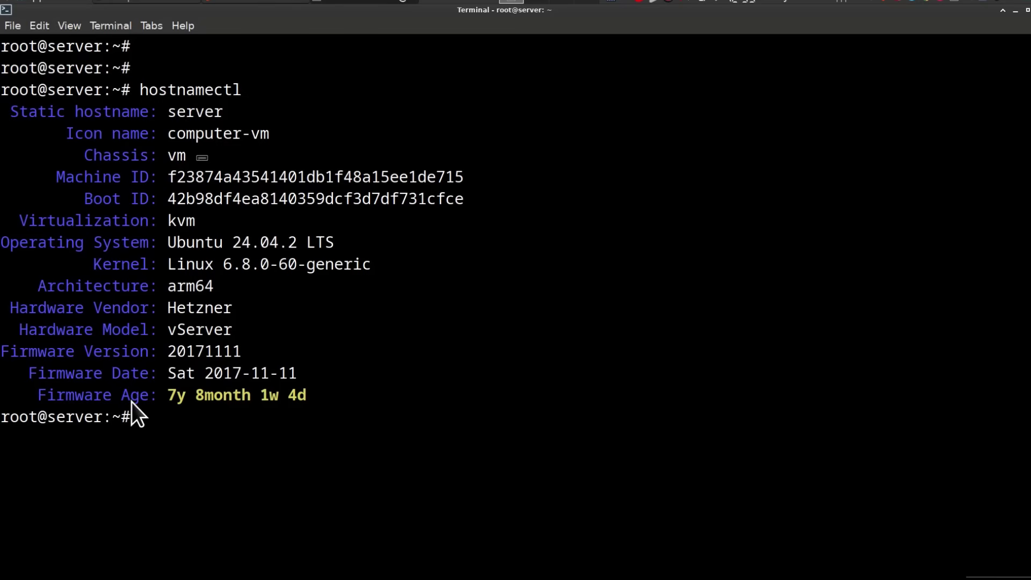
pyautogui.click(351, 5)
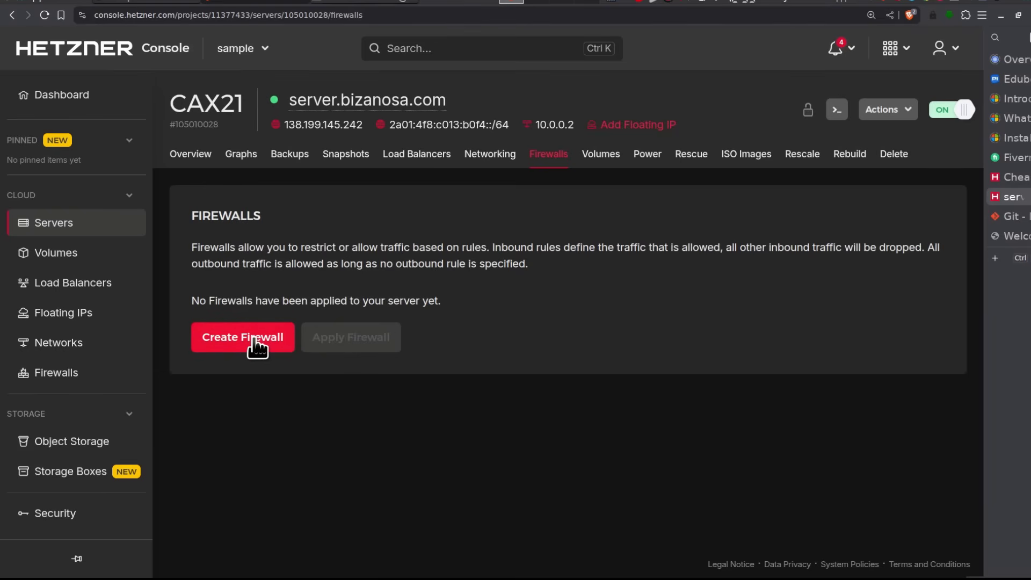
pyautogui.click(254, 344)
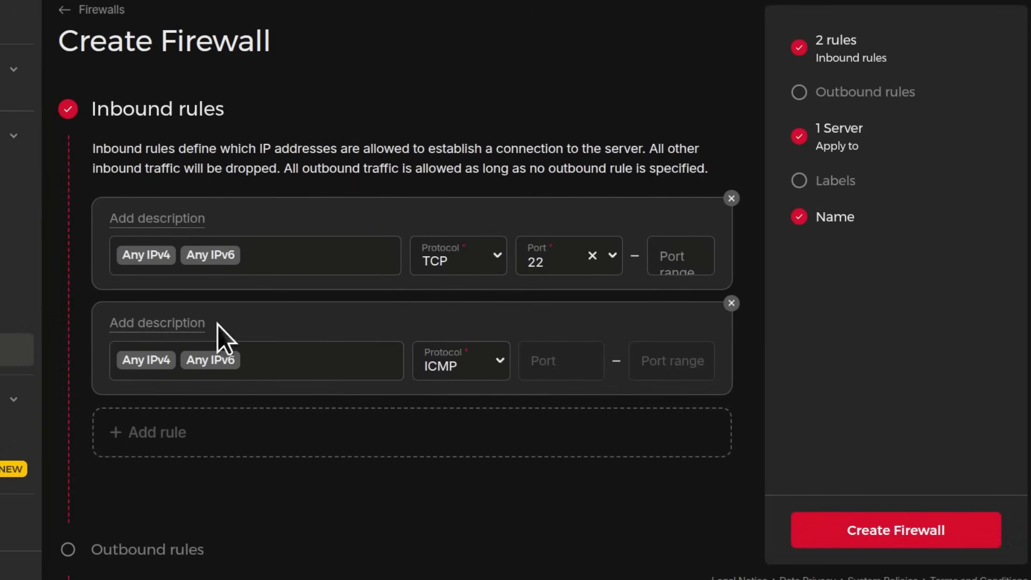
# - Check the port choices of the SSH rule, and add an inbound TCP rule for port 80 (HTTP)
pyautogui.scroll(-3, 442, 375)
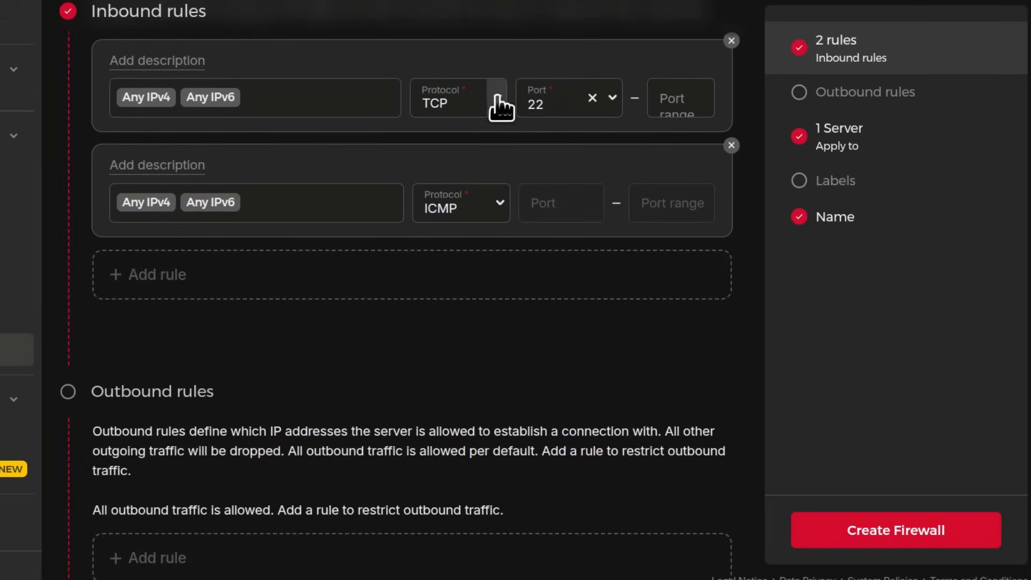
pyautogui.click(548, 99)
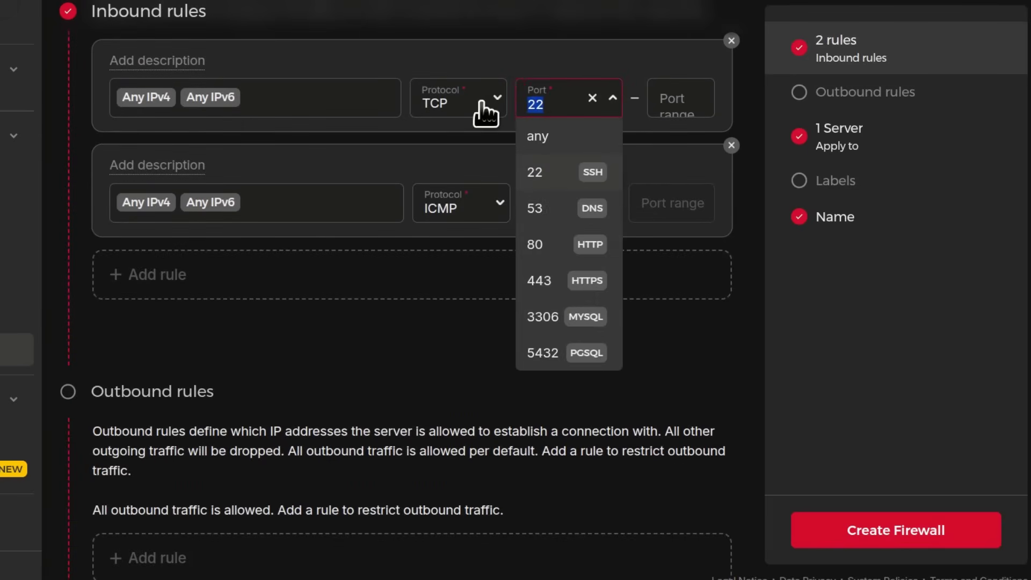
pyautogui.click(202, 317)
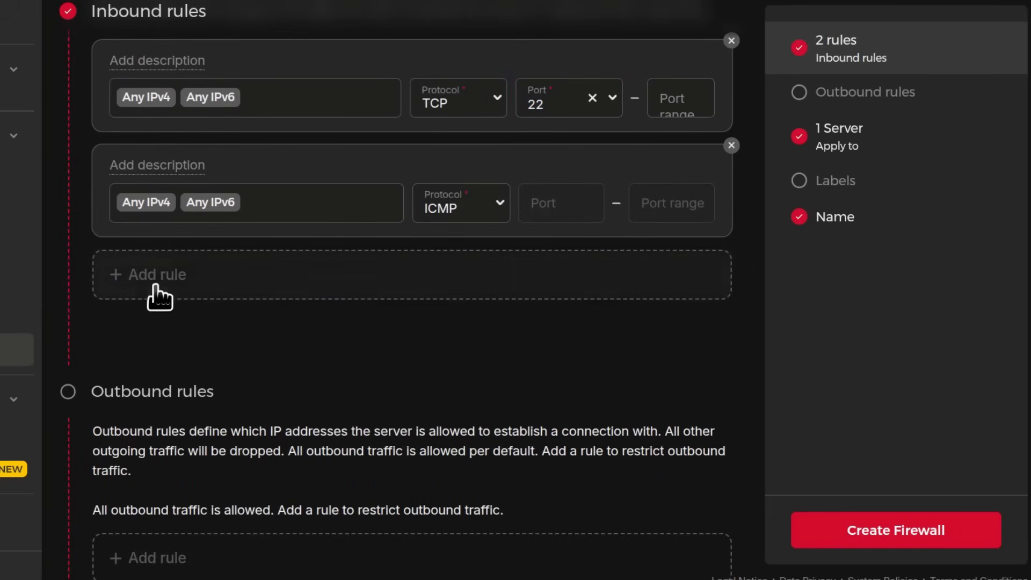
pyautogui.click(154, 281)
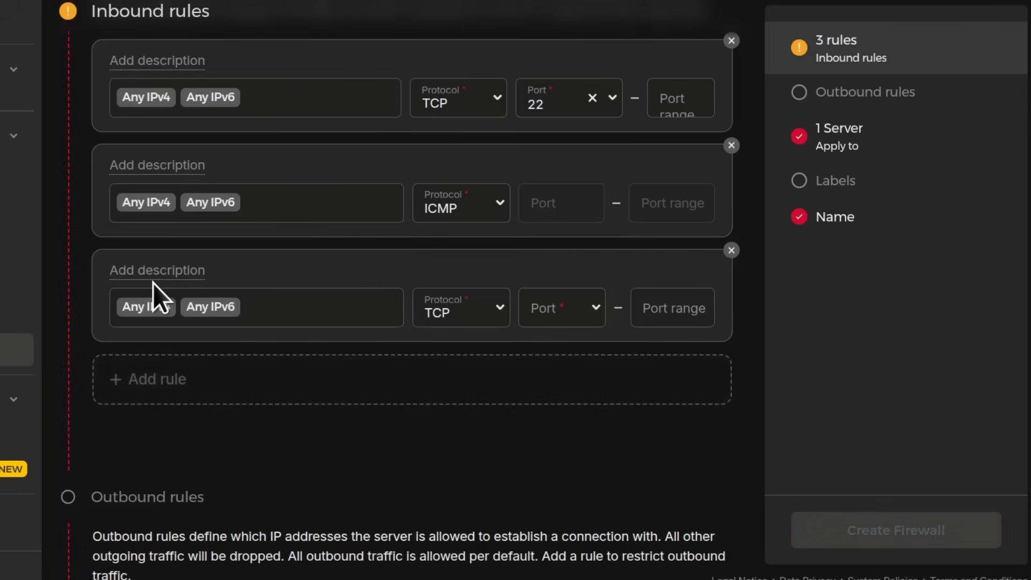
pyautogui.click(505, 320)
pyautogui.click(566, 322)
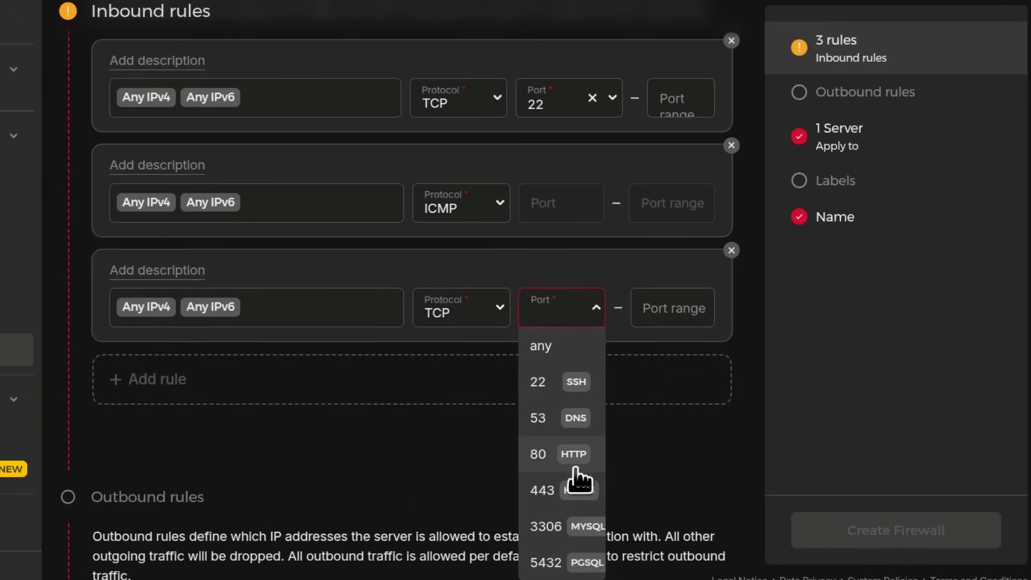
pyautogui.click(548, 459)
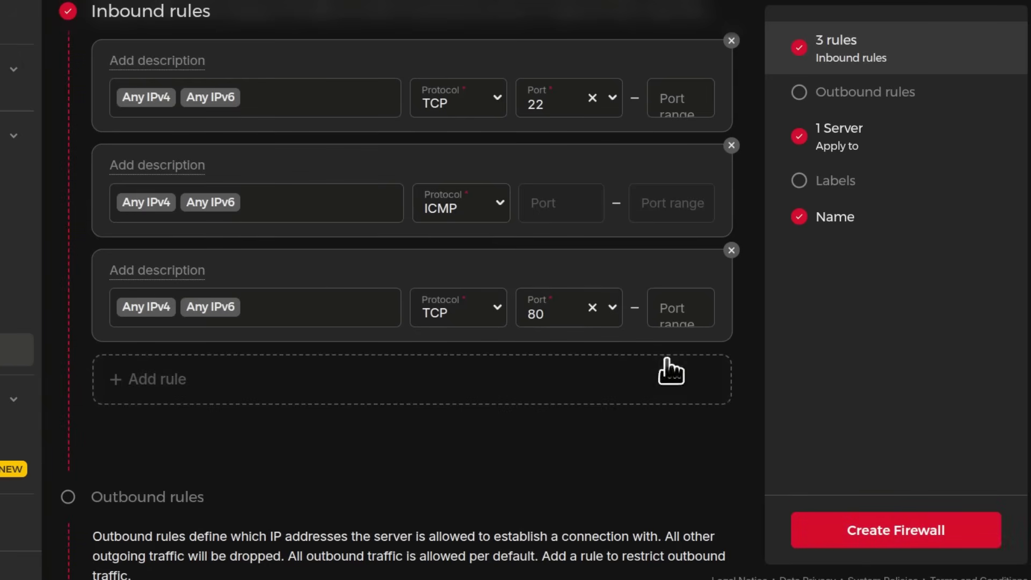
# - Add another inbound TCP rule for port 443 (HTTPS) to the firewall
pyautogui.click(129, 378)
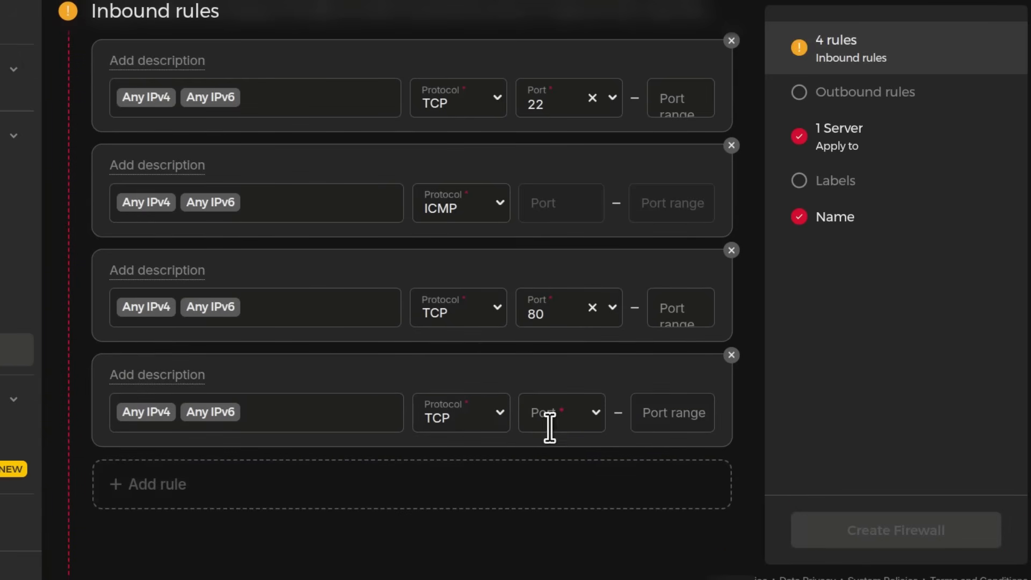
pyautogui.click(594, 412)
pyautogui.scroll(-3, 581, 545)
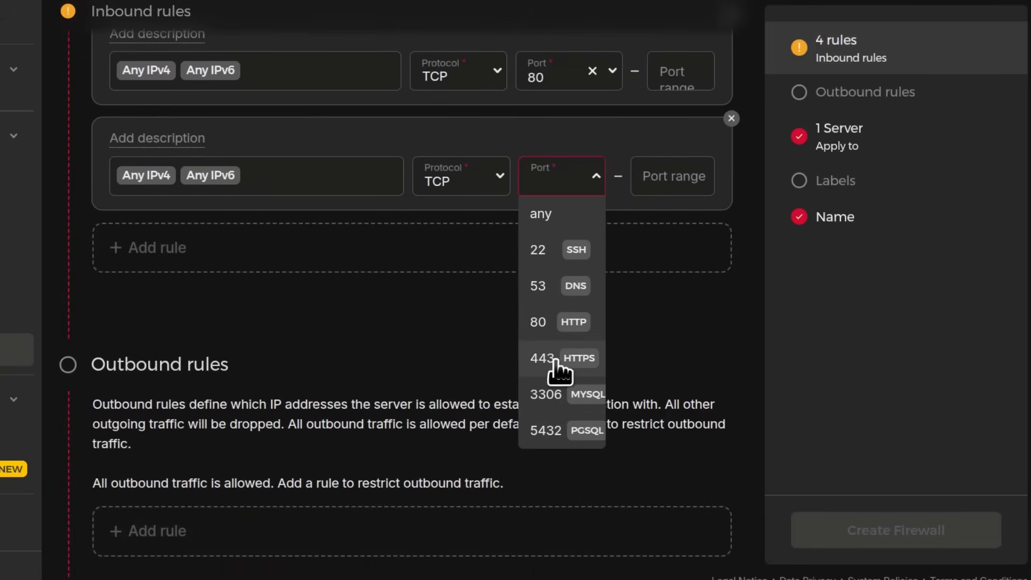
pyautogui.click(555, 358)
# - Add two more inbound rules and set the last one to custom port 20347, keeping its protocol as TCP
pyautogui.click(157, 246)
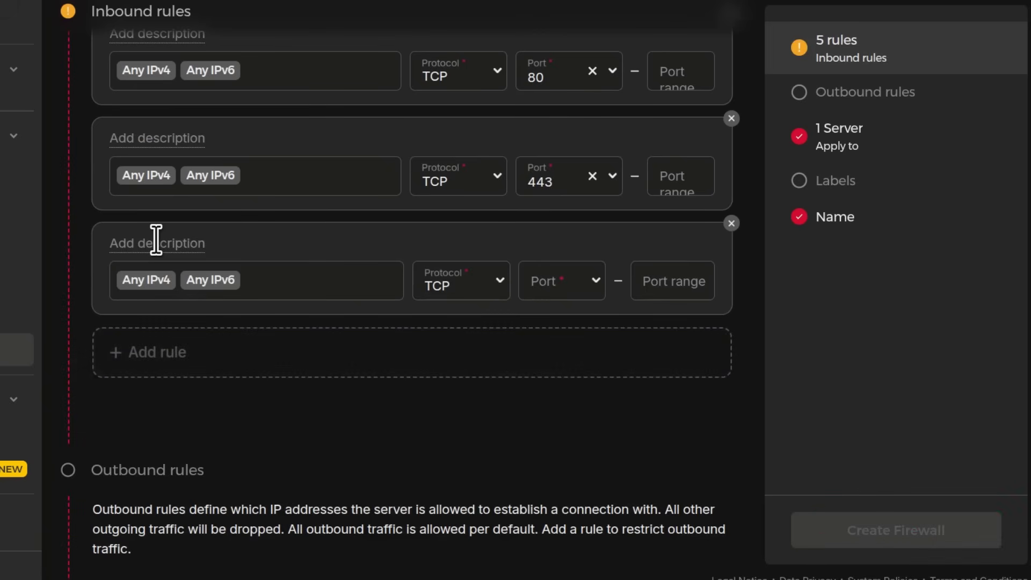
pyautogui.click(172, 352)
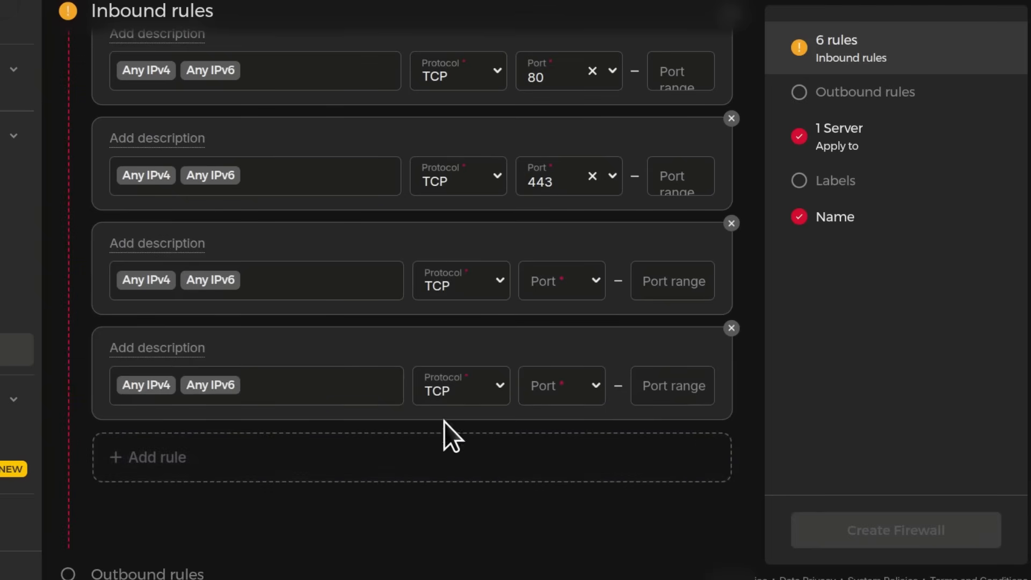
pyautogui.click(566, 383)
pyautogui.write('20347')
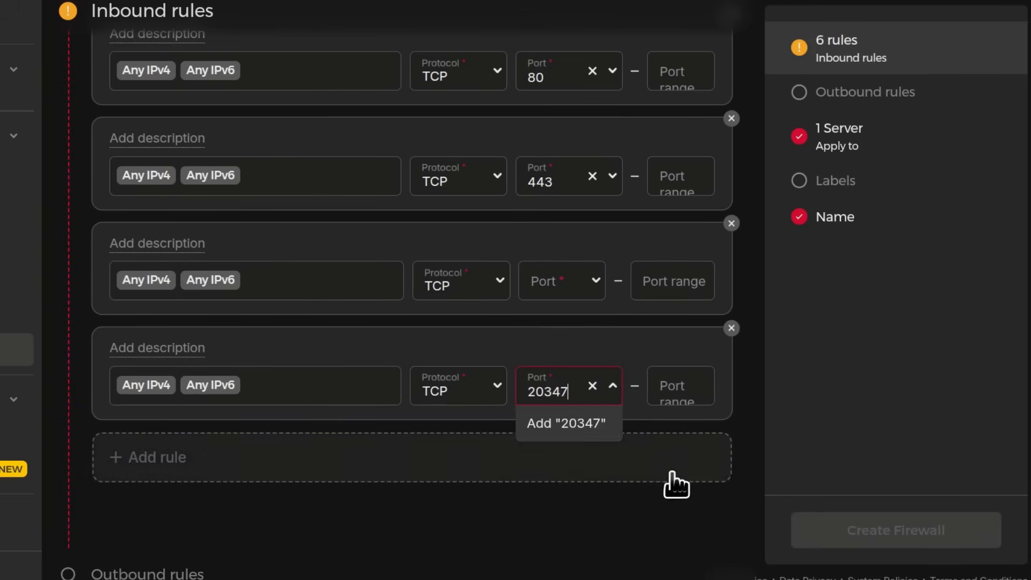
pyautogui.press('Return')
pyautogui.click(473, 390)
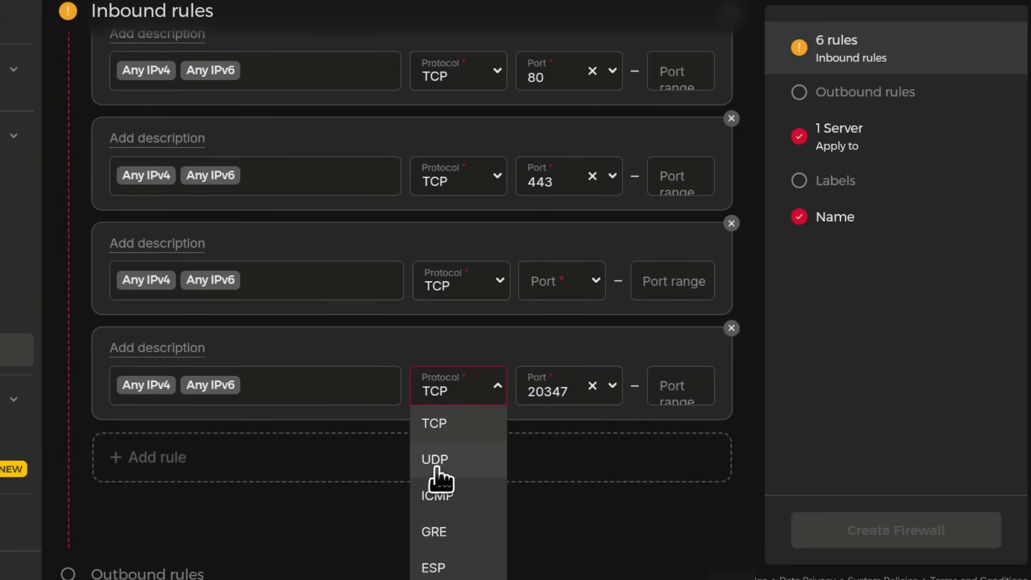
pyautogui.click(552, 530)
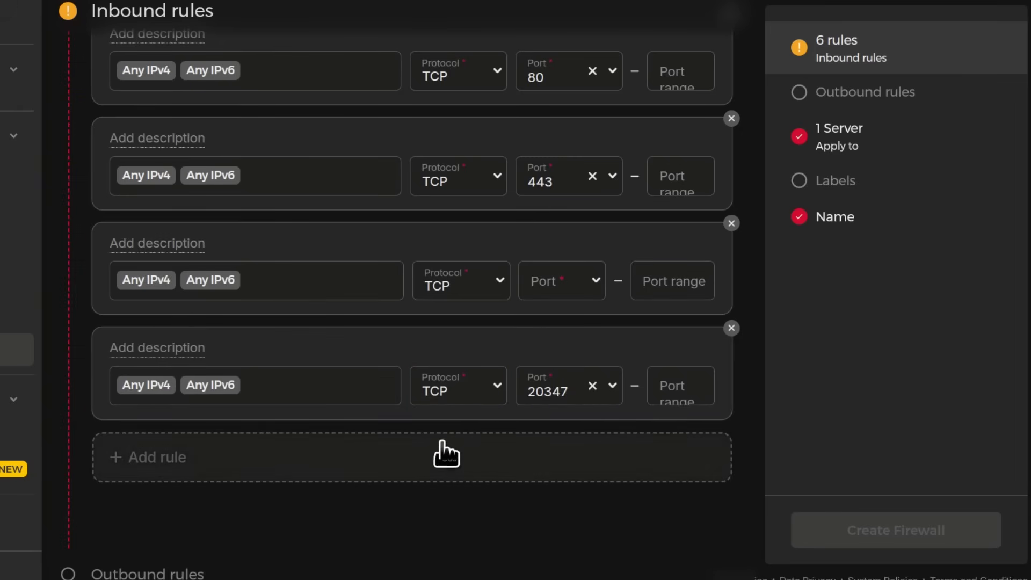
# - Review the firewall form's outbound rules, the resources it applies to, the labels and the firewall name
pyautogui.scroll(4, 532, 299)
pyautogui.scroll(-12, 402, 315)
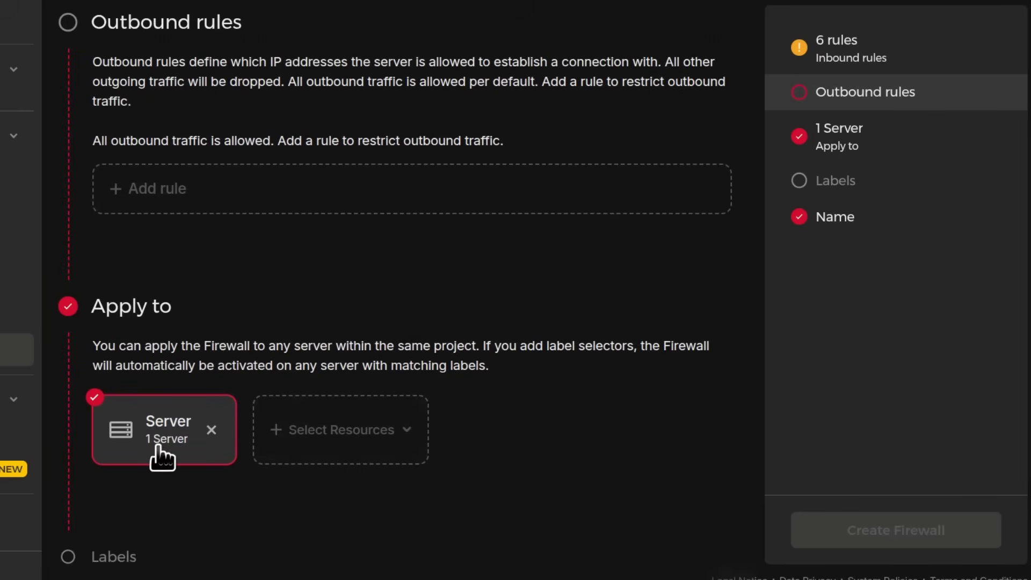
pyautogui.scroll(-3, 562, 463)
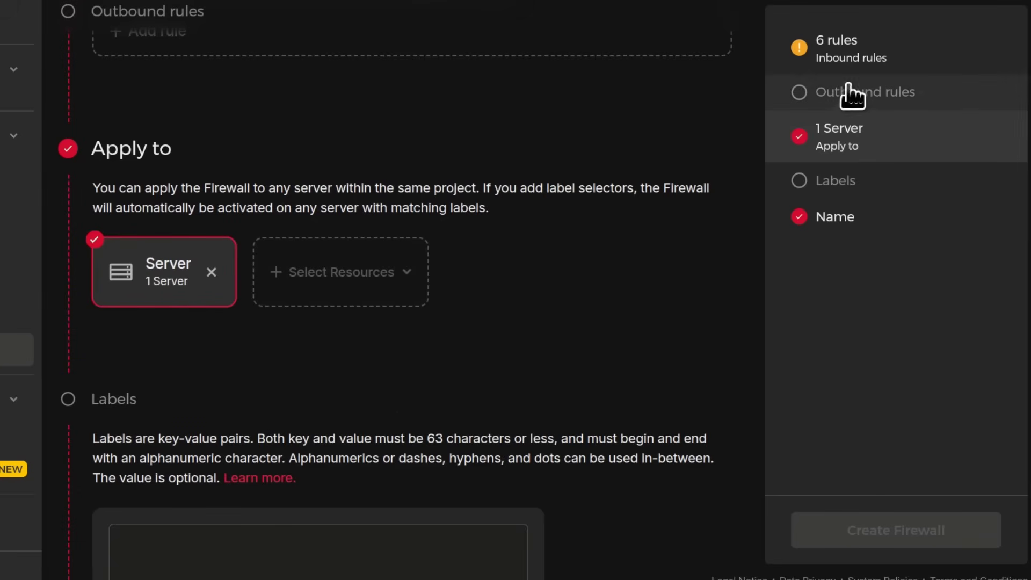
pyautogui.click(927, 216)
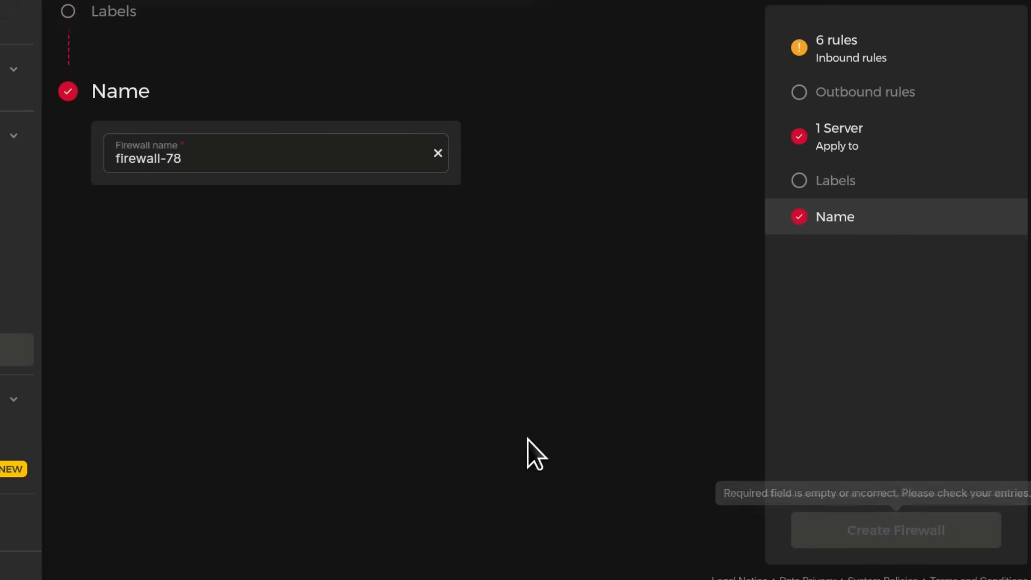
pyautogui.scroll(15, 499, 392)
pyautogui.scroll(6, 499, 367)
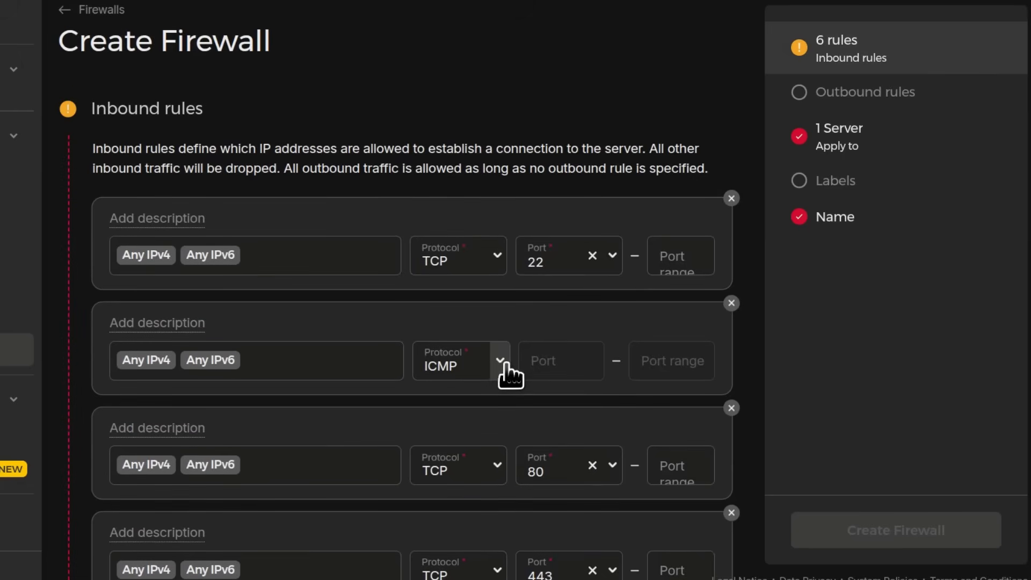
# - Fill in the empty inbound TCP rule below the port 443 rule with port 53 (DNS)
pyautogui.scroll(-9, 482, 302)
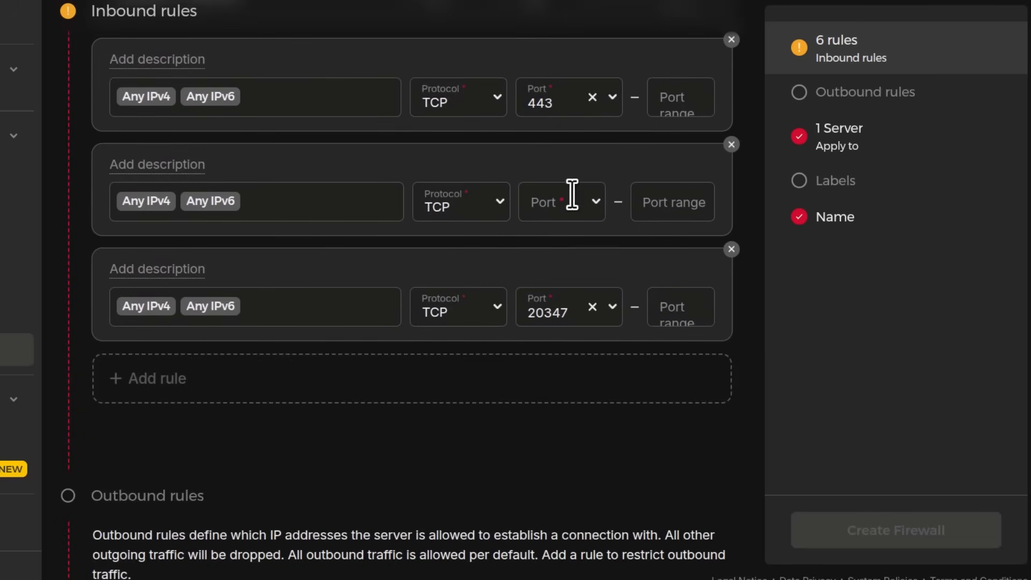
pyautogui.scroll(2, 555, 299)
pyautogui.click(555, 290)
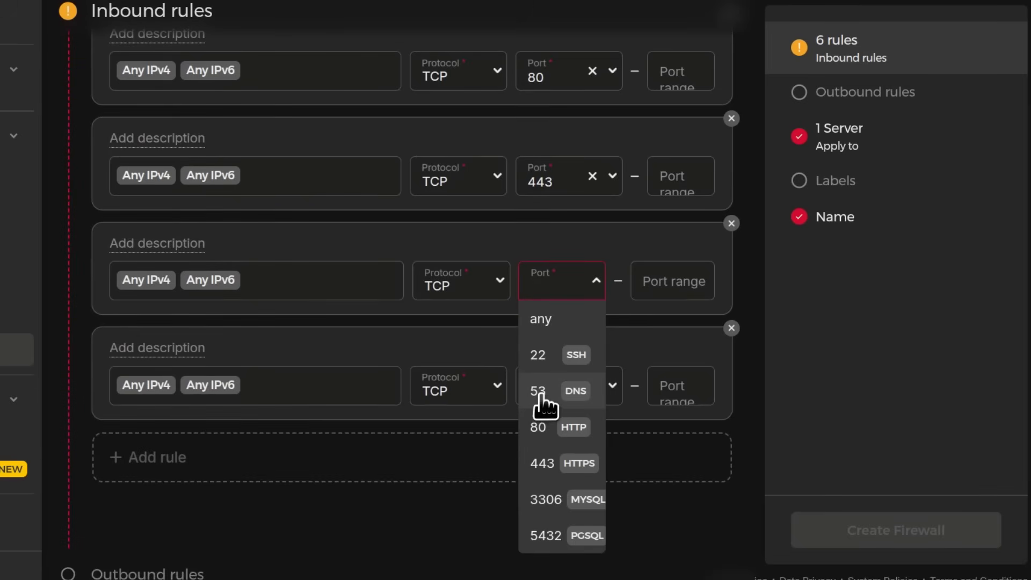
pyautogui.click(537, 393)
# - Examine how the firewall can be applied to resources, including selection by label, and dismiss the label selector unchanged
pyautogui.scroll(-10, 671, 355)
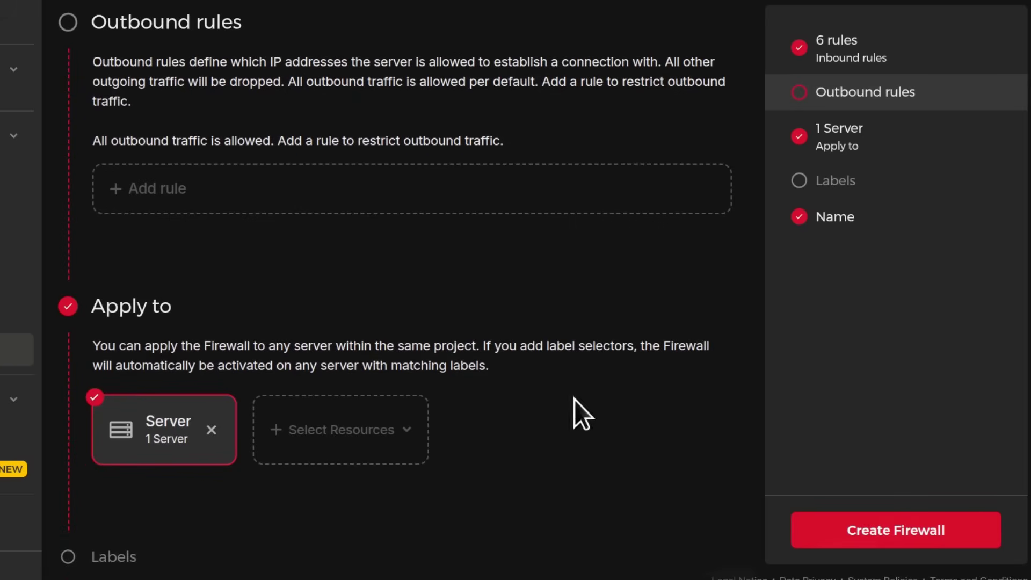
pyautogui.scroll(-4, 143, 220)
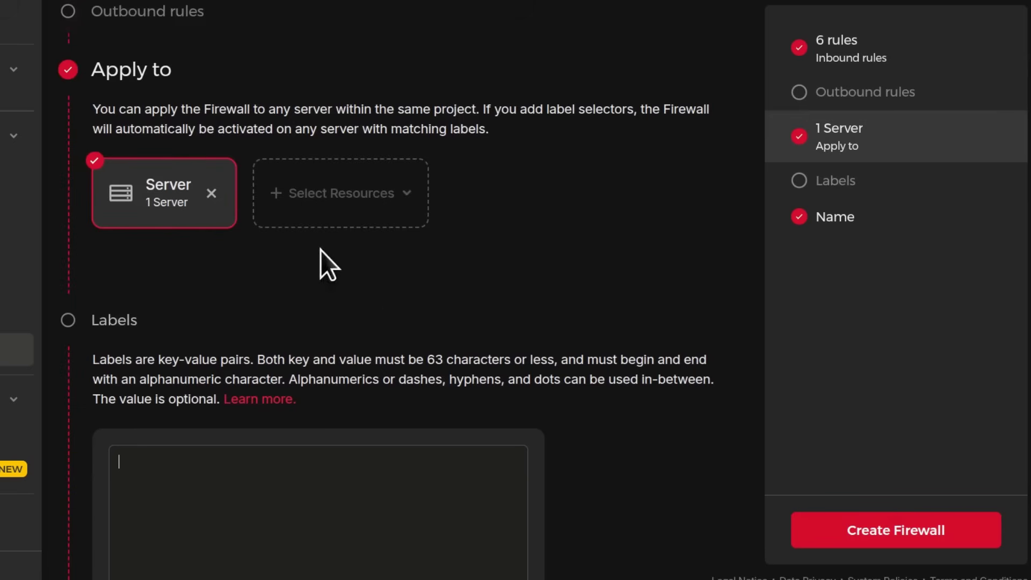
pyautogui.scroll(3, 413, 294)
pyautogui.scroll(-1, 616, 279)
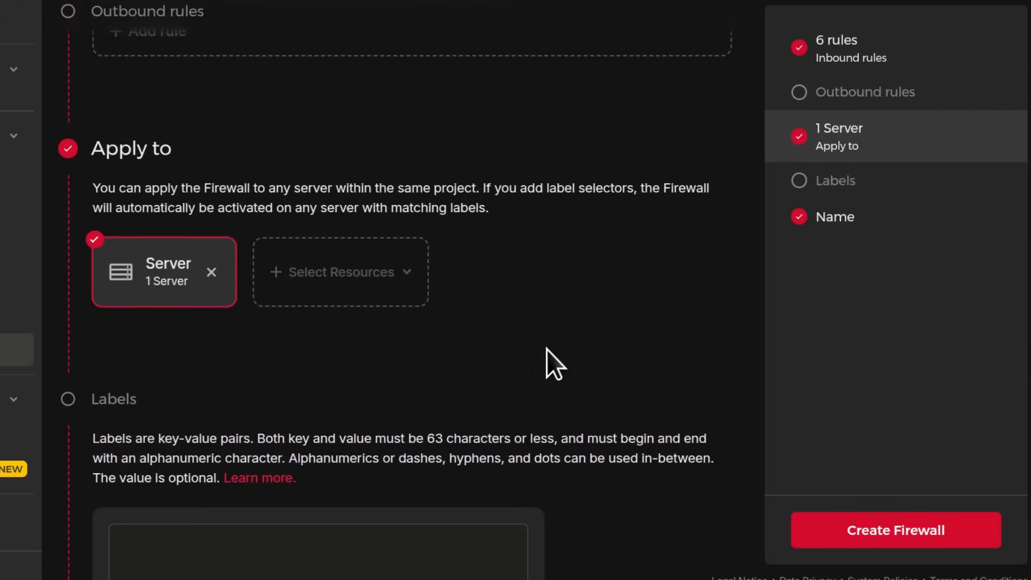
pyautogui.click(323, 275)
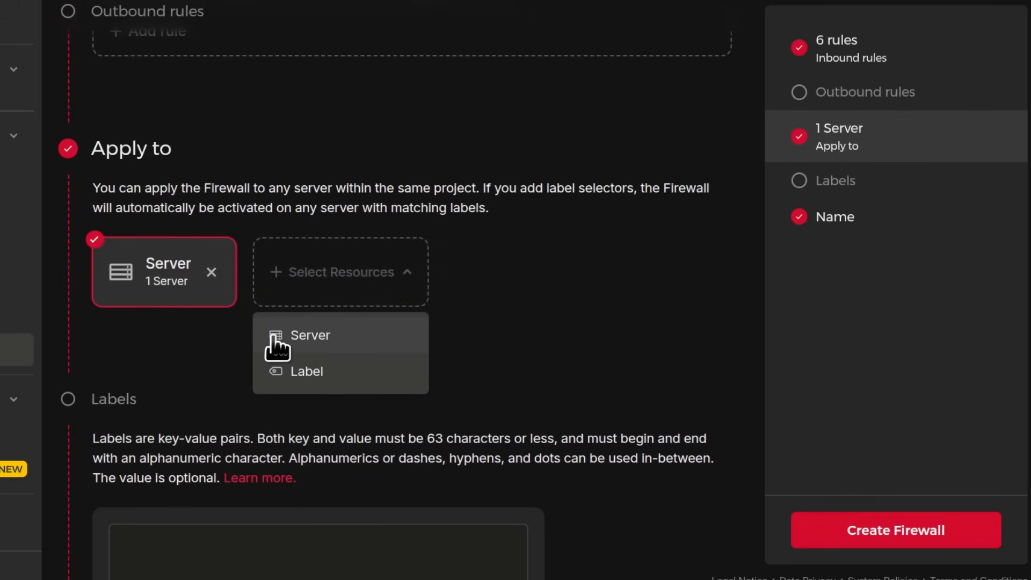
pyautogui.click(314, 374)
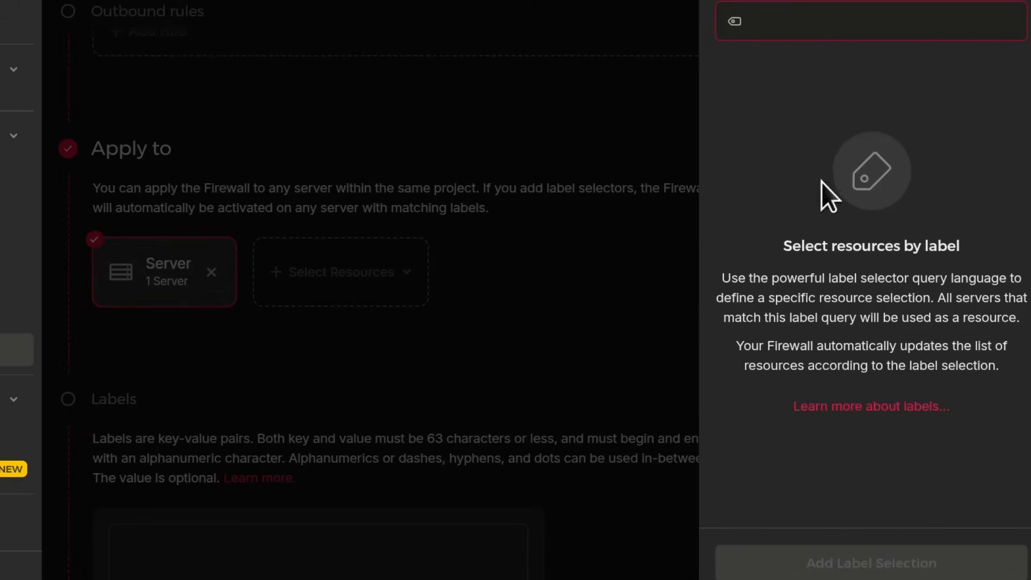
pyautogui.click(597, 136)
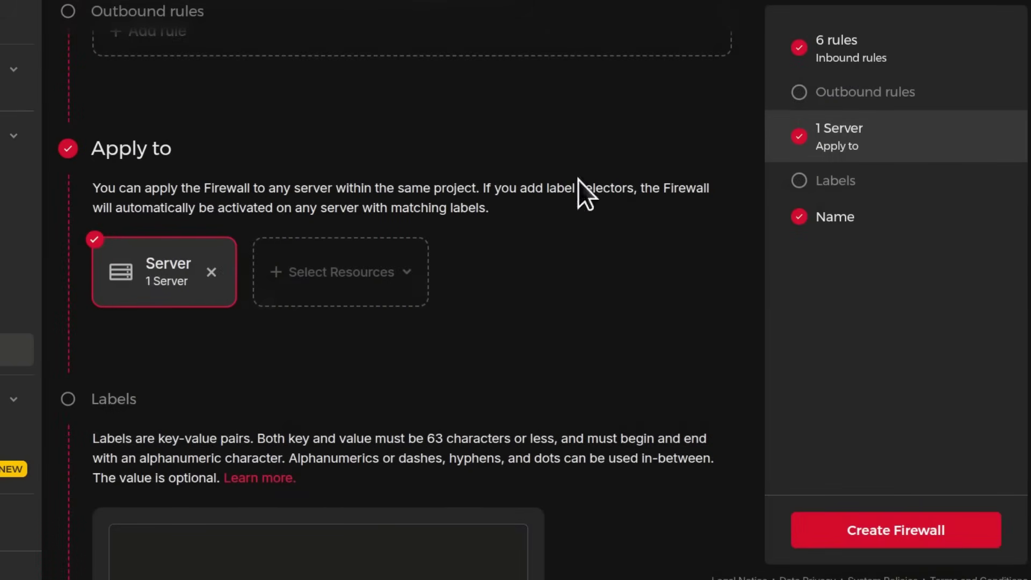
# - Leave the labels empty, keep the suggested firewall name and create the firewall for the server
pyautogui.scroll(-5, 591, 285)
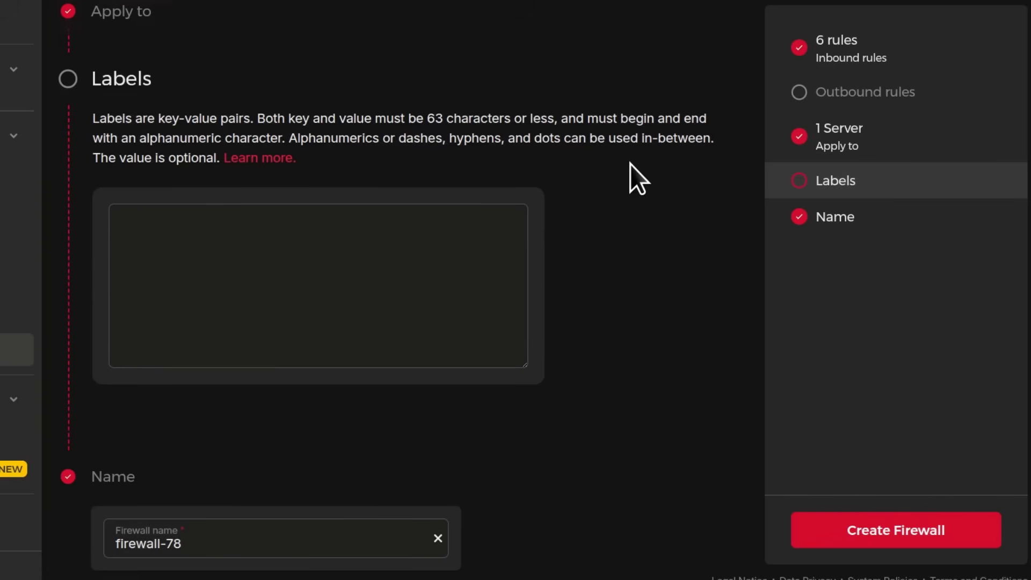
pyautogui.scroll(-6, 628, 177)
pyautogui.click(904, 532)
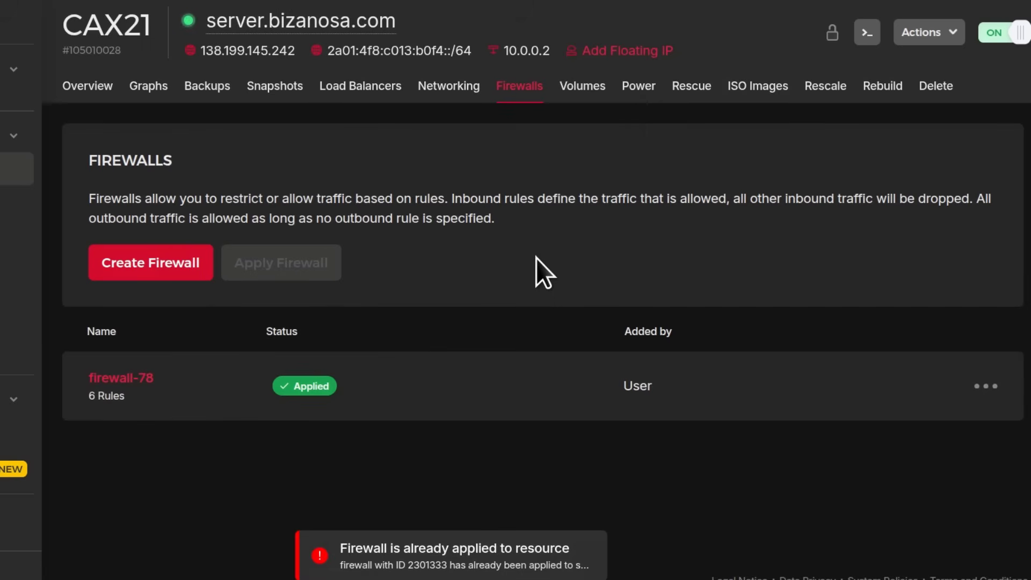
# - Open the server's power options
pyautogui.click(638, 87)
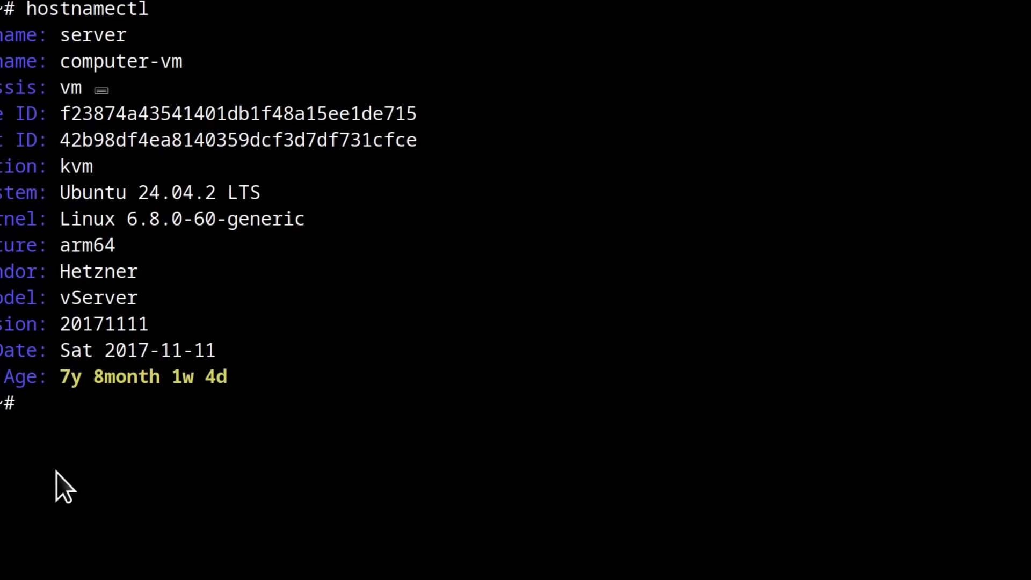
pyautogui.click(43, 405)
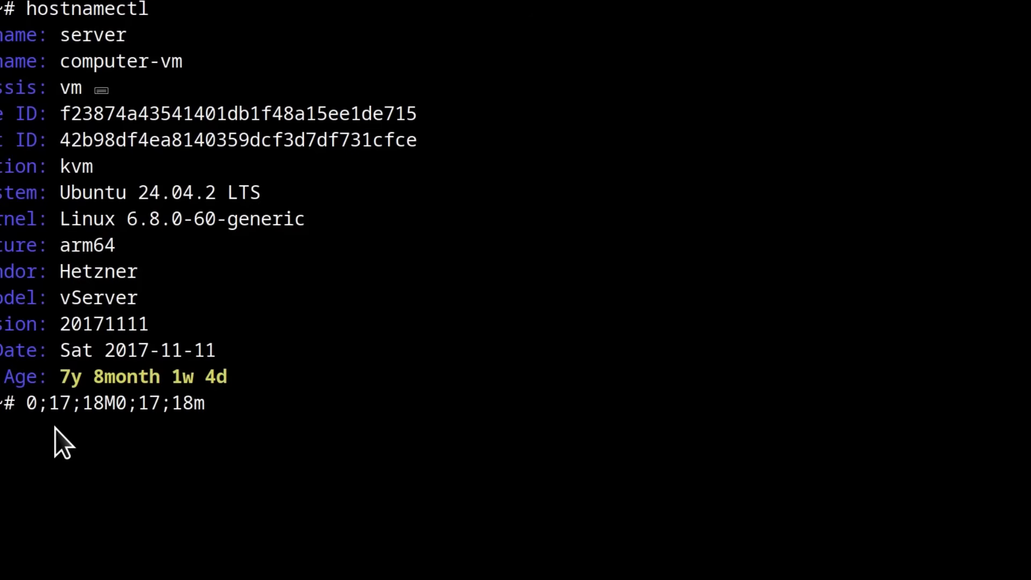
pyautogui.press('BackSpace')
pyautogui.press('BackSpace')
pyautogui.press('BackSpace')
pyautogui.press('BackSpace')
pyautogui.press('BackSpace')
pyautogui.press('BackSpace')
pyautogui.press('BackSpace')
pyautogui.press('BackSpace')
pyautogui.press('BackSpace')
pyautogui.press('BackSpace')
pyautogui.press('BackSpace')
pyautogui.press('BackSpace')
pyautogui.press('BackSpace')
pyautogui.press('BackSpace')
pyautogui.press('BackSpace')
pyautogui.press('BackSpace')
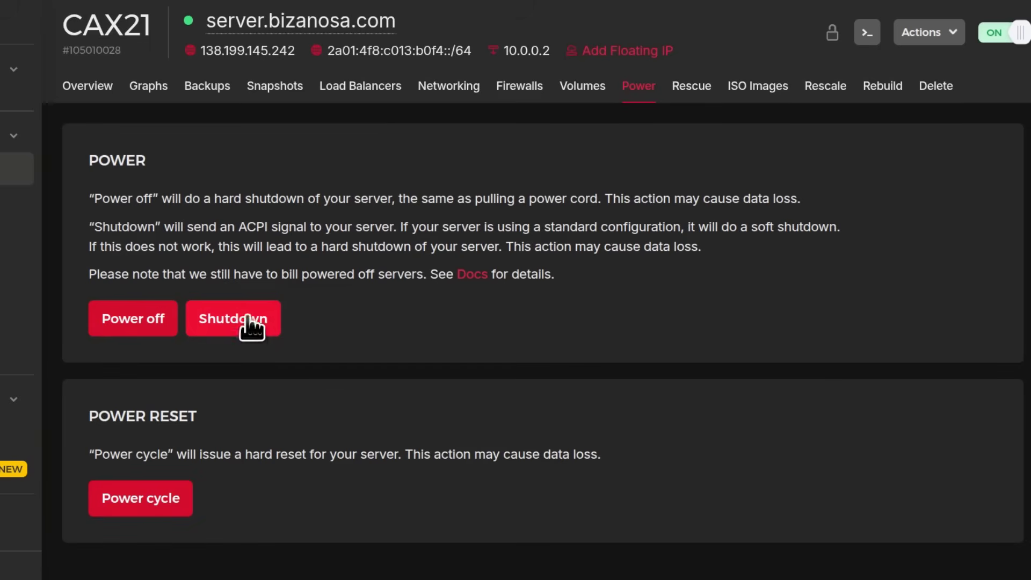
# - Shut the server down through the ACPI soft shutdown option and power it back on
pyautogui.moveTo(164, 226); pyautogui.dragTo(321, 226)
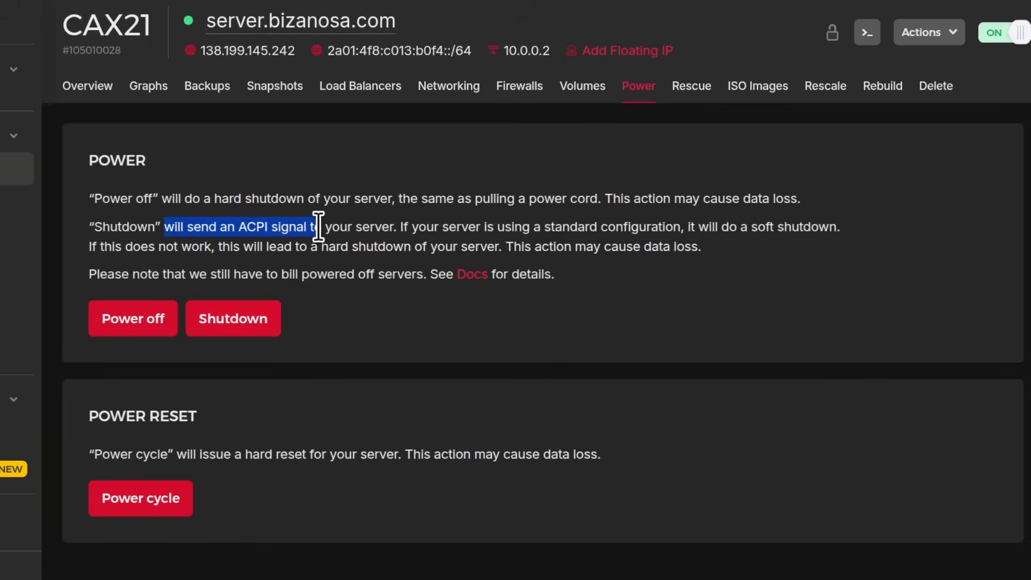
pyautogui.click(340, 319)
pyautogui.click(229, 325)
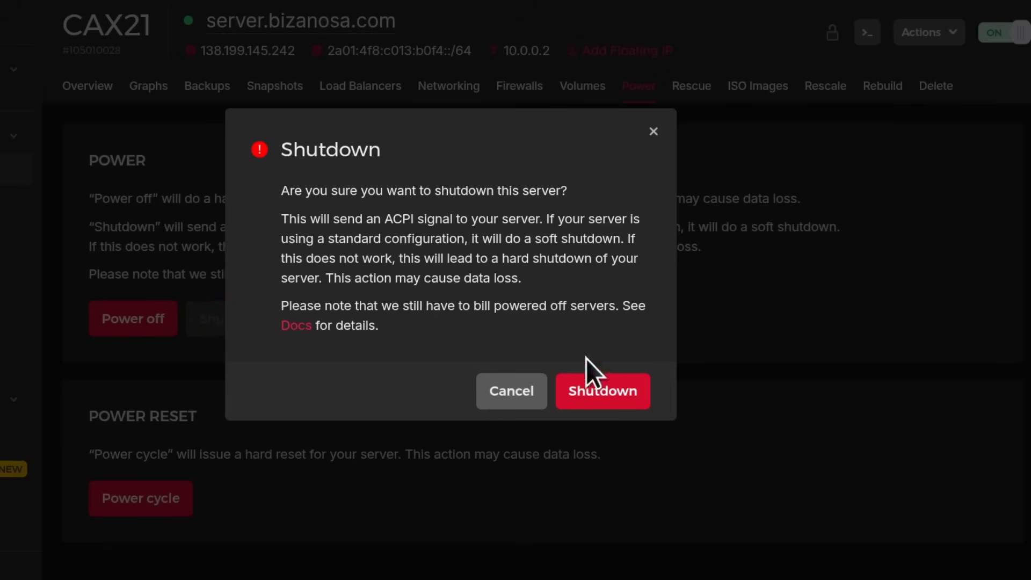
pyautogui.click(601, 392)
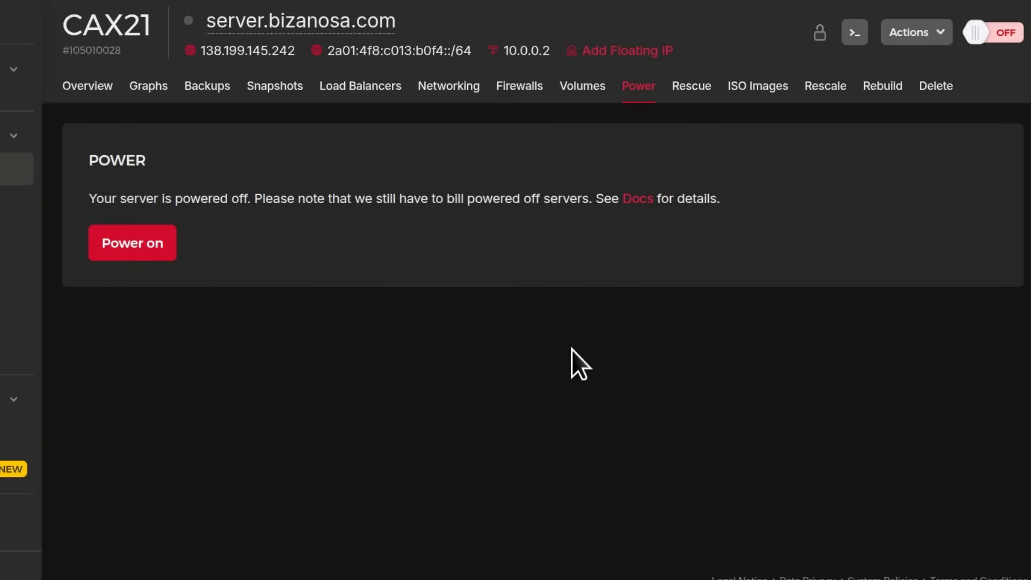
pyautogui.click(131, 246)
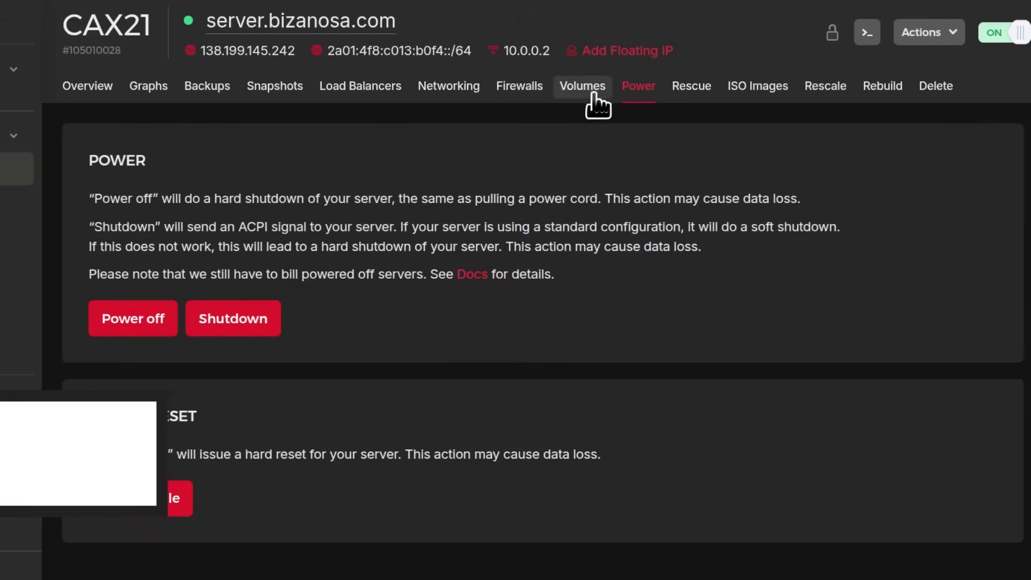
# - Read the server's volume storage description and start creating a new volume
pyautogui.click(578, 93)
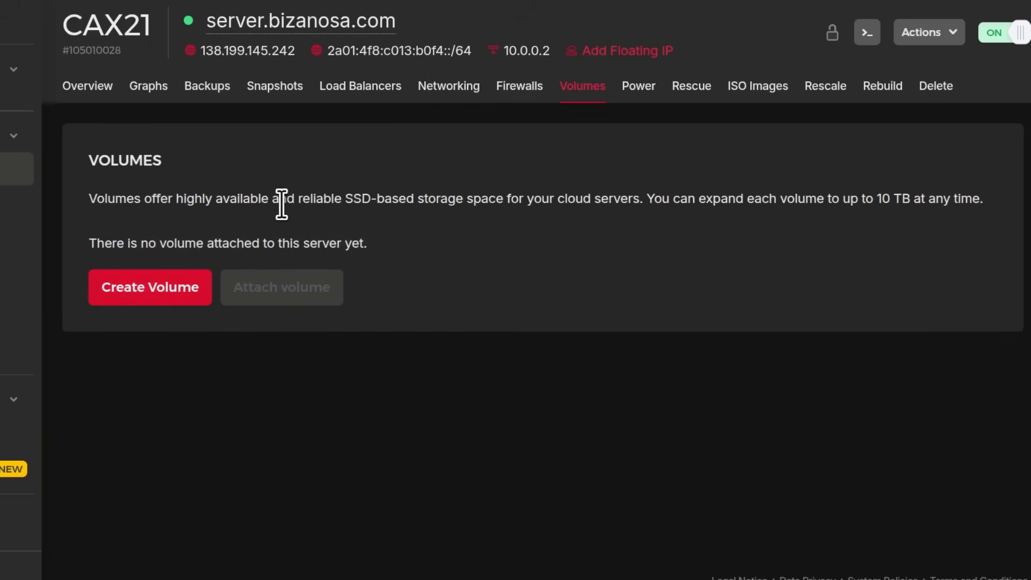
pyautogui.moveTo(343, 197); pyautogui.dragTo(420, 199)
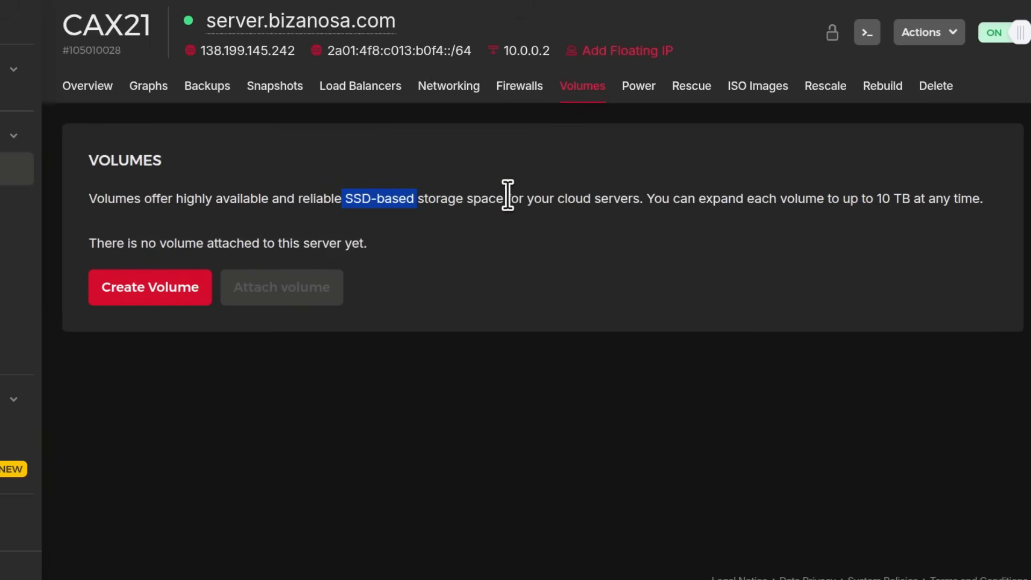
pyautogui.click(479, 269)
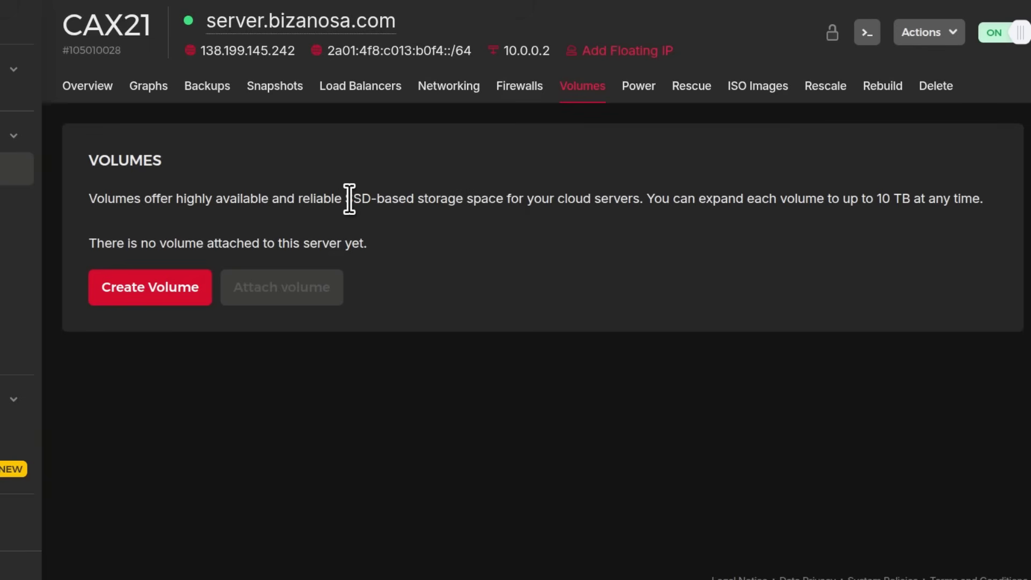
pyautogui.click(160, 288)
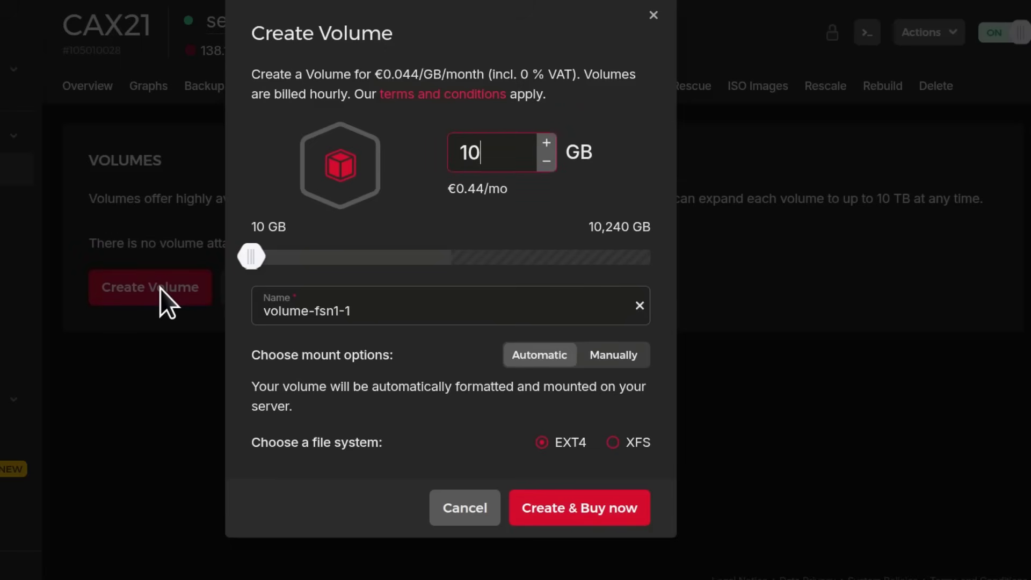
# - Raise the new volume's size gradually to 27 GB
pyautogui.click(549, 143)
pyautogui.click(549, 144)
pyautogui.click(549, 144)
pyautogui.click(548, 144)
pyautogui.click(549, 144)
pyautogui.click(549, 144)
pyautogui.click(548, 144)
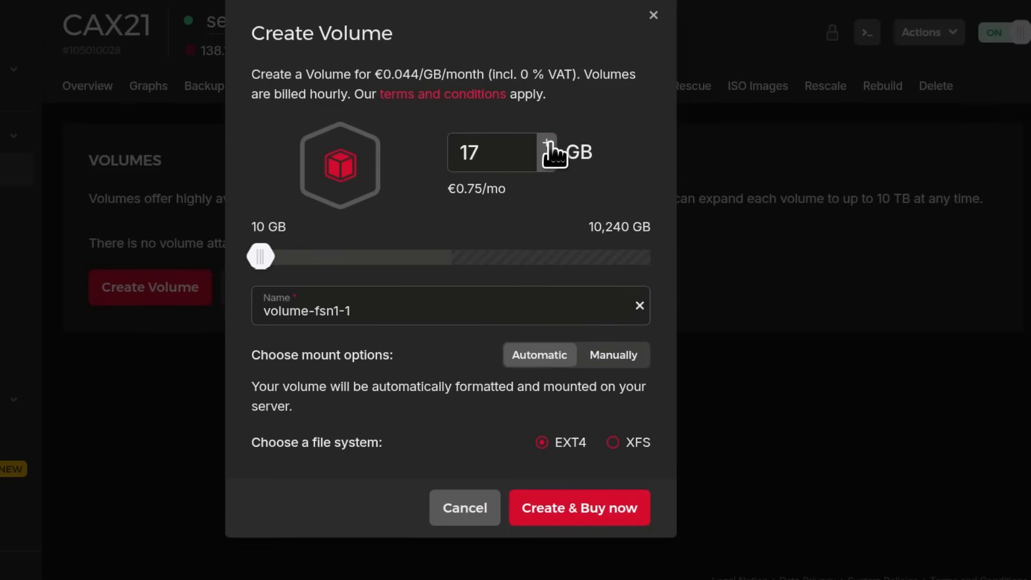
pyautogui.click(548, 144)
pyautogui.click(549, 144)
pyautogui.doubleClick(549, 143)
pyautogui.tripleClick(549, 144)
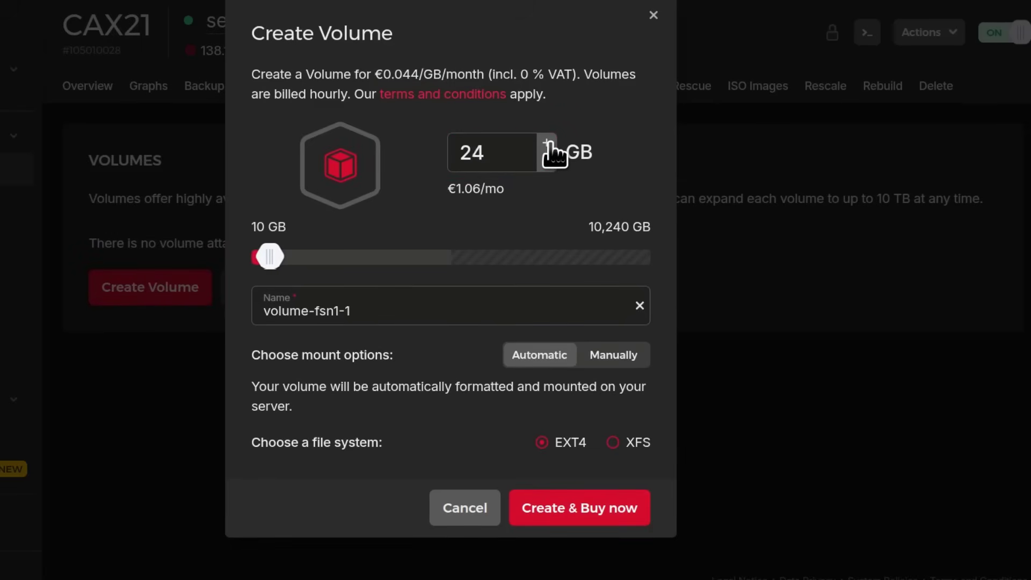
pyautogui.tripleClick(547, 145)
# - Set the new volume's size to 50 GB and keep the suggested name volume-fsn1-1
pyautogui.doubleClick(500, 154)
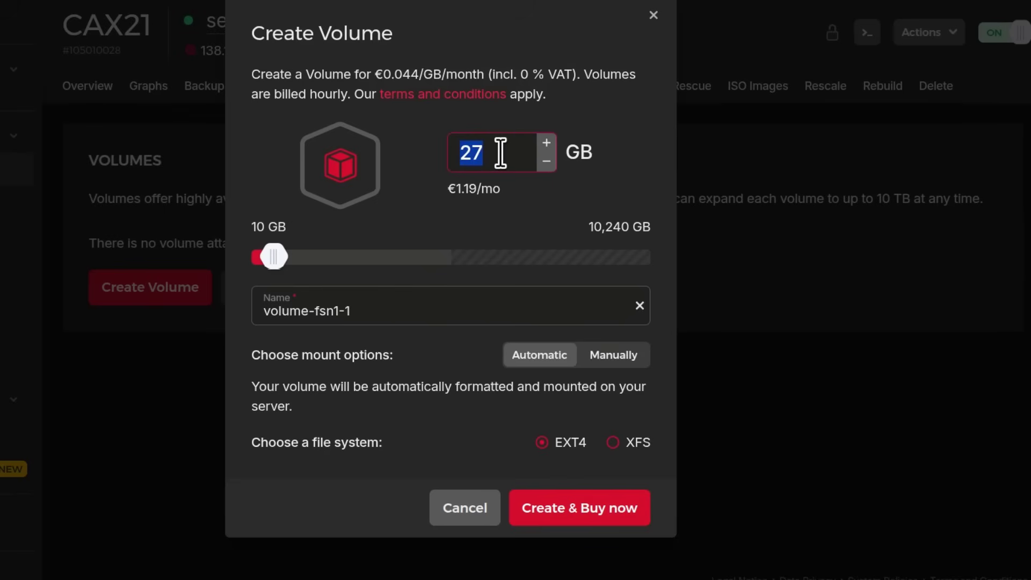
pyautogui.write('50')
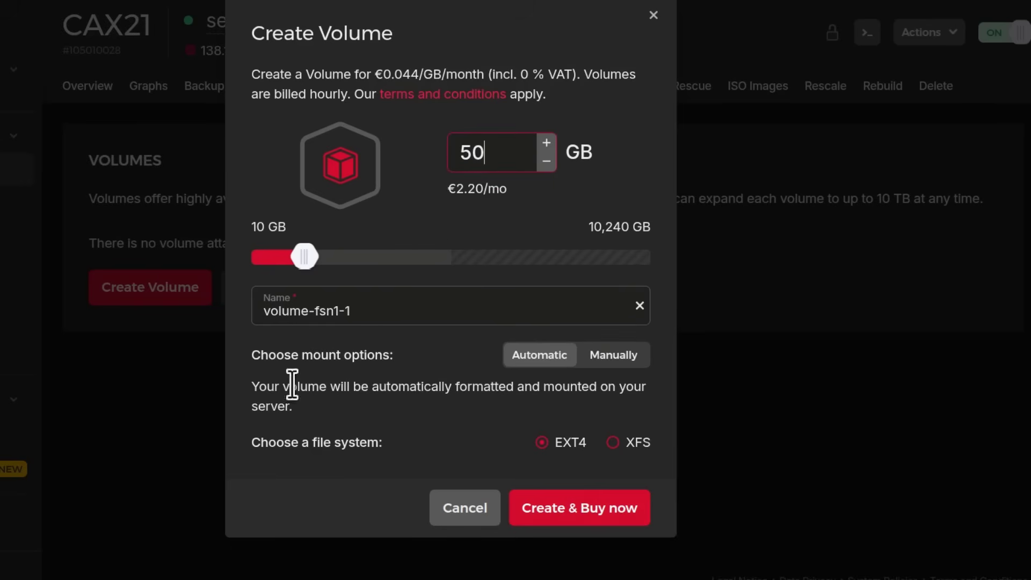
pyautogui.tripleClick(335, 306)
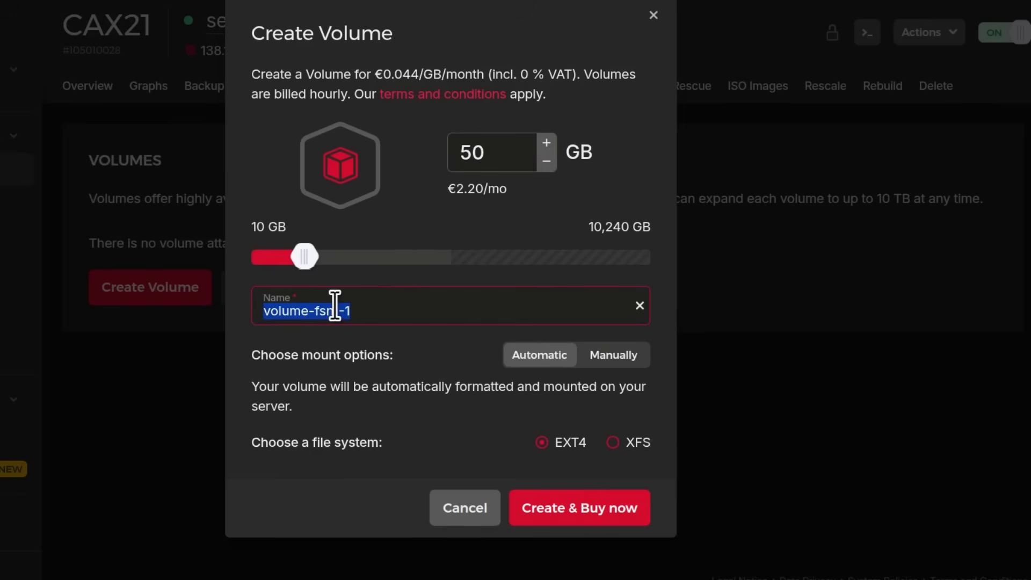
pyautogui.click(240, 361)
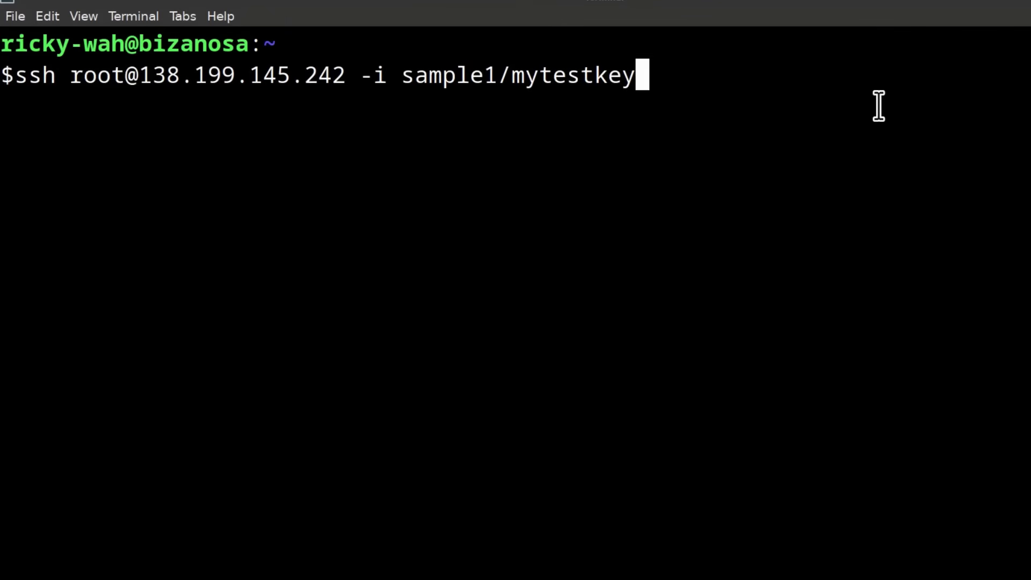
# - Connect to the server over SSH as root with the key sample1/mytestkey and check its disk space with df -h
pyautogui.press('Return')
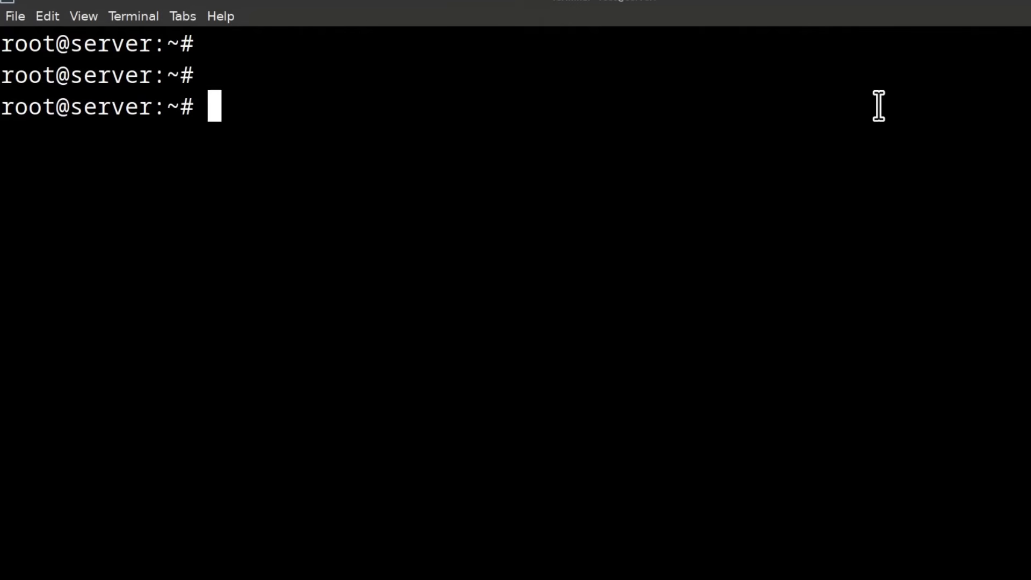
pyautogui.write('df ')
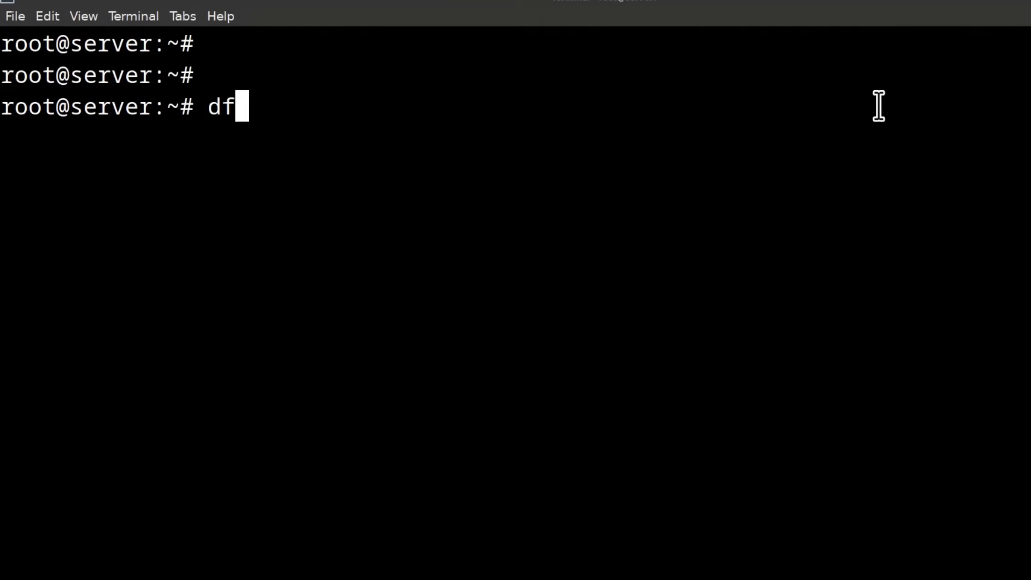
pyautogui.write('-h')
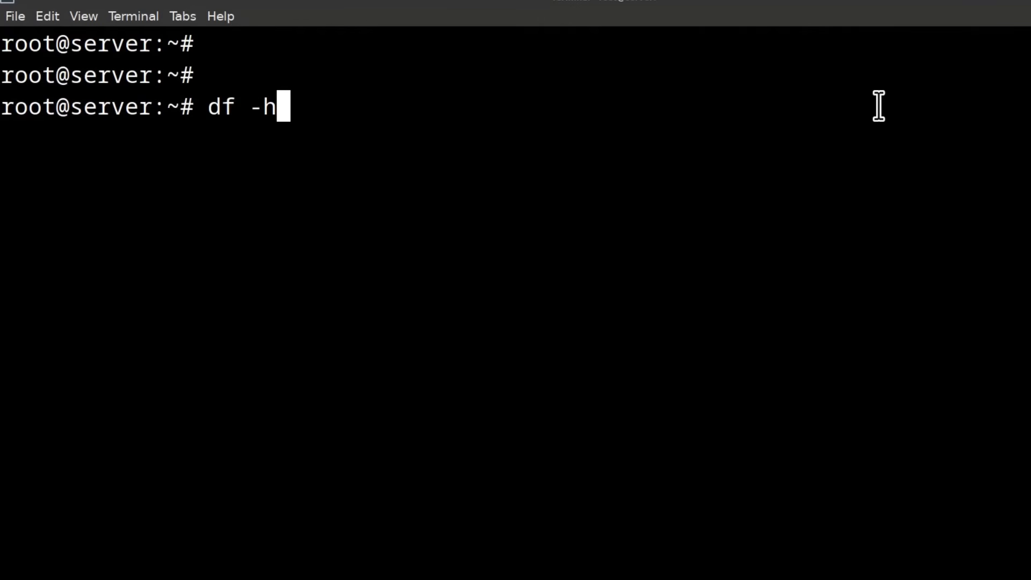
pyautogui.press('Return')
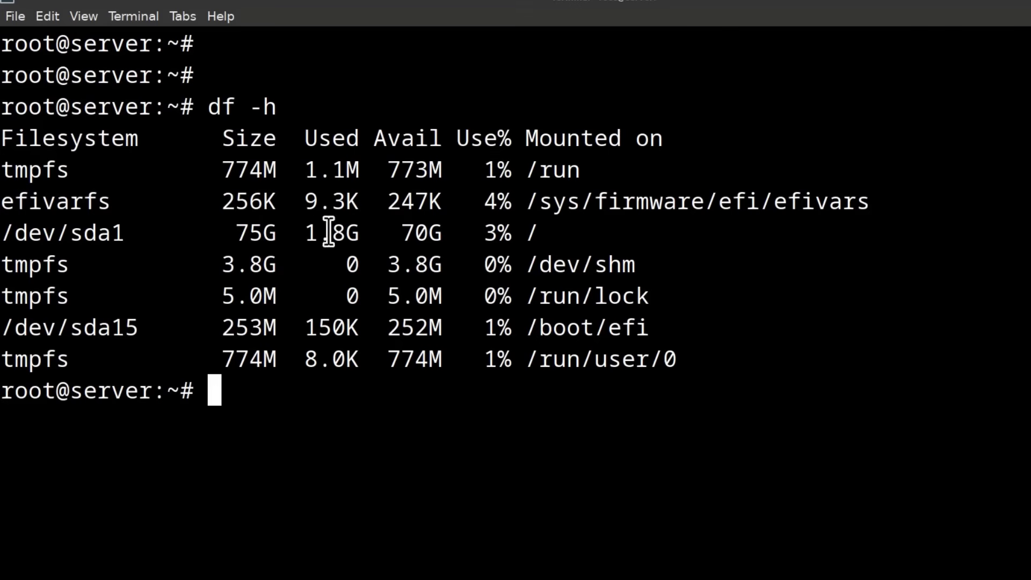
pyautogui.moveTo(691, 359); pyautogui.dragTo(9, 345)
pyautogui.click(461, 500)
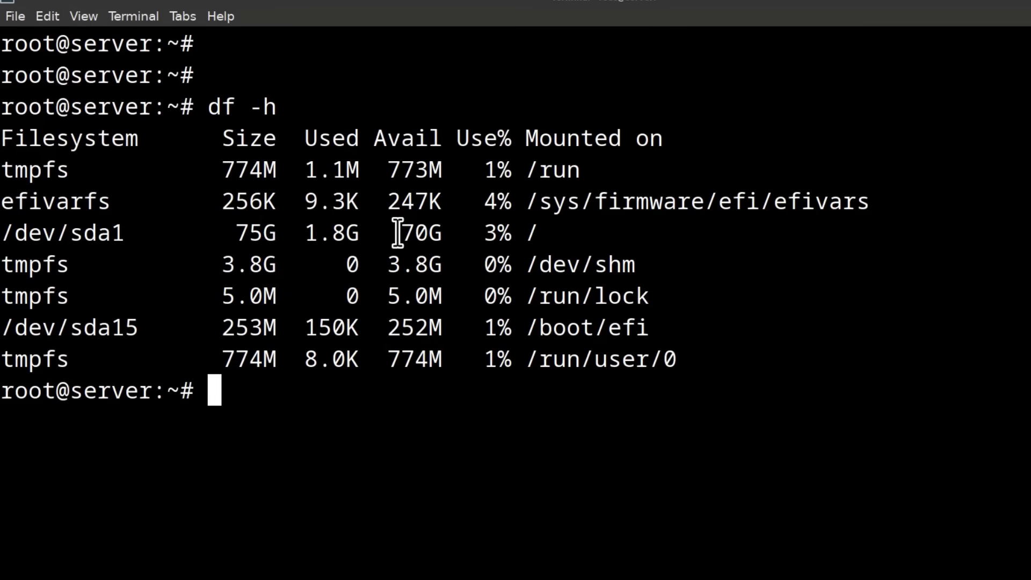
pyautogui.moveTo(398, 233); pyautogui.dragTo(449, 233)
pyautogui.click(431, 235)
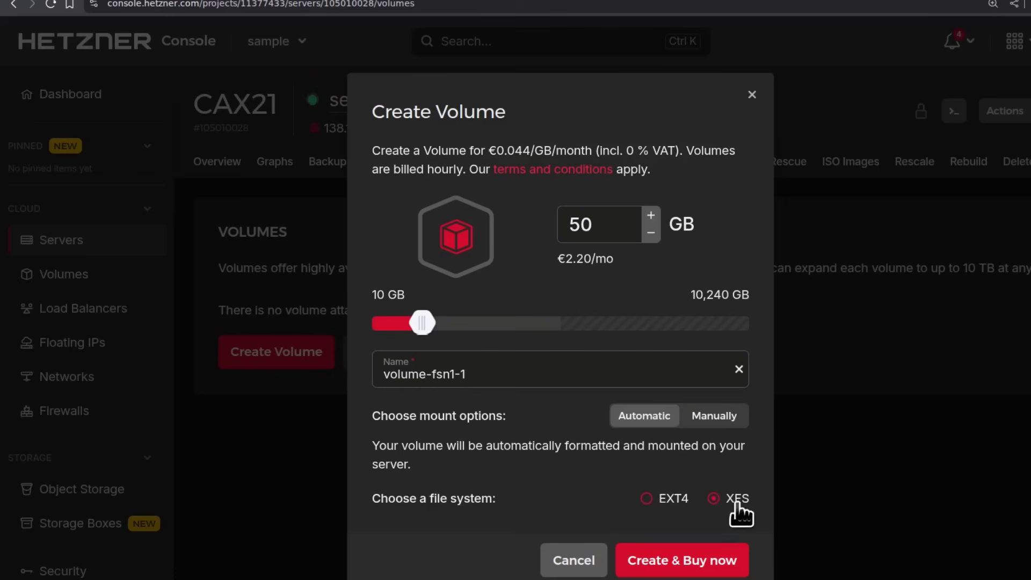
# - Choose XFS as the volume's file system, keep automatic mounting, and create and buy the volume
pyautogui.click(680, 561)
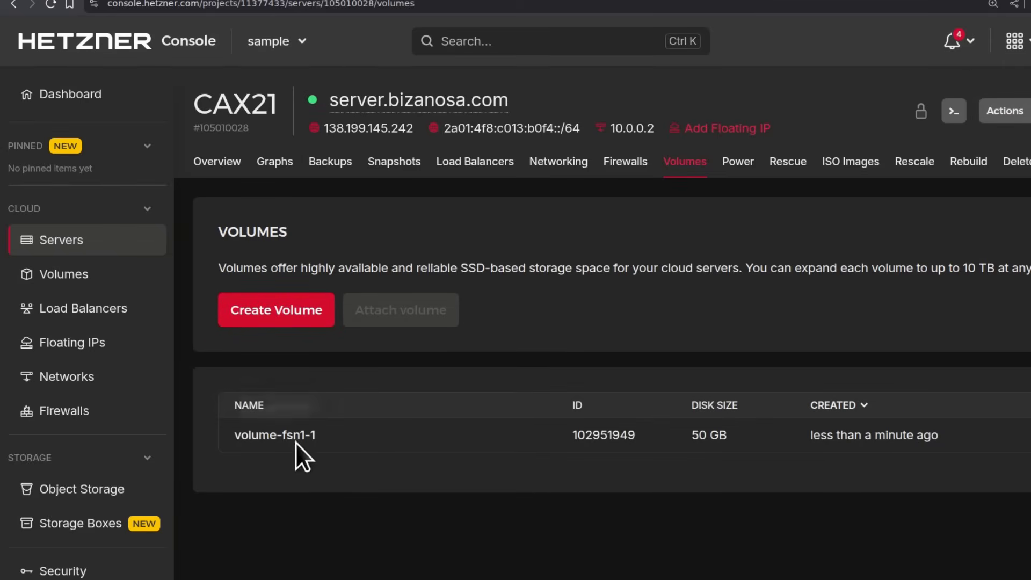
# - Rerun df -h in the server's SSH session and check the added volume's available space and mount path
pyautogui.click(402, 0)
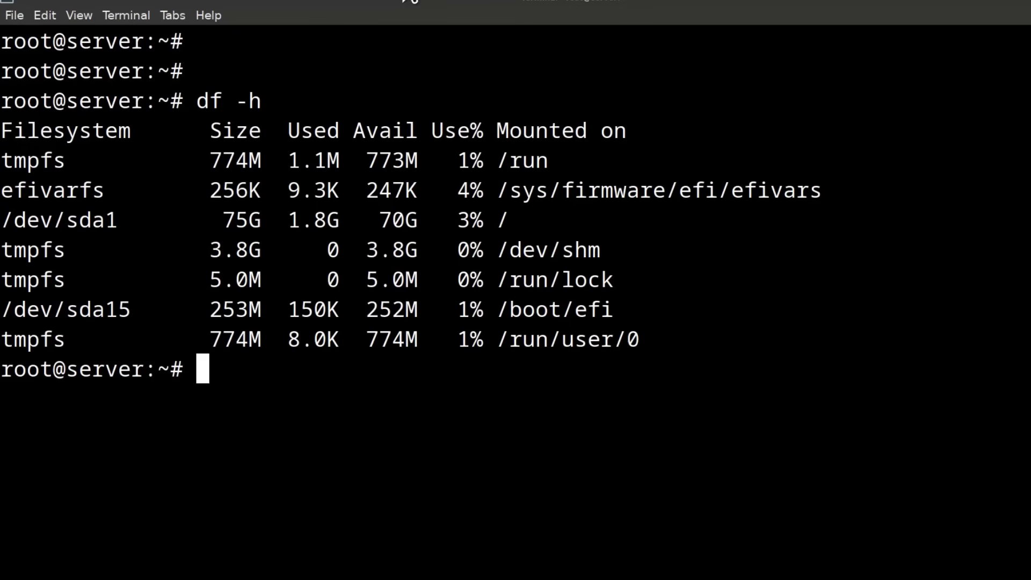
pyautogui.press('Up')
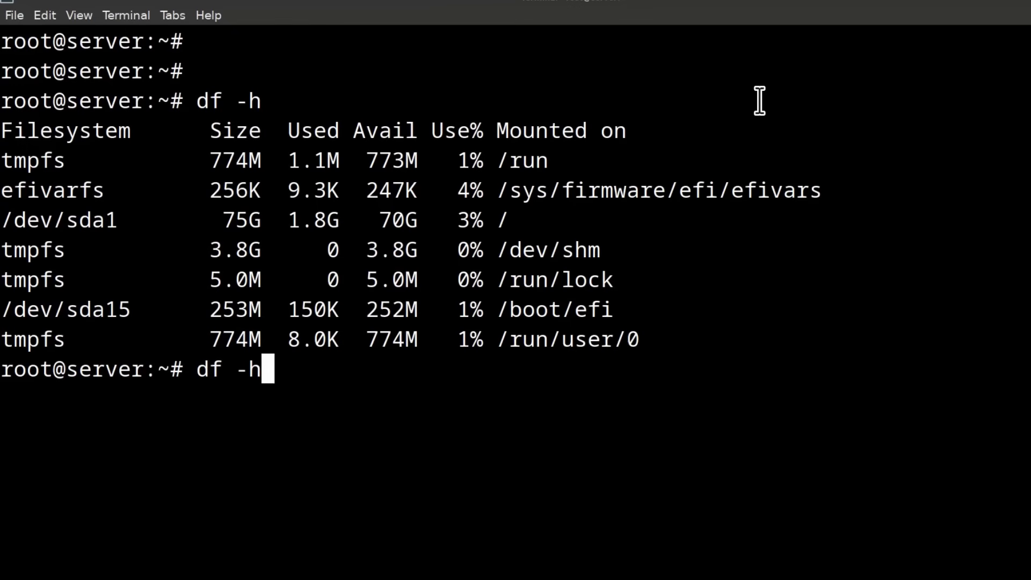
pyautogui.press('Return')
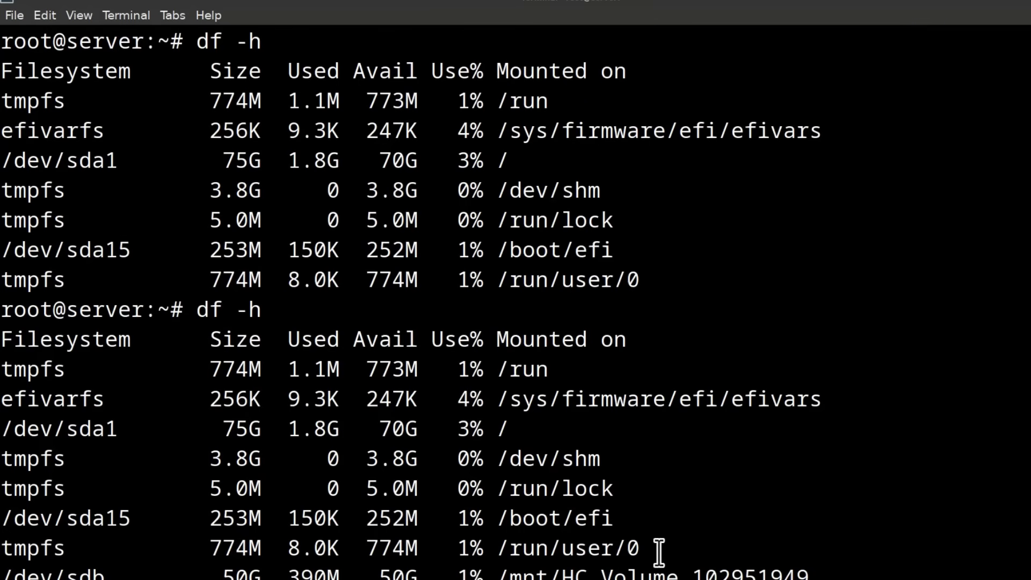
pyautogui.moveTo(362, 554); pyautogui.dragTo(400, 554)
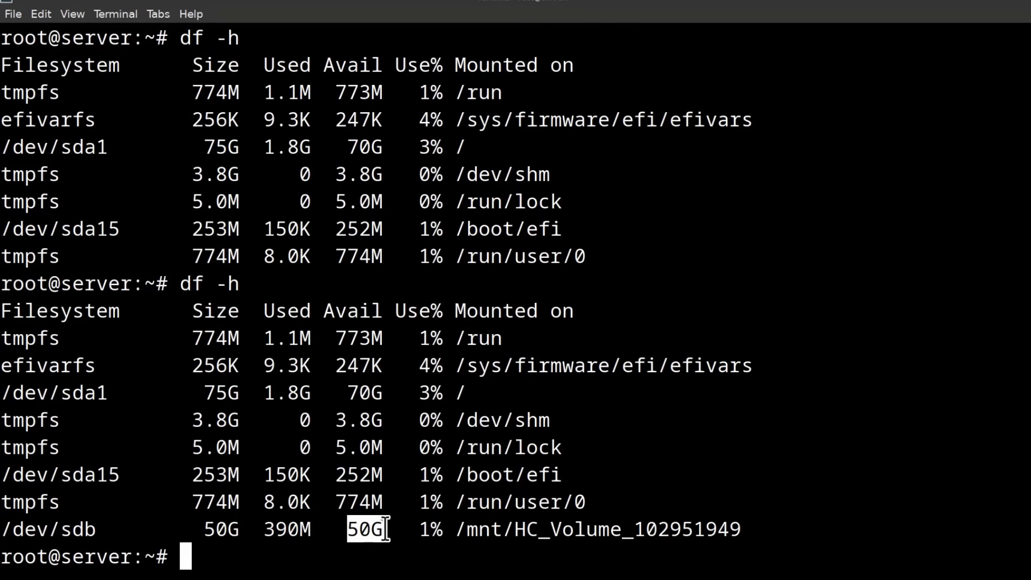
pyautogui.moveTo(455, 529); pyautogui.dragTo(750, 529)
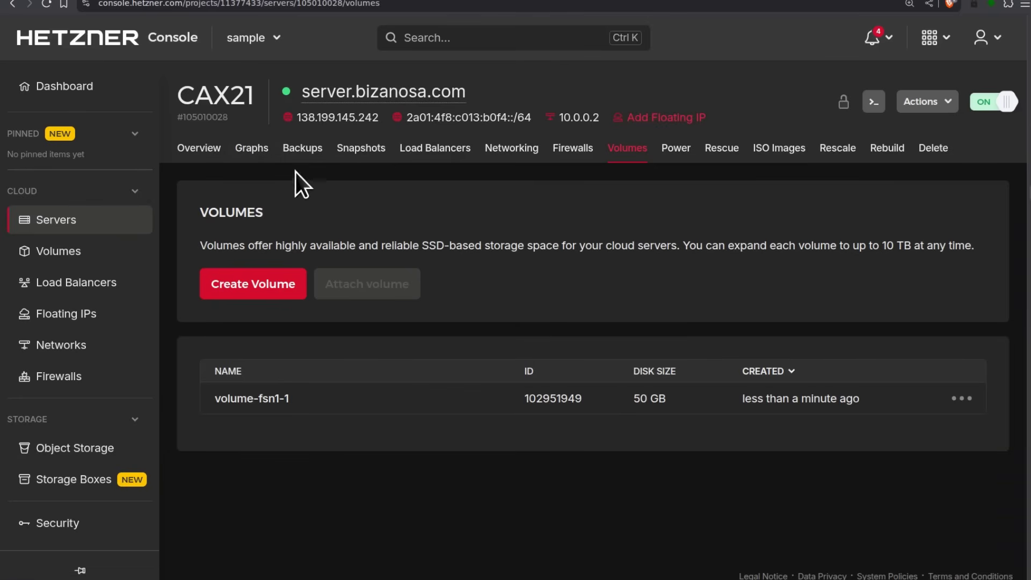
# - Review the server's snapshot information and its backup options and backup list in the Hetzner Console
pyautogui.click(351, 157)
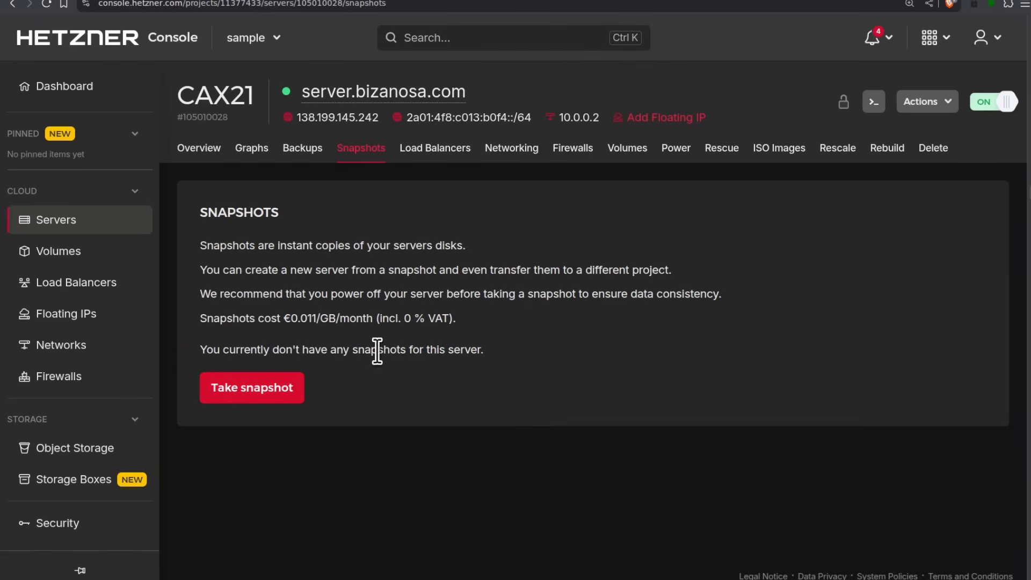
pyautogui.click(304, 150)
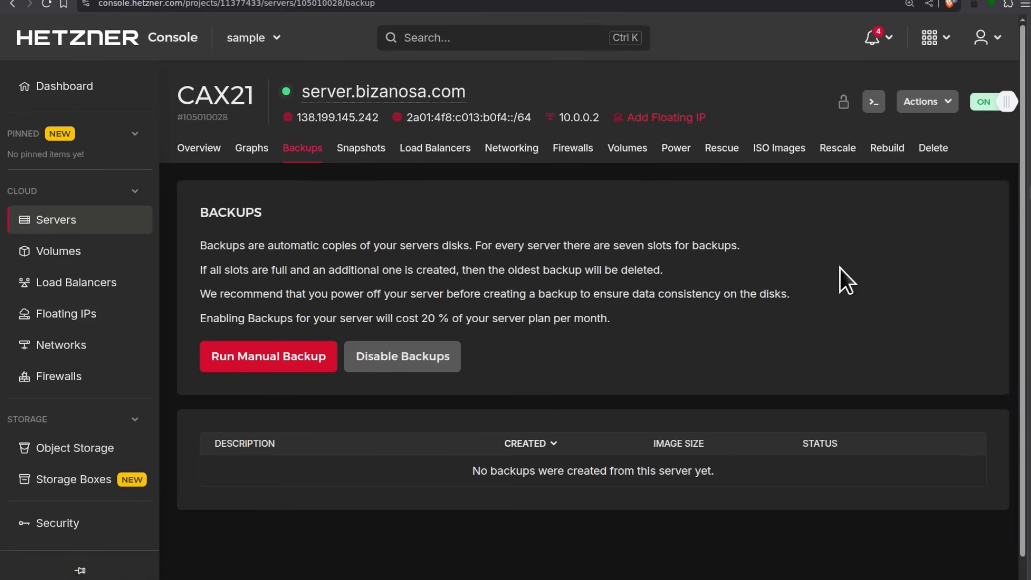
pyautogui.scroll(-1, 639, 263)
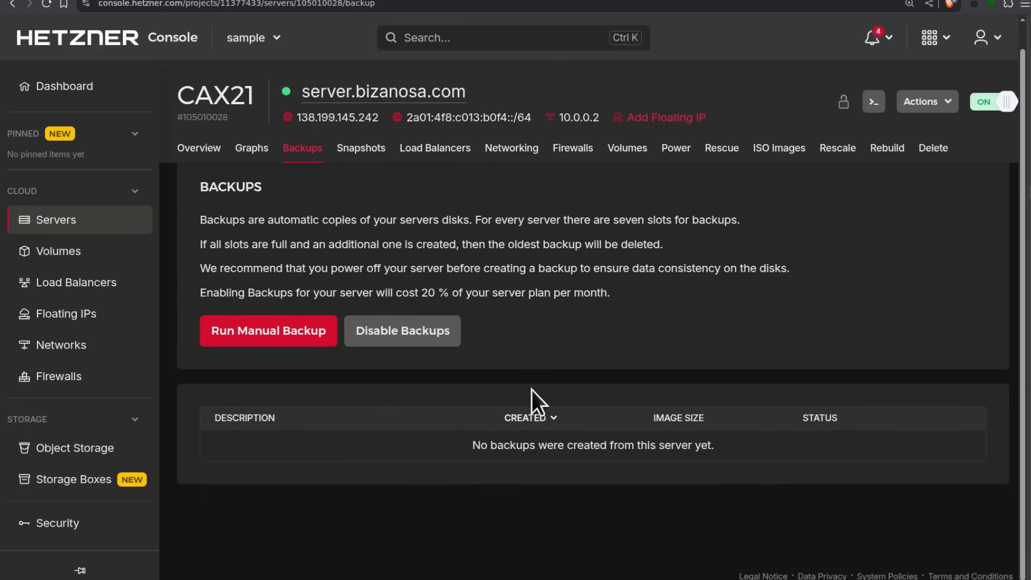
pyautogui.scroll(1, 246, 240)
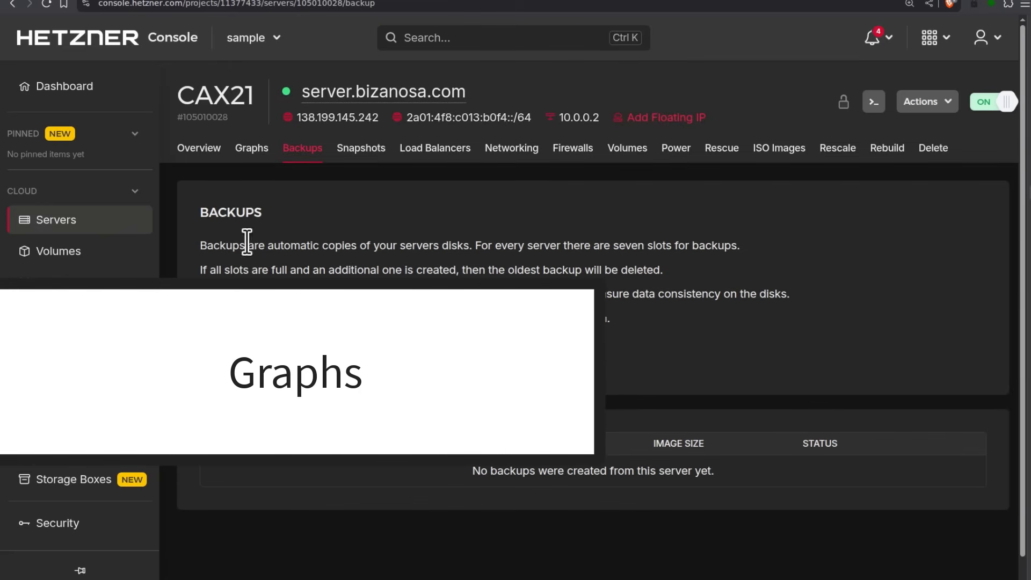
# - Examine the server's live CPU and disk throughput graphs
pyautogui.click(246, 148)
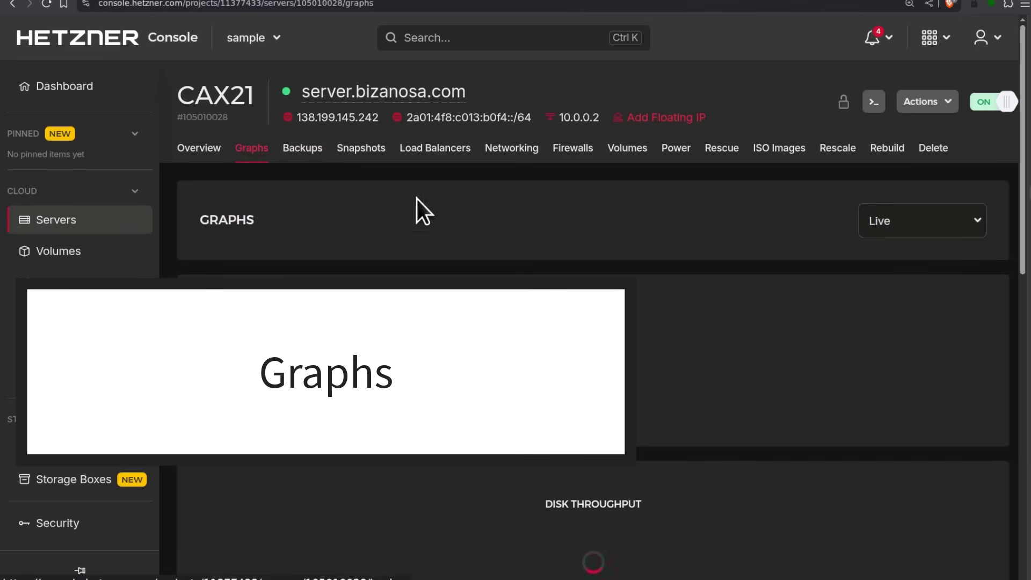
pyautogui.scroll(-2, 667, 349)
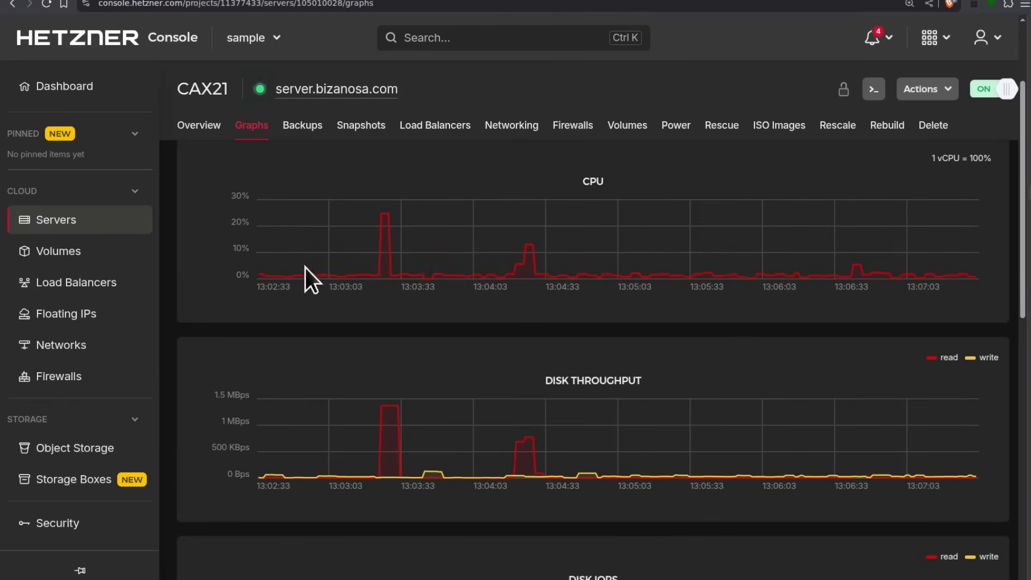
# - Set the server graphs' time range to 1 hour and examine the CPU, disk throughput, disk IOPS and network graphs
pyautogui.scroll(2, 520, 361)
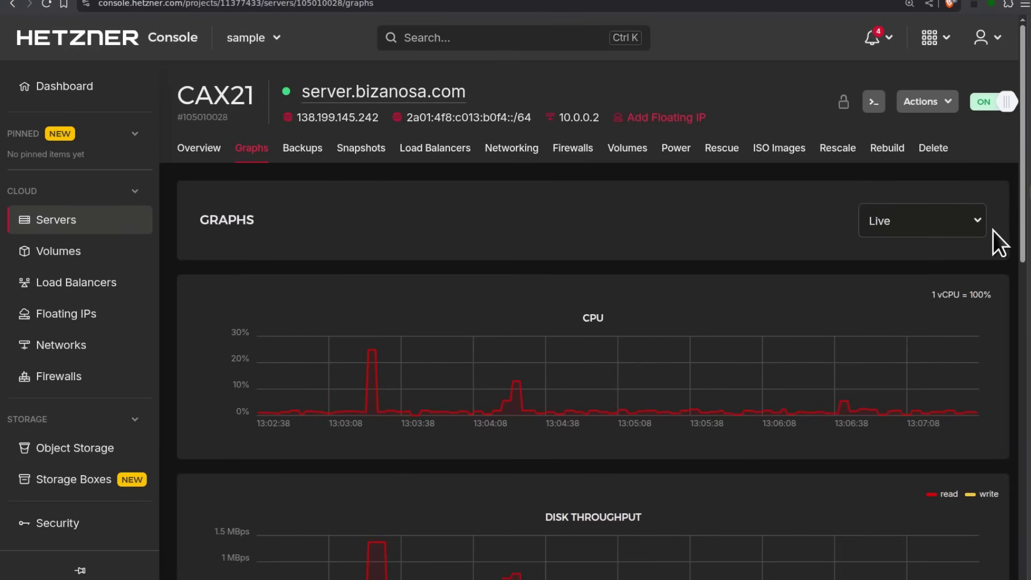
pyautogui.click(976, 221)
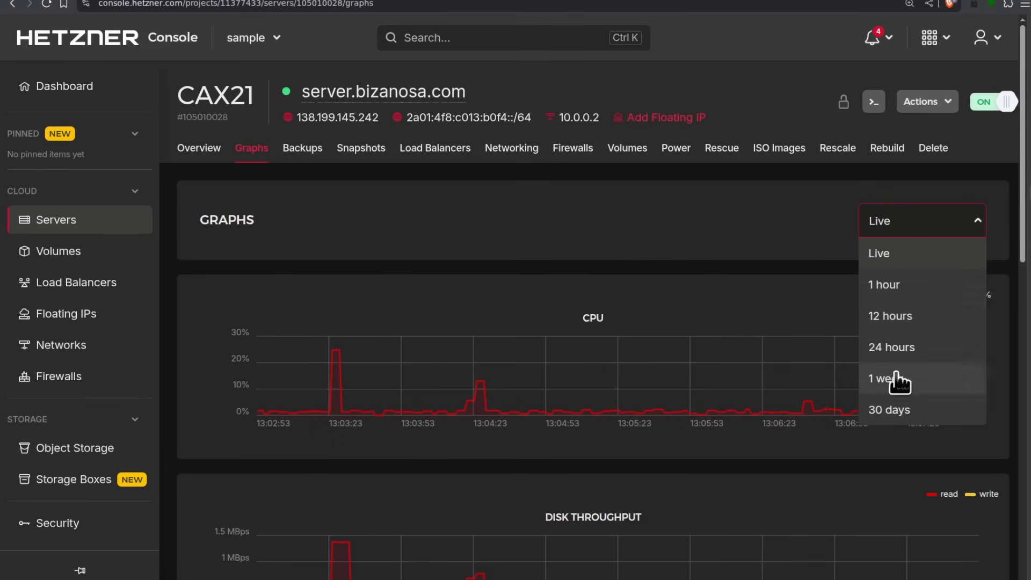
pyautogui.click(891, 287)
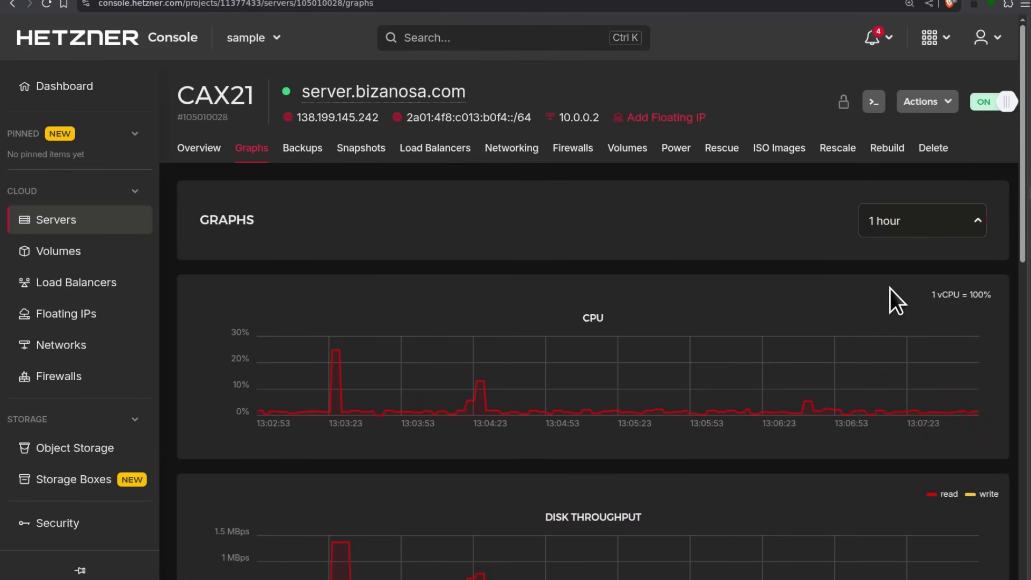
pyautogui.scroll(-1, 518, 398)
pyautogui.scroll(-3, 564, 296)
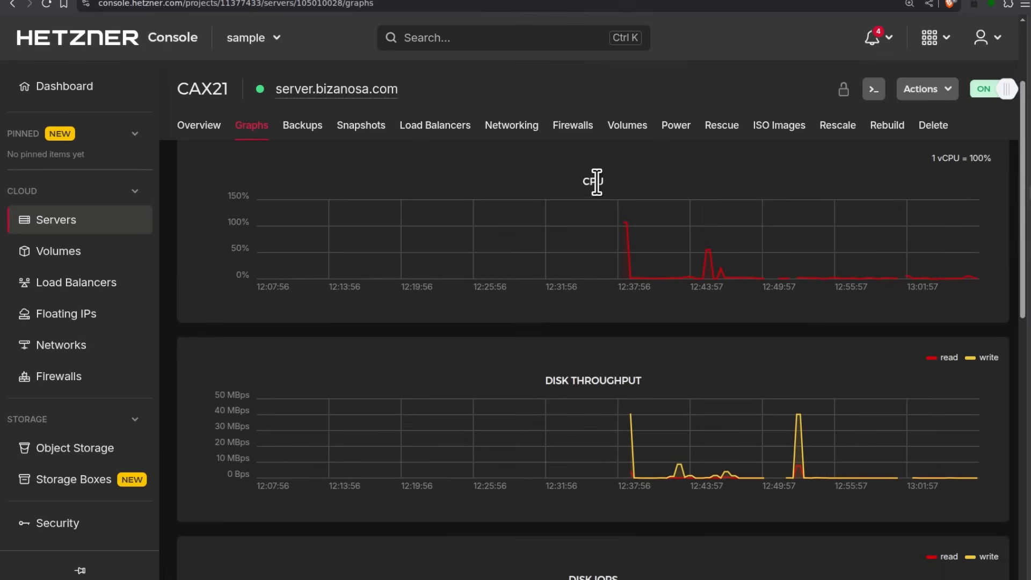
pyautogui.scroll(-3, 702, 290)
pyautogui.scroll(-1, 764, 362)
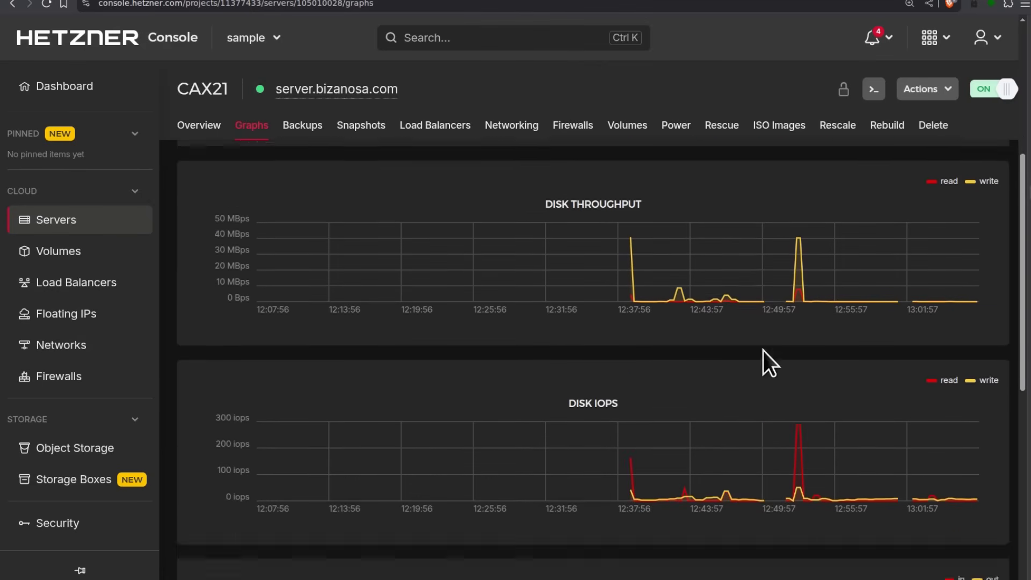
pyautogui.scroll(-2, 524, 391)
pyautogui.scroll(-4, 835, 385)
pyautogui.scroll(-4, 753, 389)
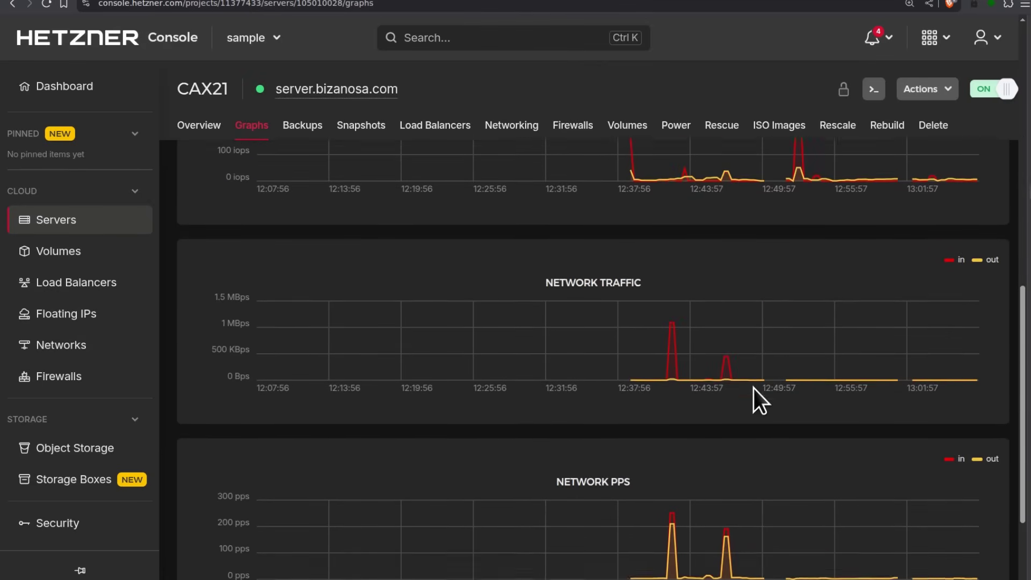
pyautogui.scroll(15, 752, 416)
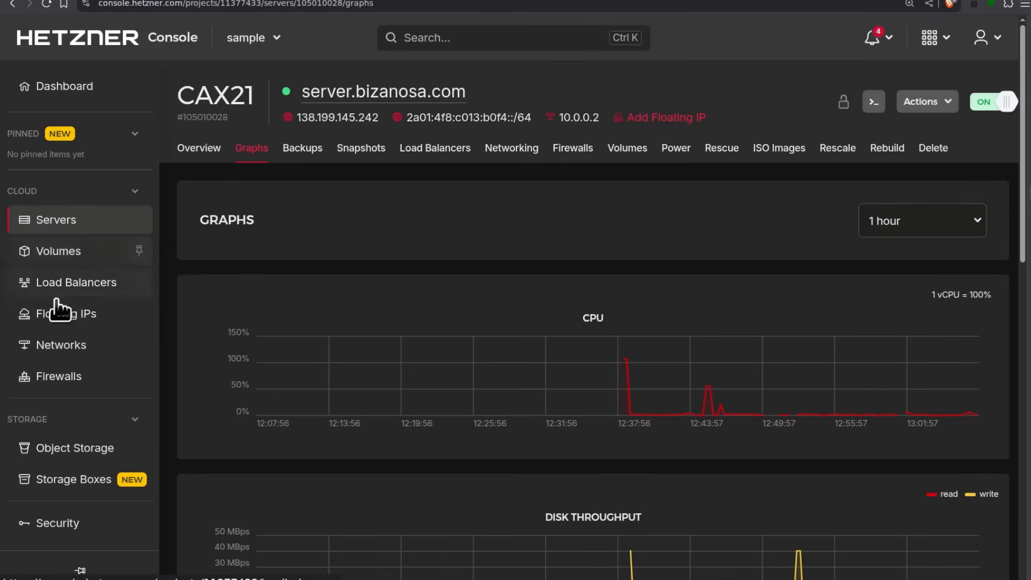
pyautogui.scroll(-3, 102, 425)
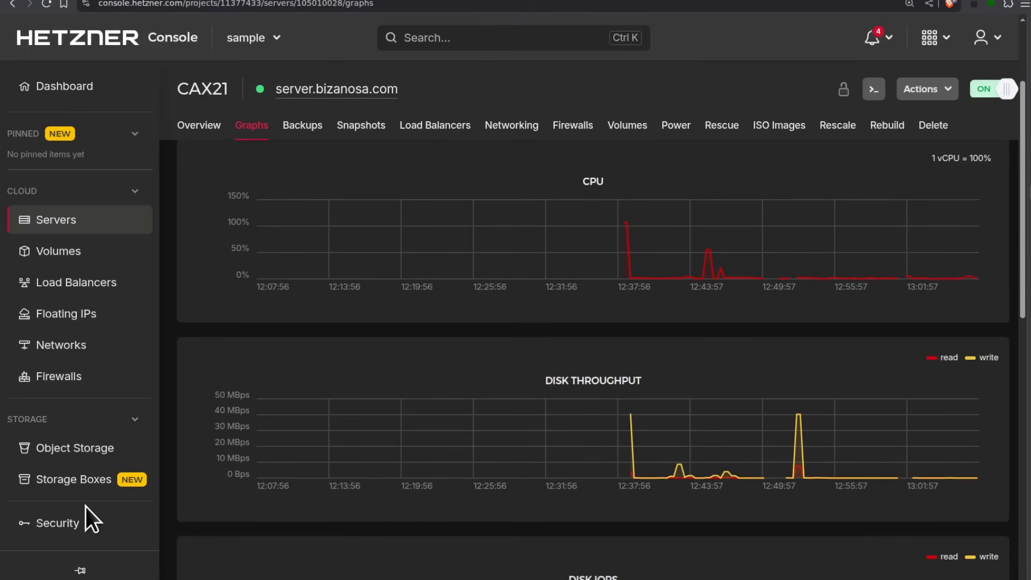
pyautogui.scroll(3, 583, 357)
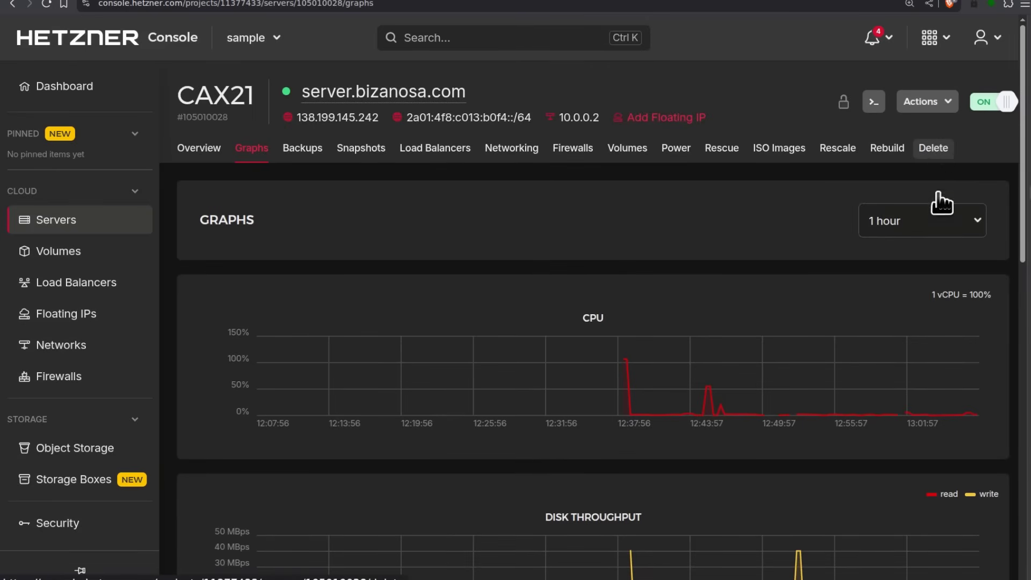
# - Delete the server server.bizanosa.com along with its IPv4 and IPv6 addresses, entering the server name as confirmation
pyautogui.click(936, 155)
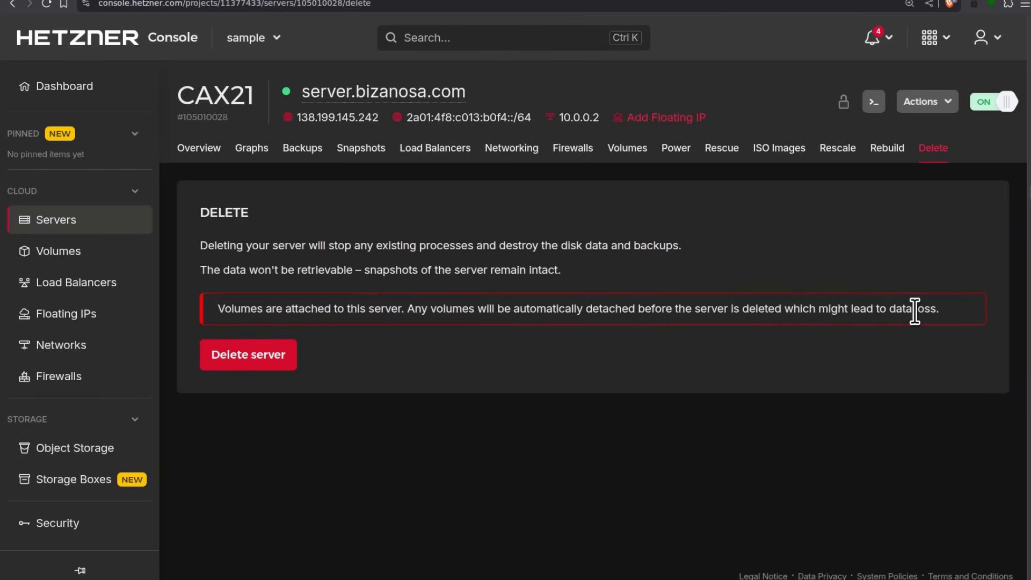
pyautogui.click(247, 371)
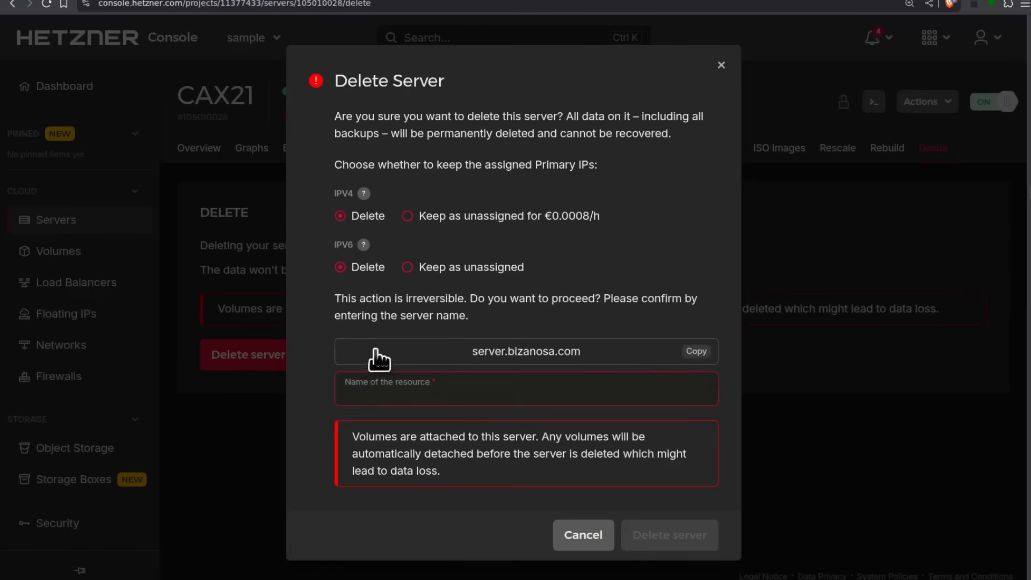
pyautogui.click(491, 366)
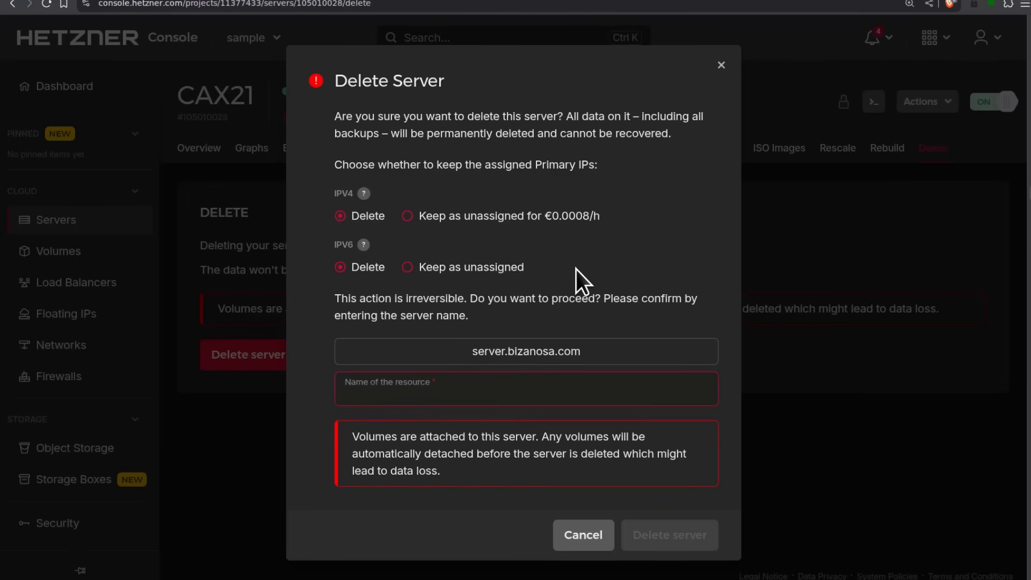
pyautogui.click(519, 353)
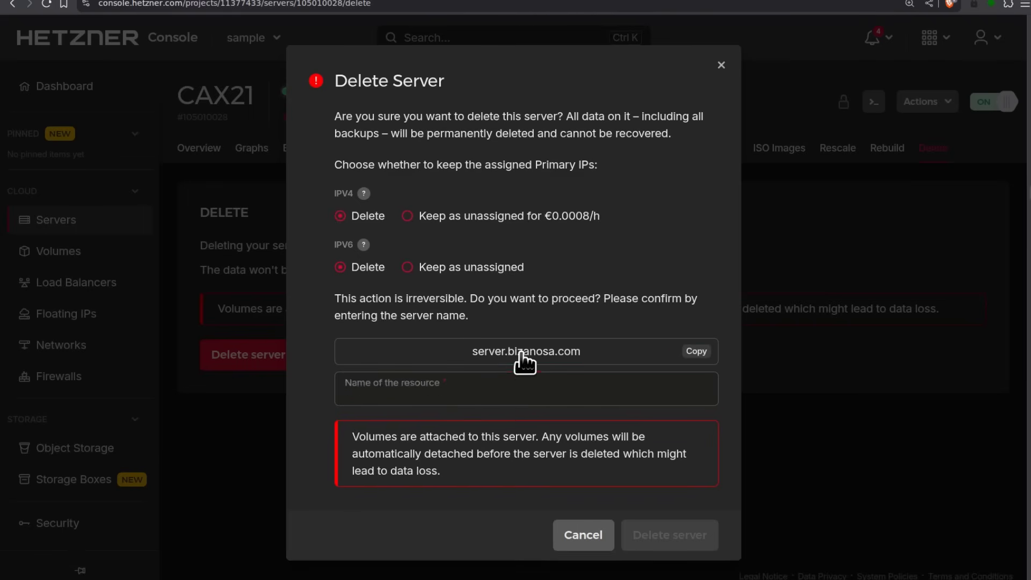
pyautogui.click(398, 391)
pyautogui.hotkey('ctrl', 'v')
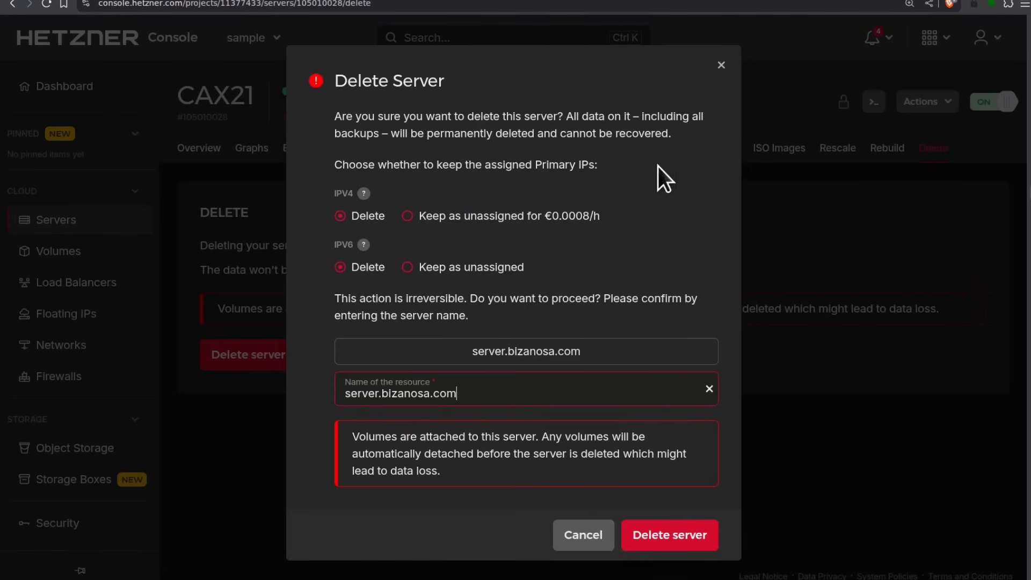
pyautogui.click(669, 535)
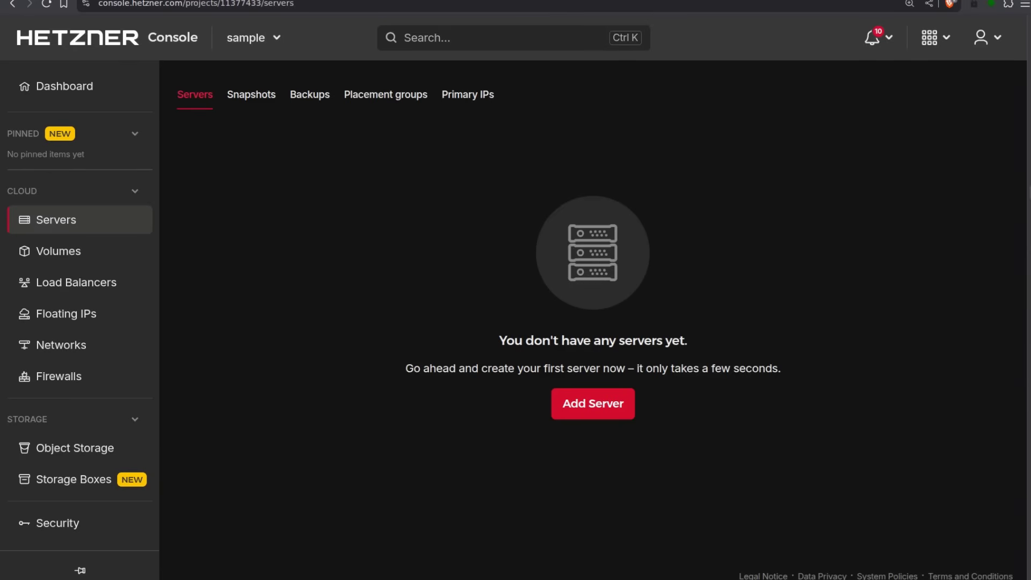
# - Open the Bizanosa website, bizanosa.com, in a new browser tab
pyautogui.hotkey('ctrl', 't')
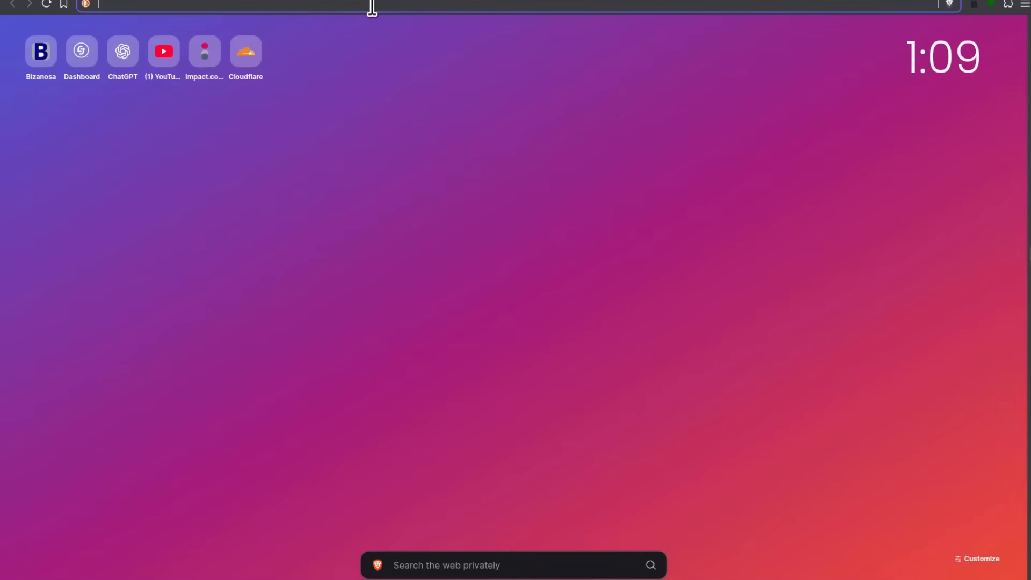
pyautogui.click(39, 67)
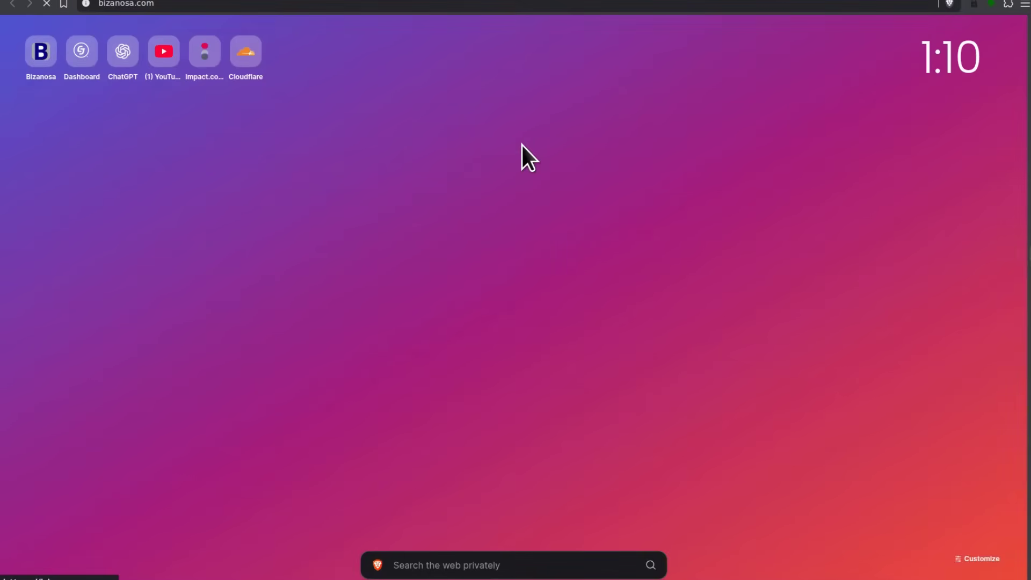